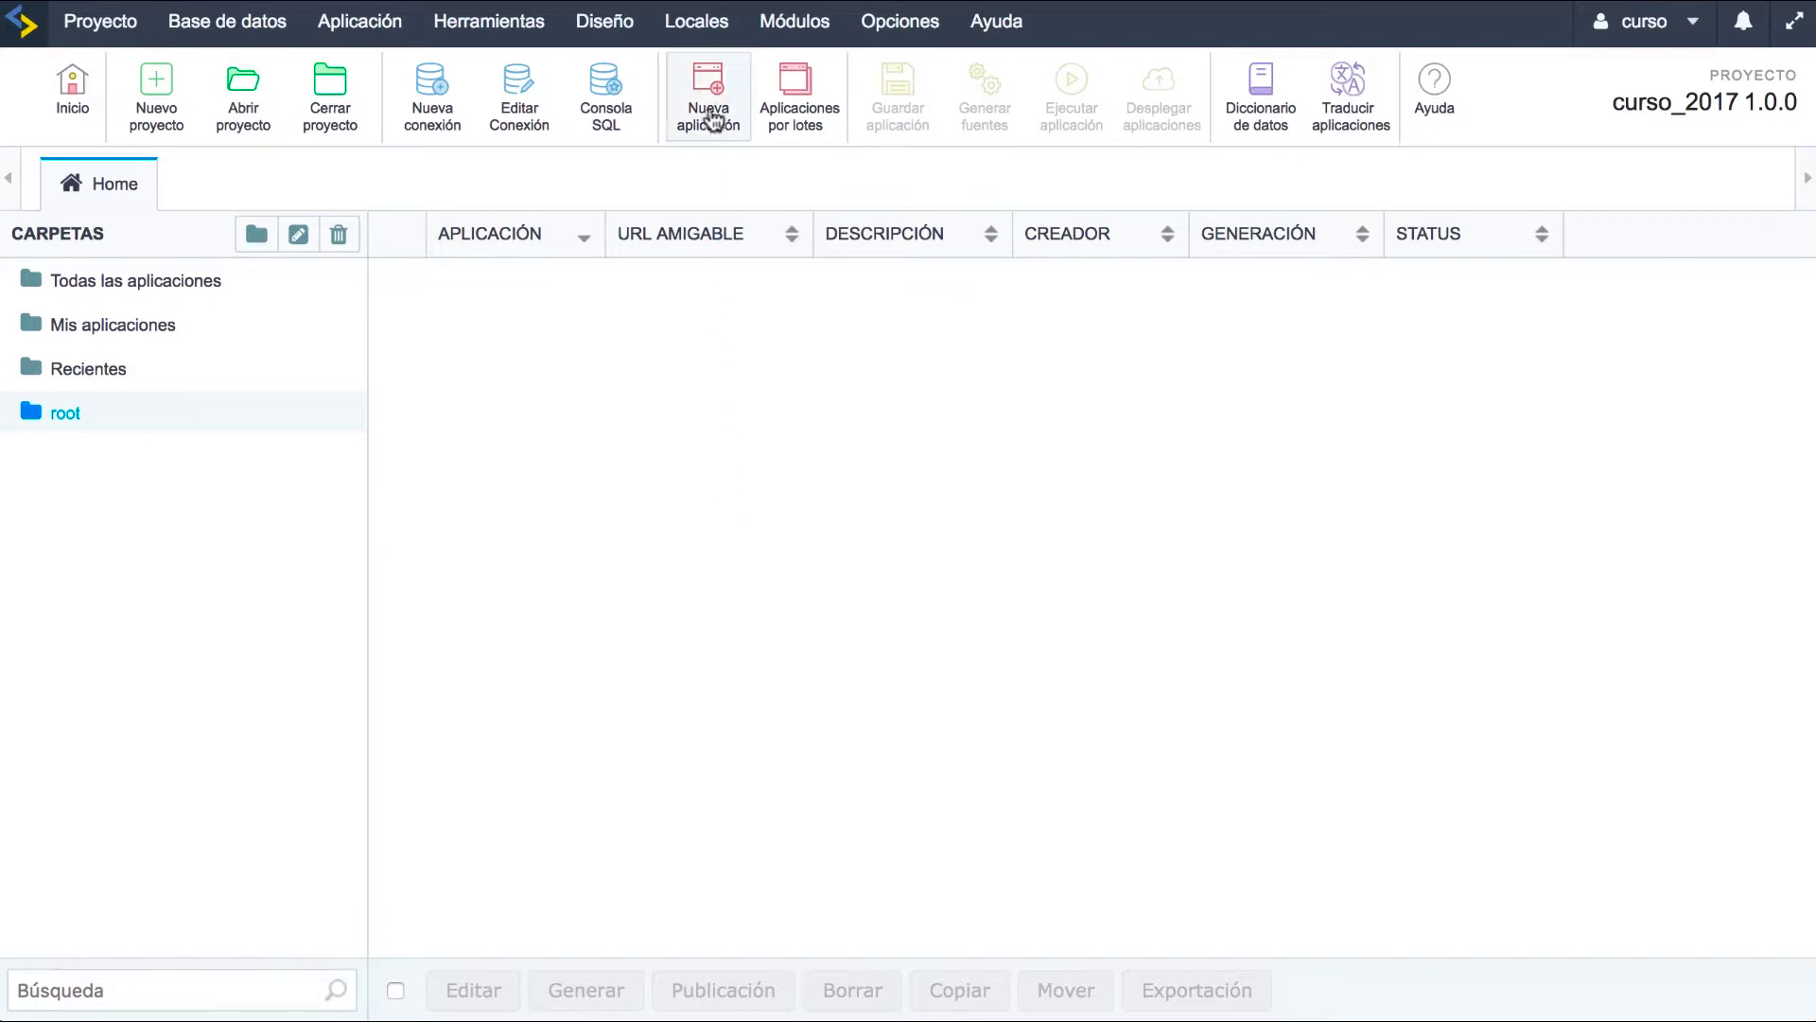
Start a new Formulario application on the conn_mysql connection using the productos table.
left_click(705, 95)
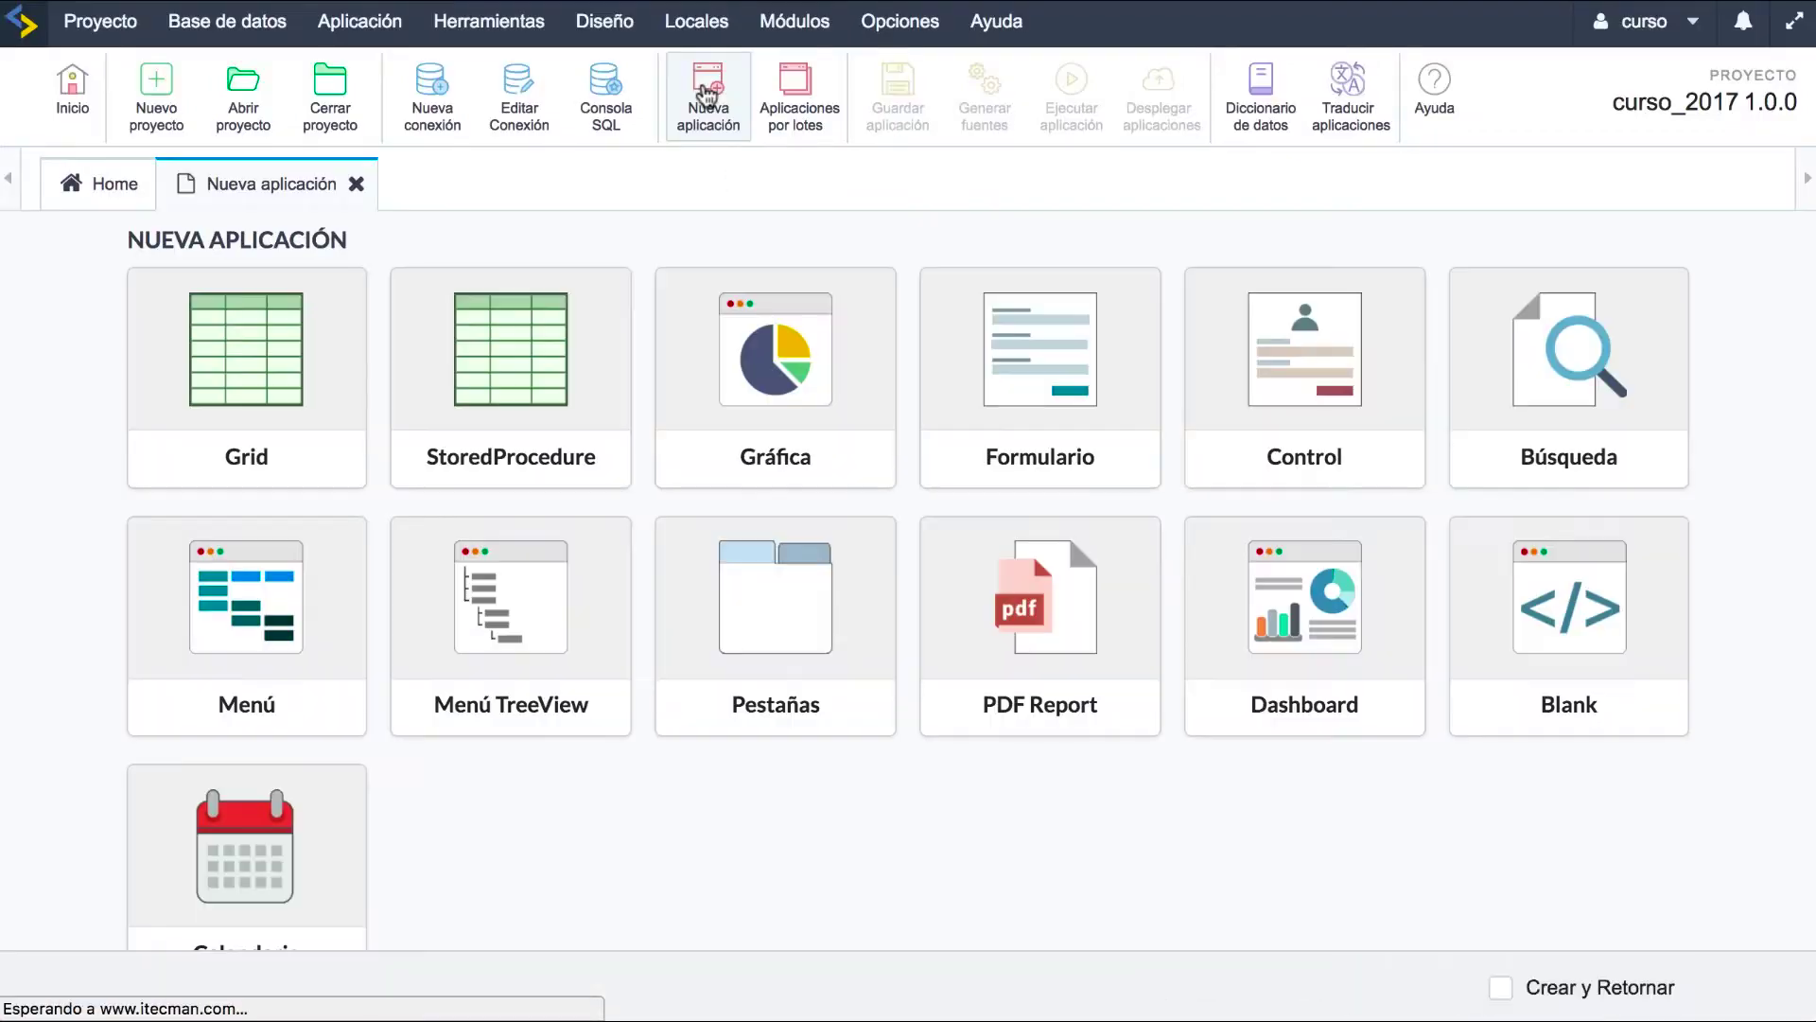
left_click(758, 401)
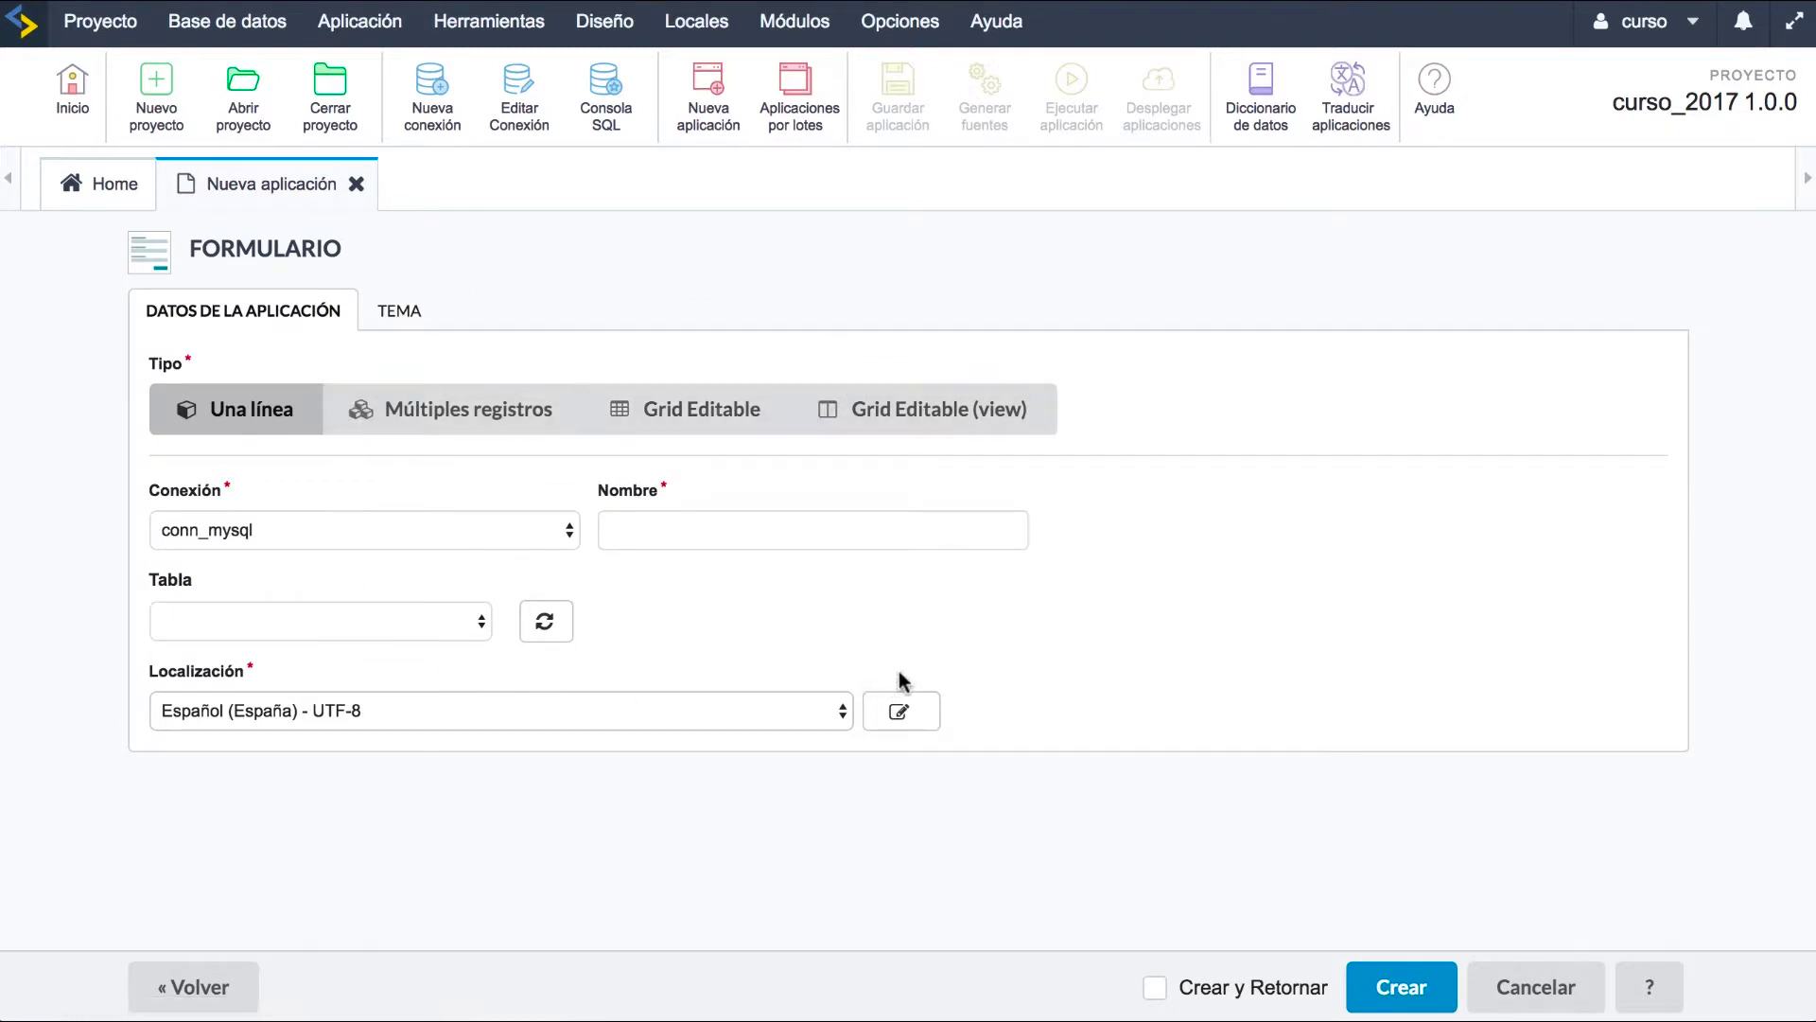
left_click(376, 522)
left_click(372, 520)
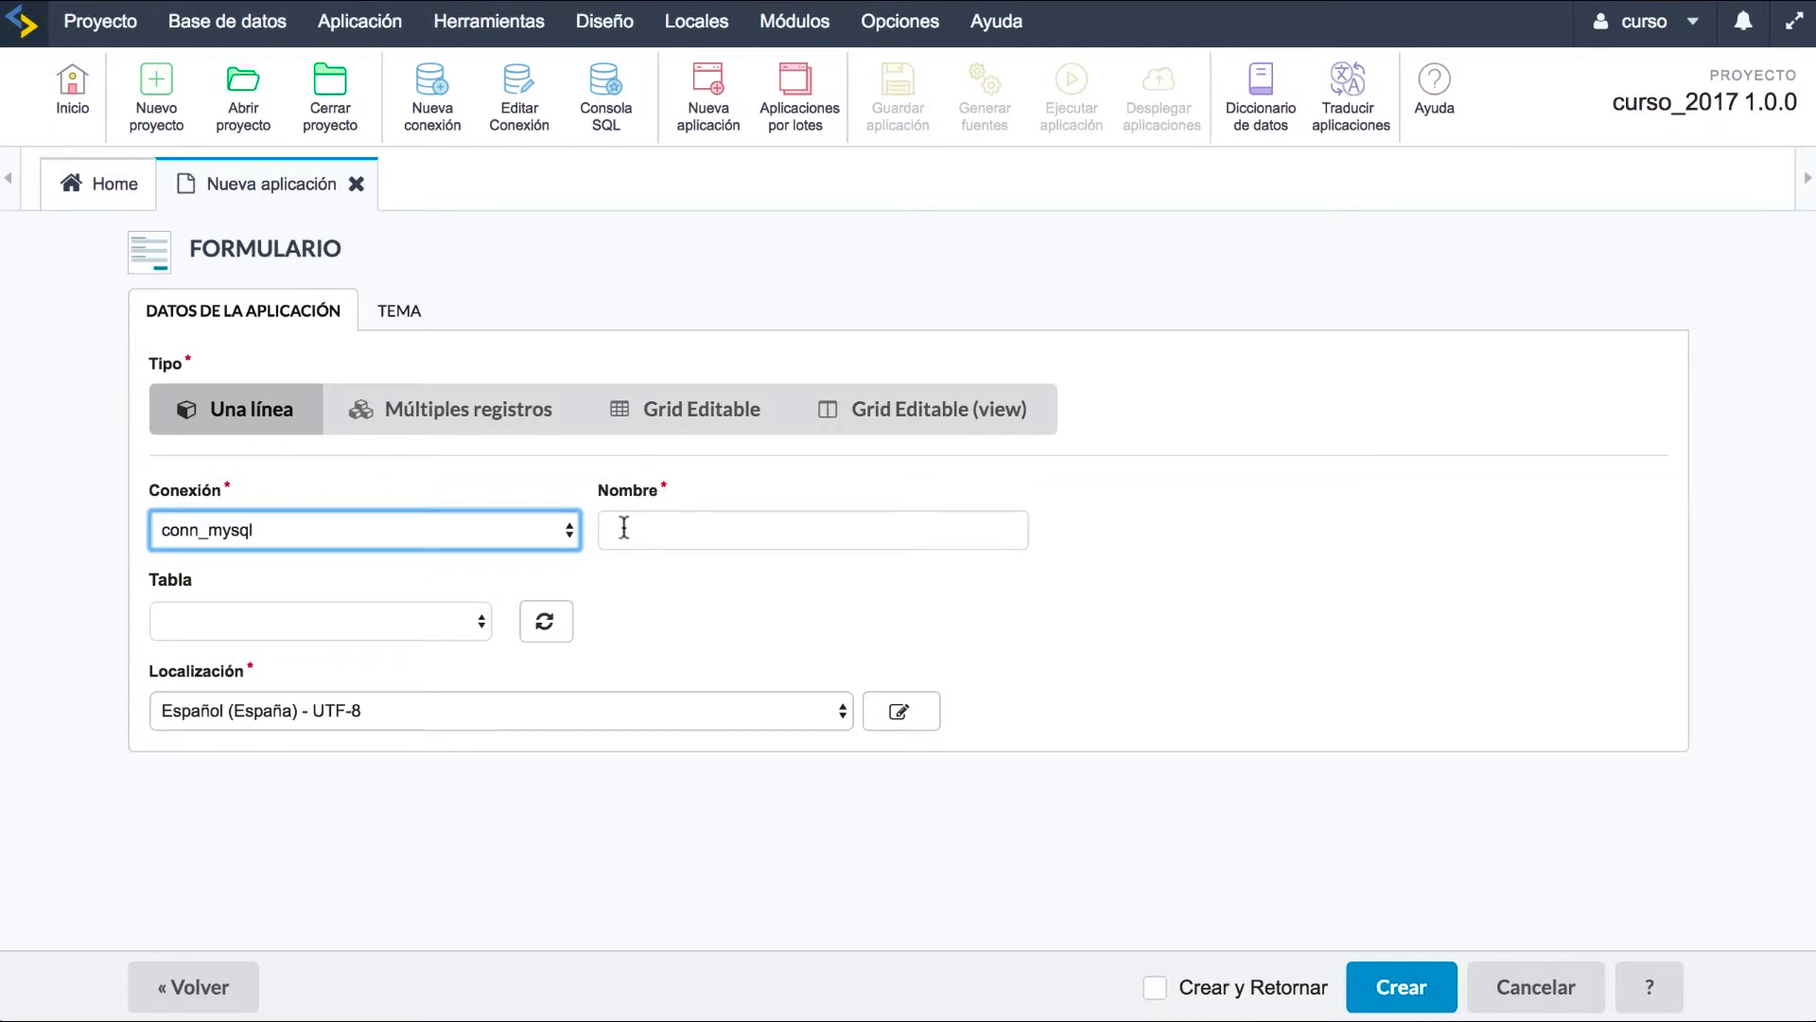
left_click(388, 627)
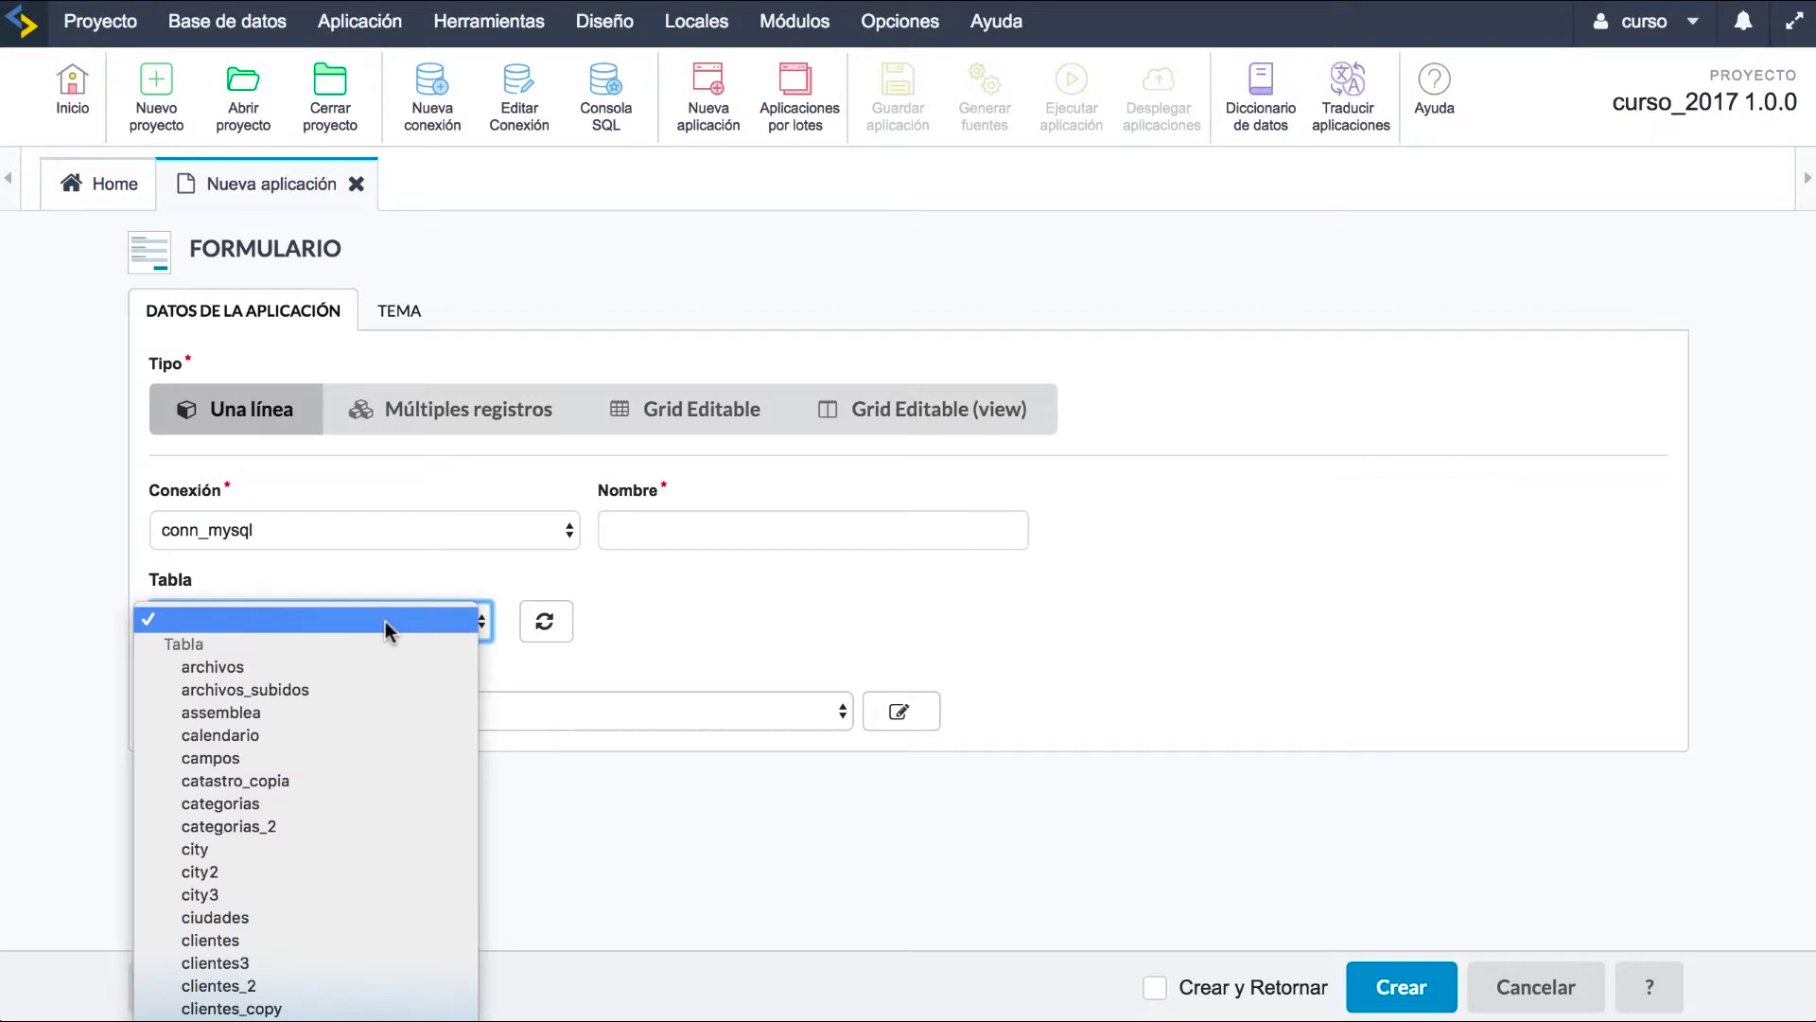
left_click(384, 621)
type("productos")
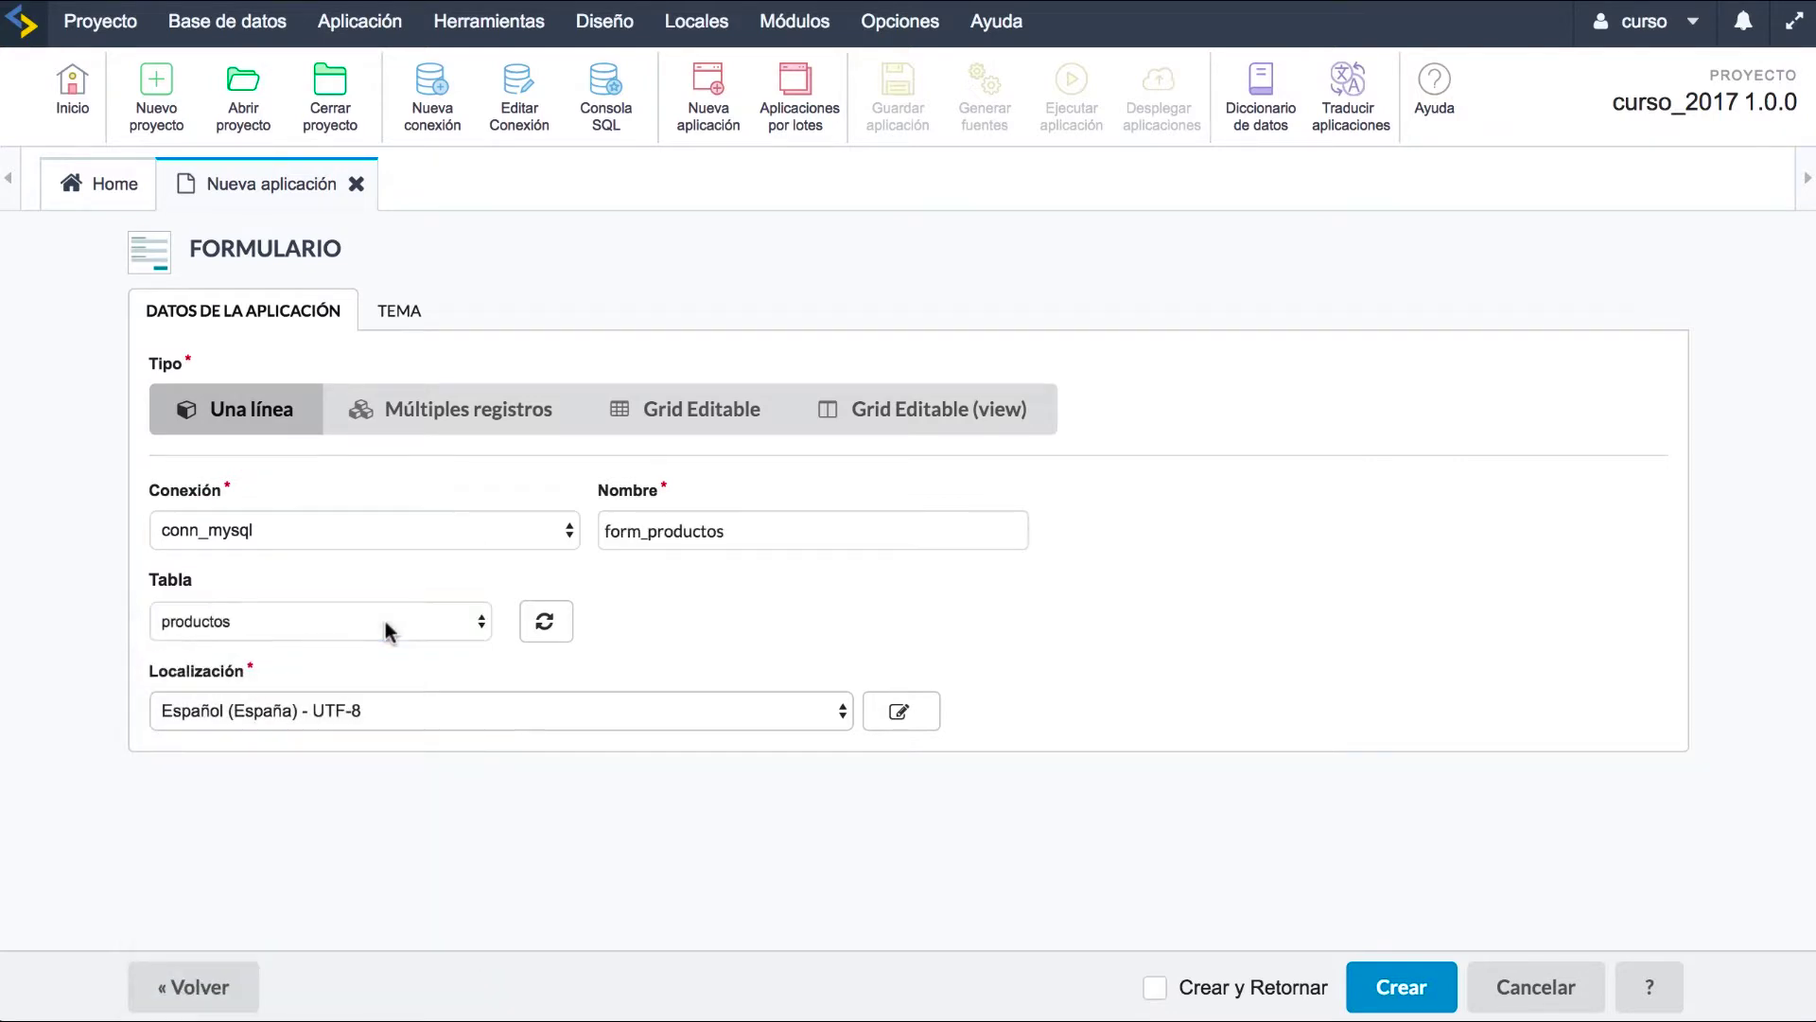
Review the new form's application name and the options for its localization.
left_click_drag(605, 531, 639, 530)
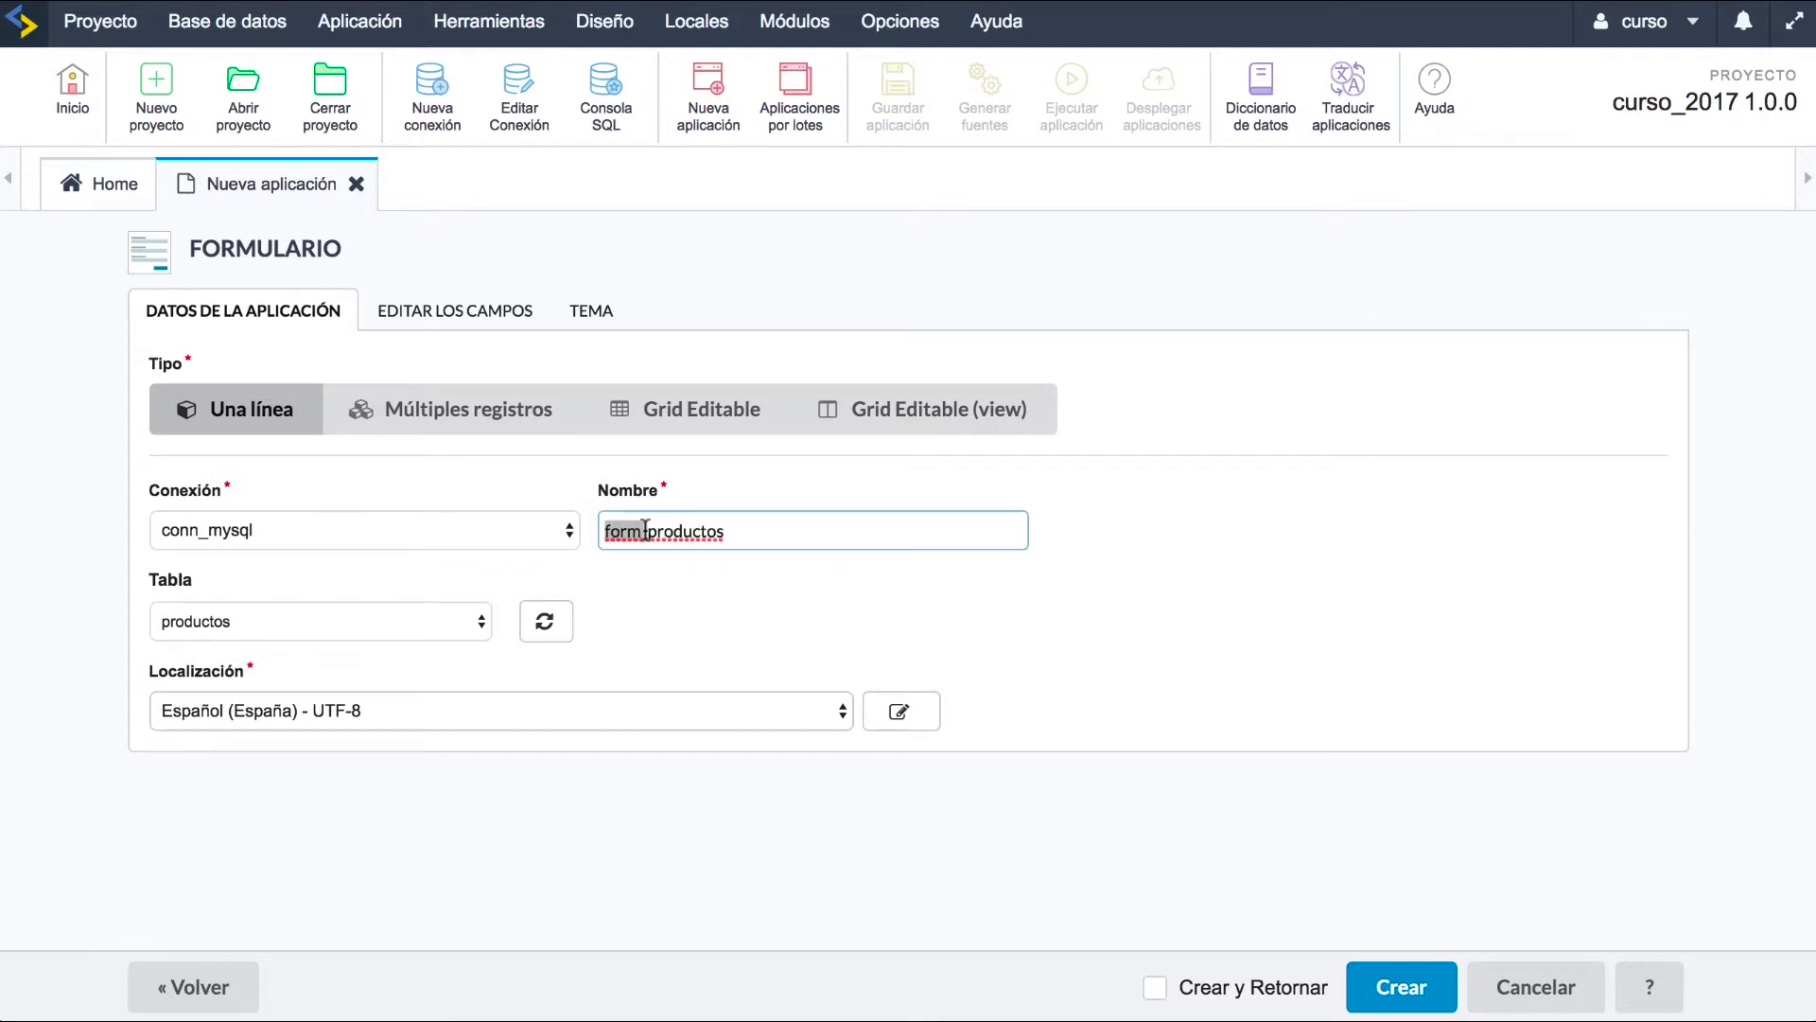
left_click(701, 530)
left_click(422, 707)
left_click(422, 712)
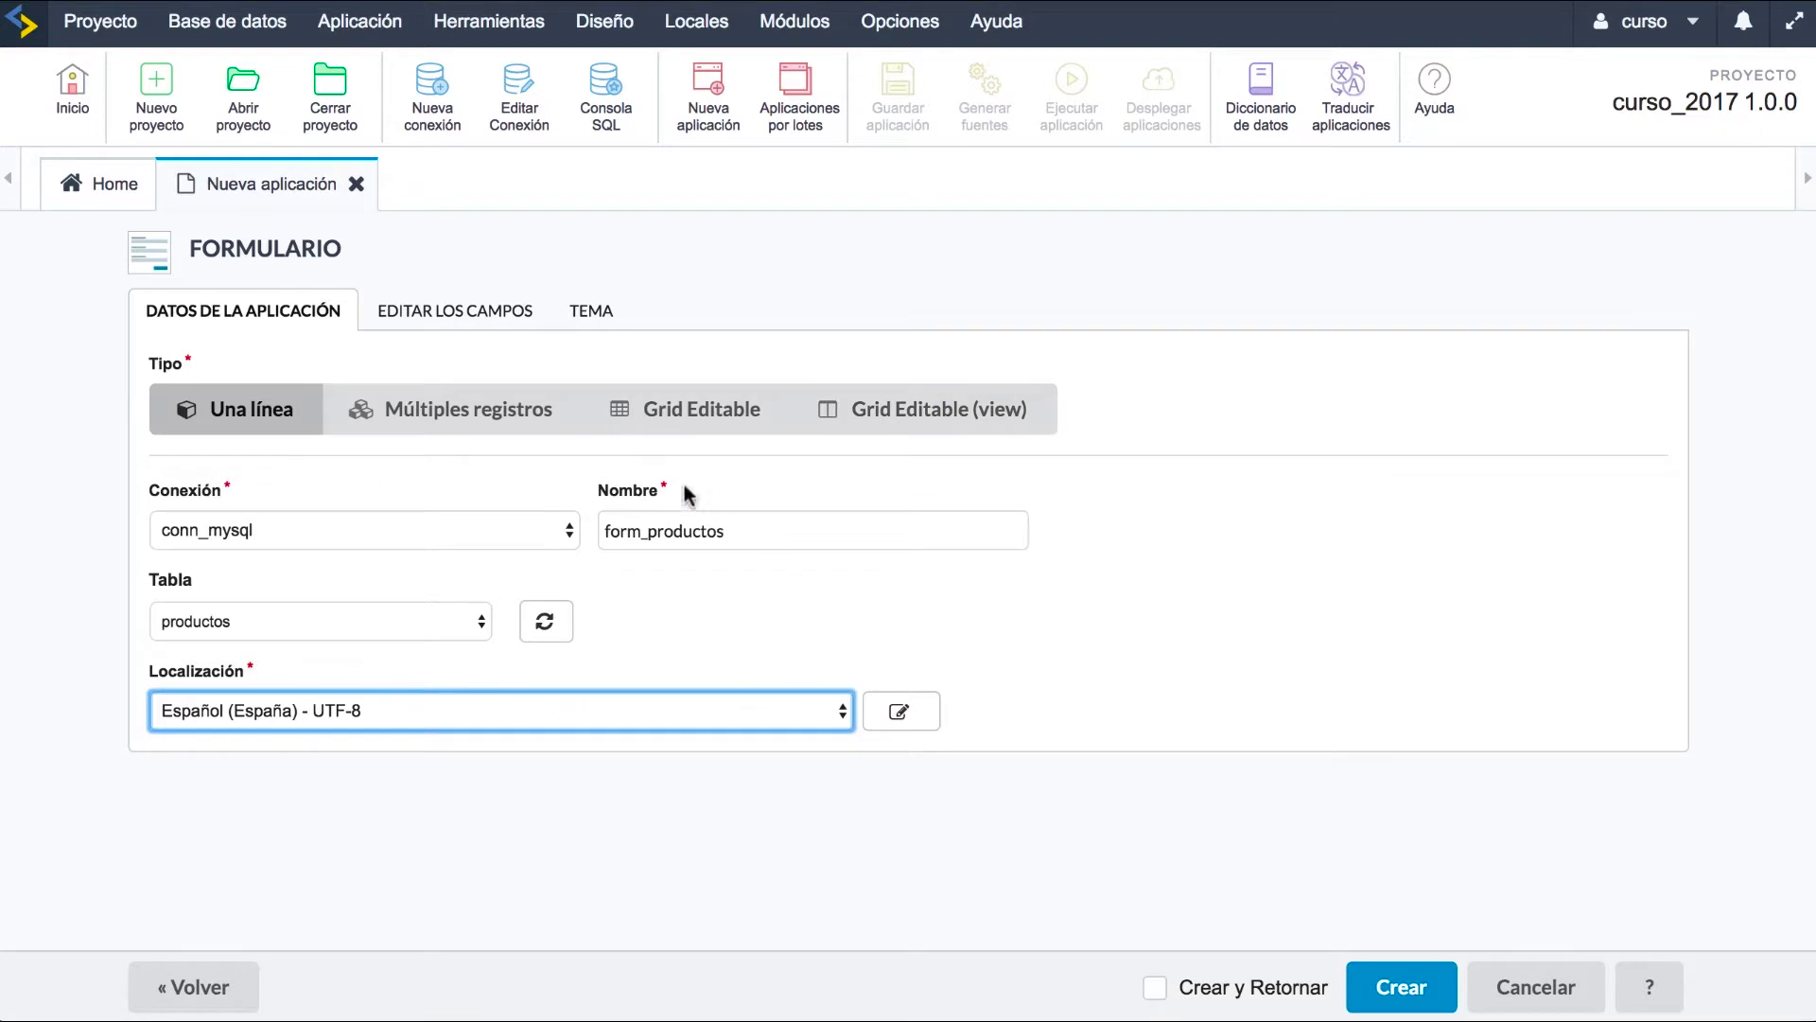
Examine the form's field settings: labels, data types, and the new, update, read-only and required options.
left_click(482, 318)
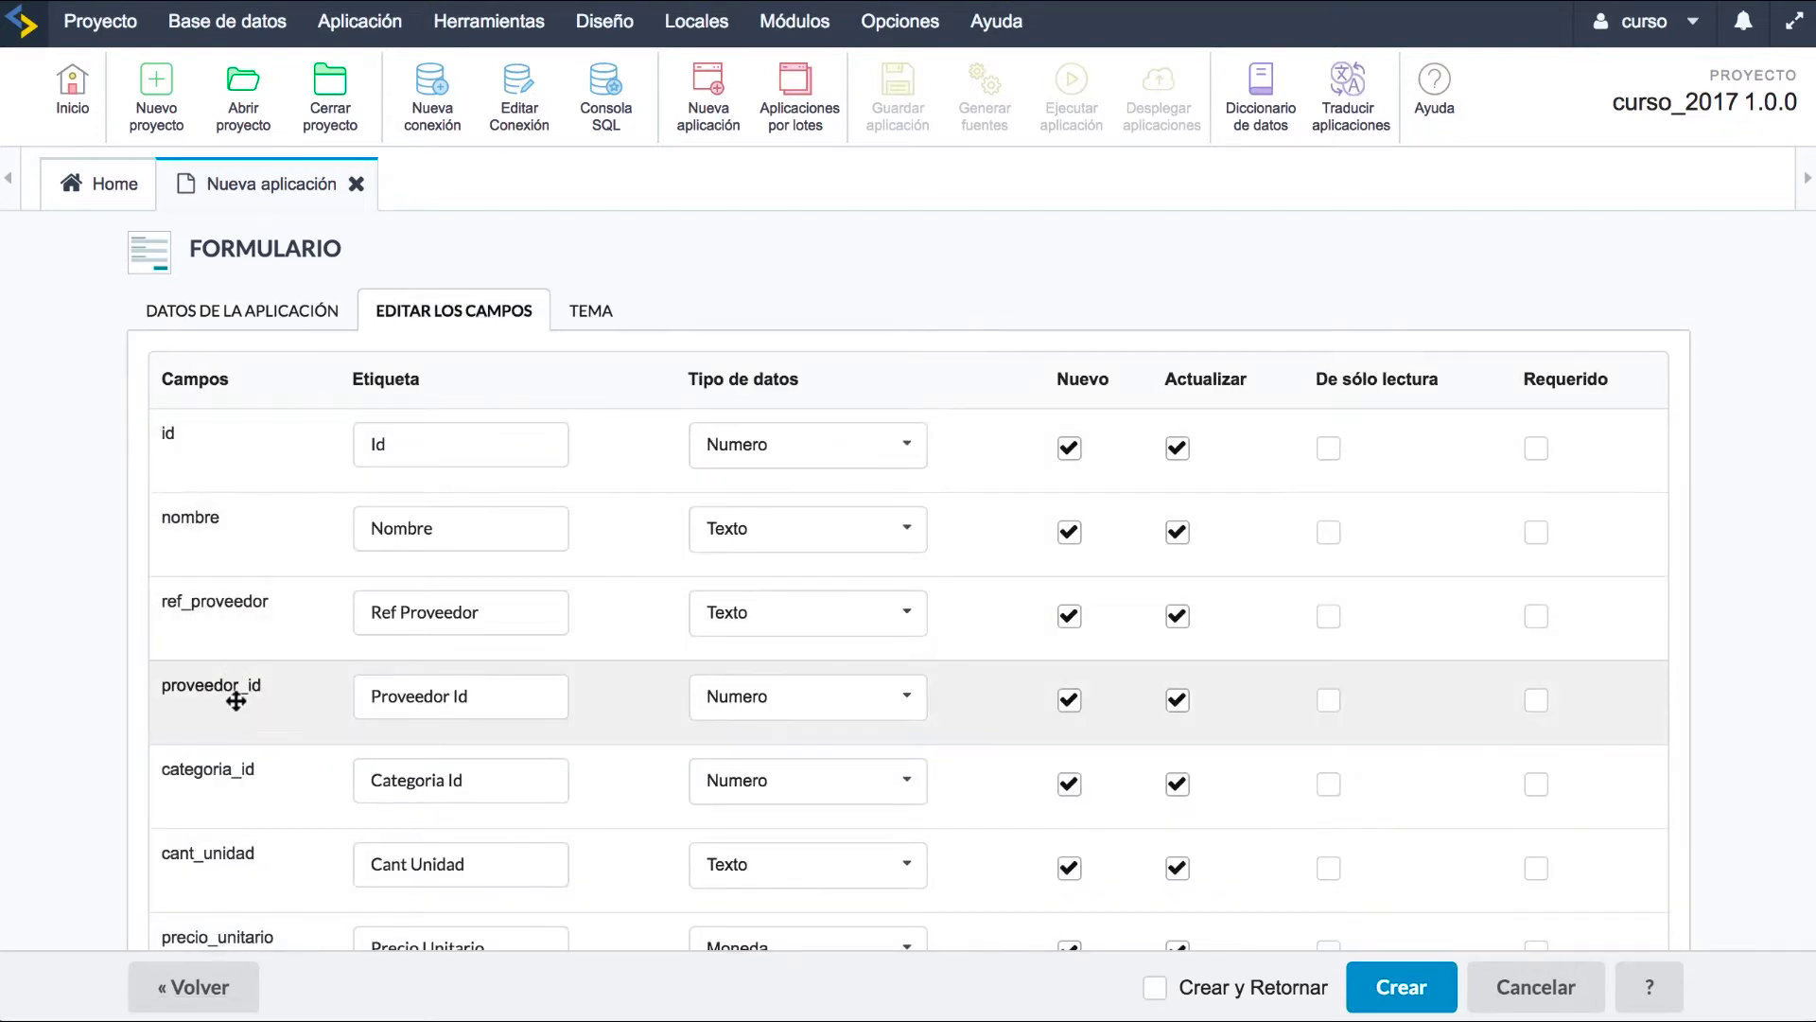
scroll(241, 643, "down", 3)
scroll(312, 643, "up", 2)
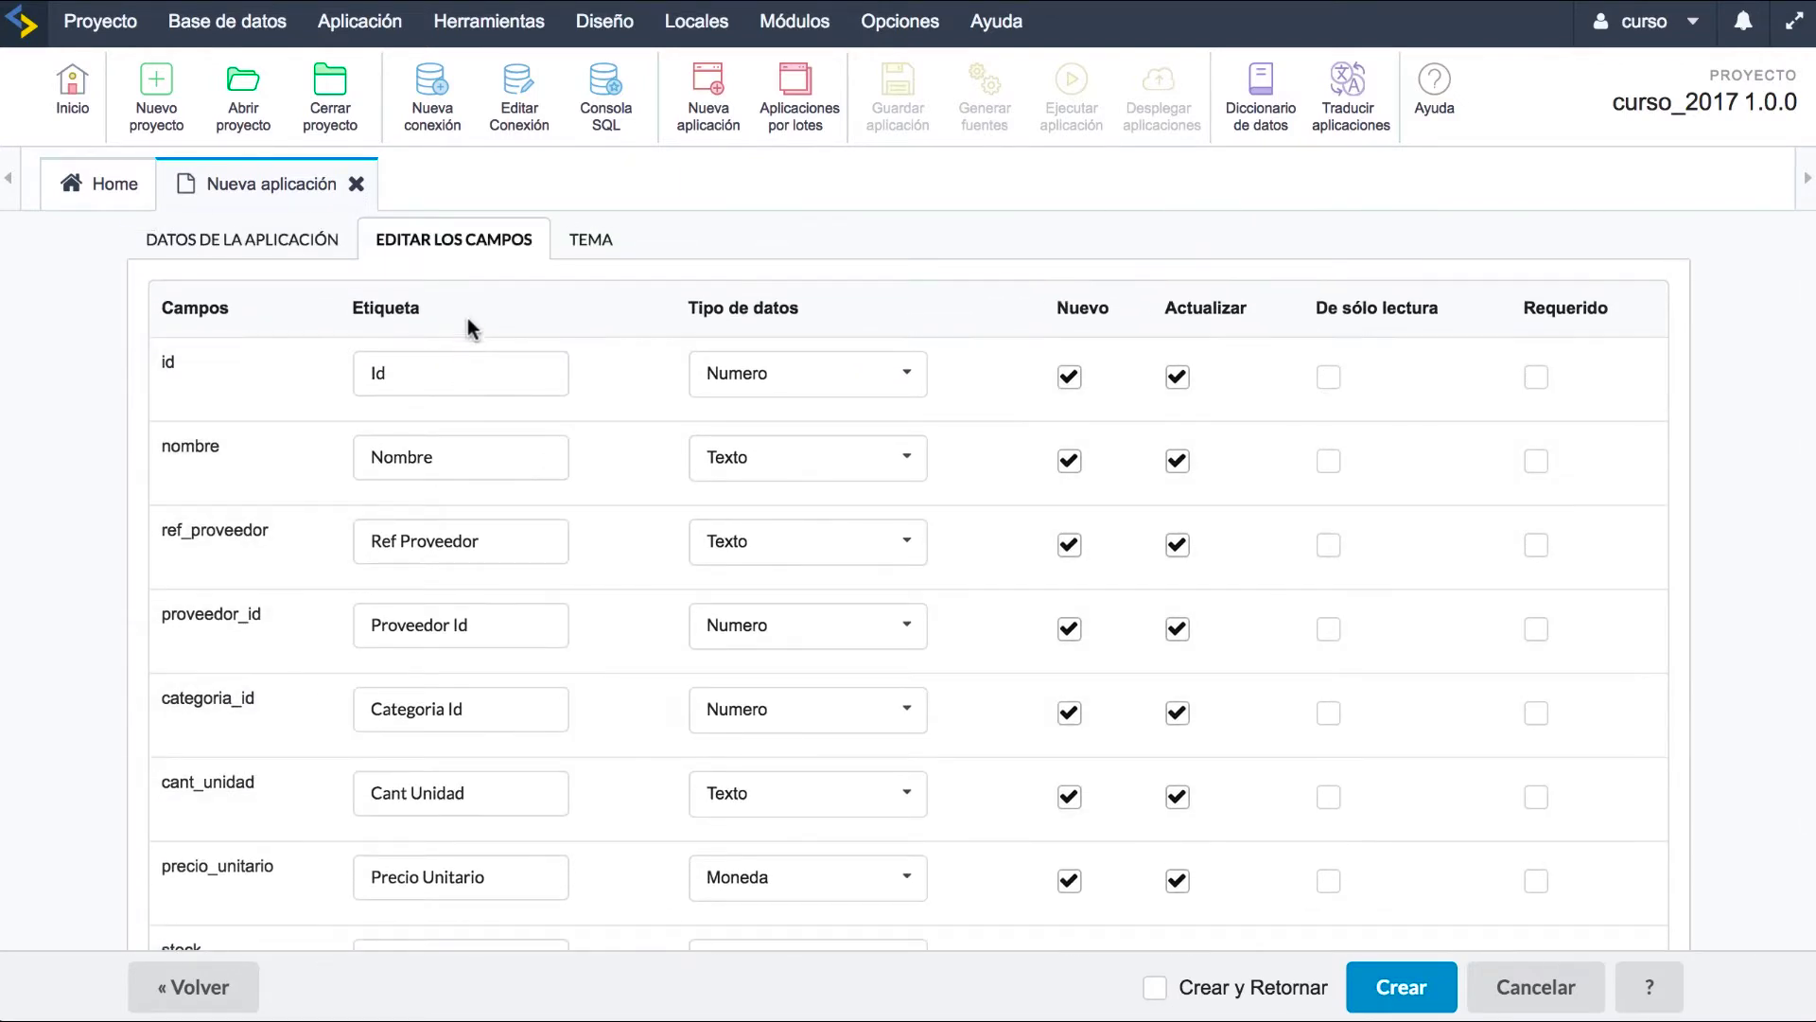
scroll(459, 874, "down", 2)
scroll(466, 868, "up", 3)
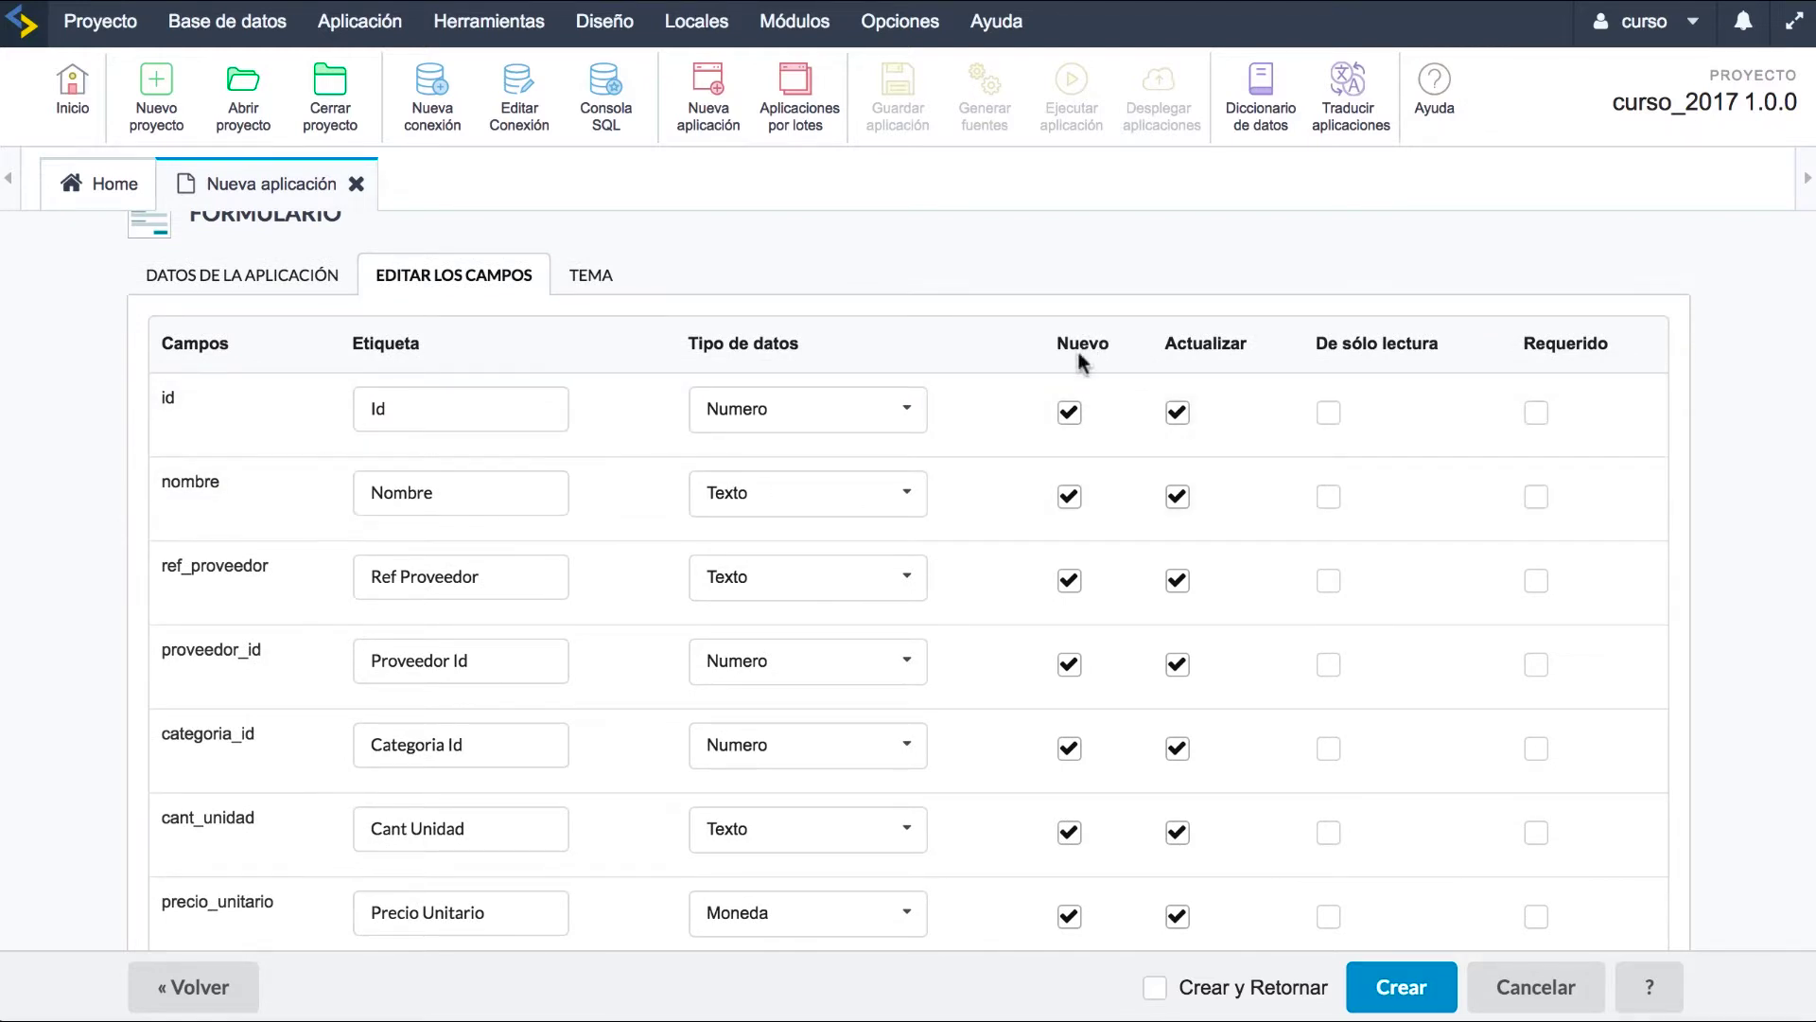
scroll(1088, 398, "up", 1)
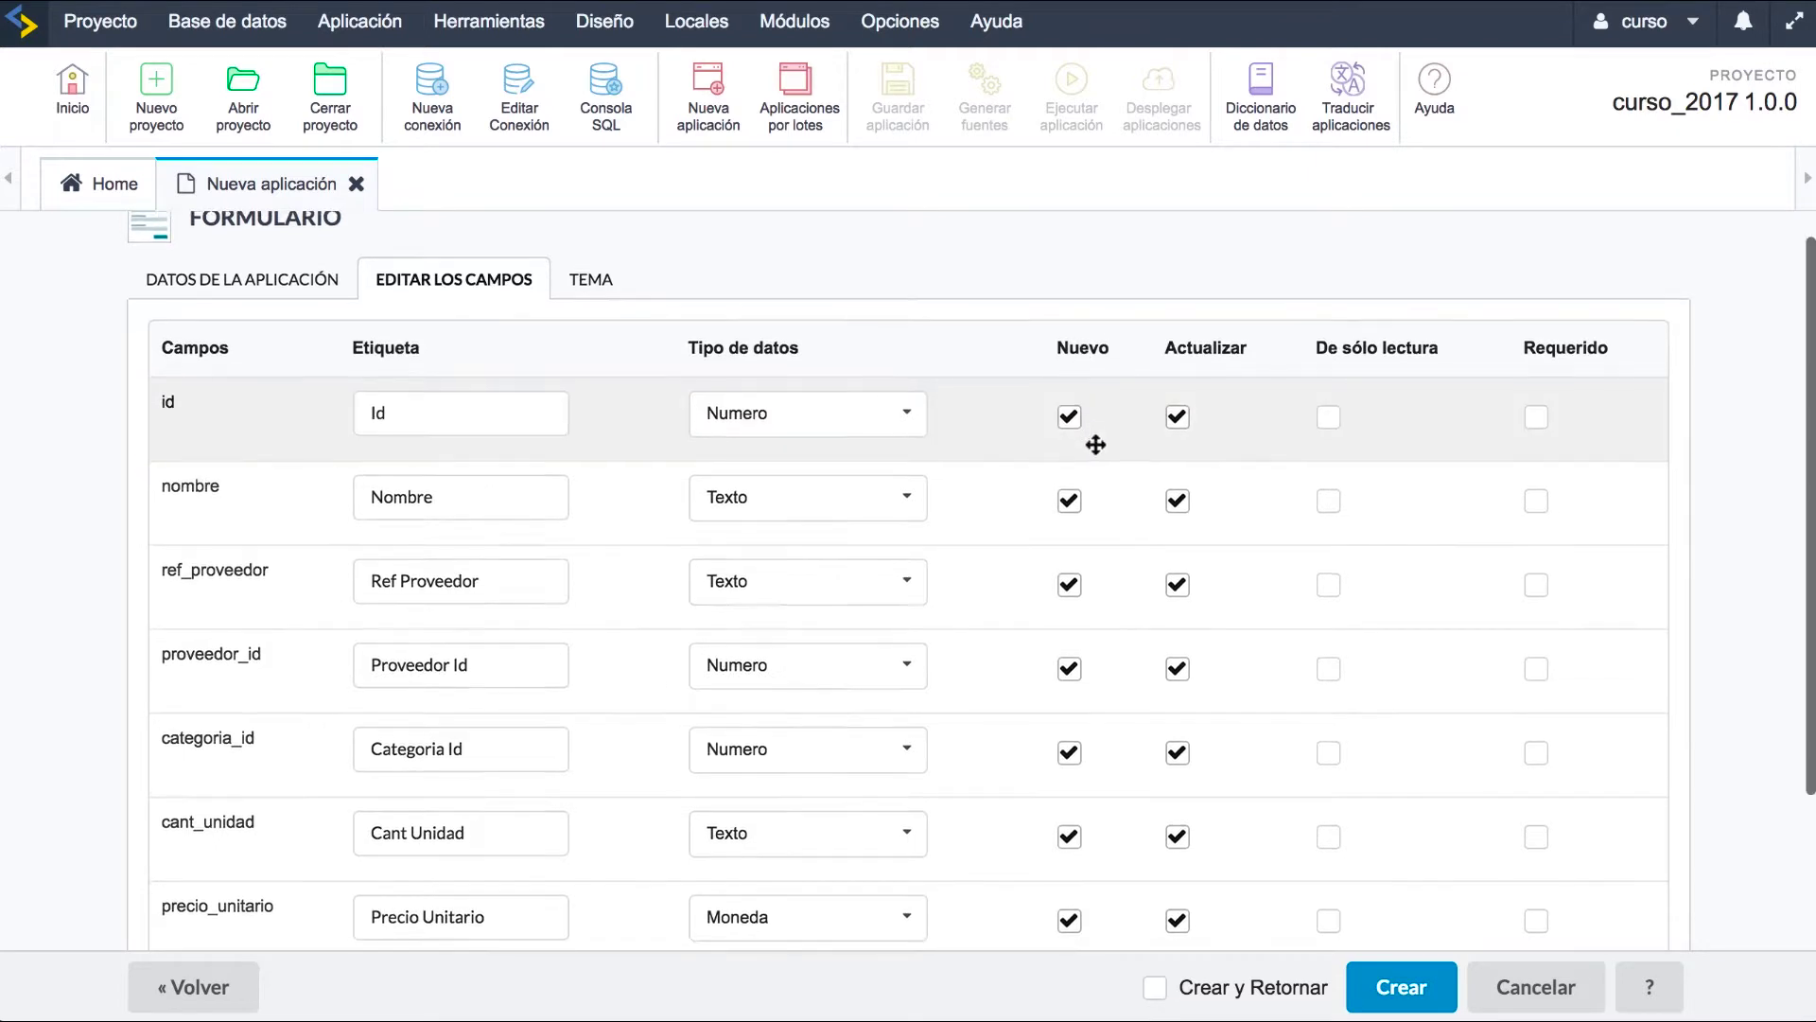
scroll(1070, 397, "up", 1)
scroll(1069, 402, "down", 1)
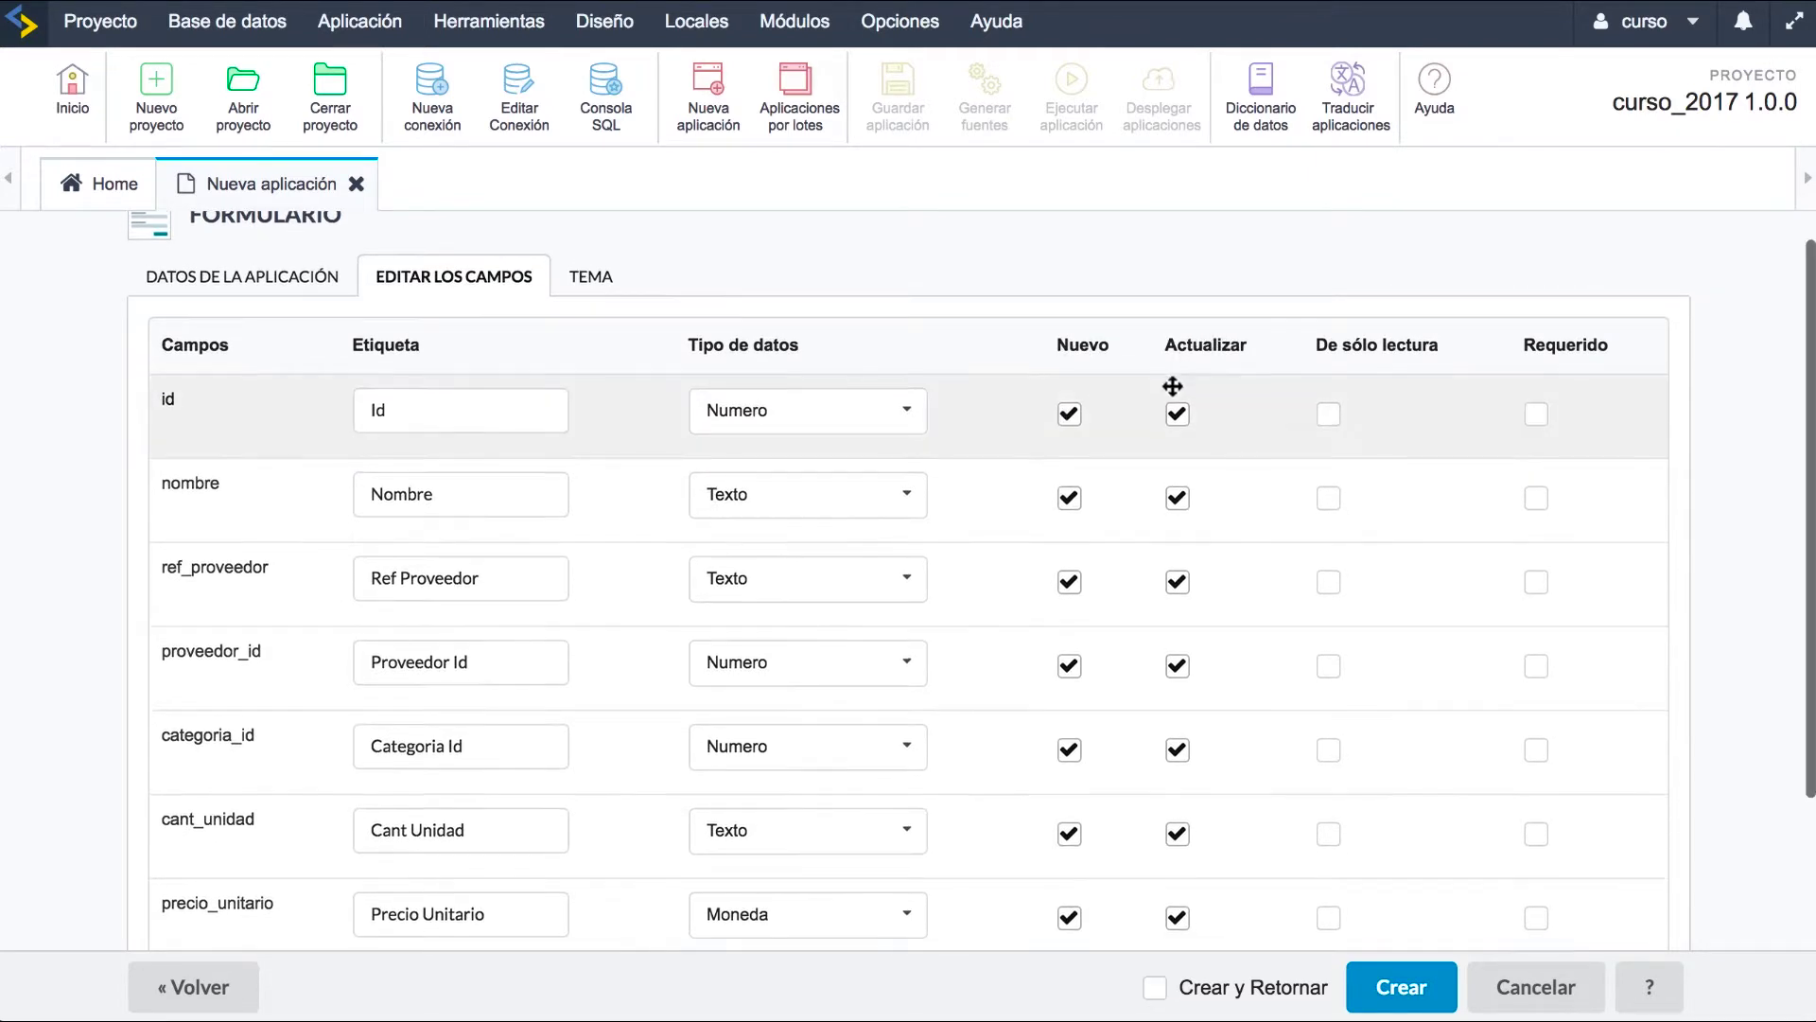
scroll(1175, 412, "up", 1)
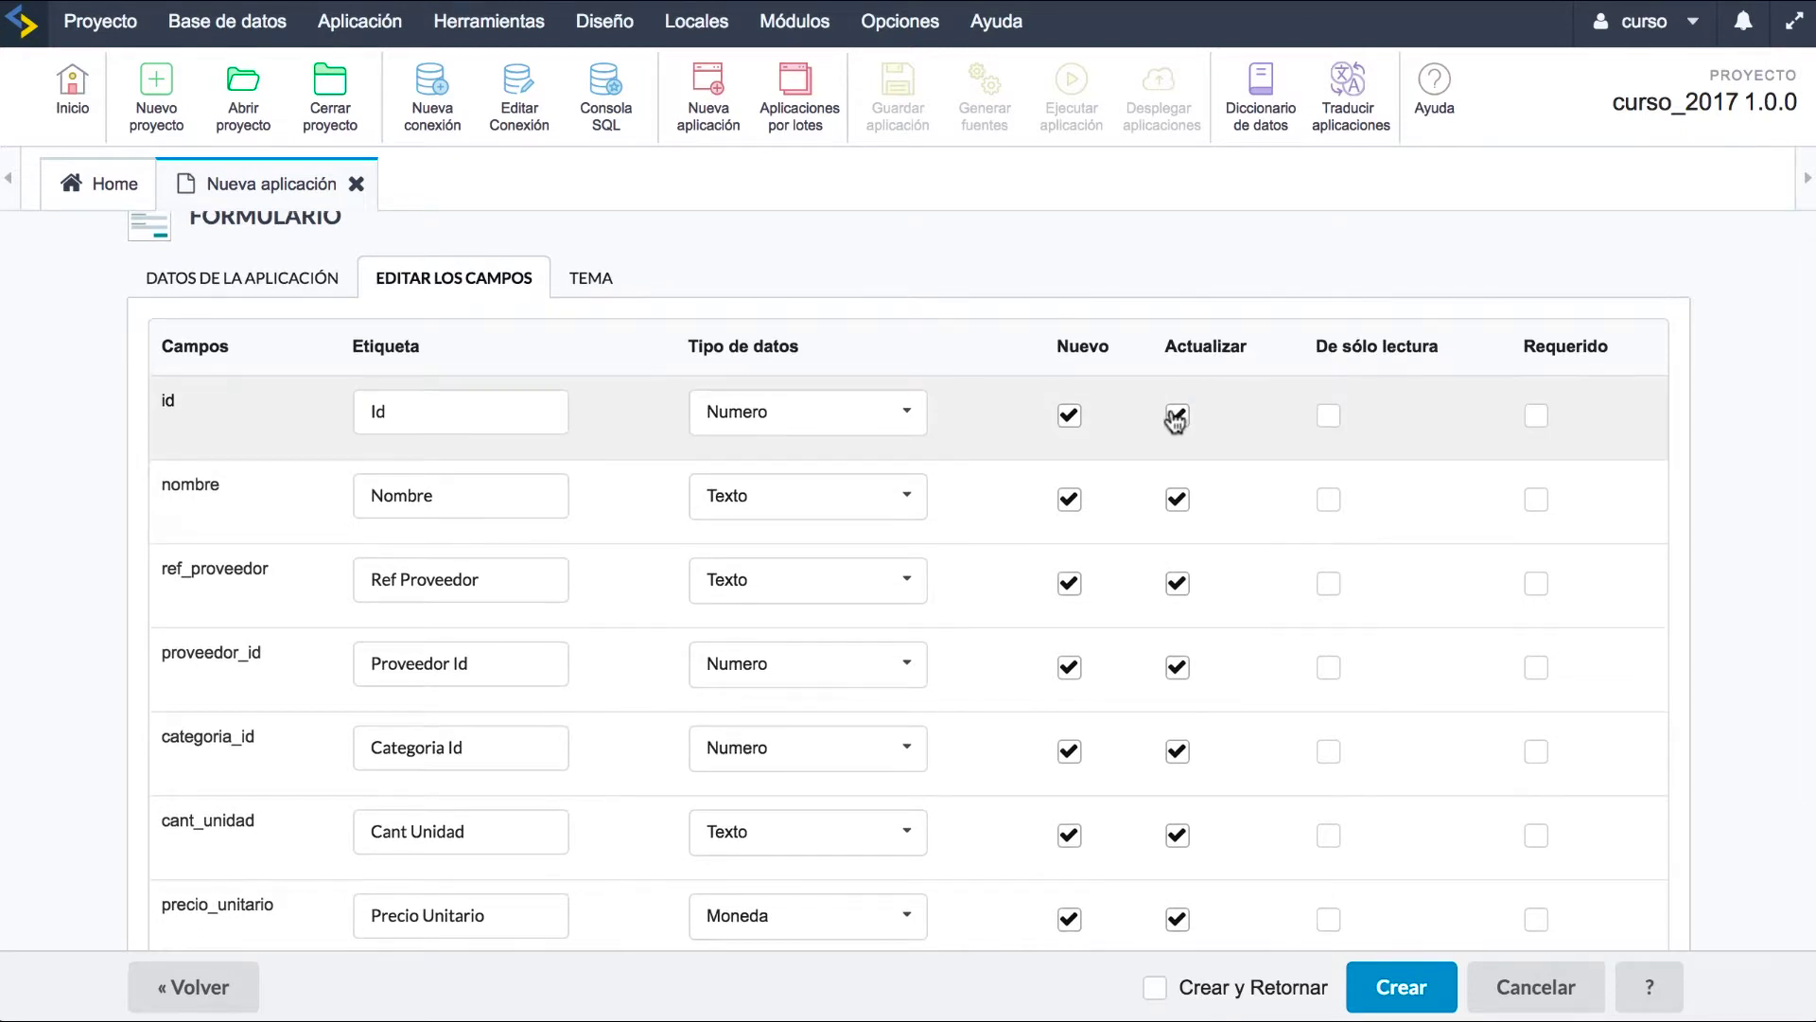
scroll(1175, 421, "down", 1)
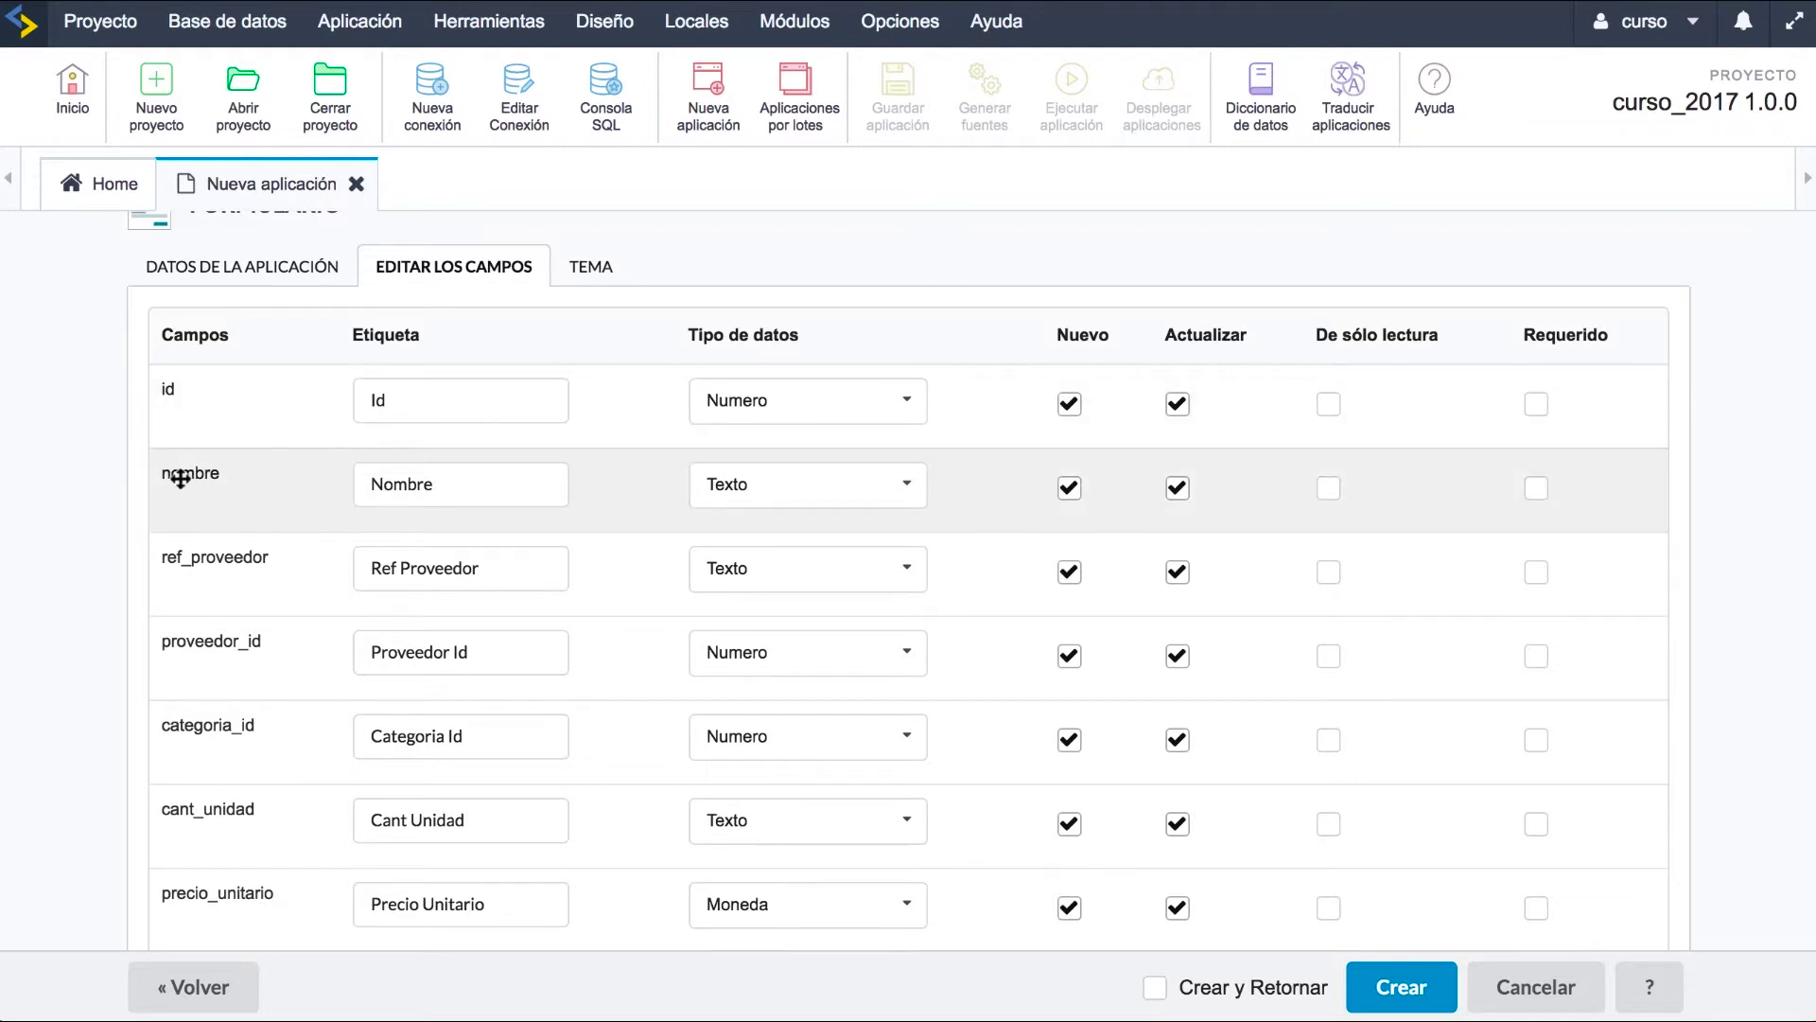
Mark the nombre field as required and set the data type of proveedor_id to Select.
left_click(1533, 491)
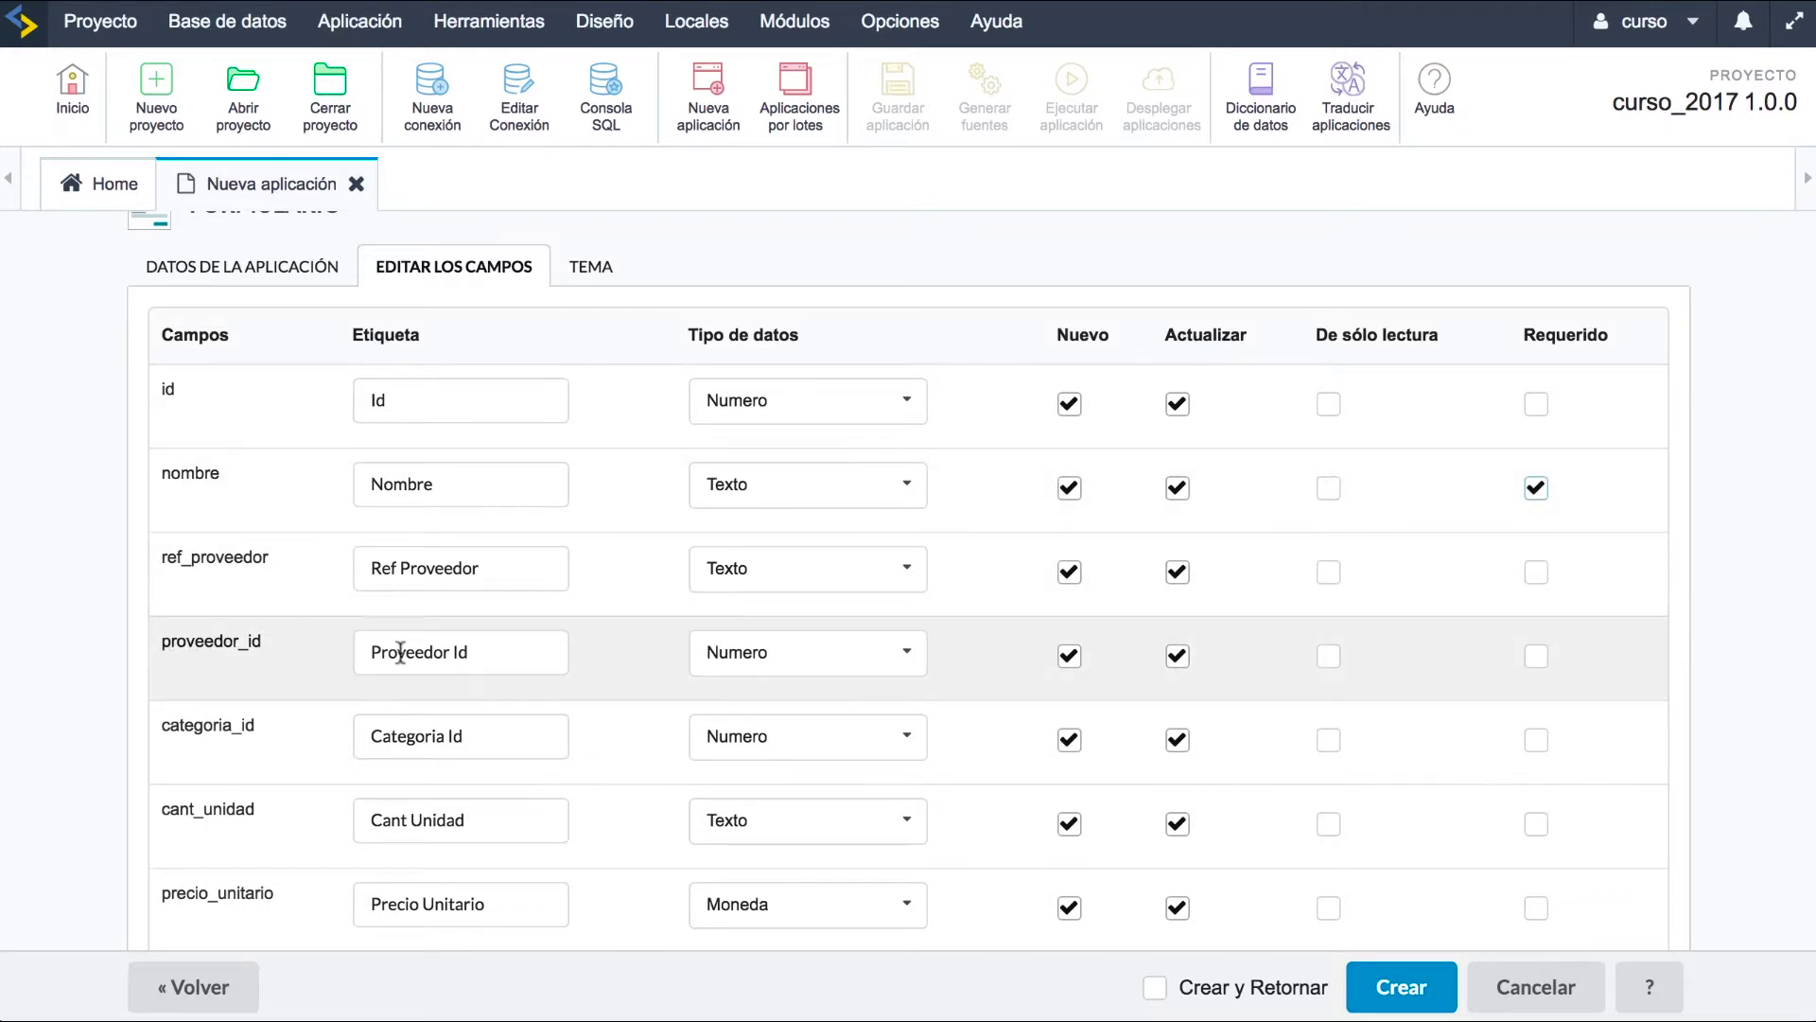
left_click(833, 660)
scroll(835, 692, "down", 3)
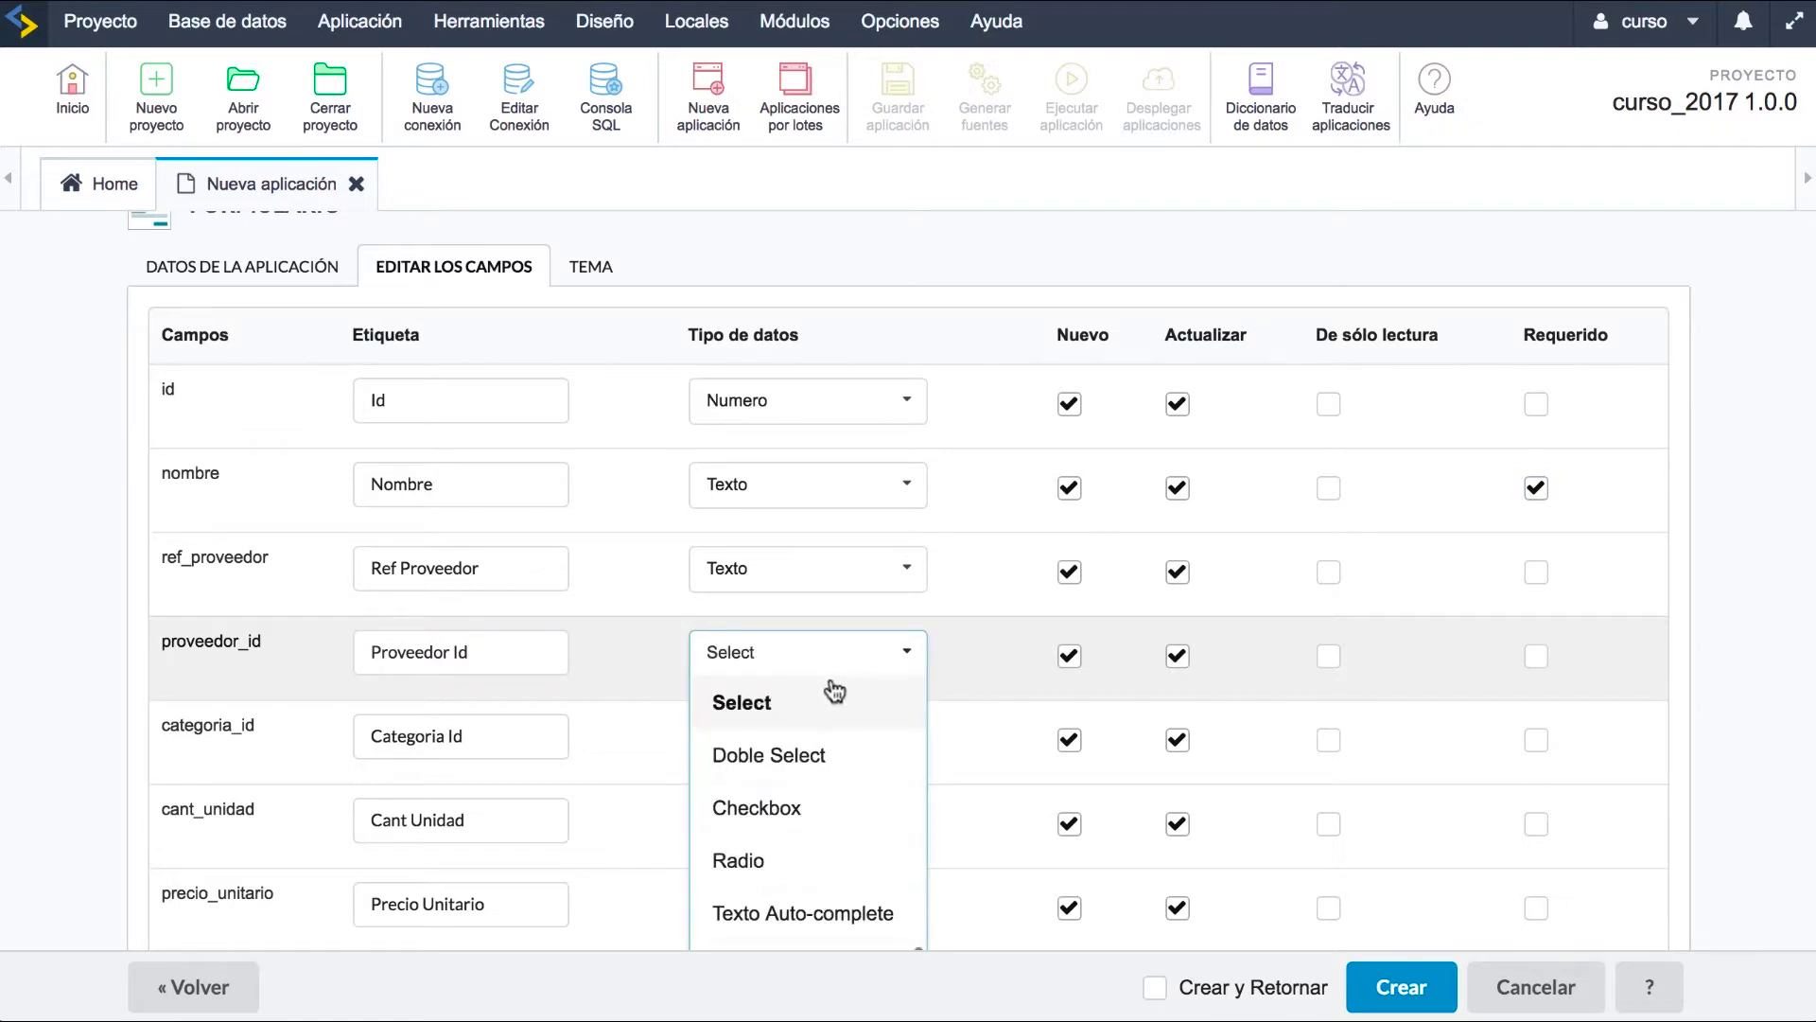
left_click(833, 691)
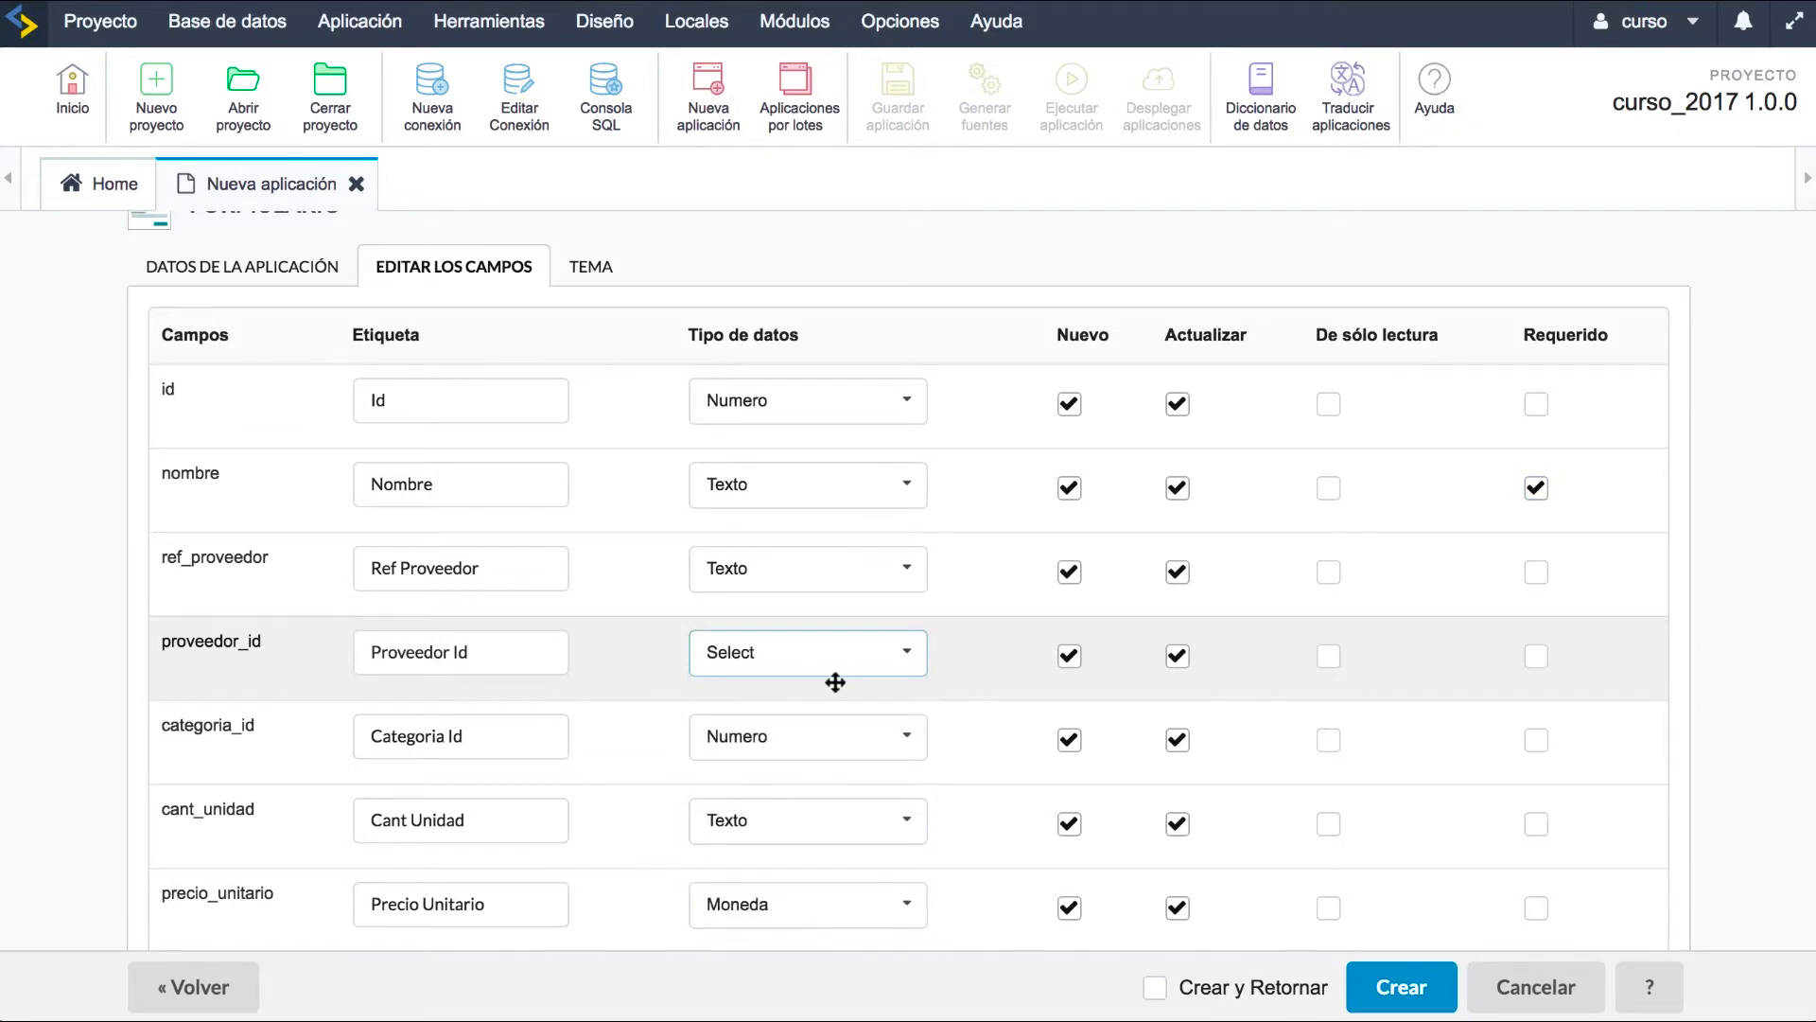
Set the data type of the categoria_id field to Select.
scroll(840, 695, "down", 1)
left_click(849, 710)
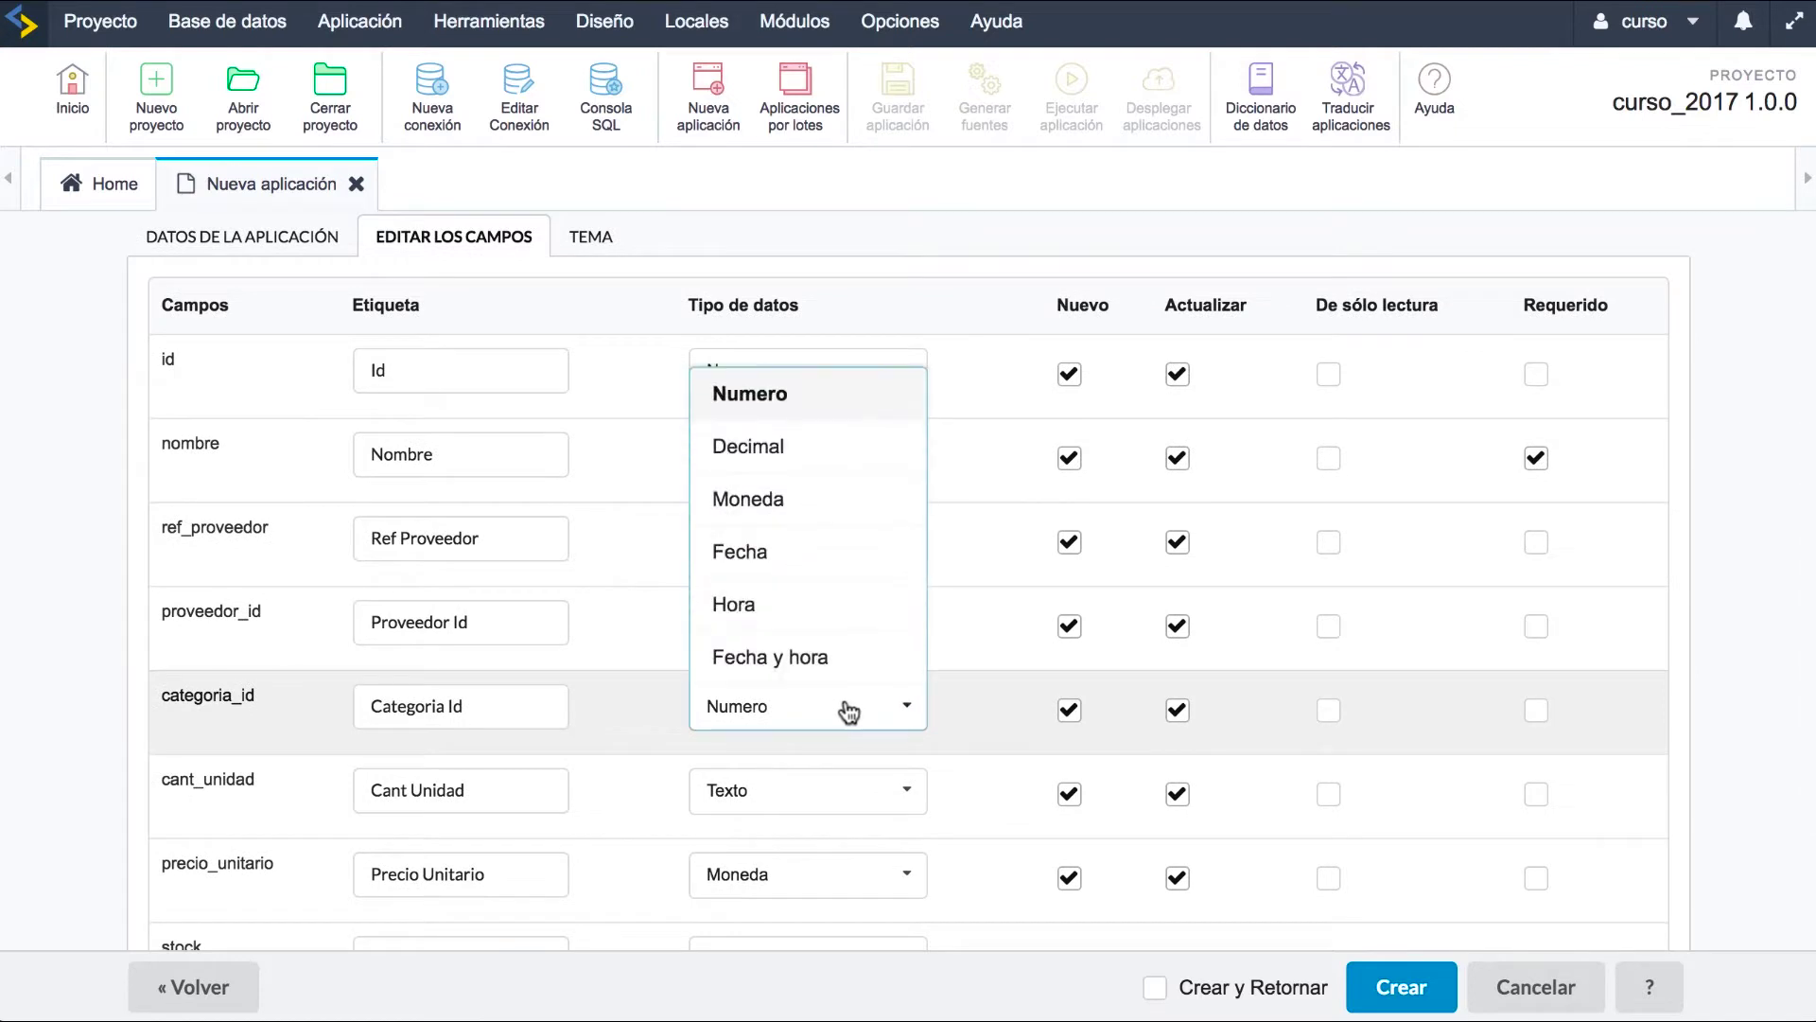
scroll(848, 711, "down", 3)
key("Return")
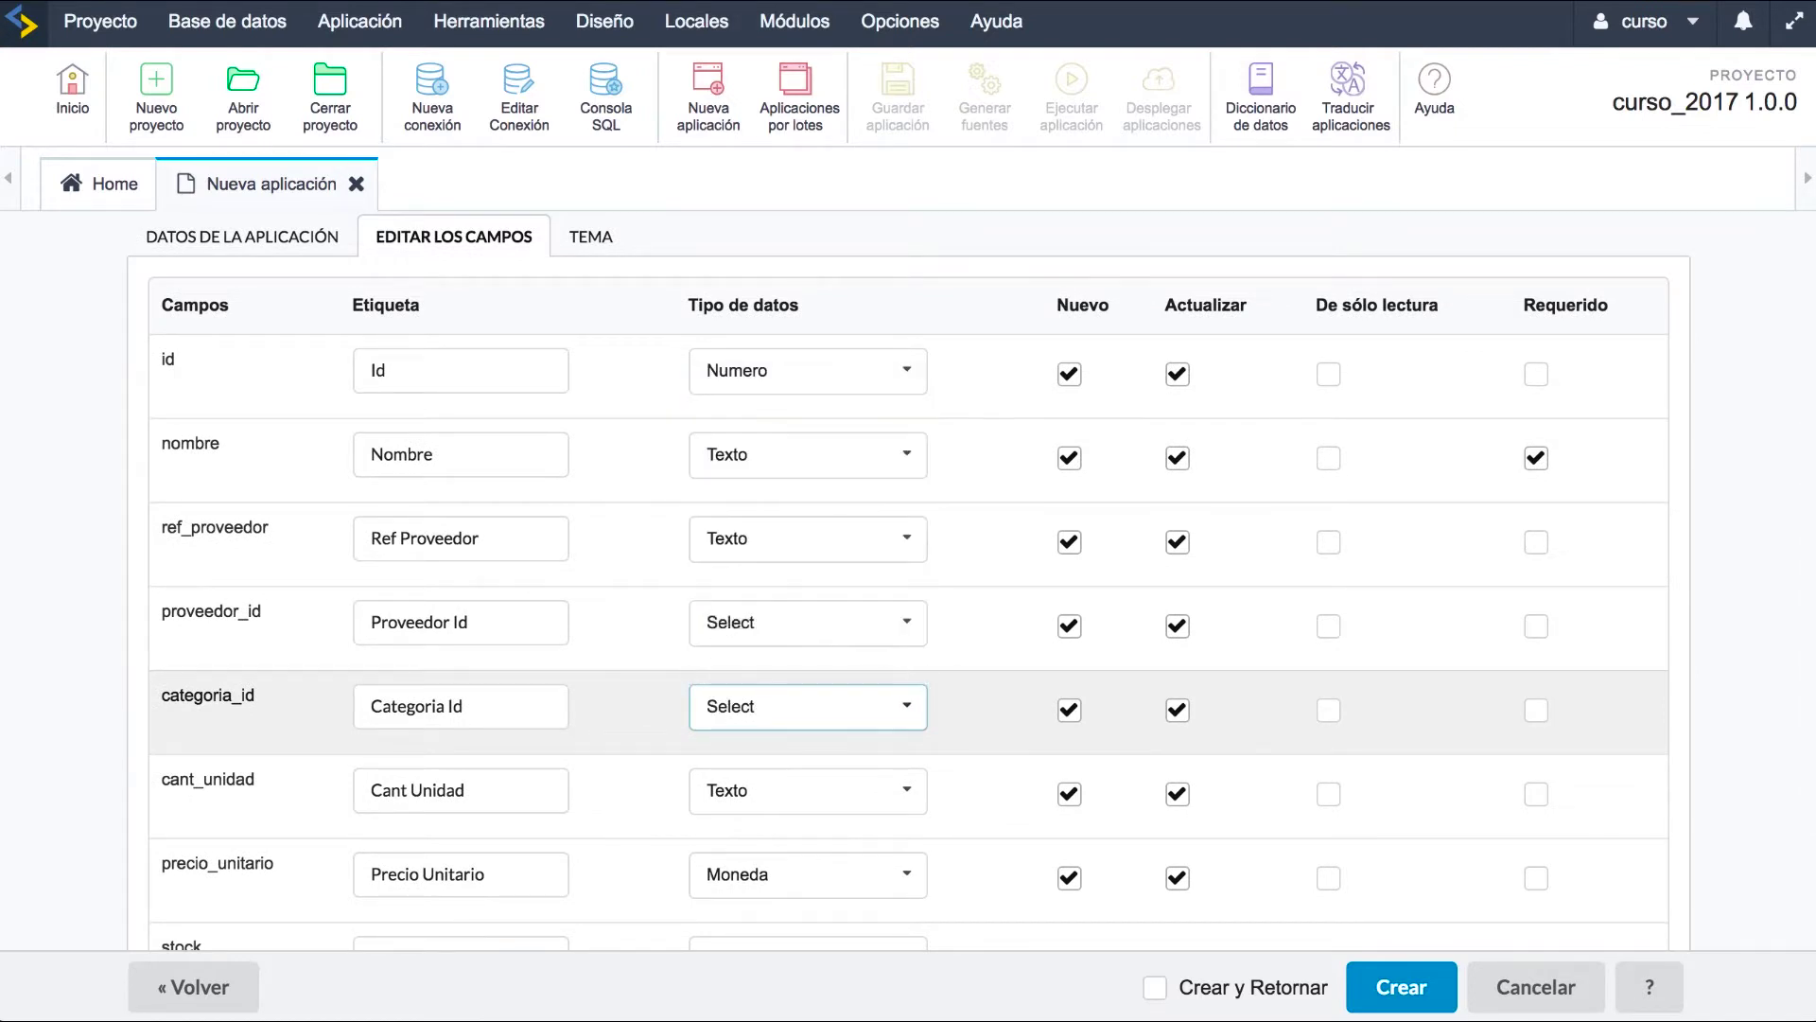
Set the data type of the cant_unidad field to Decimal.
scroll(827, 579, "down", 3)
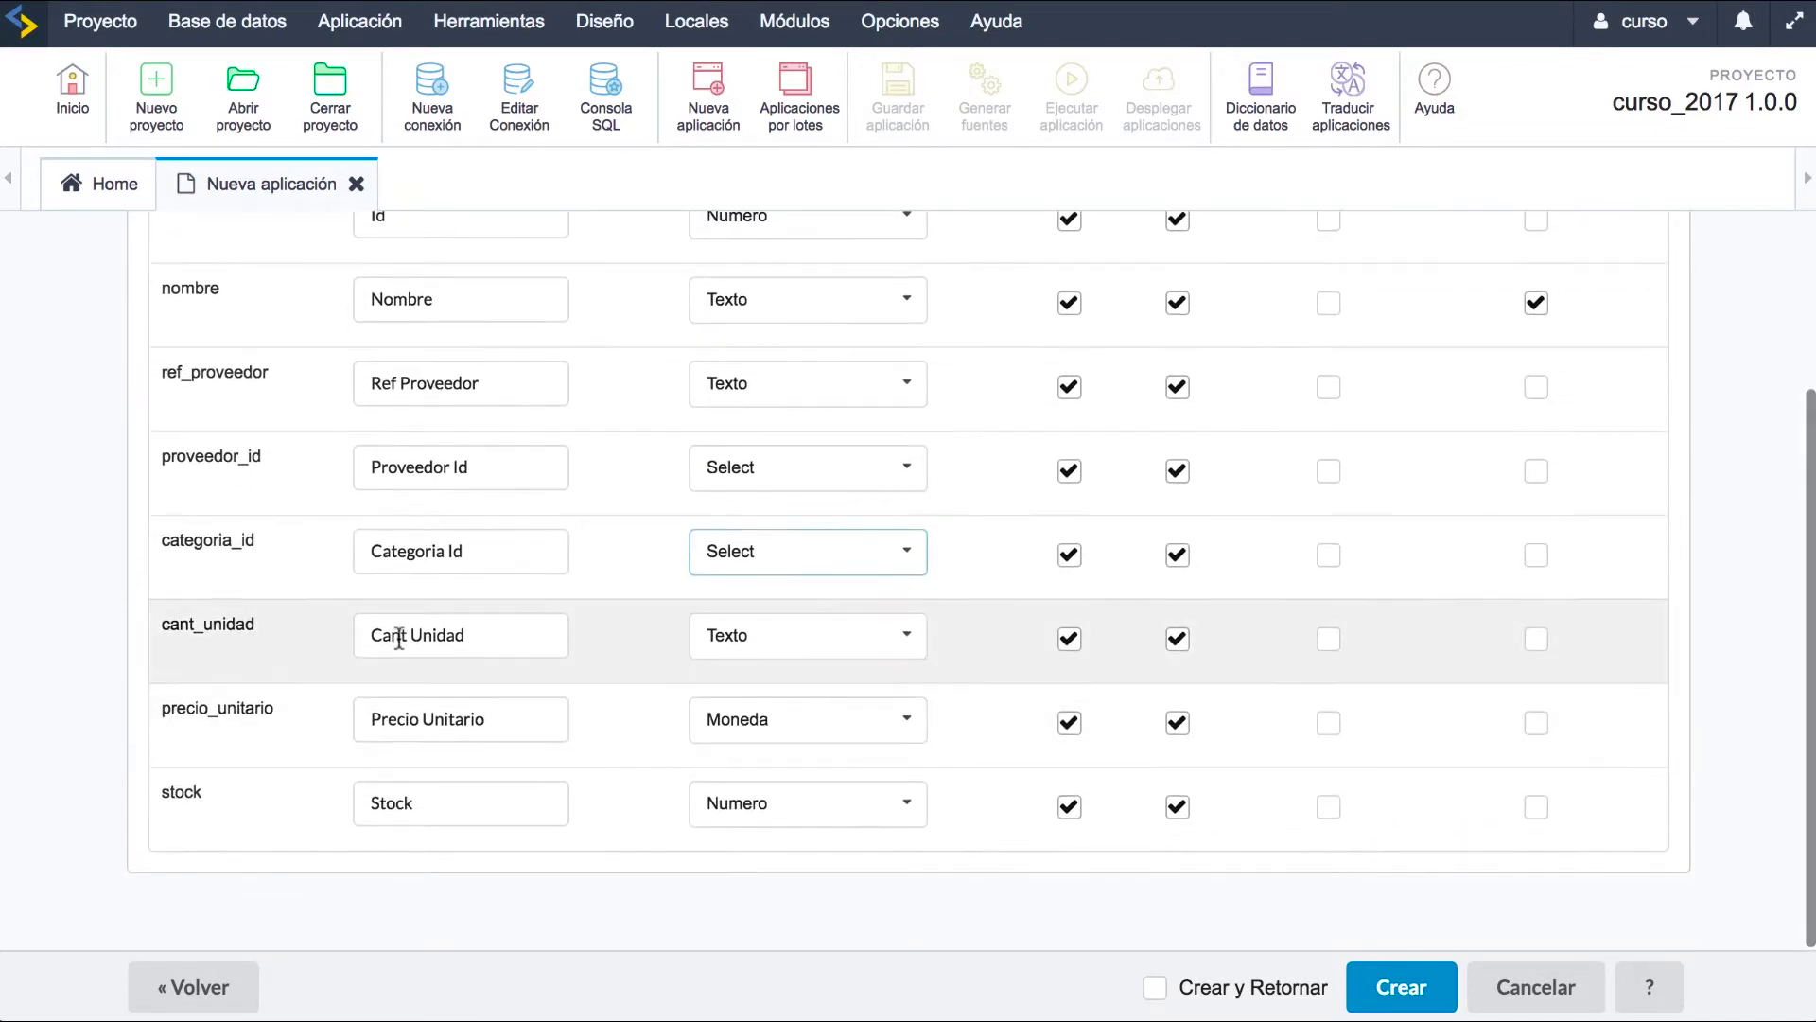
left_click(876, 640)
key("Down")
key("Down")
key("Down")
key("Up")
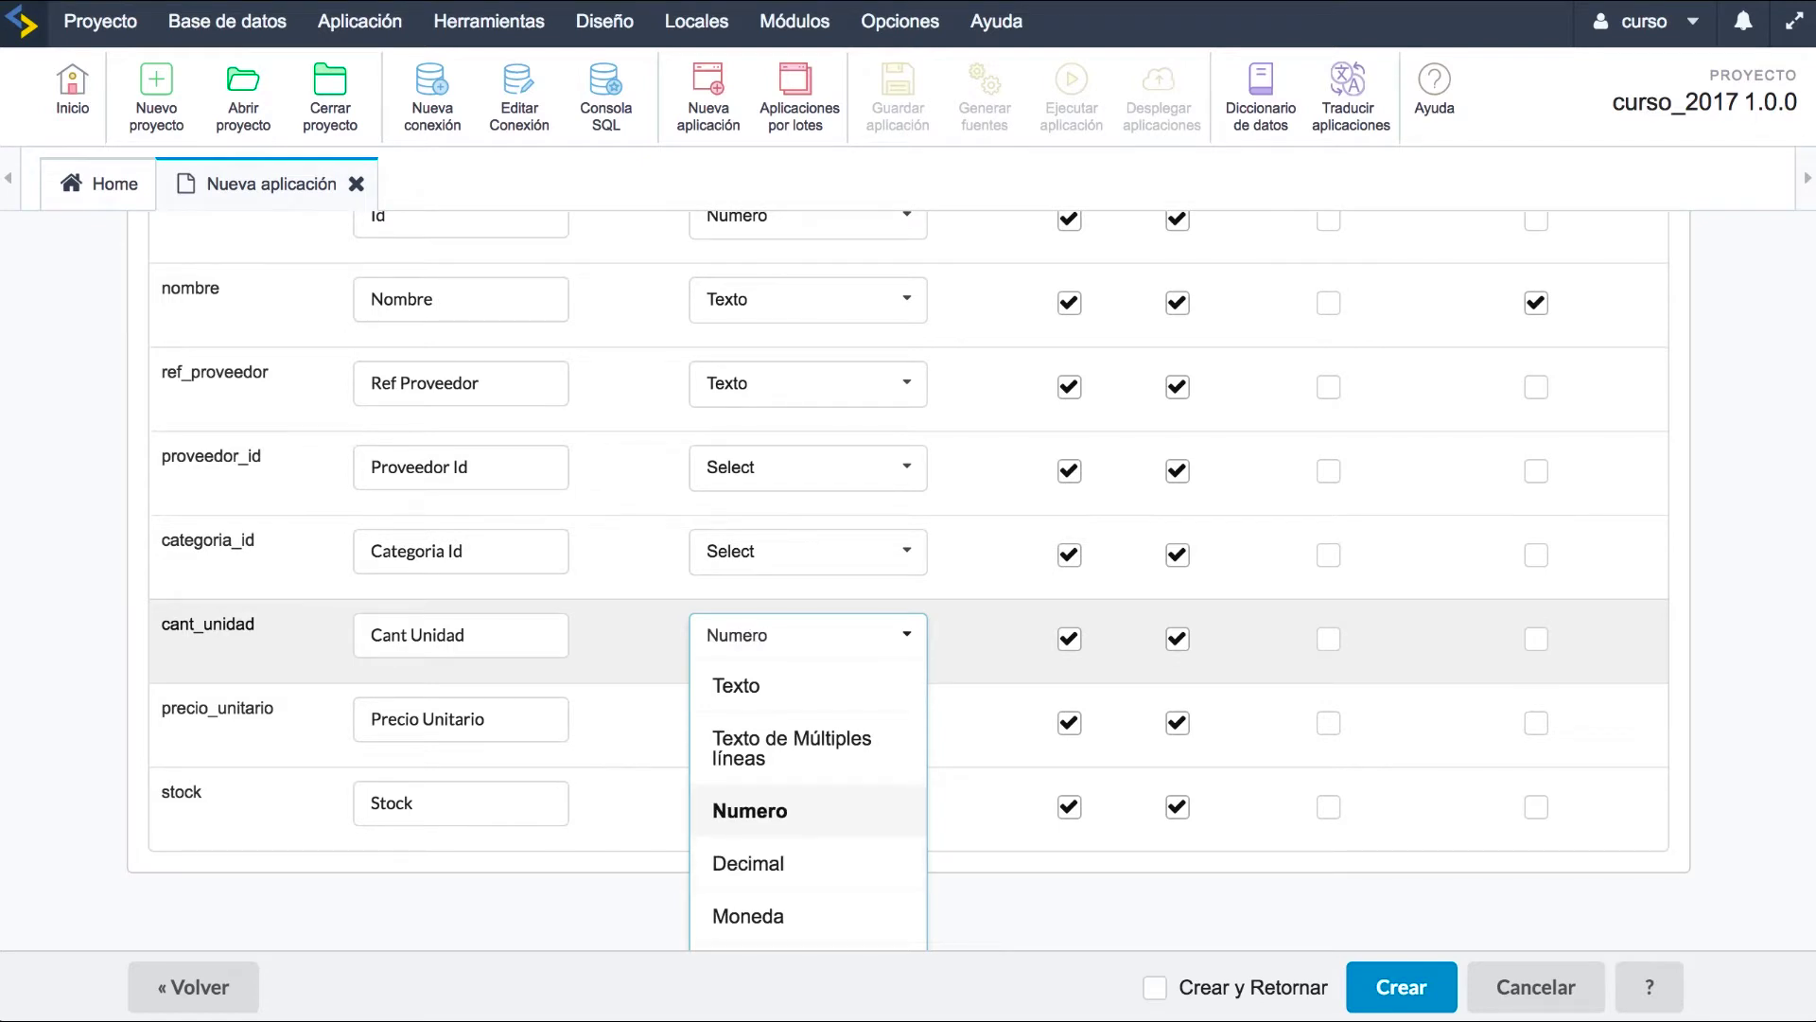
key("Down")
key("Return")
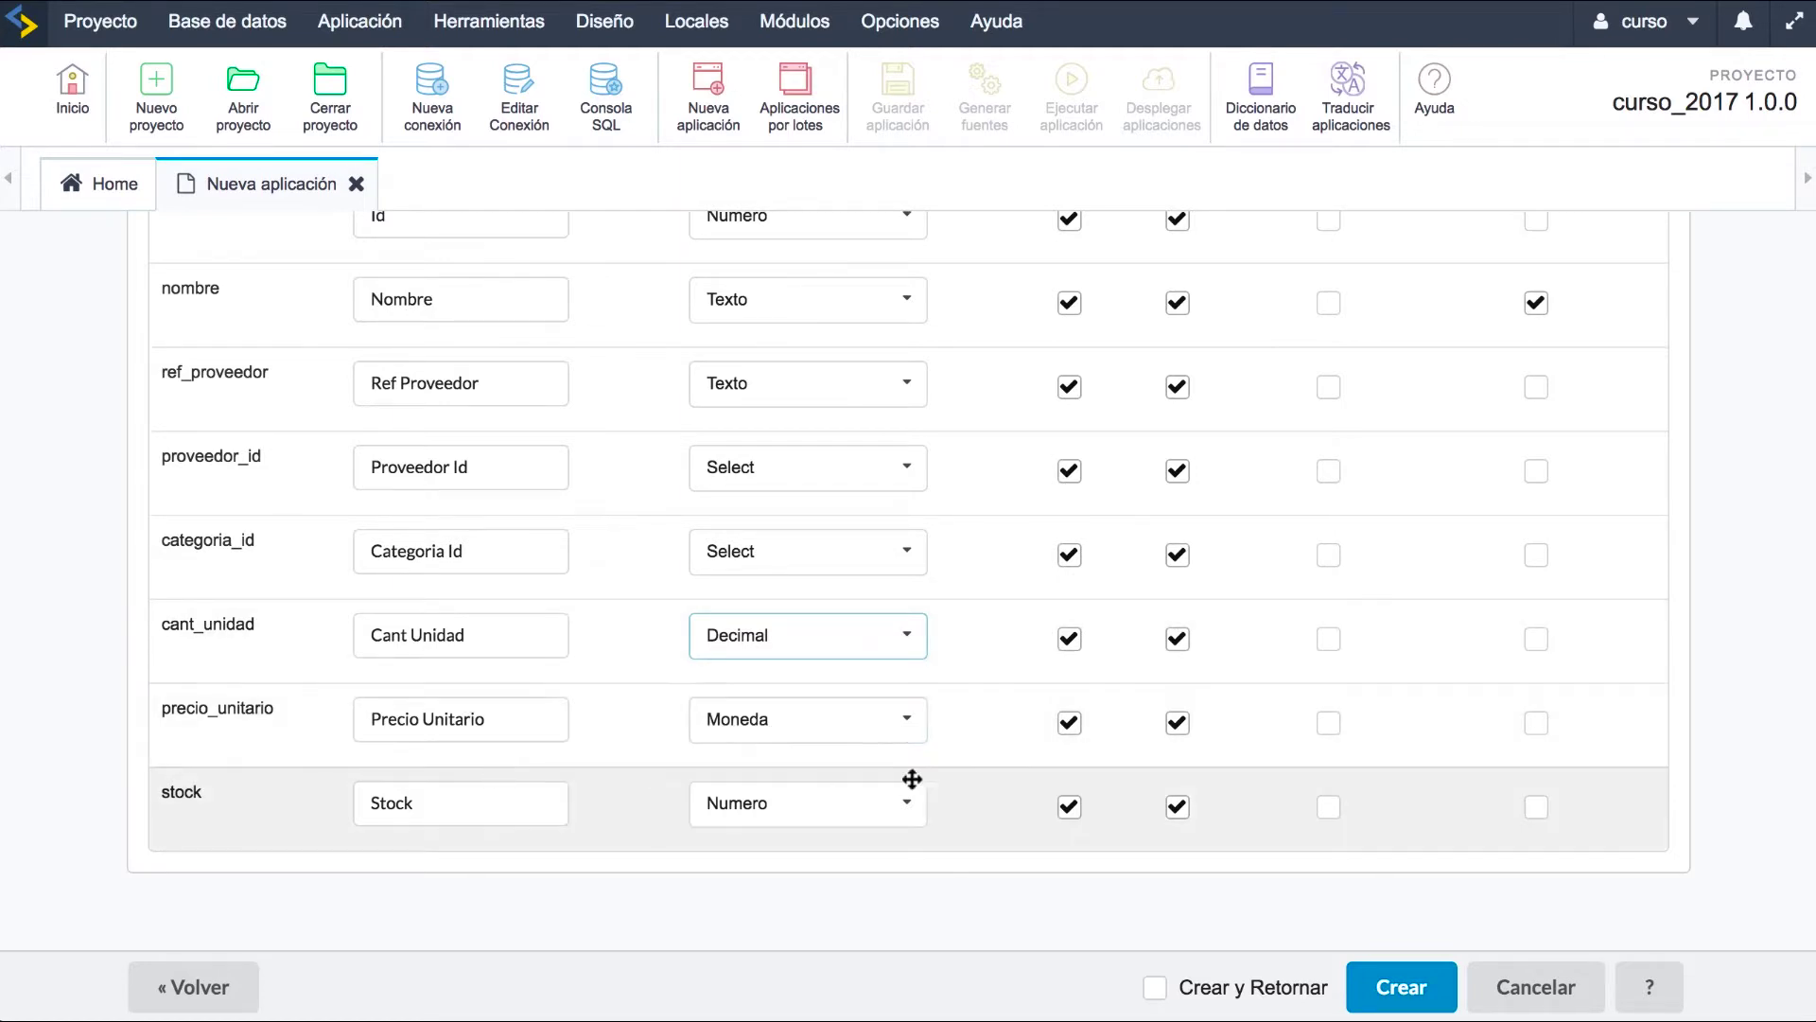
Set the data type of the stock field to Etiqueta and exclude the field from new records.
left_click(856, 813)
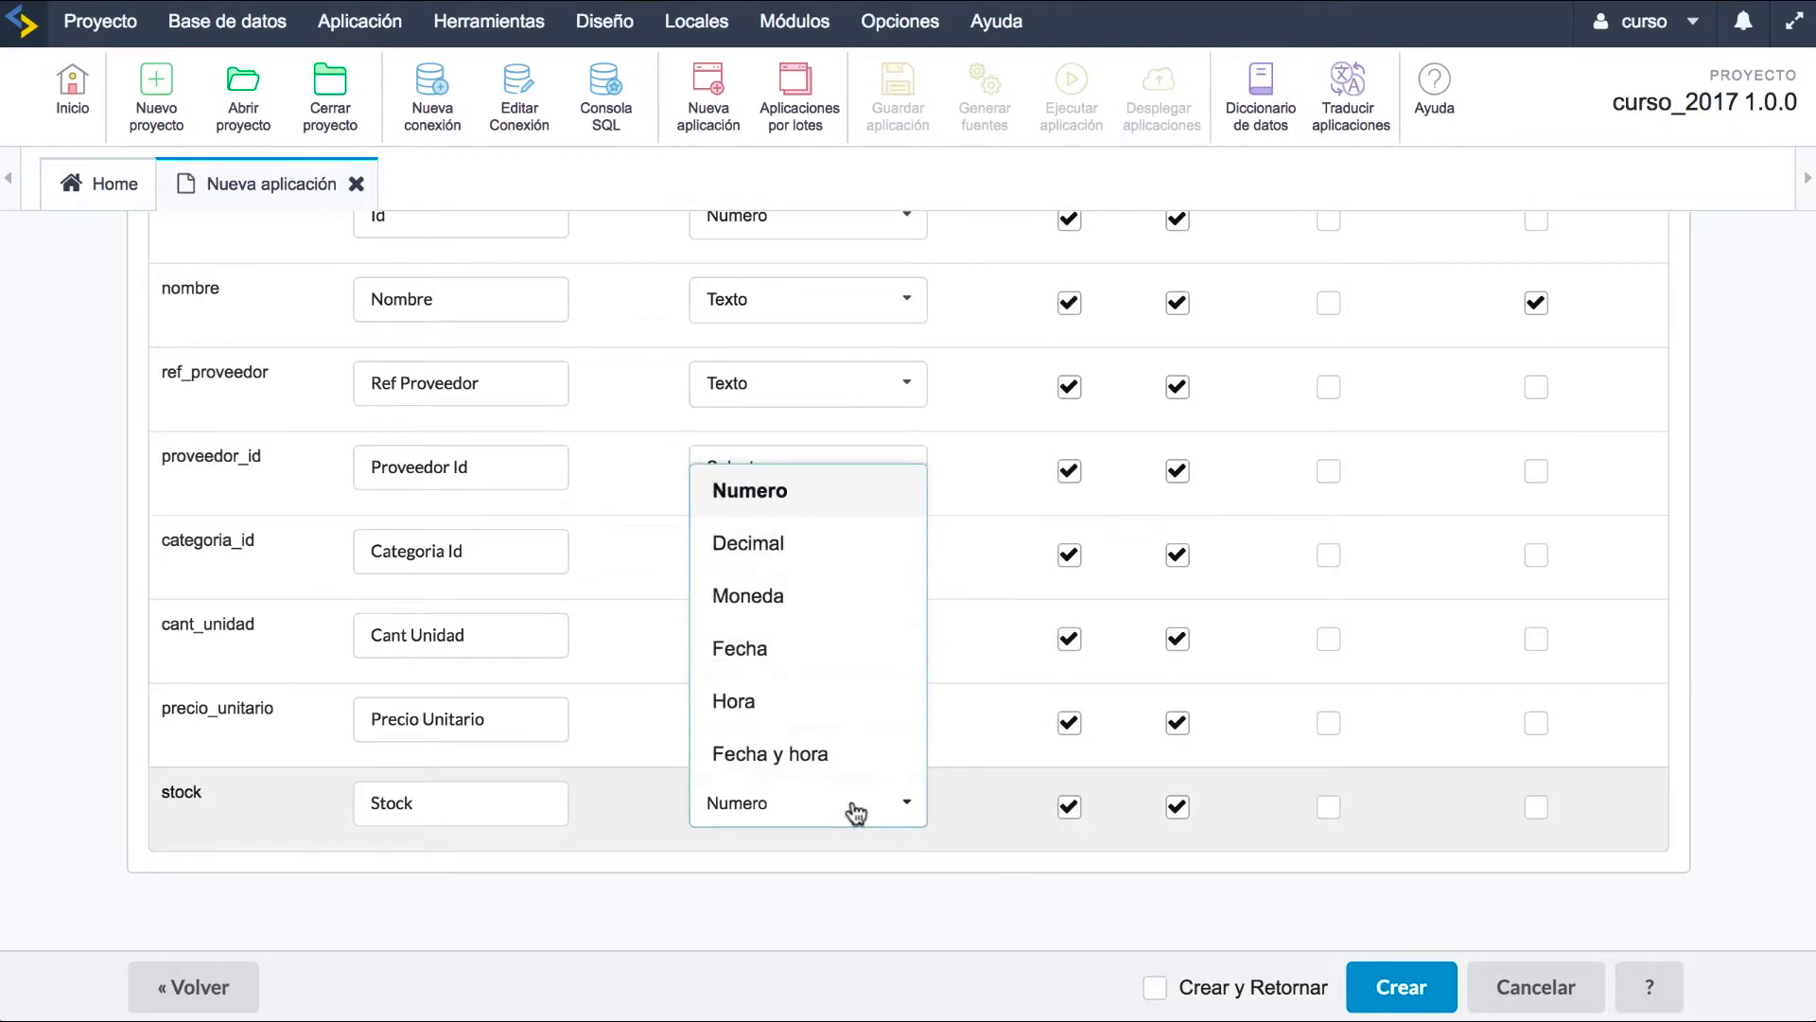
key("e")
key("Return")
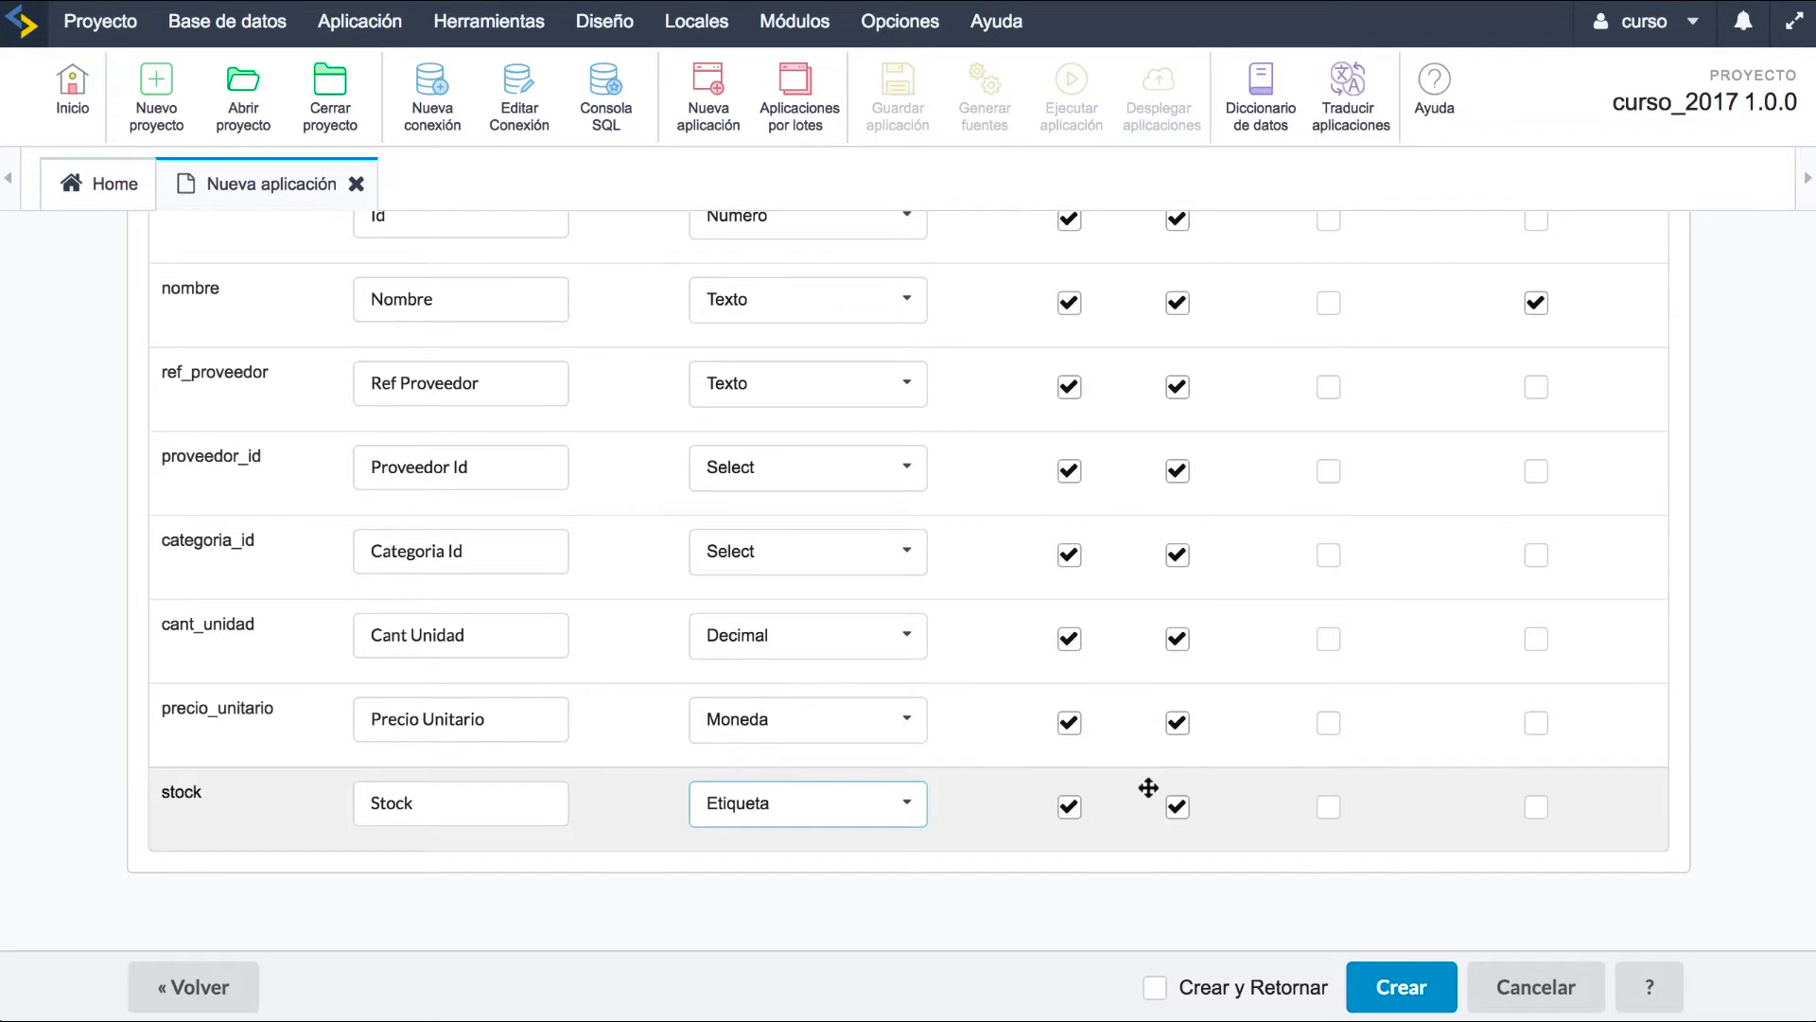
scroll(1150, 794, "up", 3)
scroll(1102, 554, "down", 3)
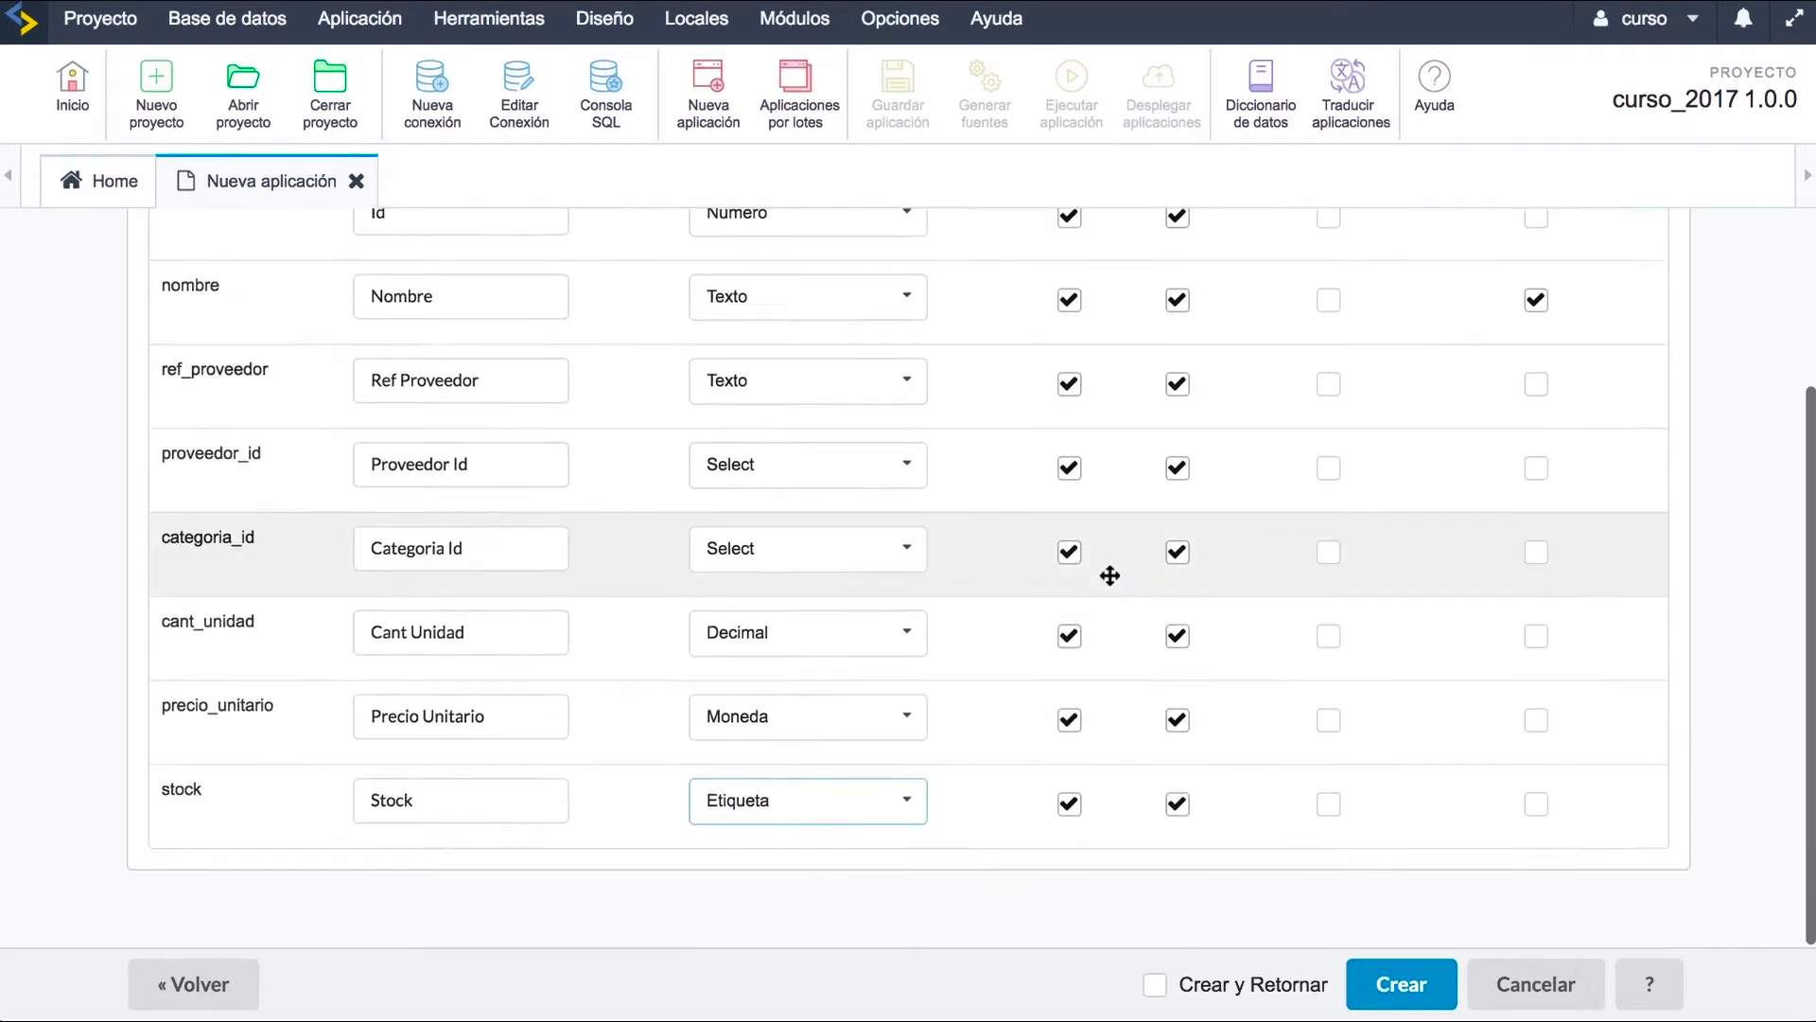
left_click(1069, 813)
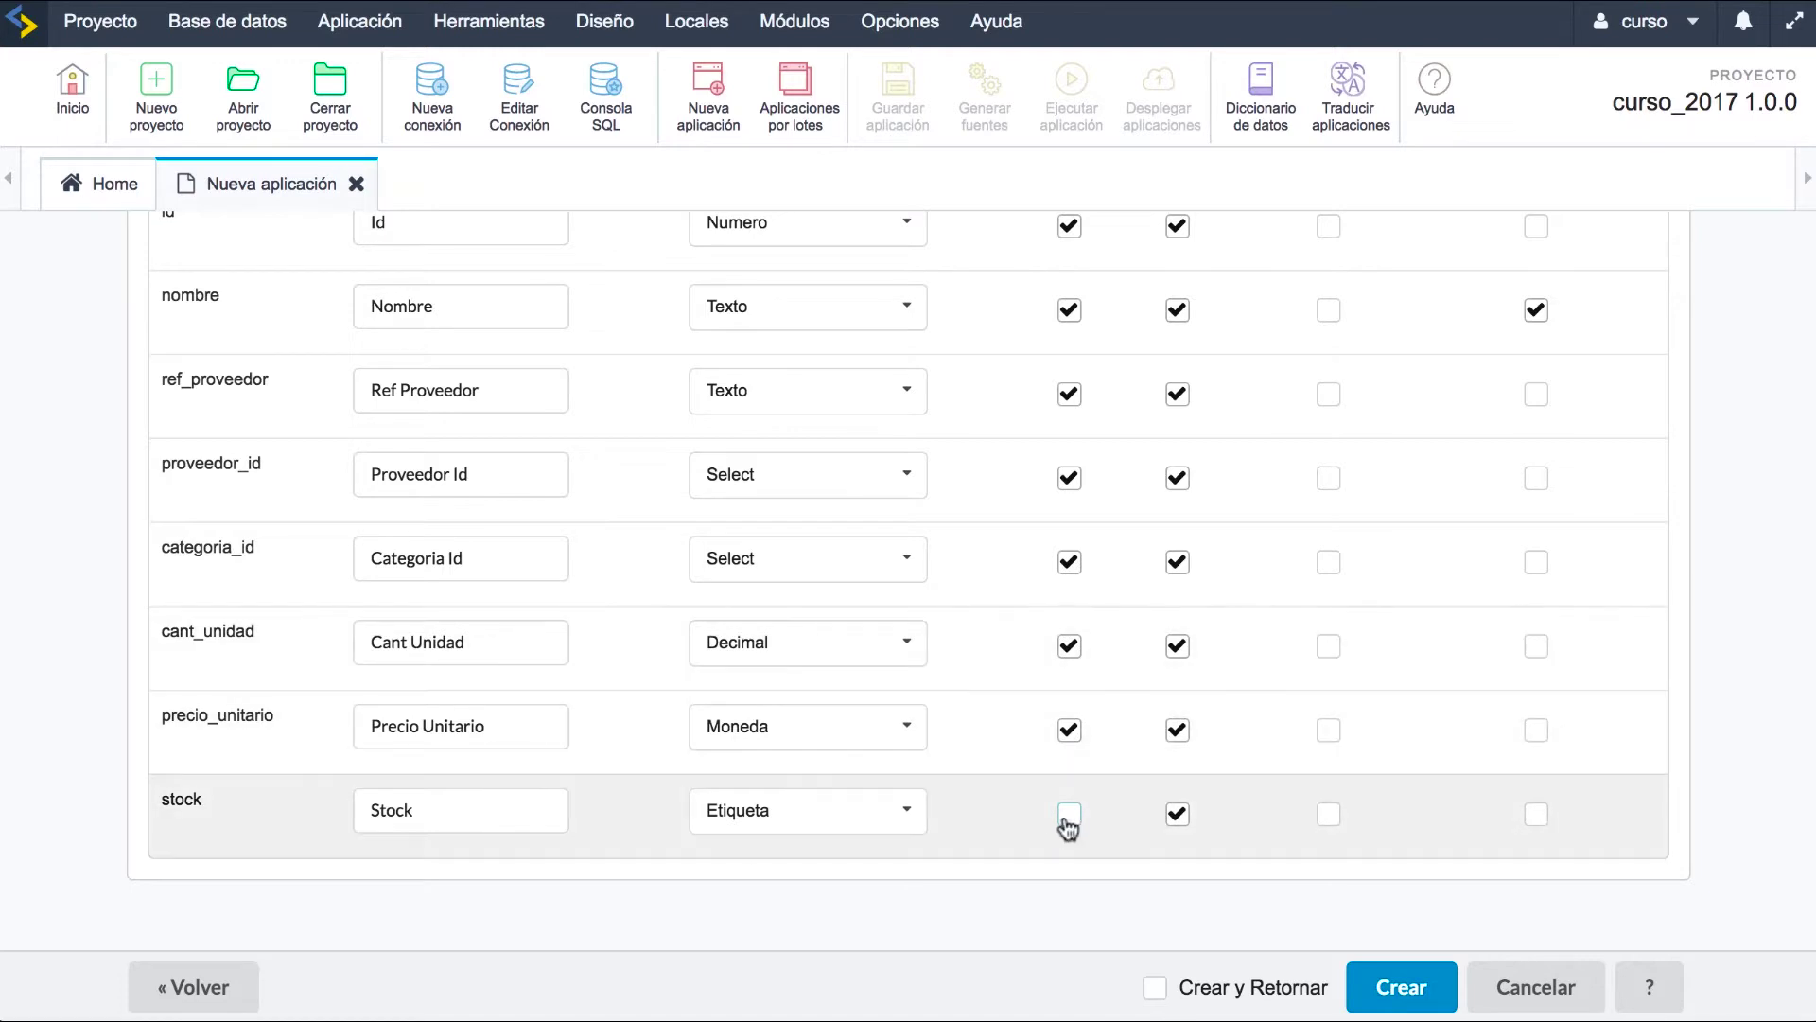
Choose the Sc9_Rhino theme for the form and create the application.
scroll(1230, 438, "up", 3)
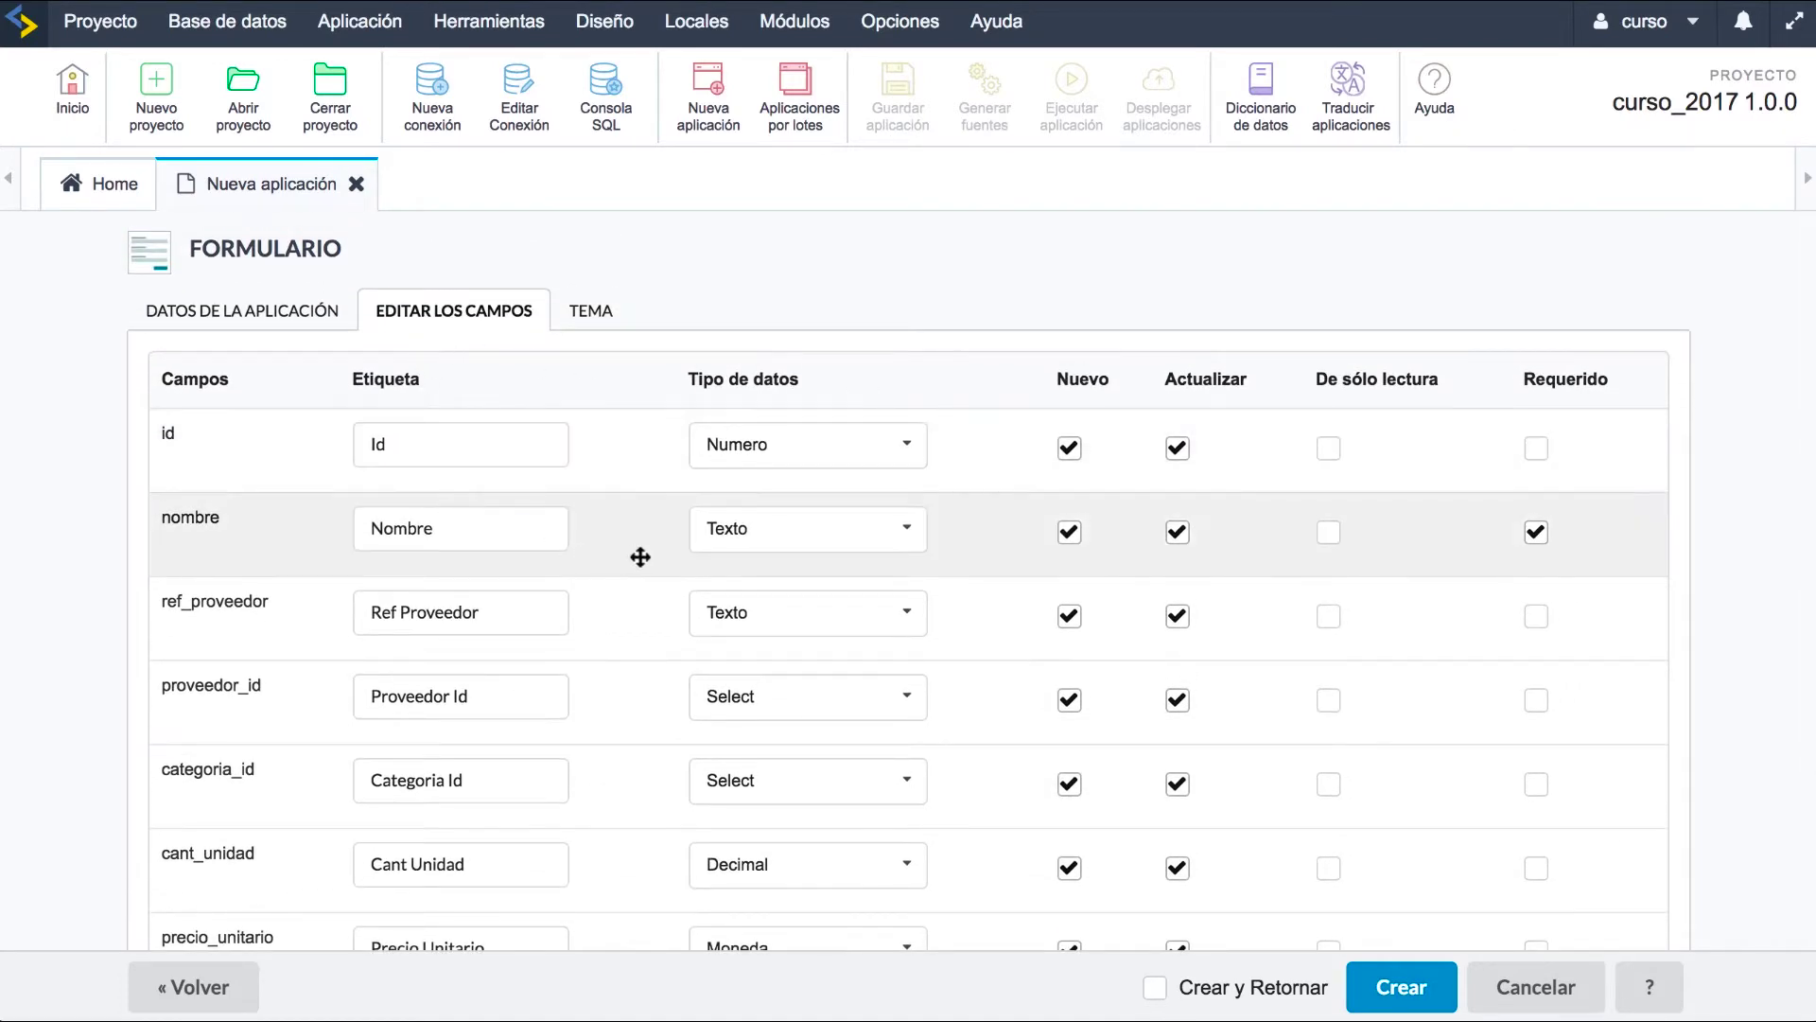
left_click(593, 318)
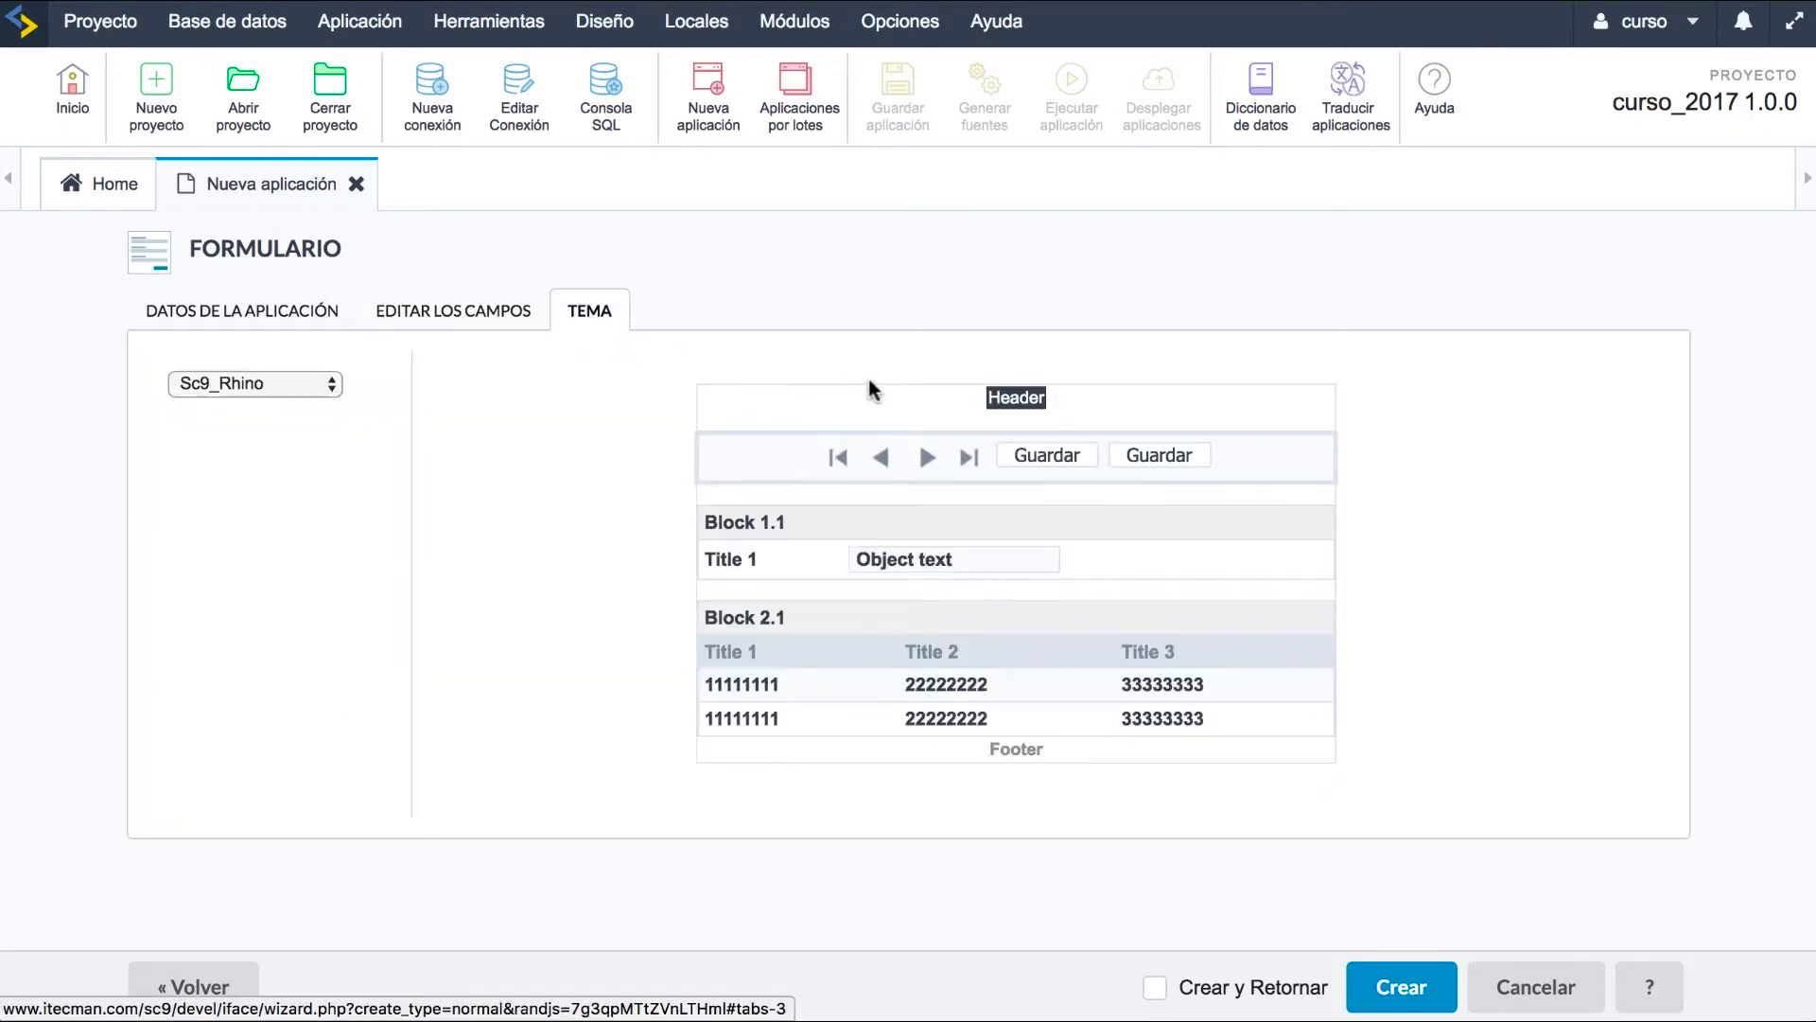
left_click(288, 383)
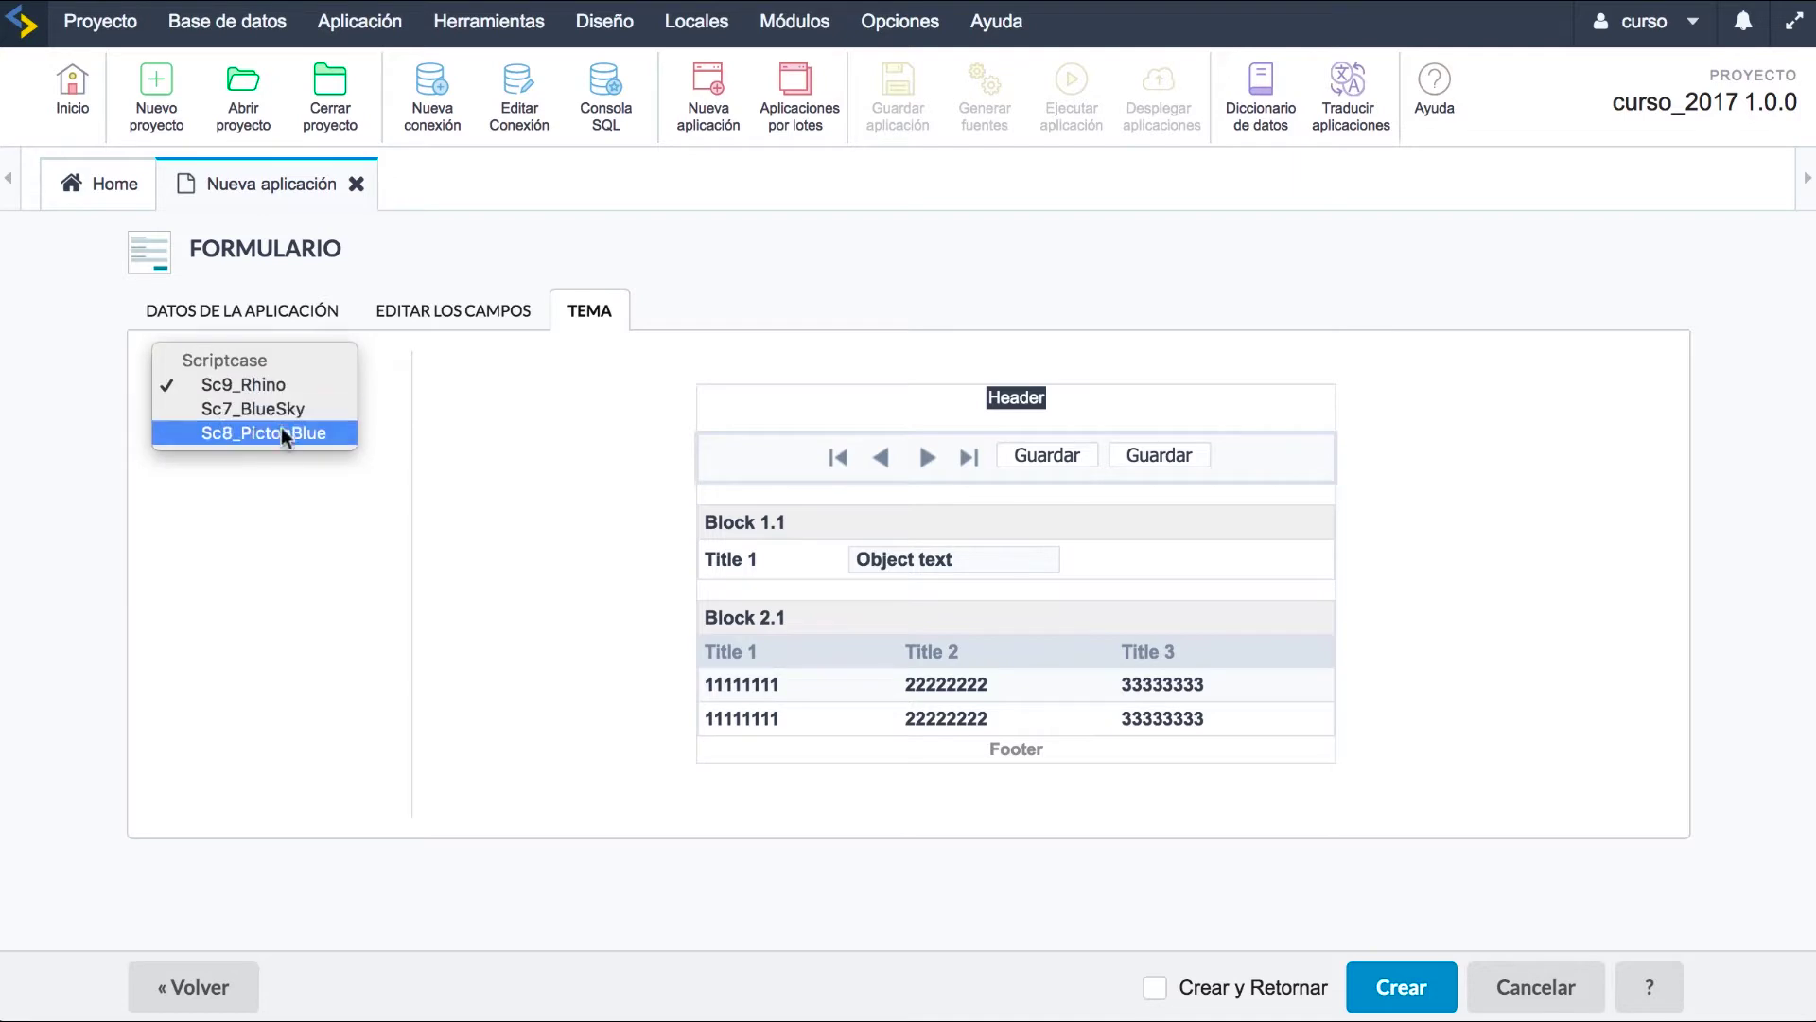
left_click(281, 386)
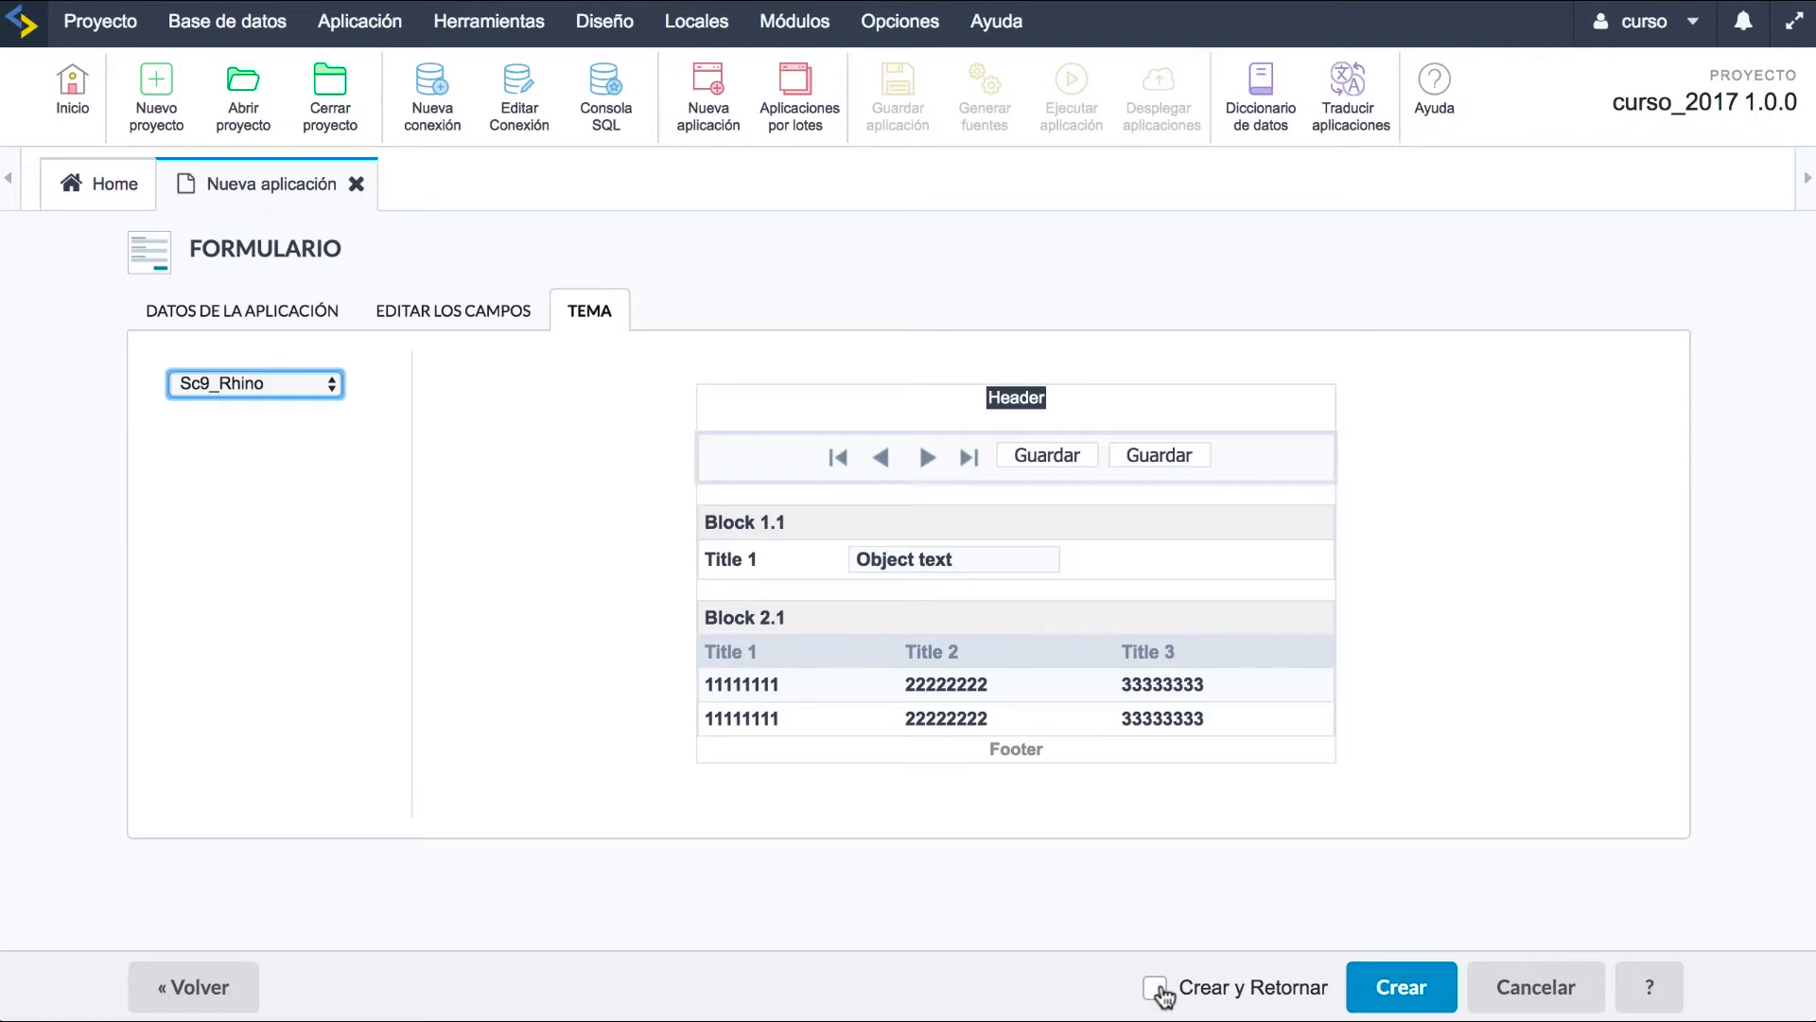
left_click(1401, 991)
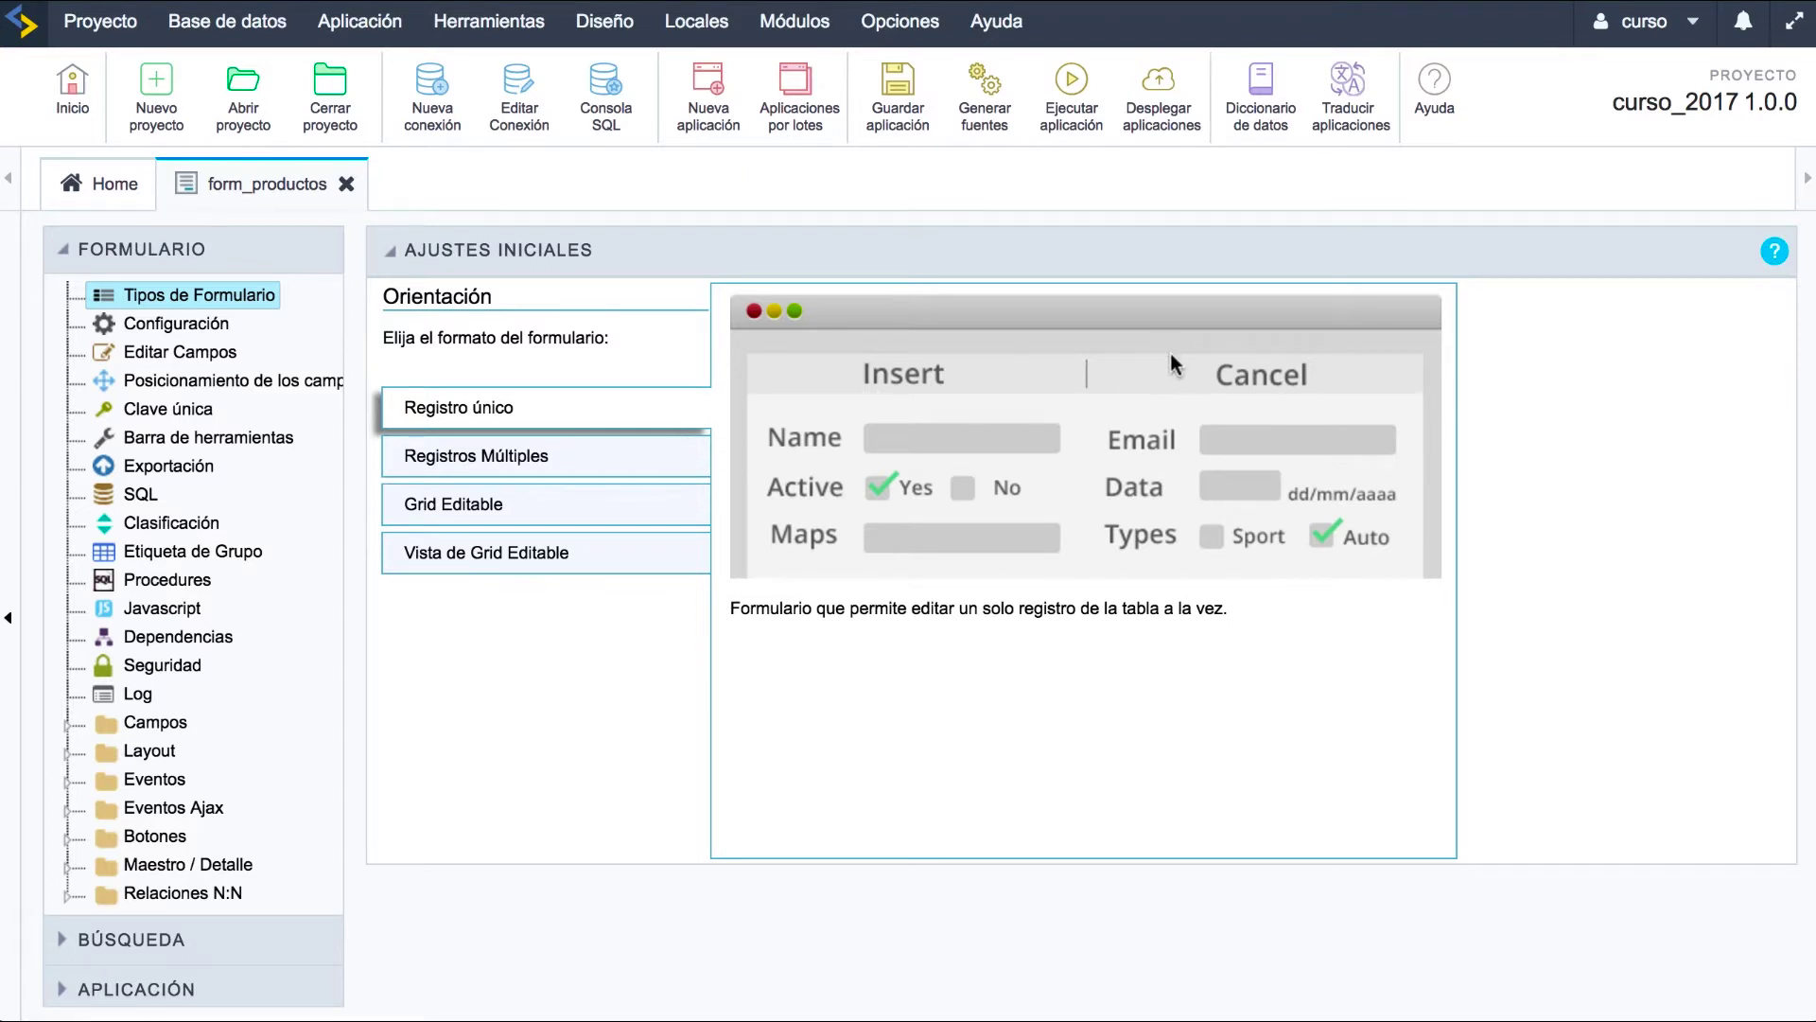
Look through the Formulario settings of form_productos and expand the Aplicación settings group.
left_click(84, 252)
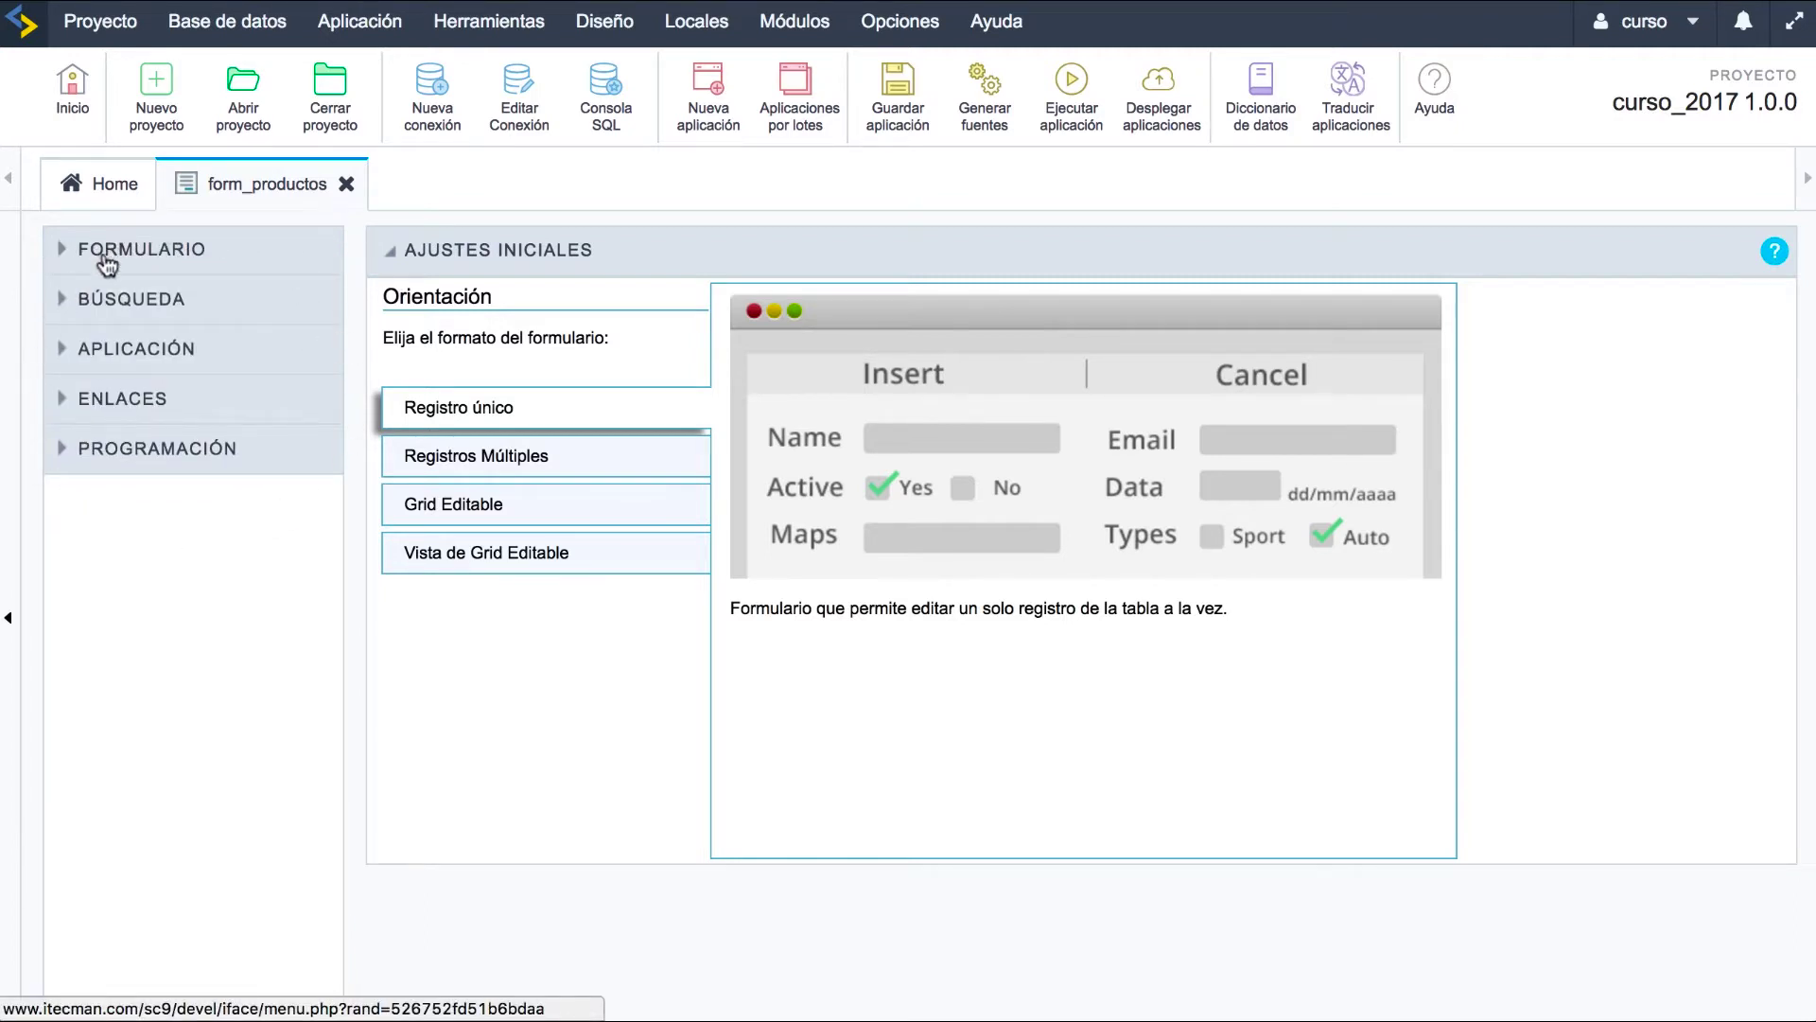
left_click(57, 251)
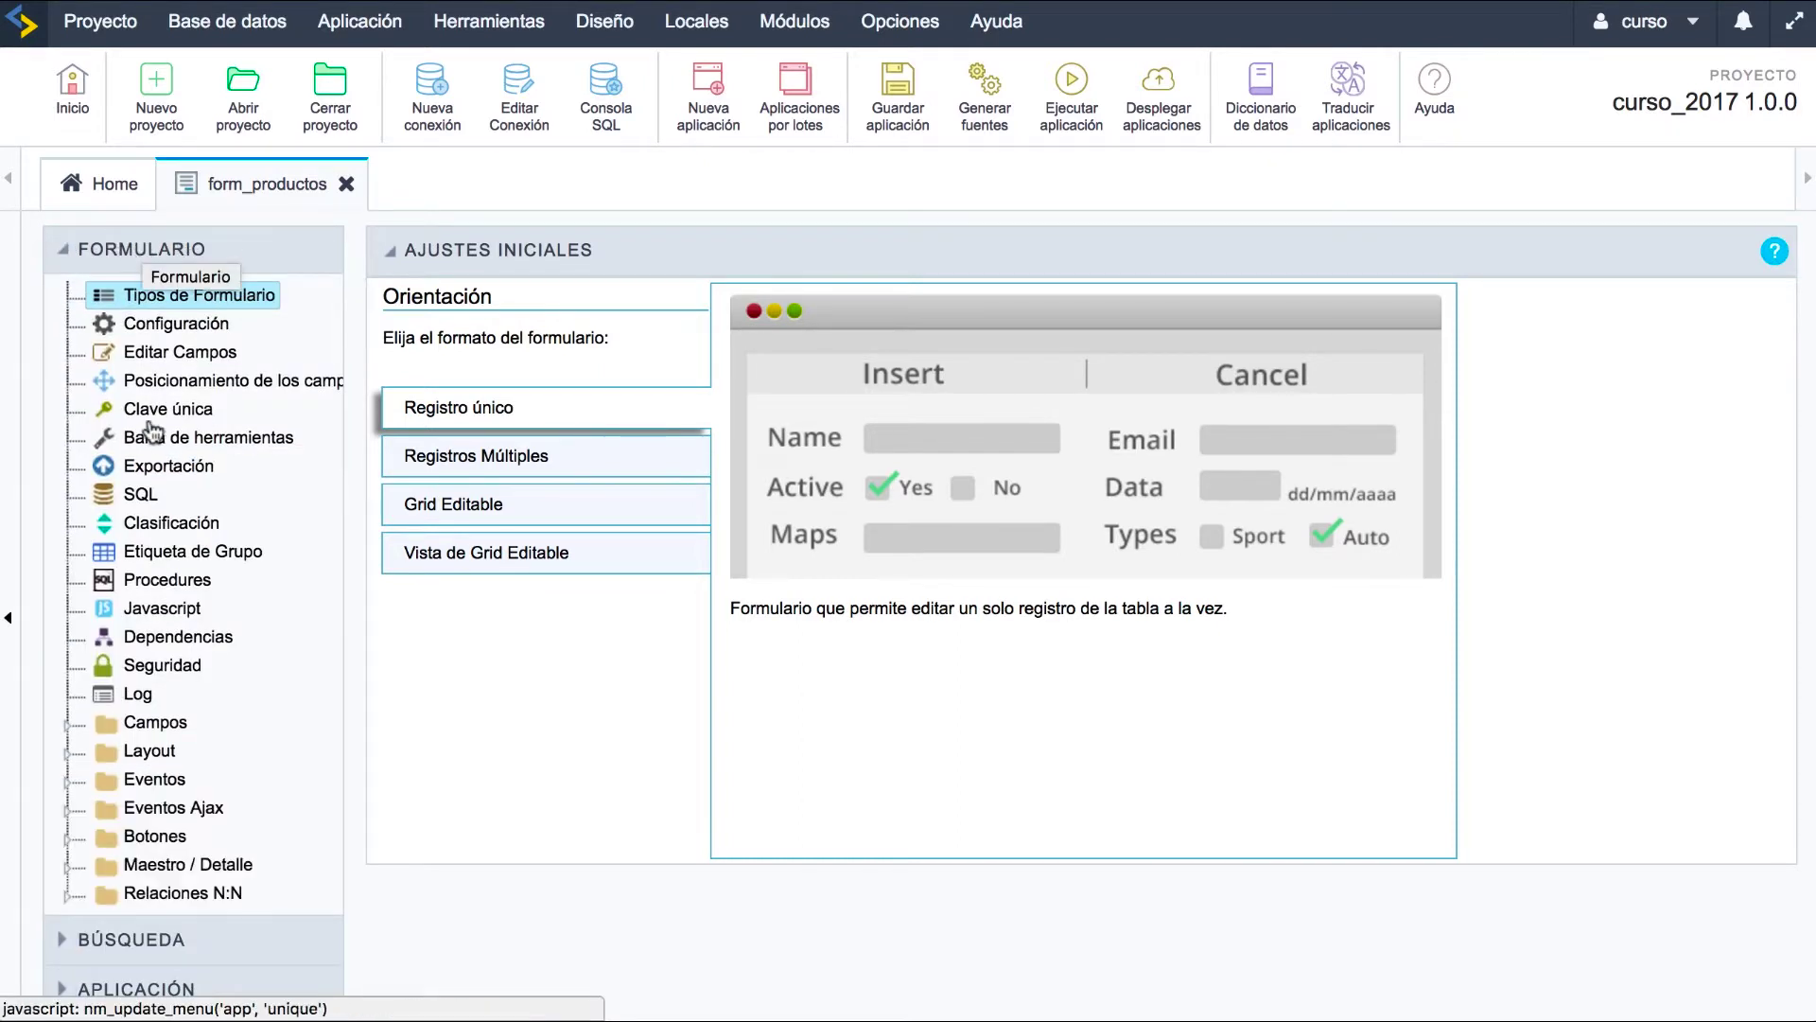
scroll(162, 677, "down", 3)
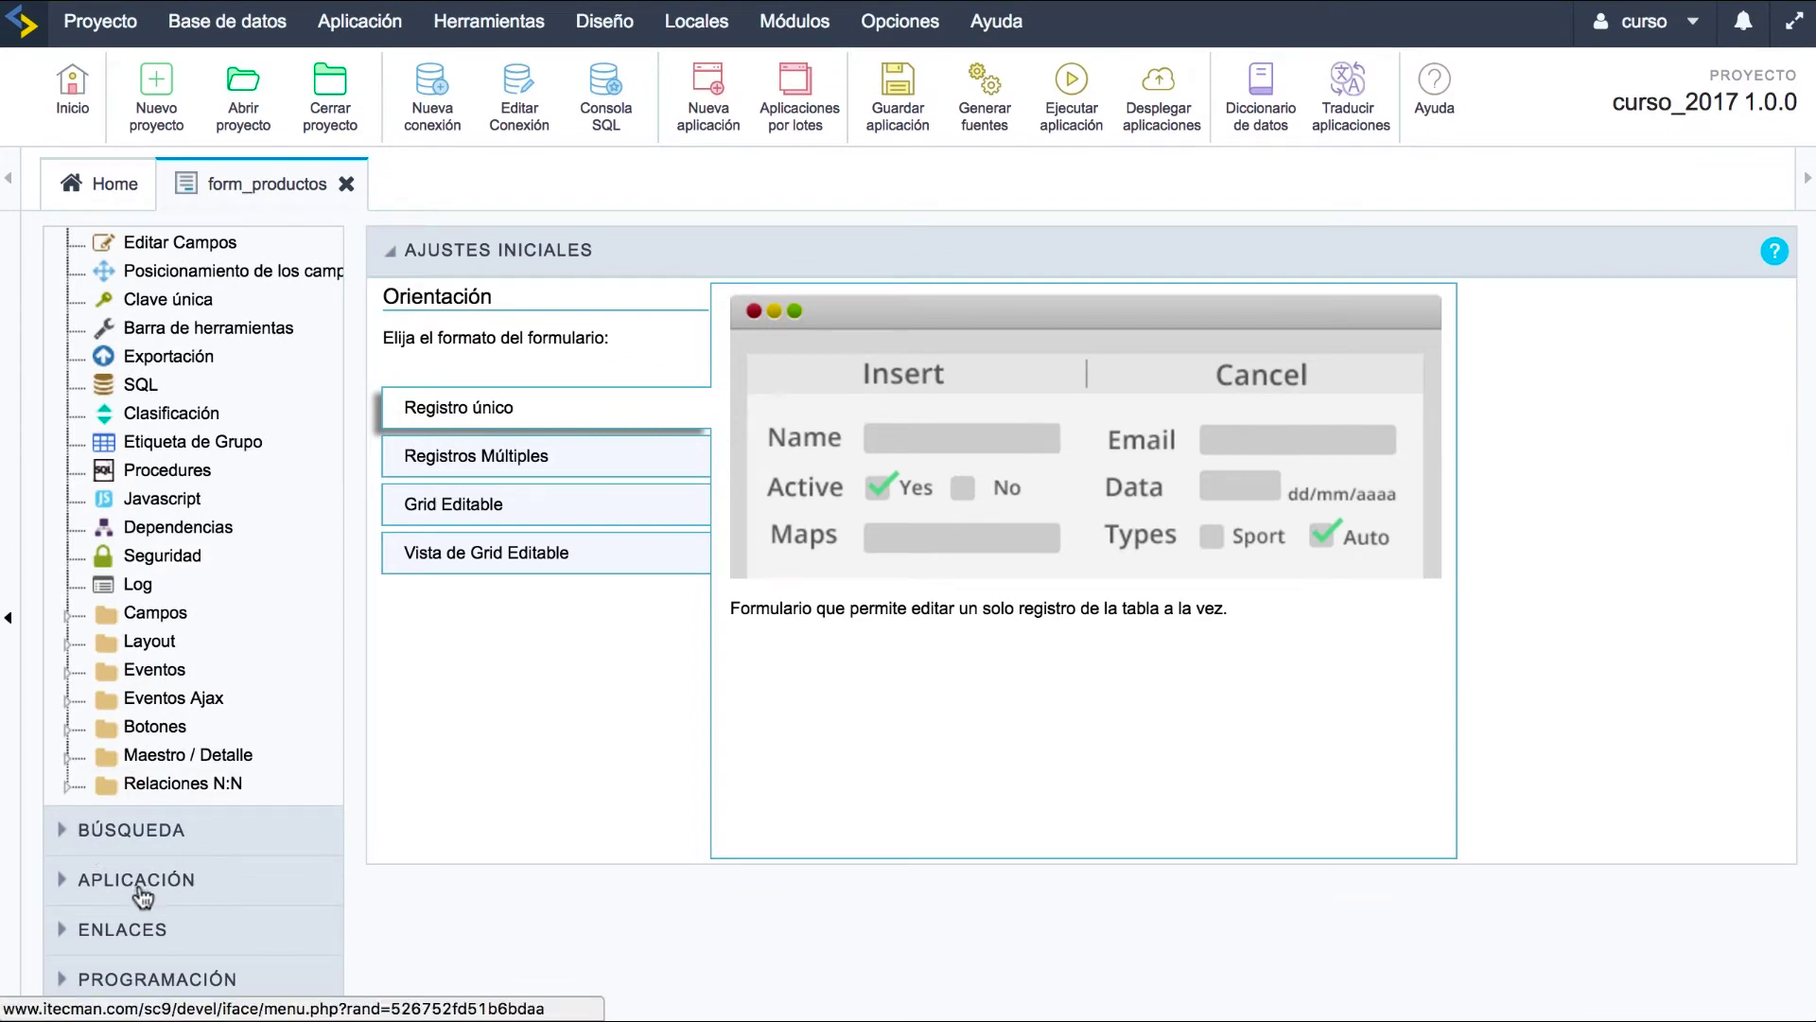
left_click(71, 880)
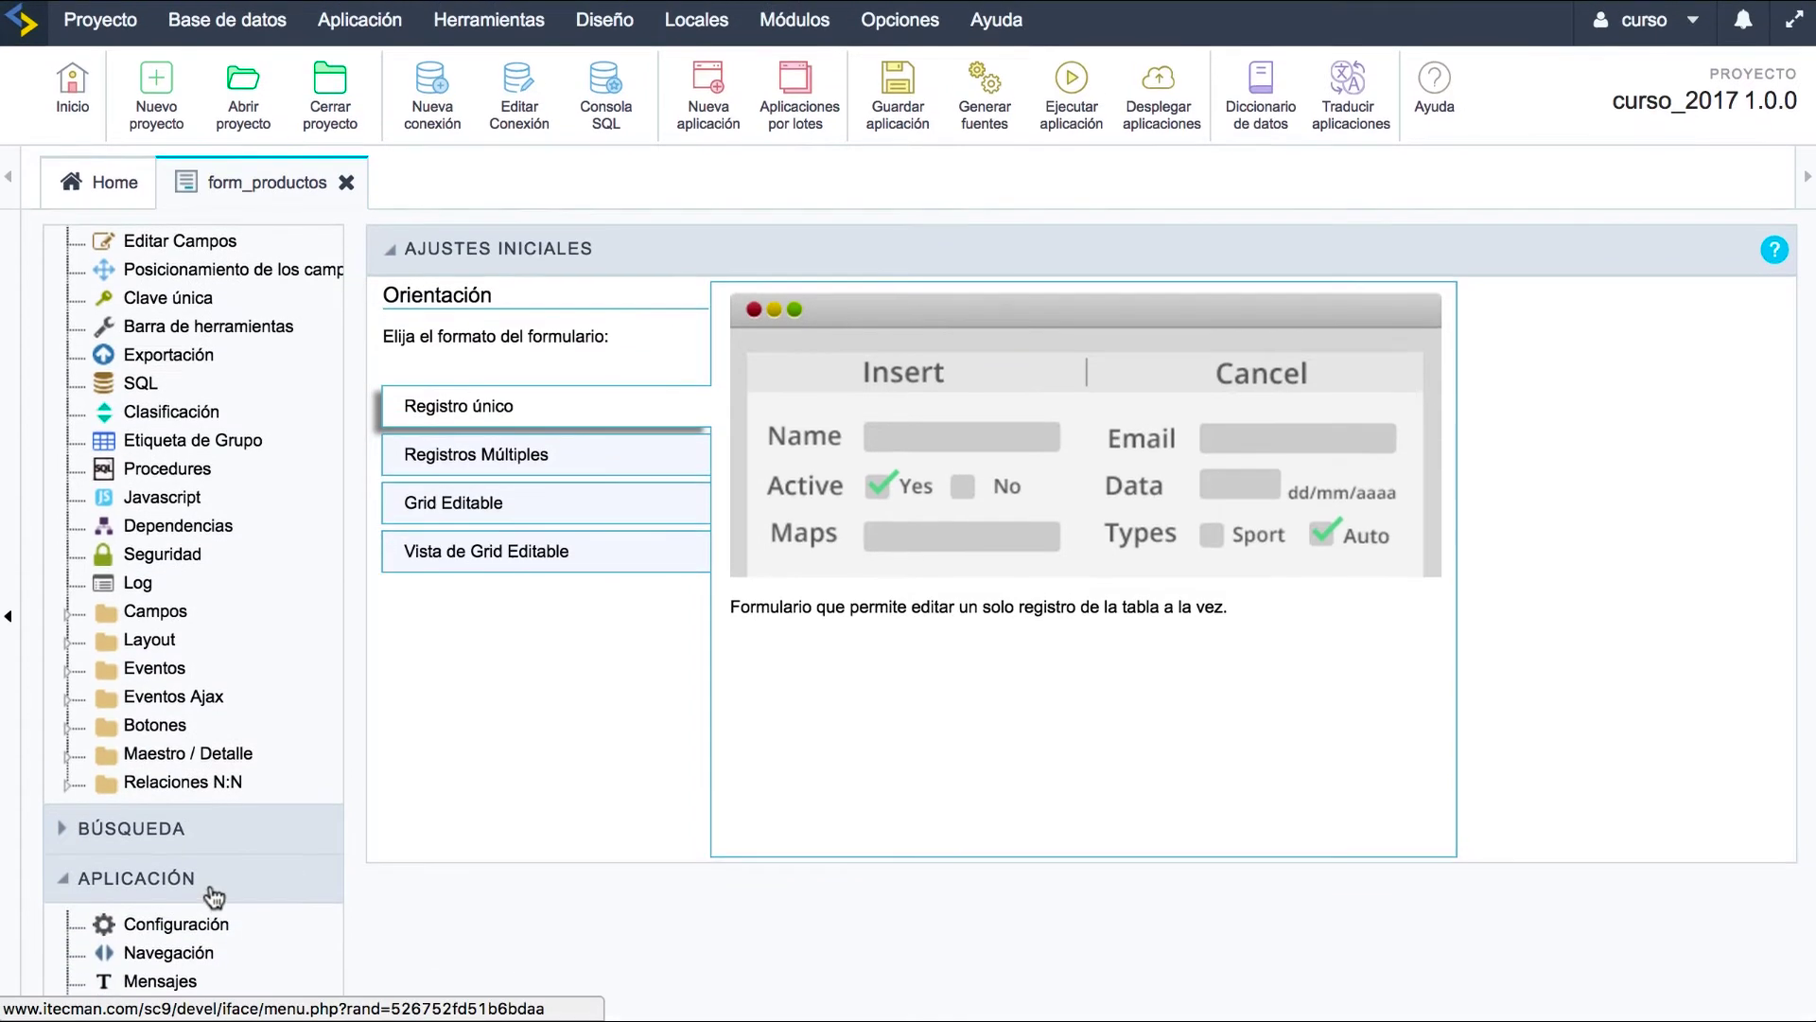
Review the Aplicación and Enlaces settings of form_productos and run the application.
scroll(189, 899, "down", 5)
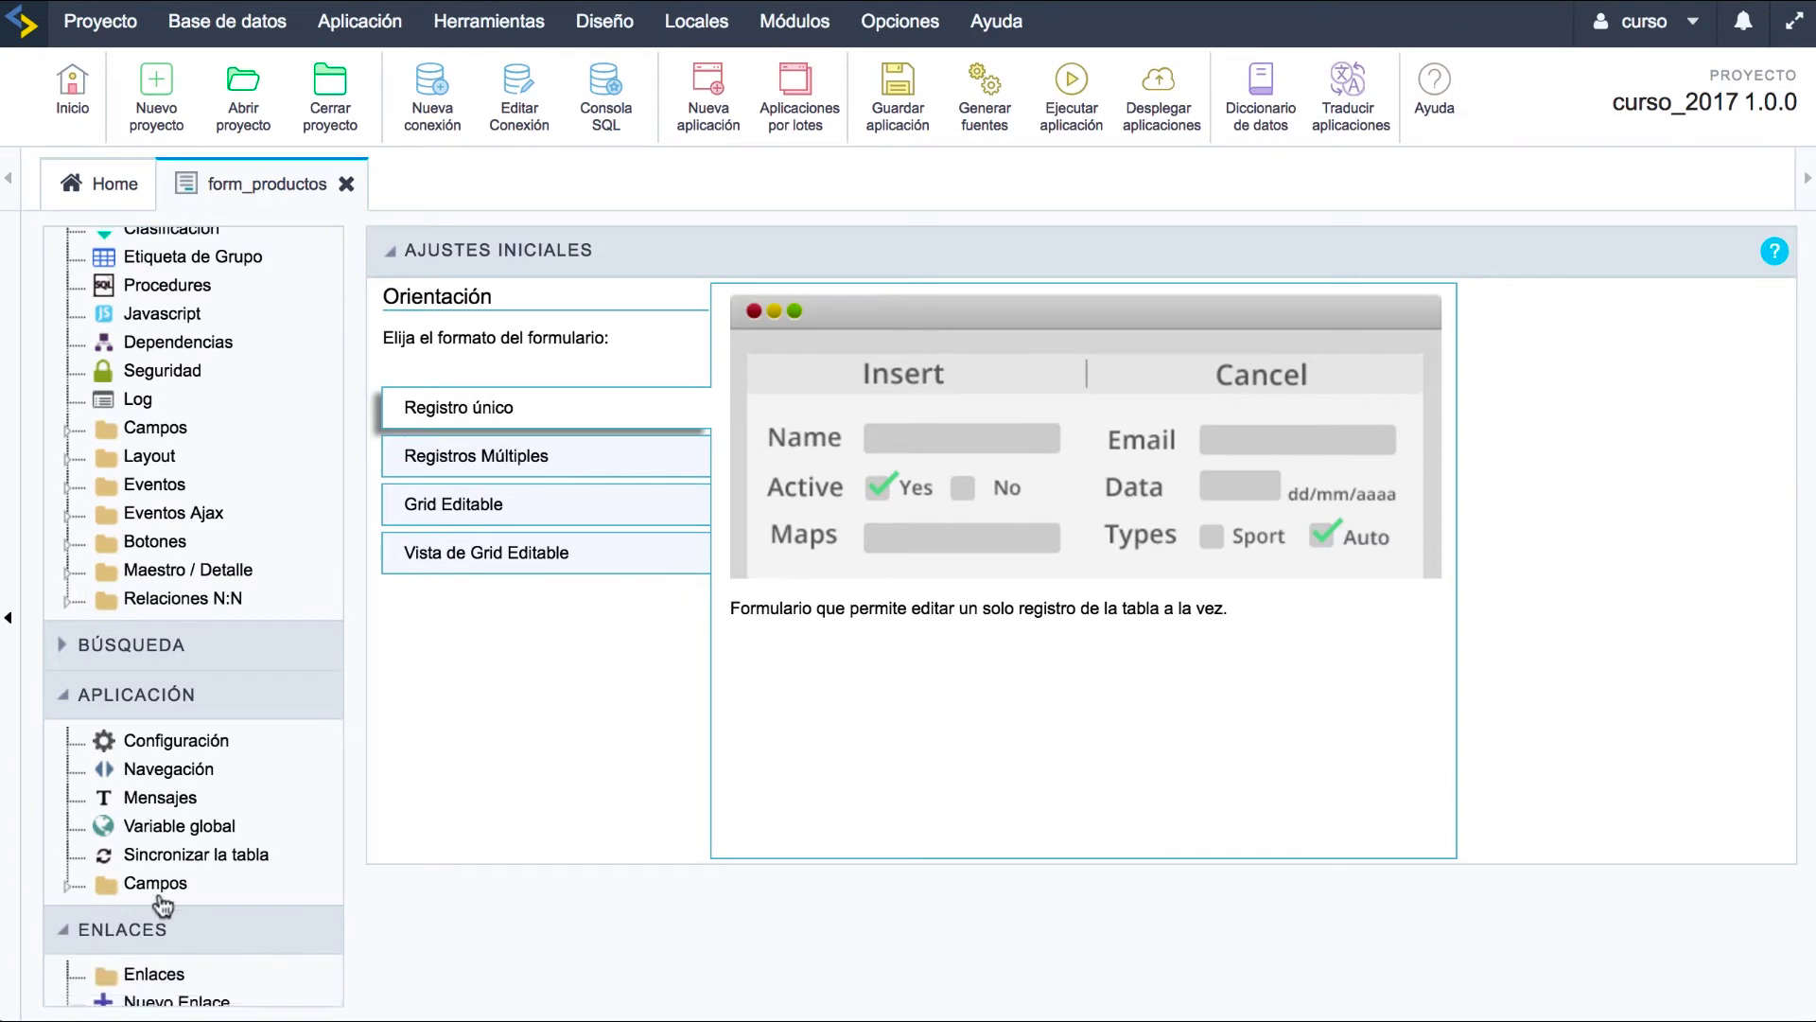
scroll(171, 913, "up", 4)
scroll(161, 904, "down", 6)
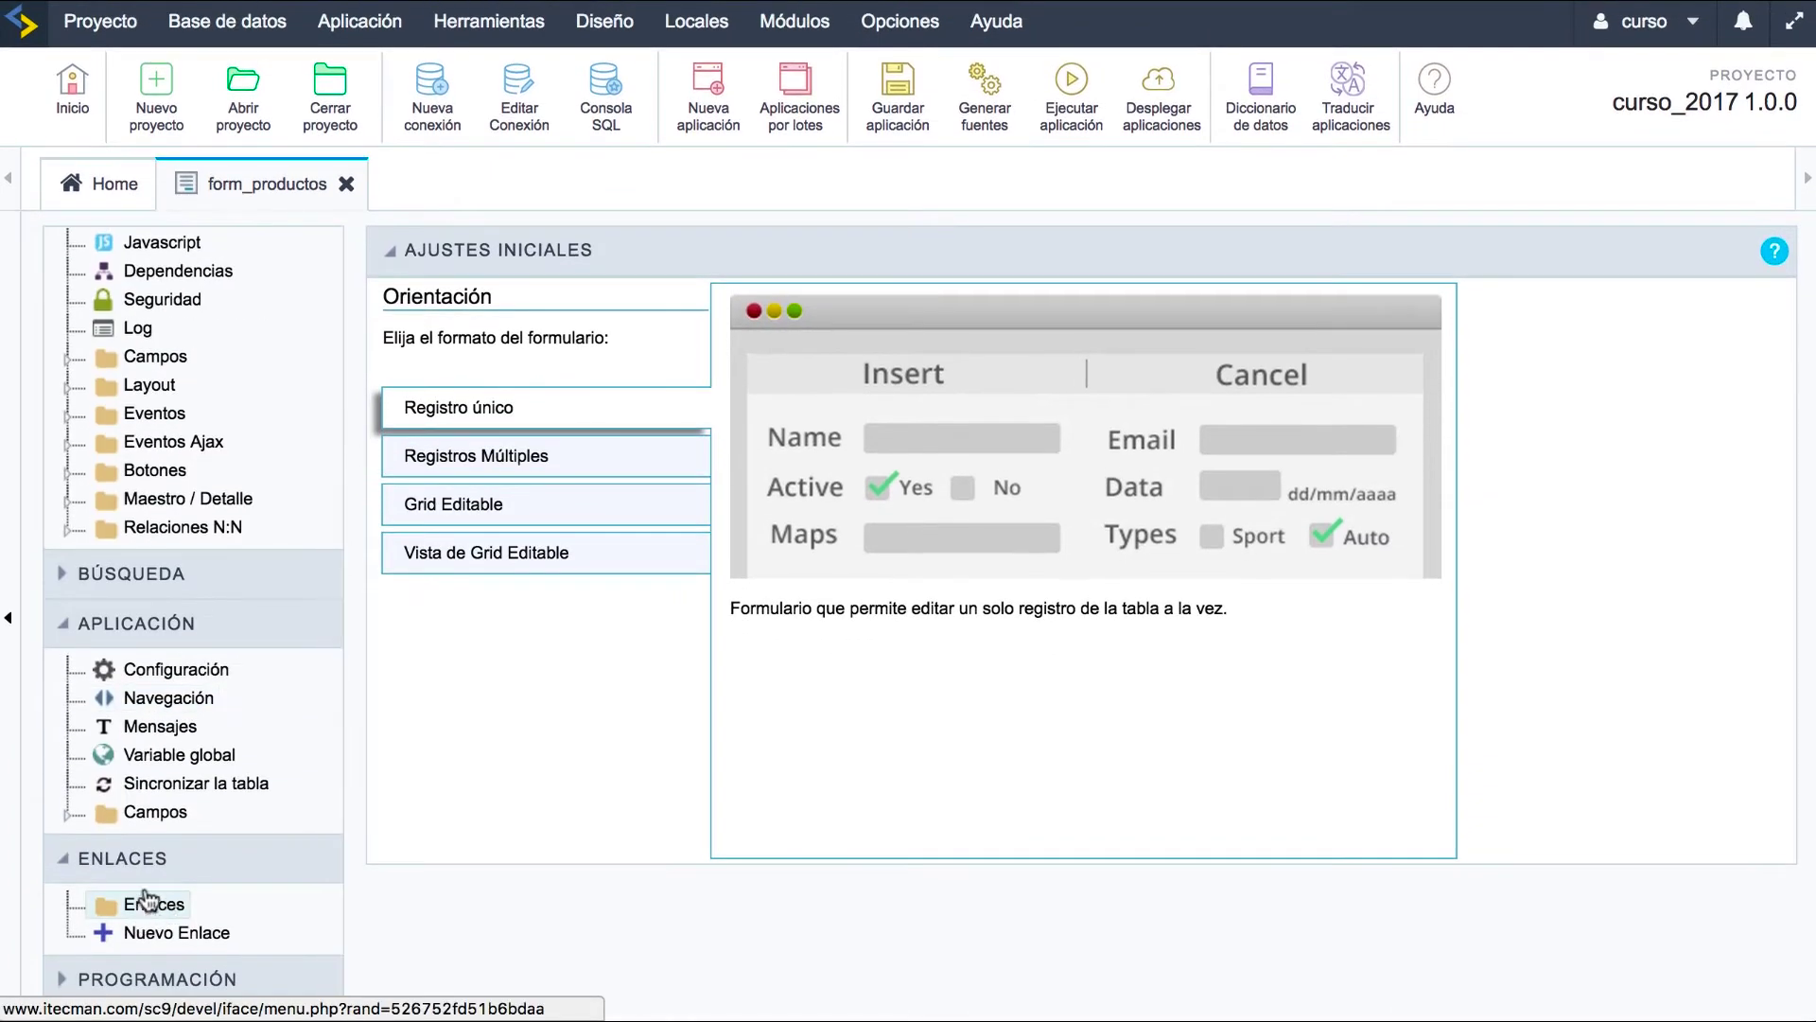
scroll(156, 378, "up", 1)
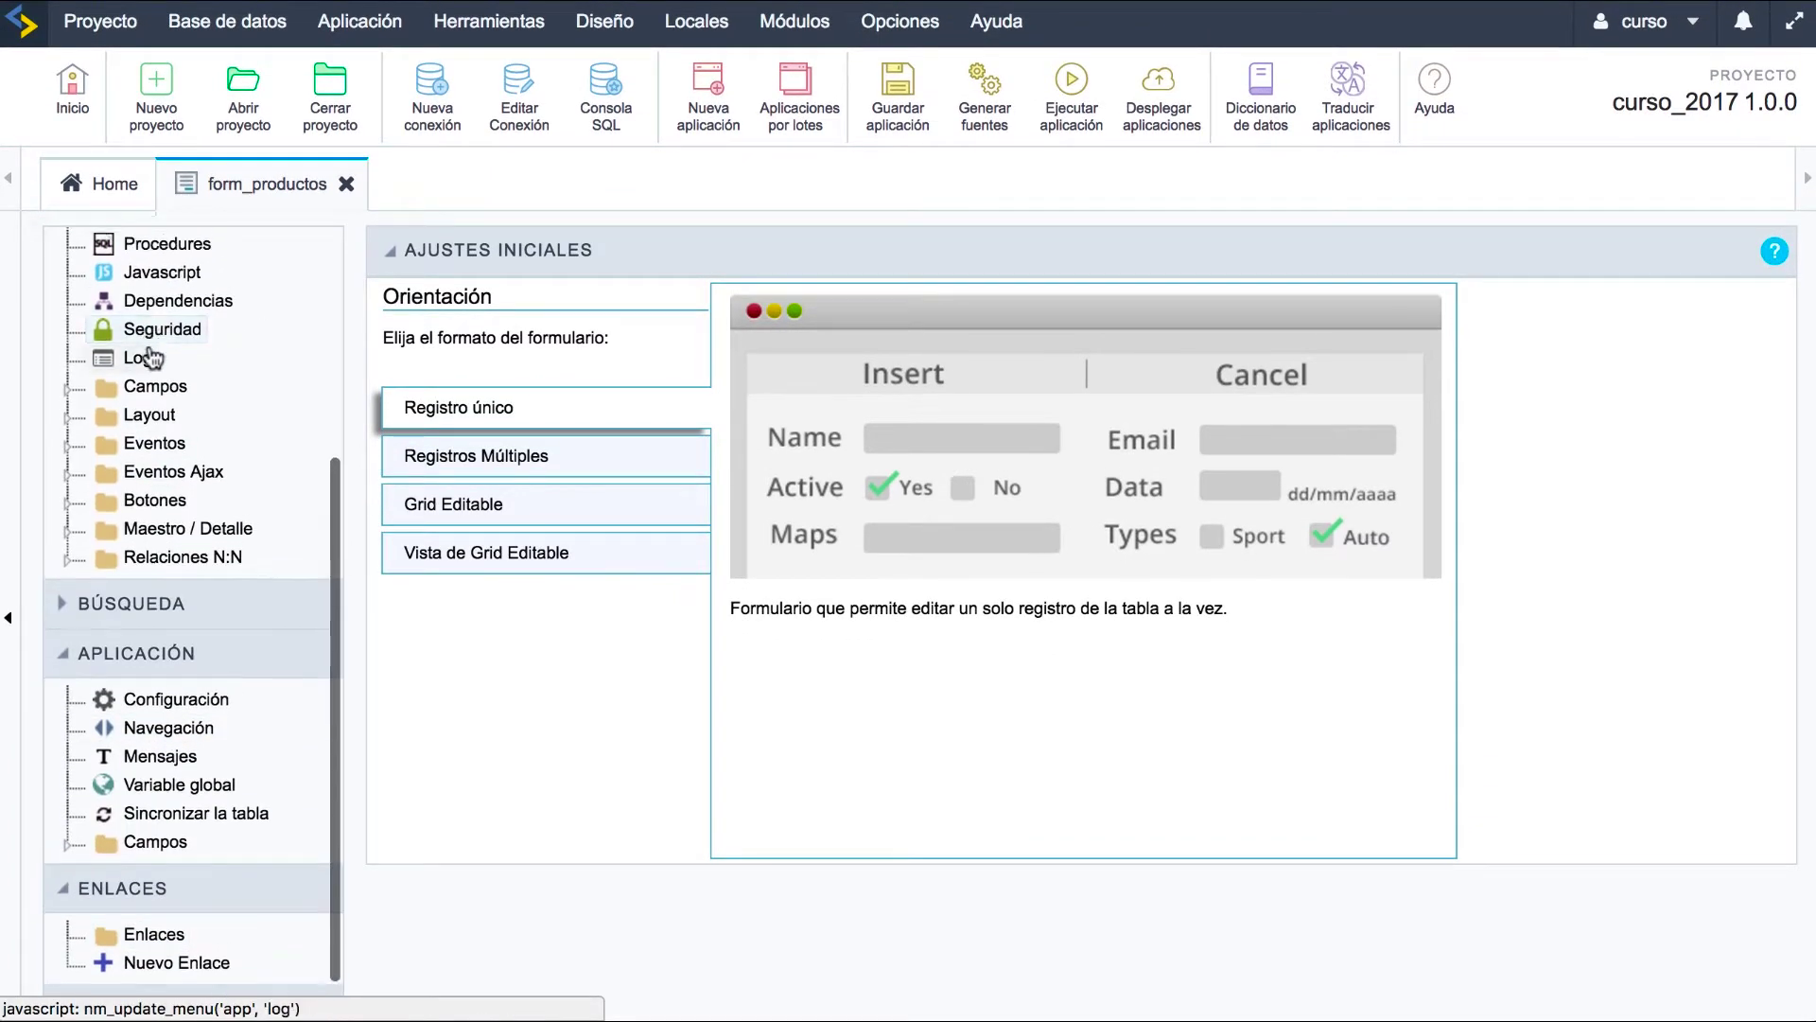
scroll(142, 360, "up", 9)
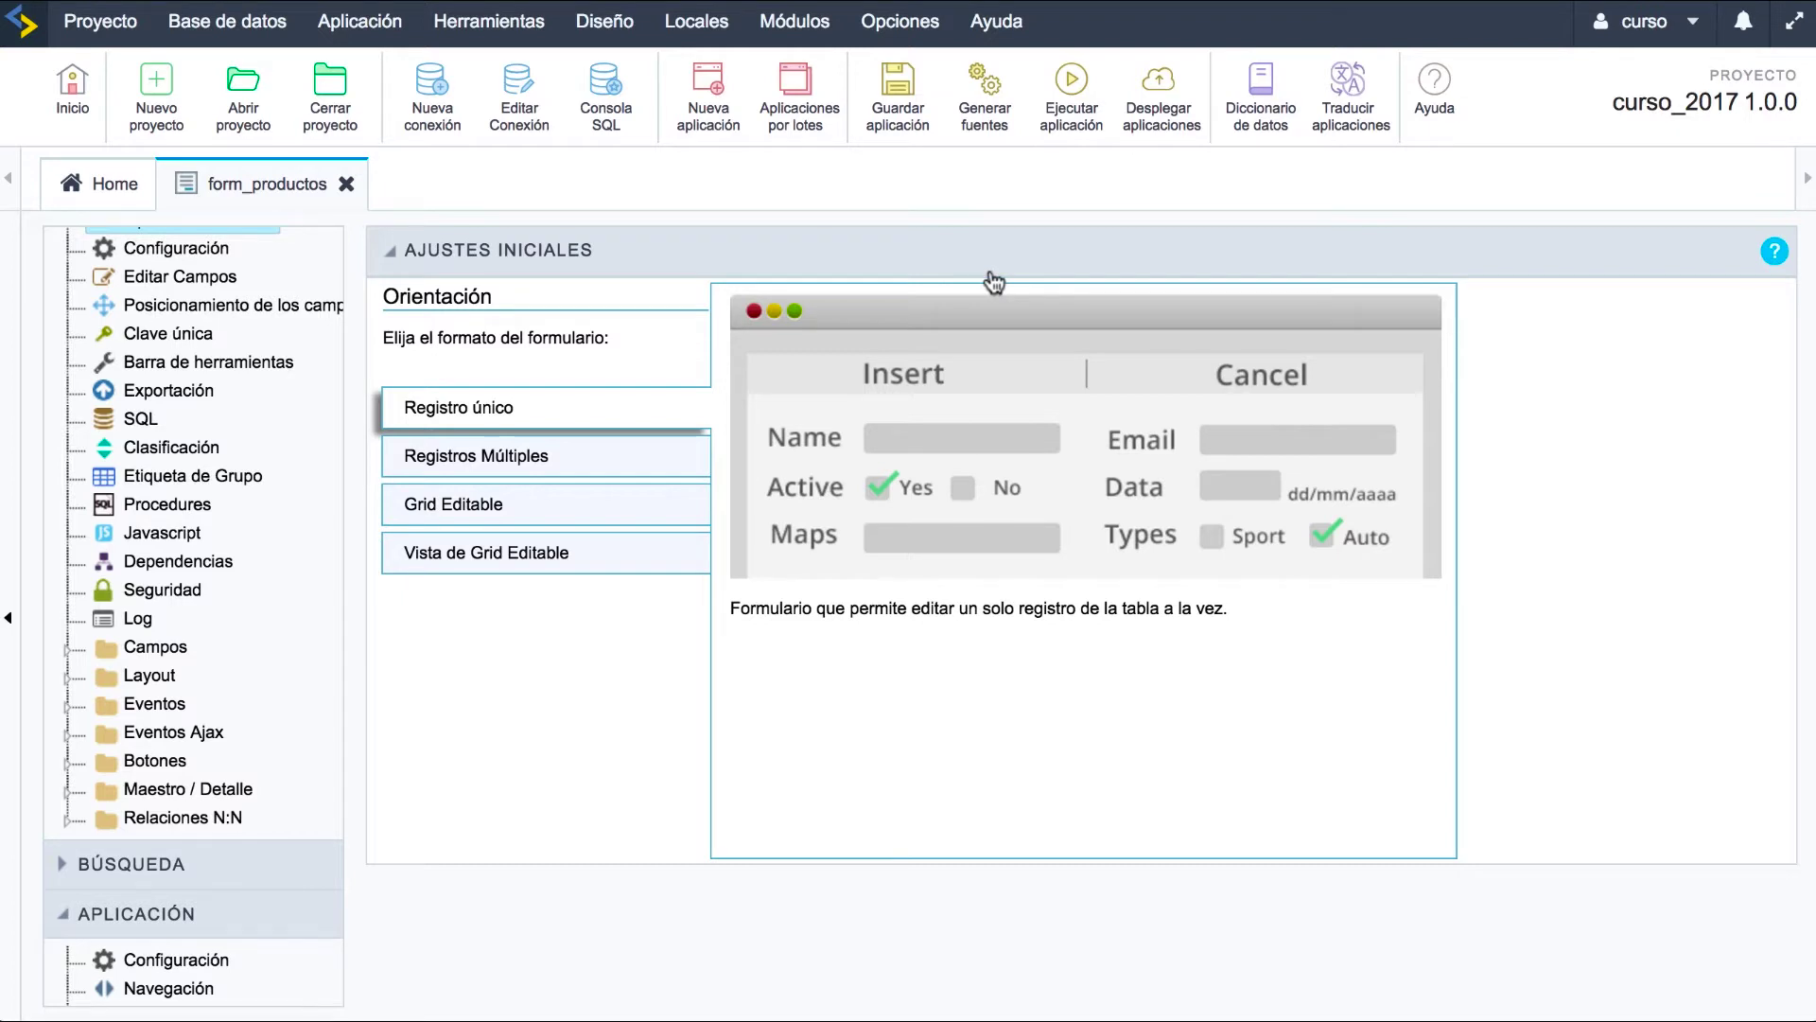
left_click(1072, 90)
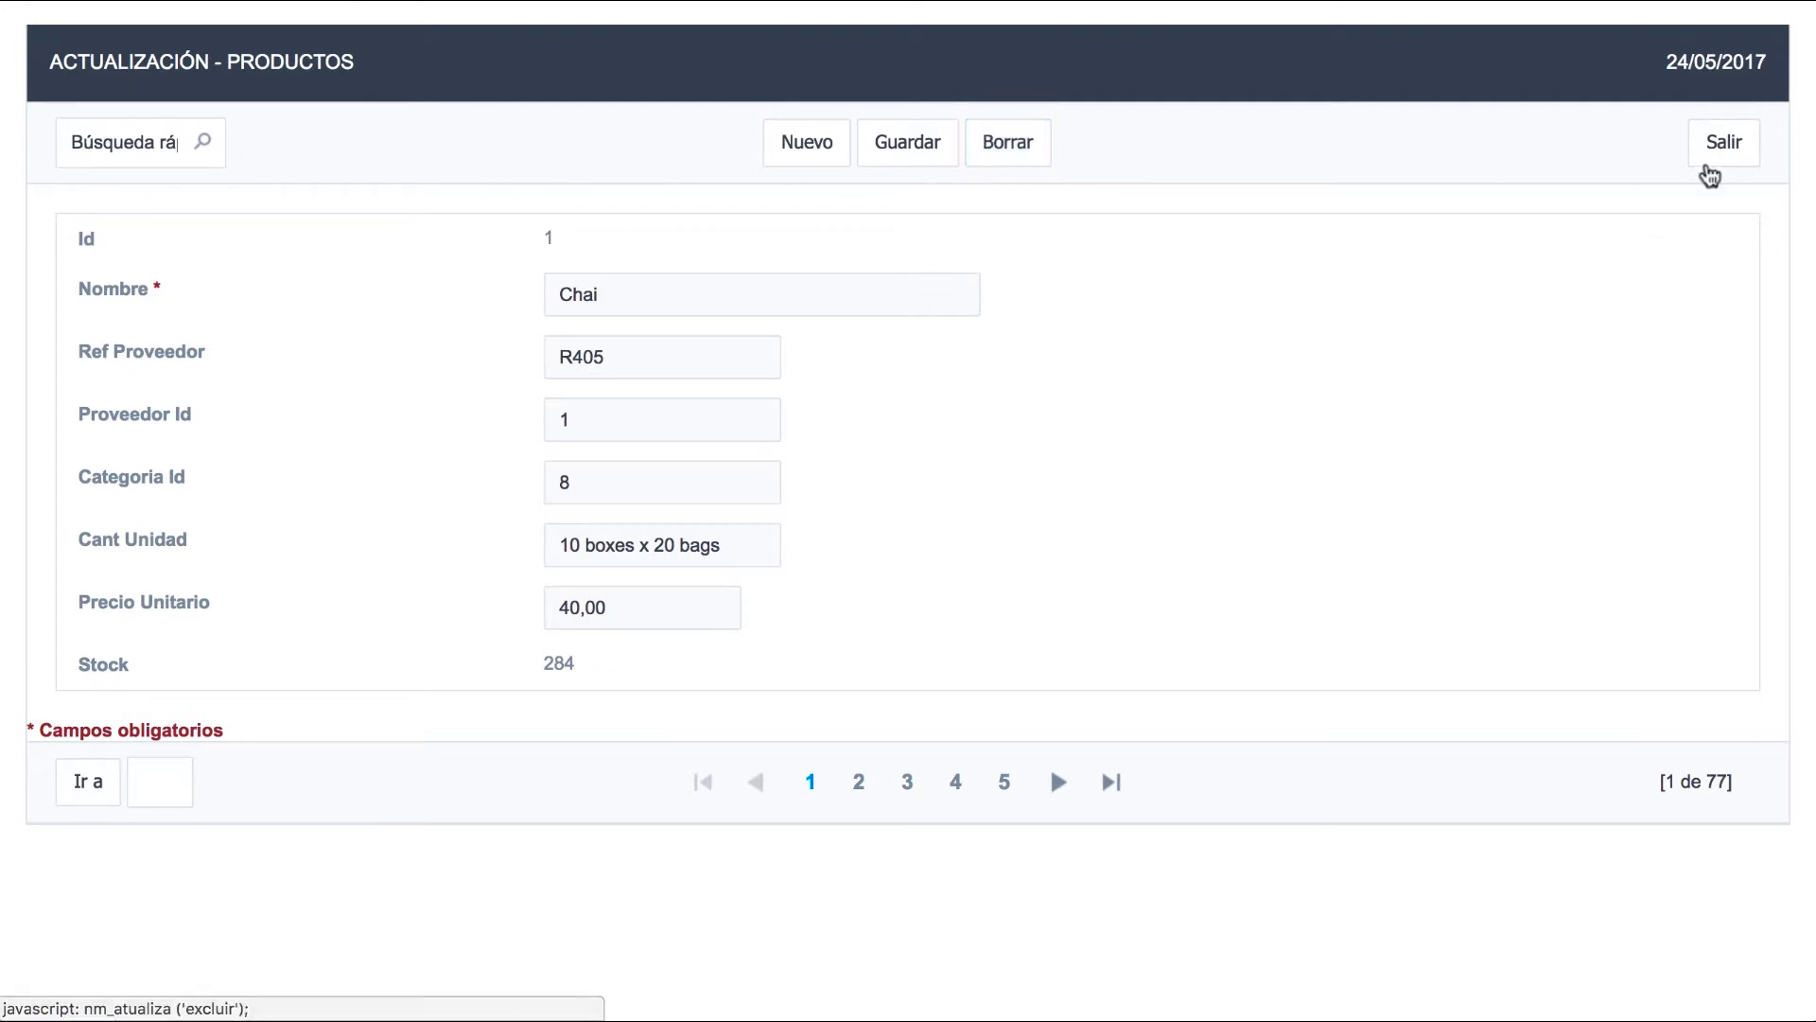
Browse the product records by going to record 5, opening record 7 and returning to the first record.
left_click(132, 135)
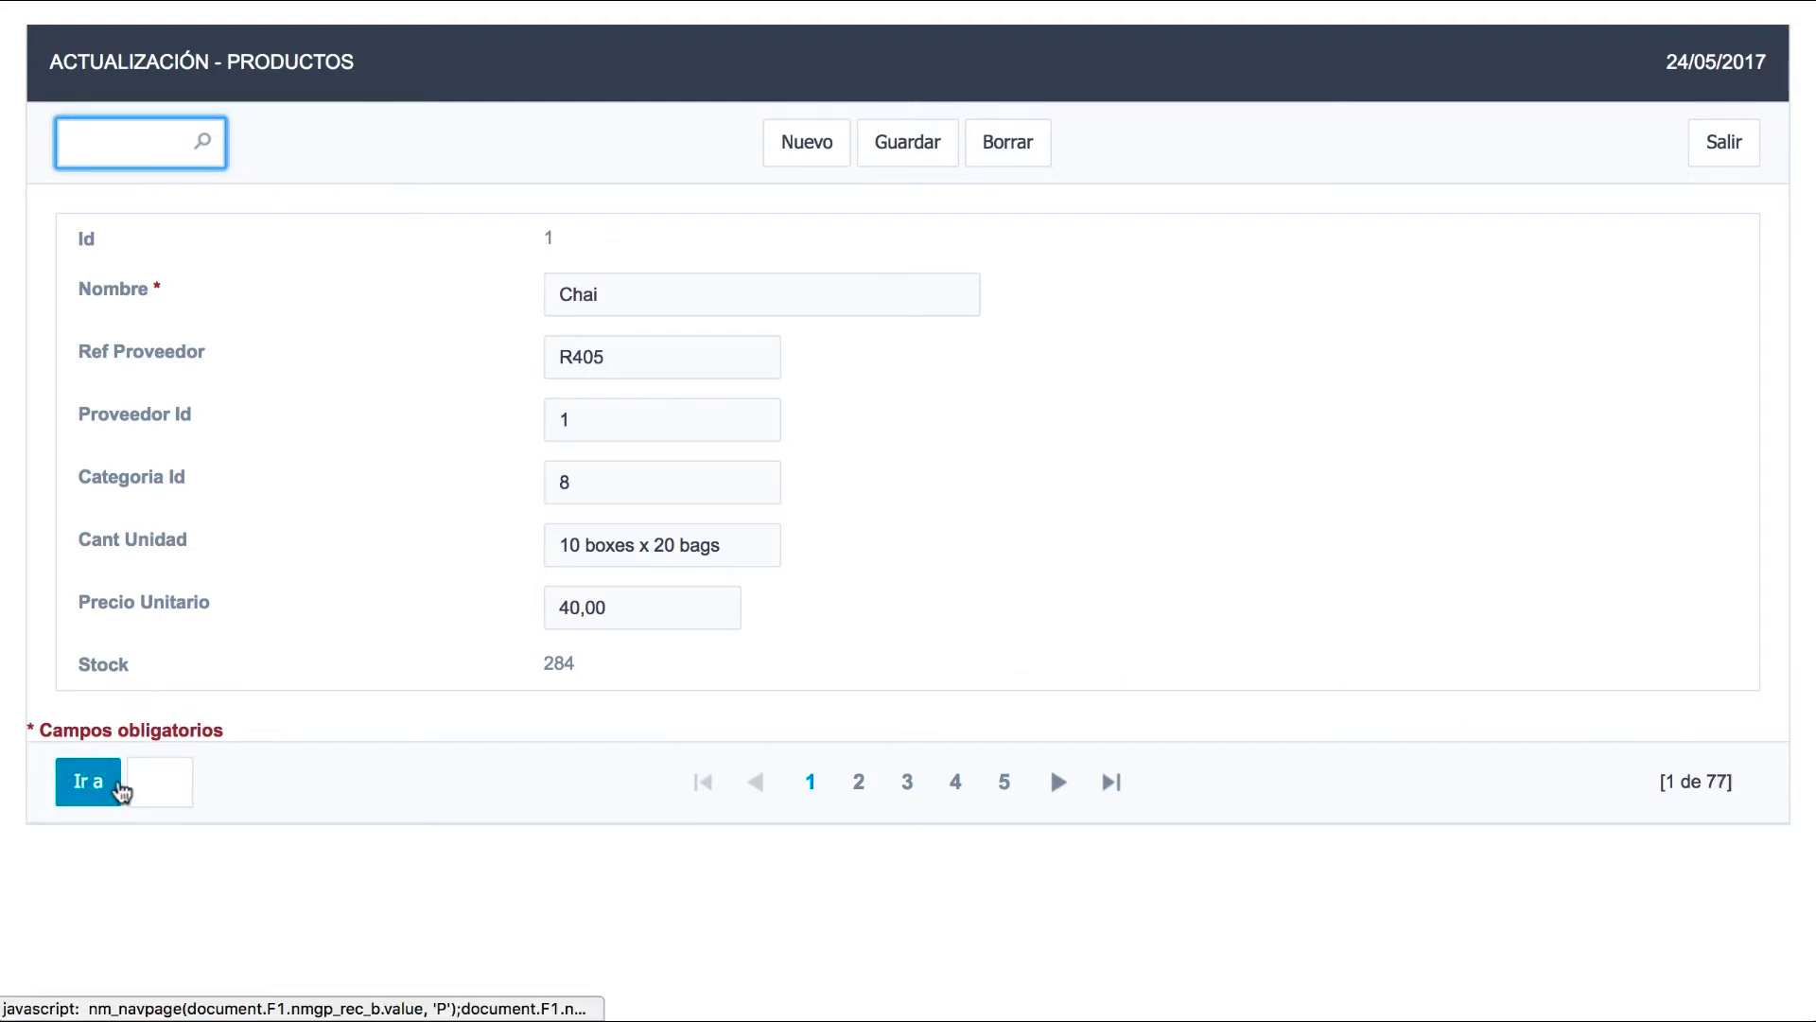
left_click(150, 781)
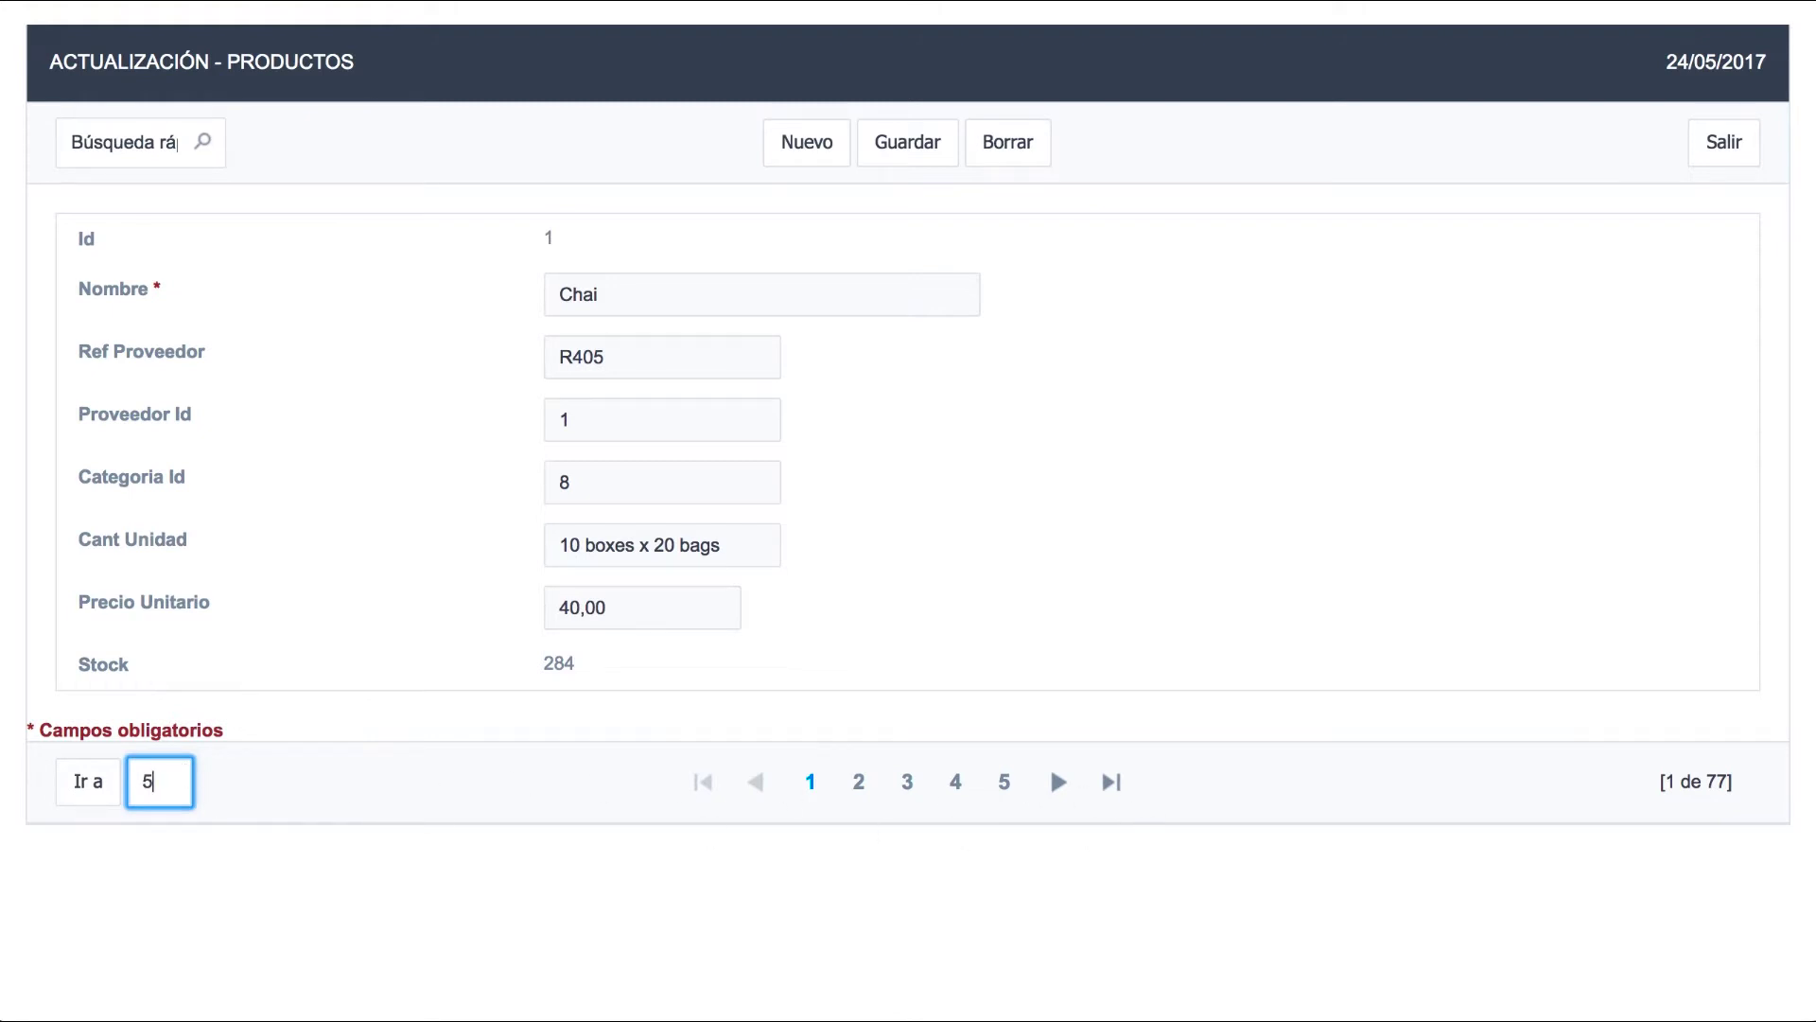
left_click(83, 783)
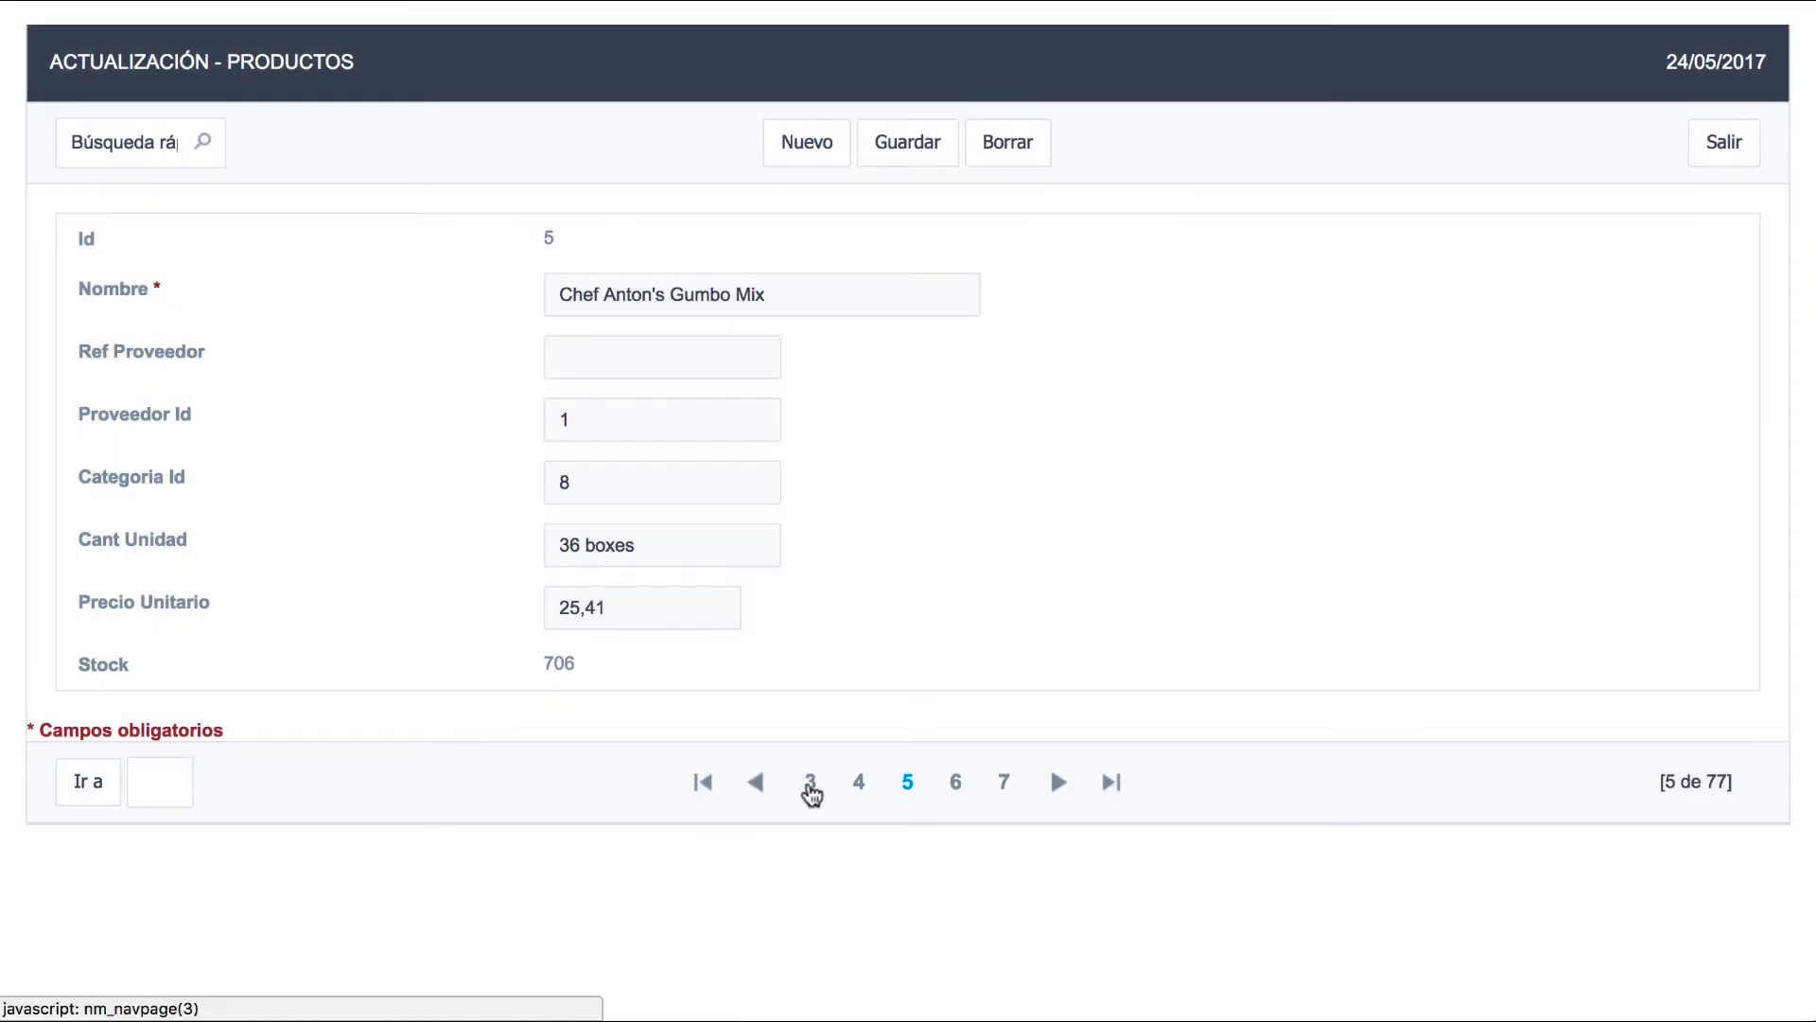
left_click(1000, 789)
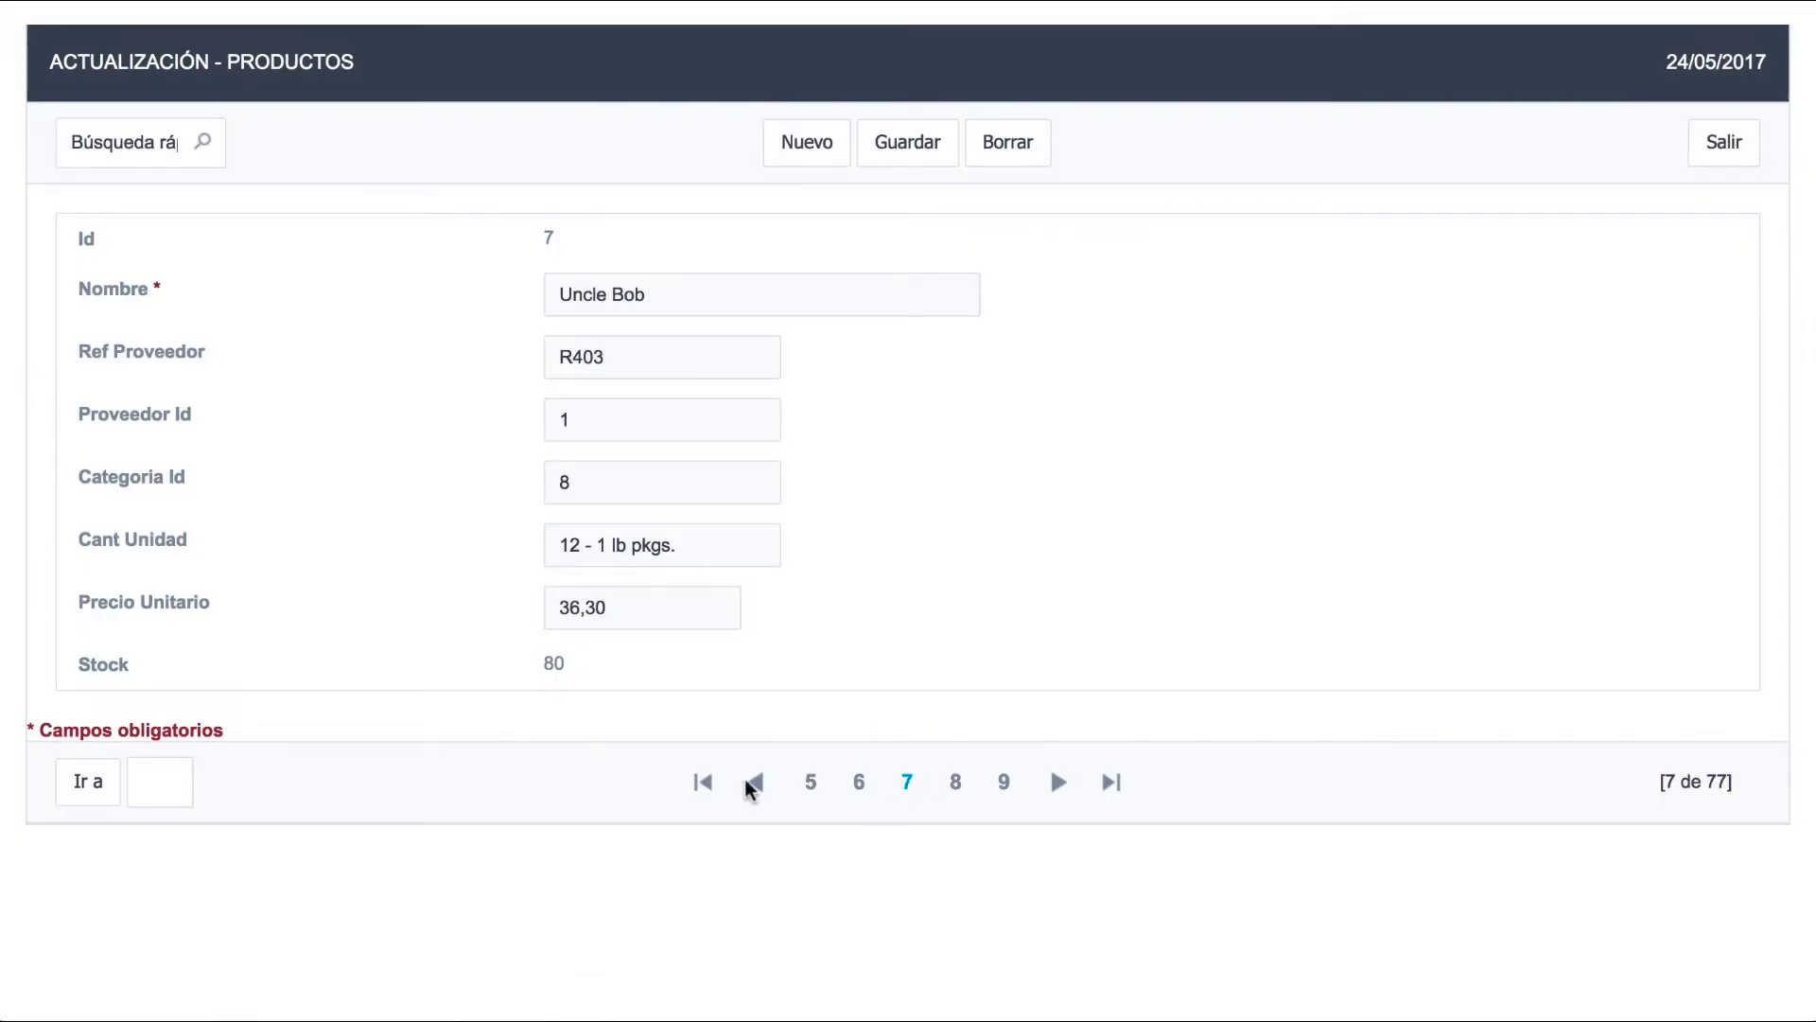
left_click(705, 782)
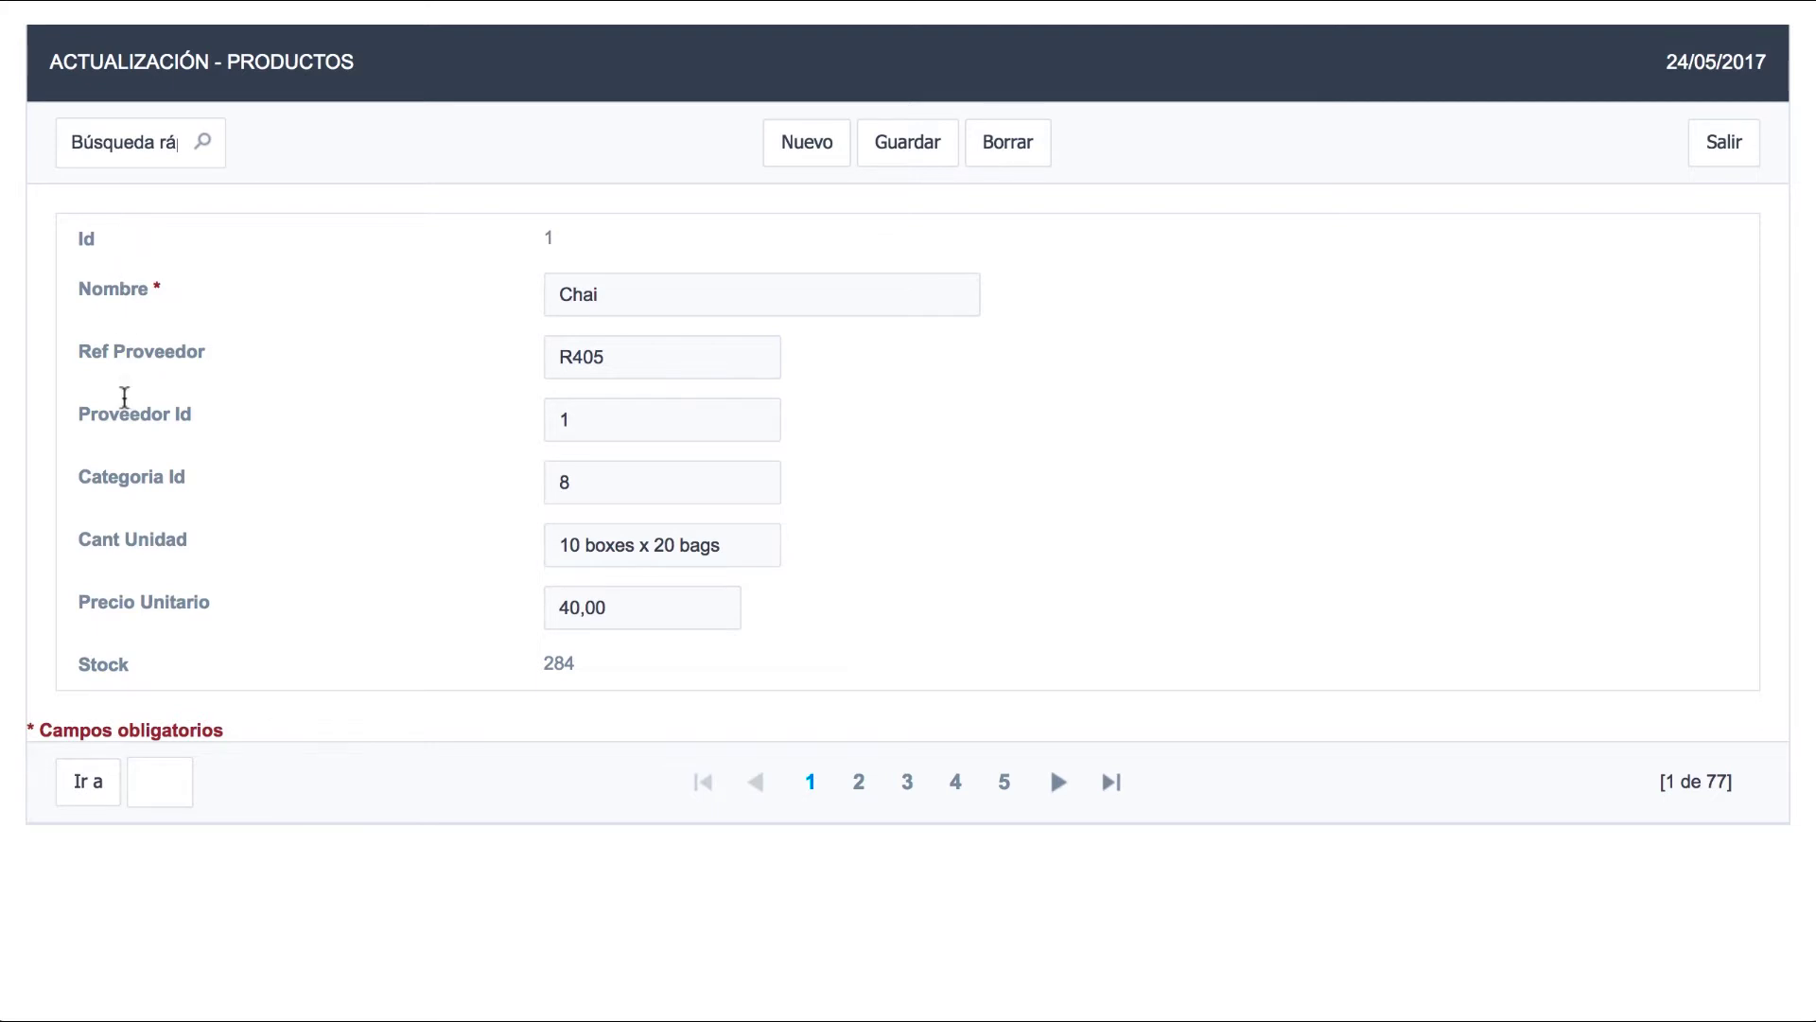
Examine the required marker on the Nombre field and the Campos obligatorios note below the form.
left_click_drag(76, 297, 162, 293)
left_click(173, 296)
left_click_drag(25, 729, 224, 727)
left_click(285, 605)
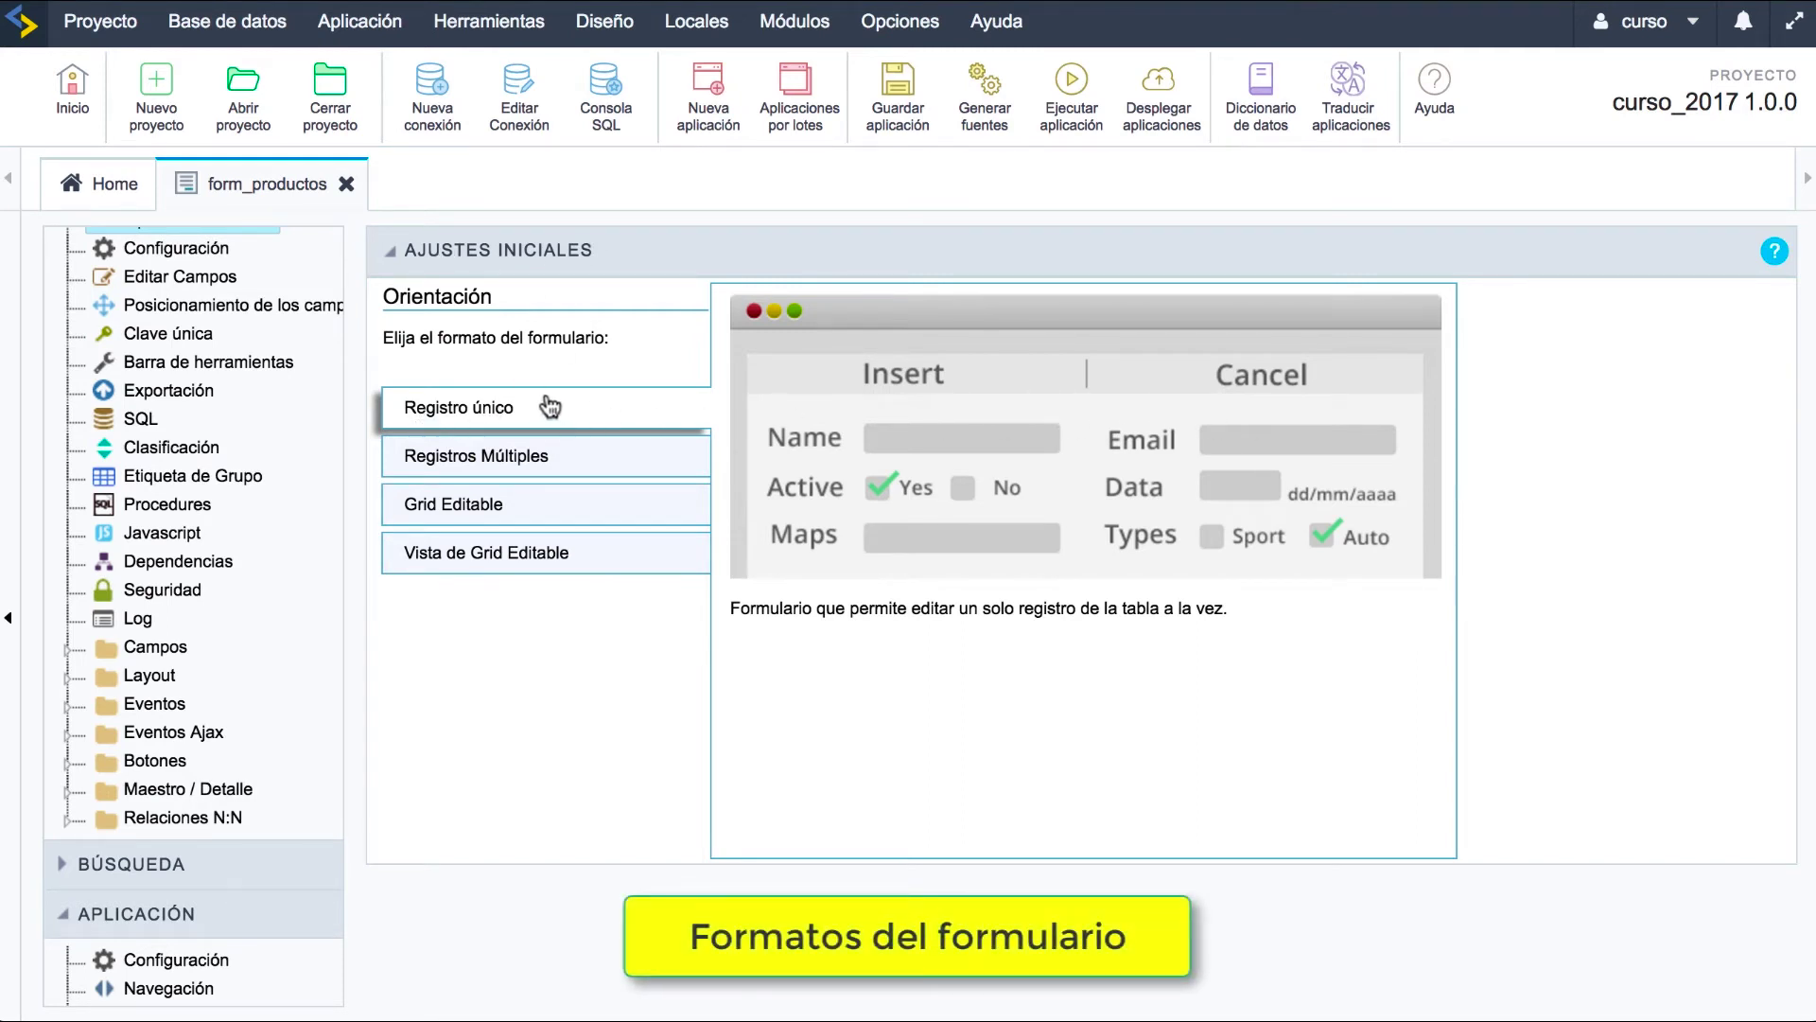
Change the form format to Registros Múltiples and run the application.
left_click(525, 463)
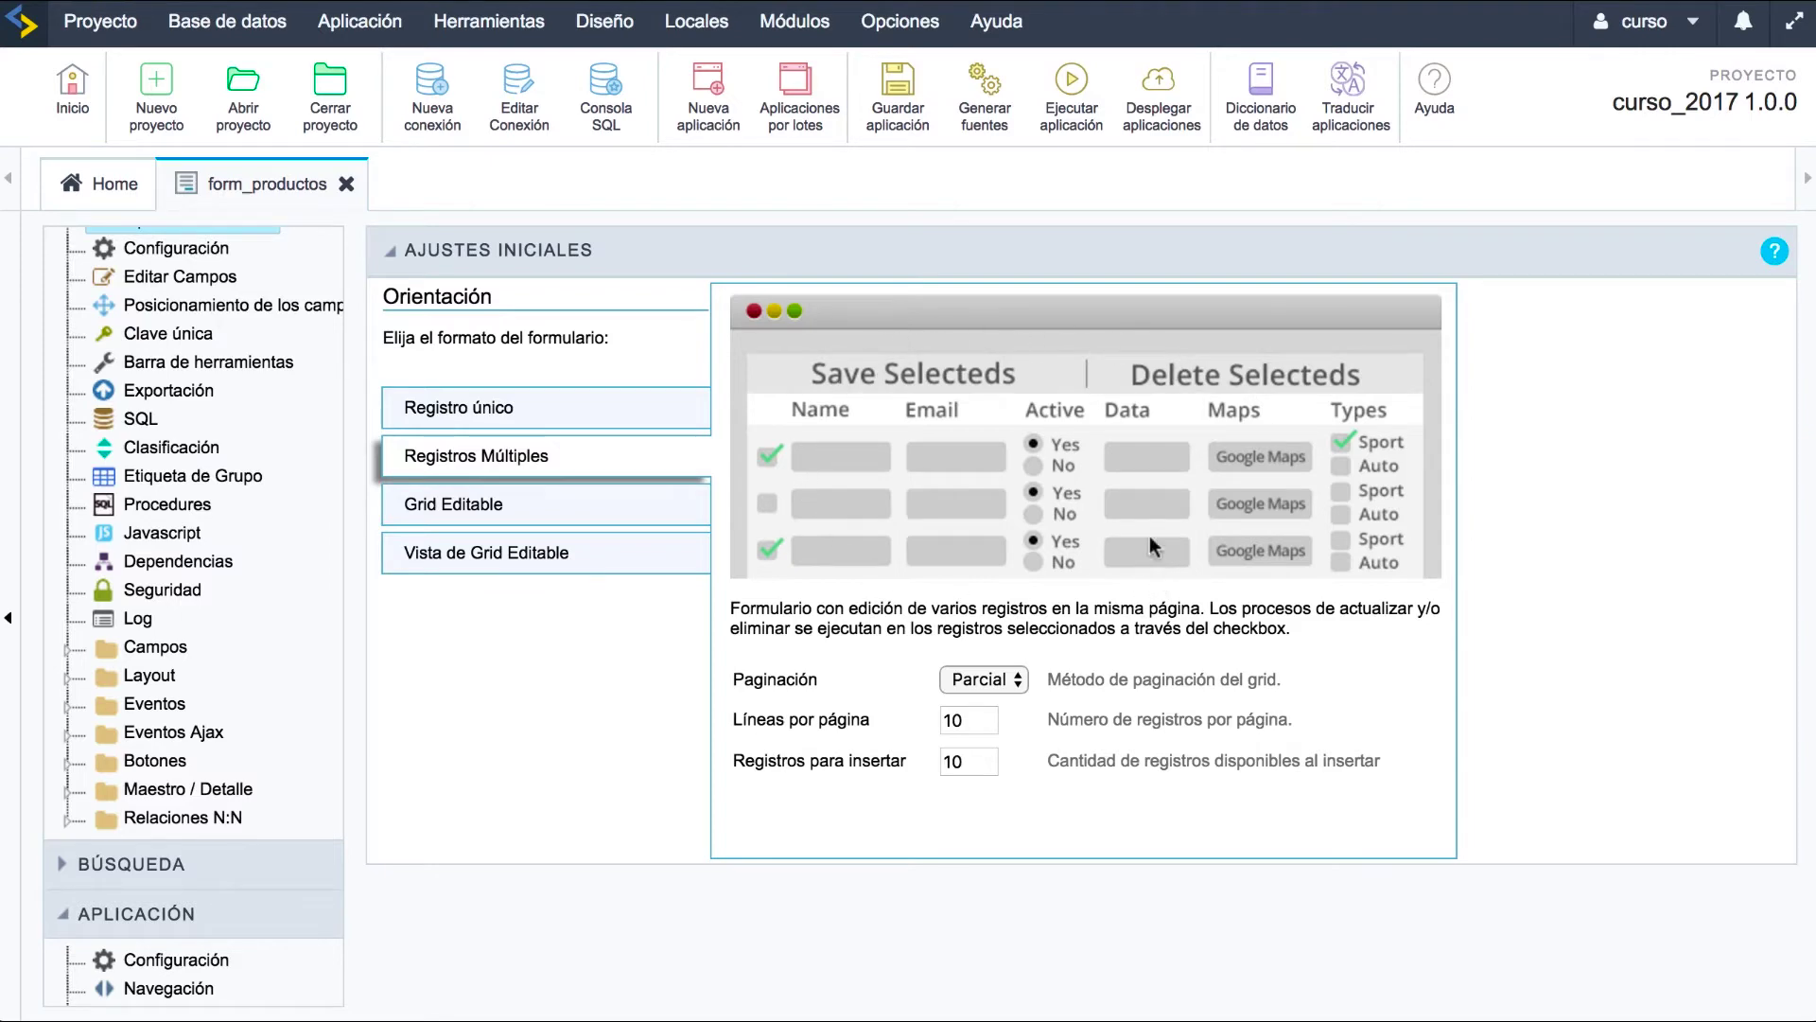
left_click(1068, 108)
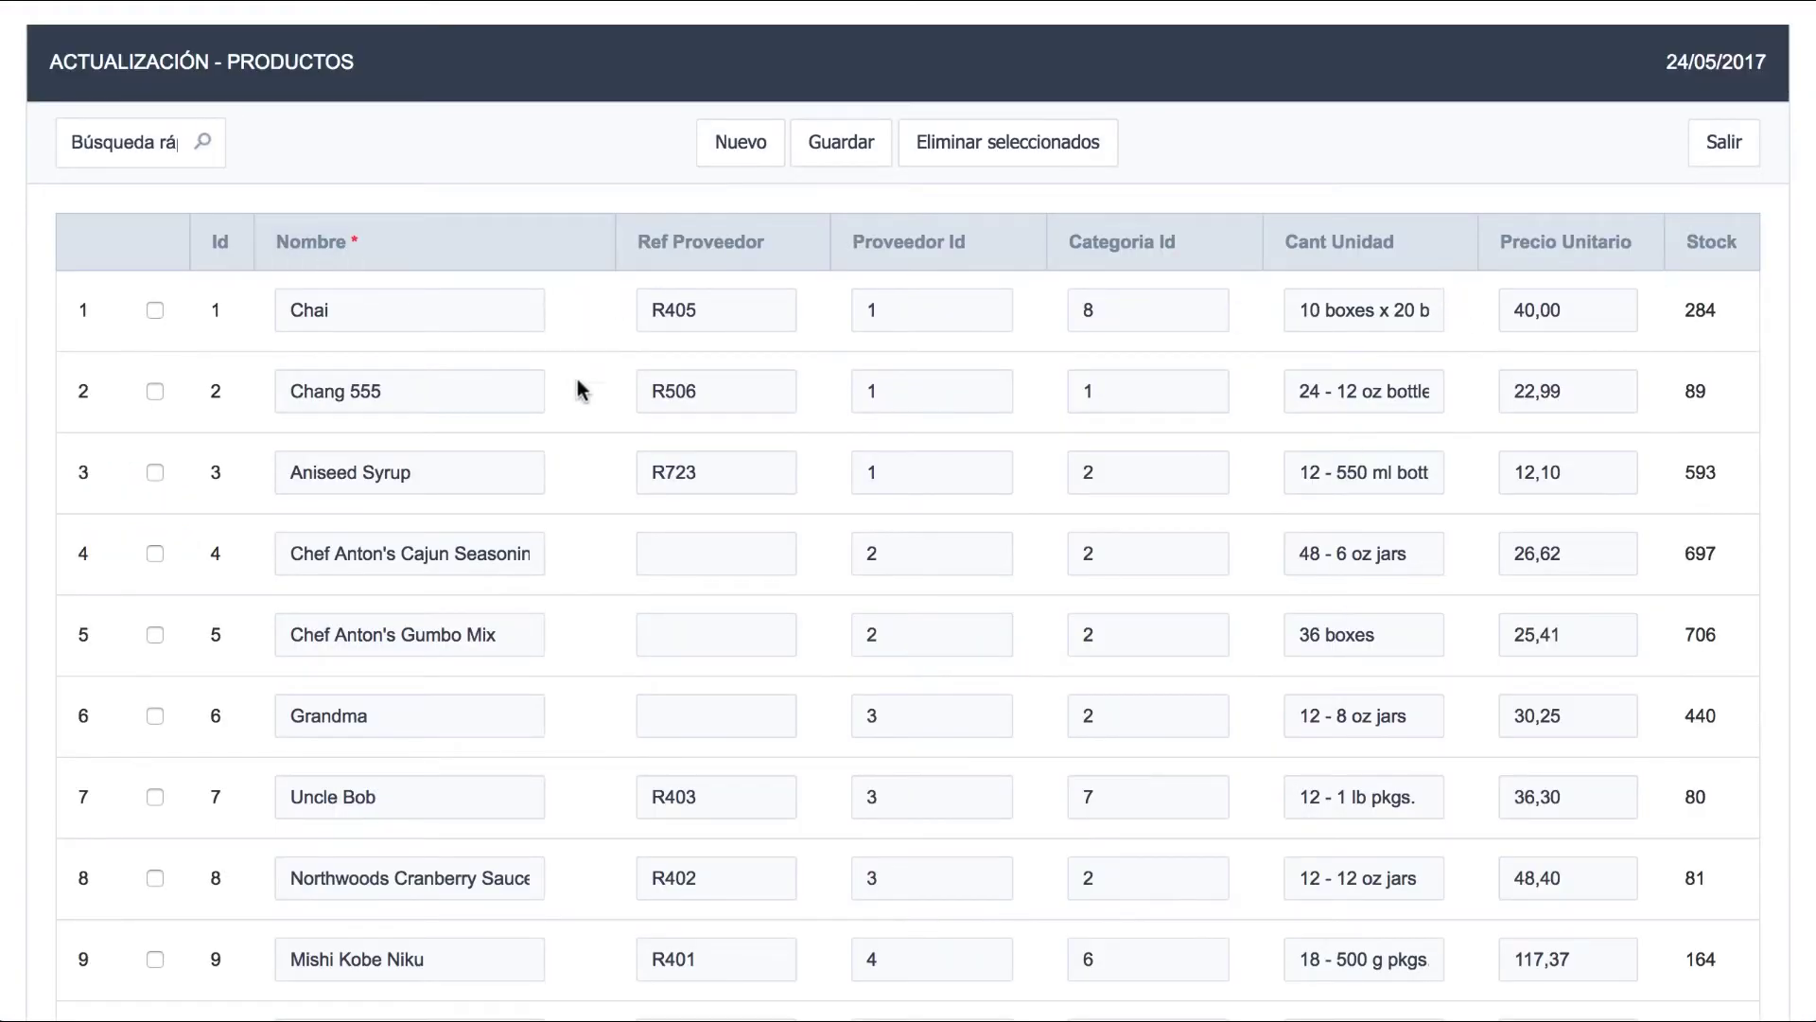
Edit the names of records 5, 6 and 7 to Chef Anton's Gumbo Mix1, 1Grandma and Uncle Bob1.
left_click(414, 705)
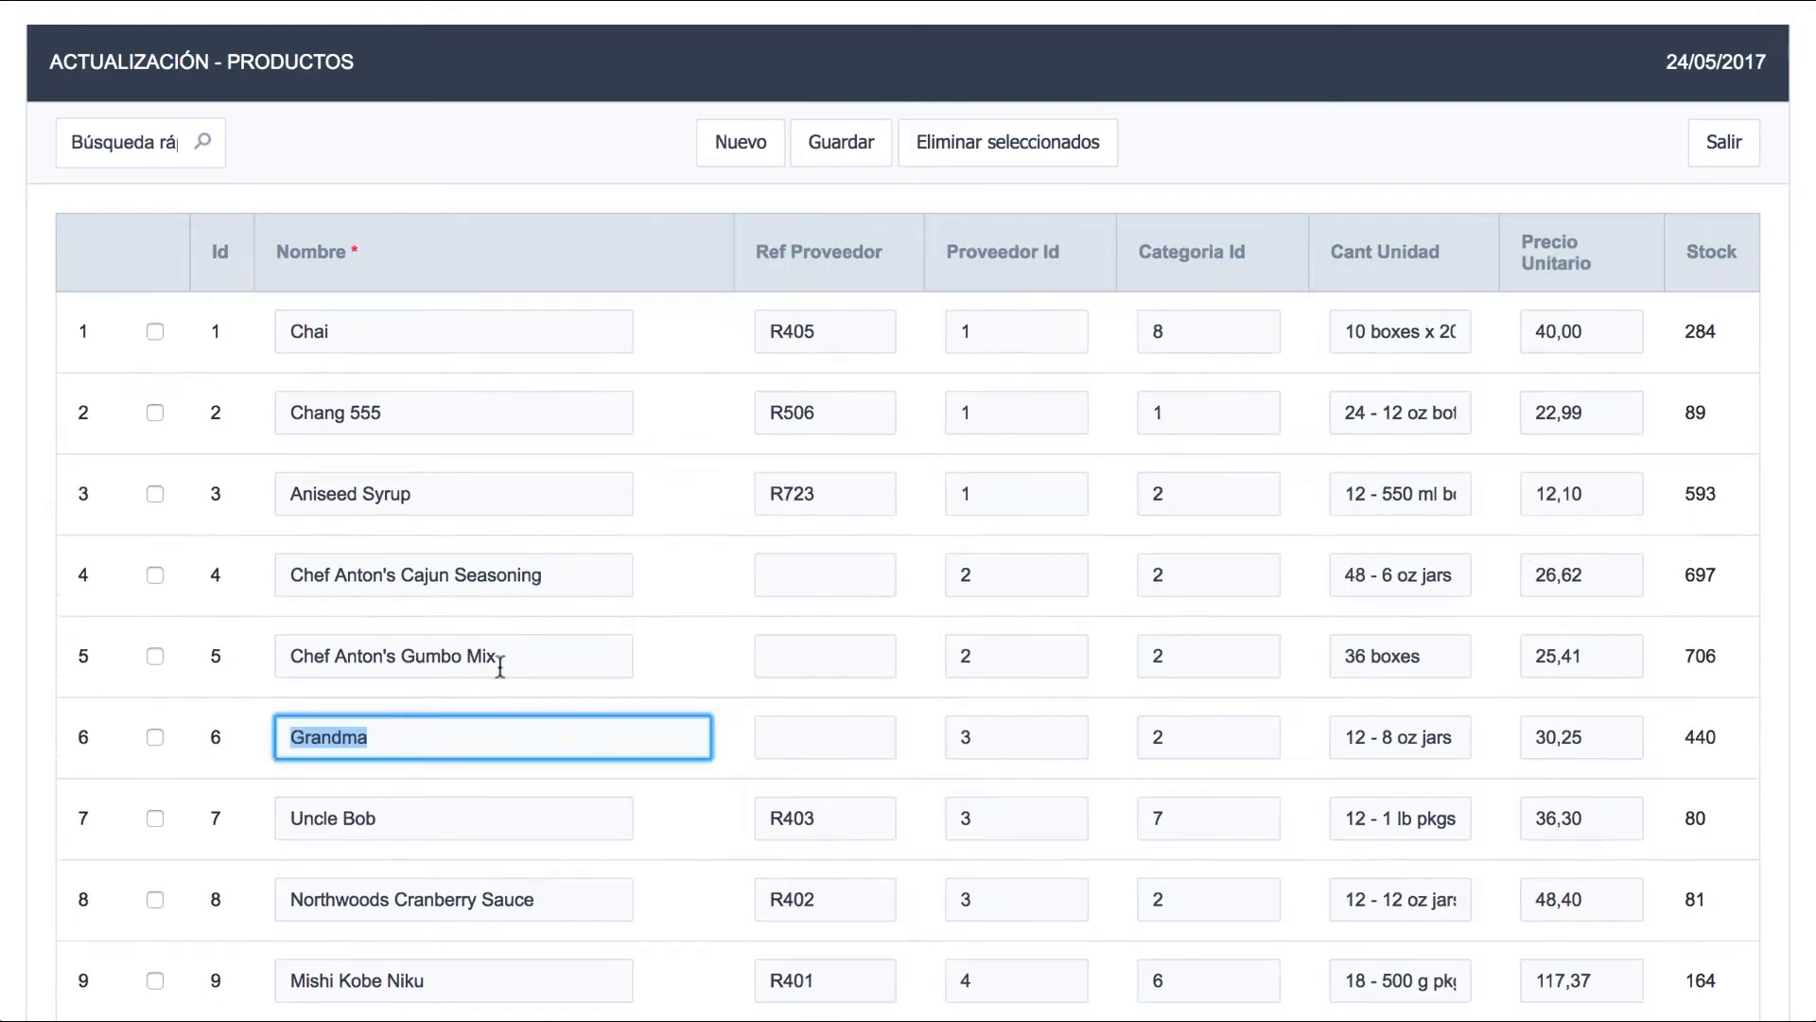
left_click(518, 657)
left_click(539, 658)
type("1")
left_click(458, 725)
key("Home")
type("1")
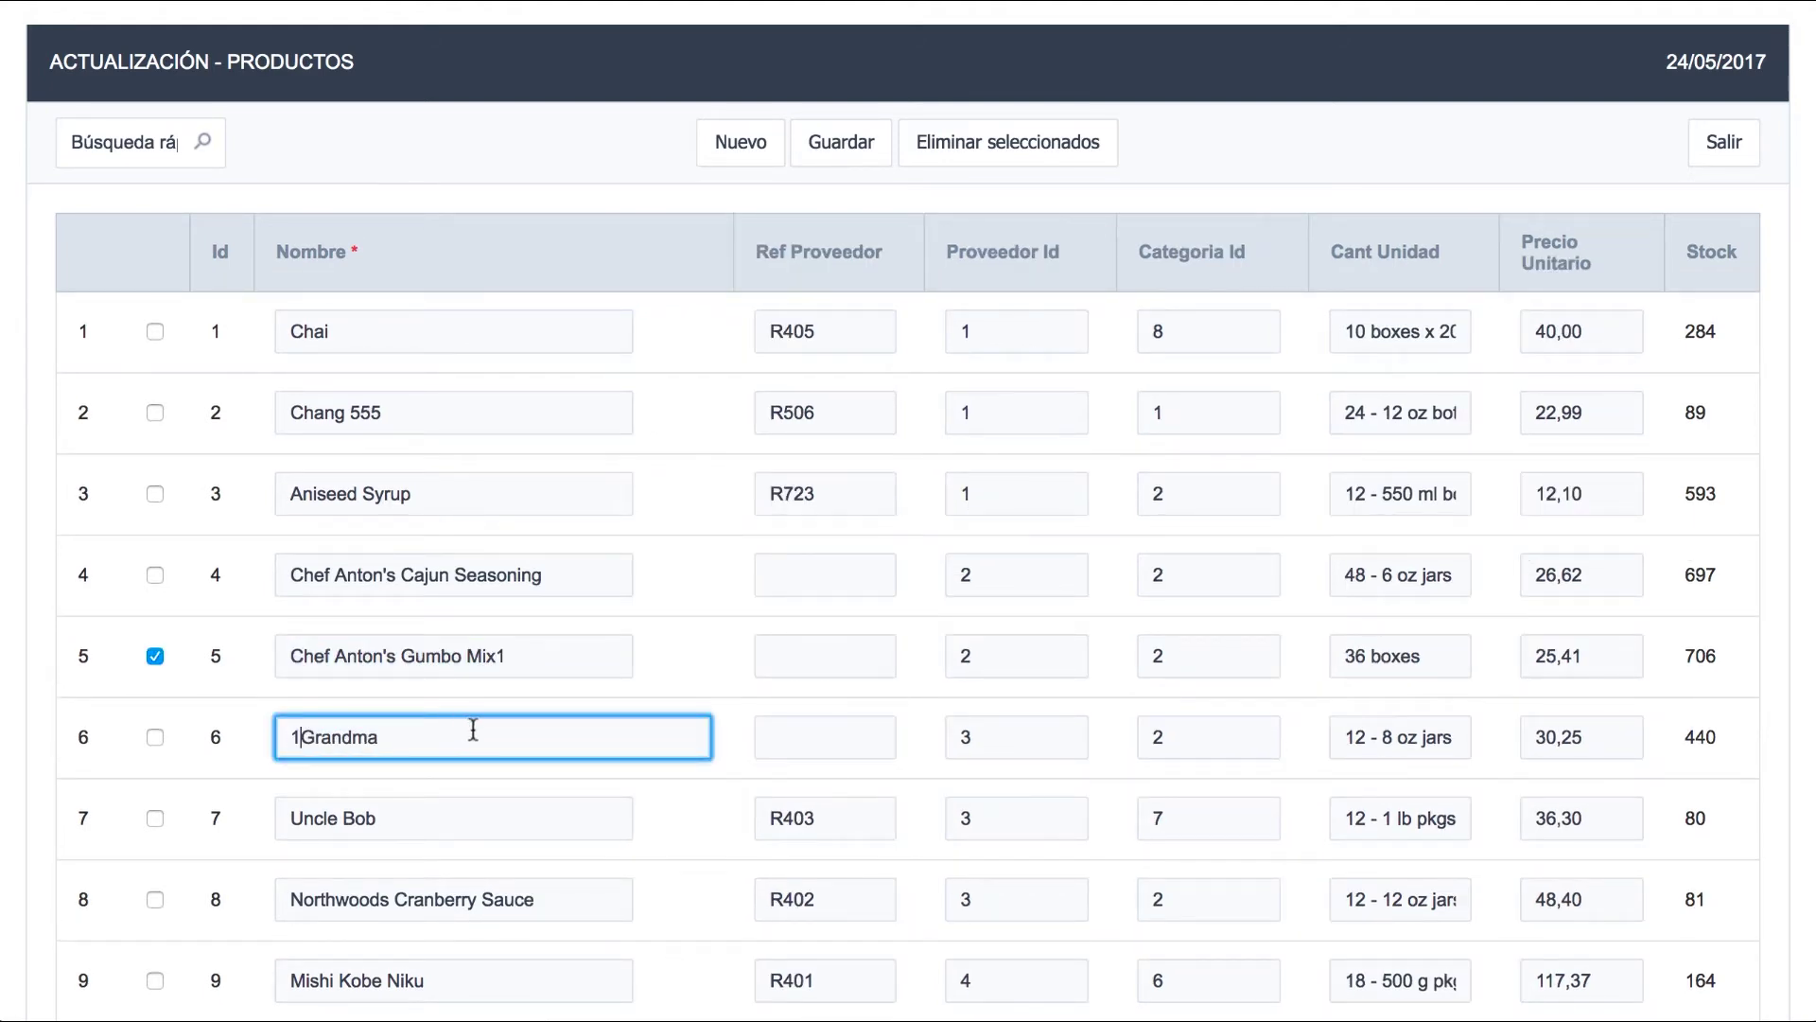
left_click(469, 815)
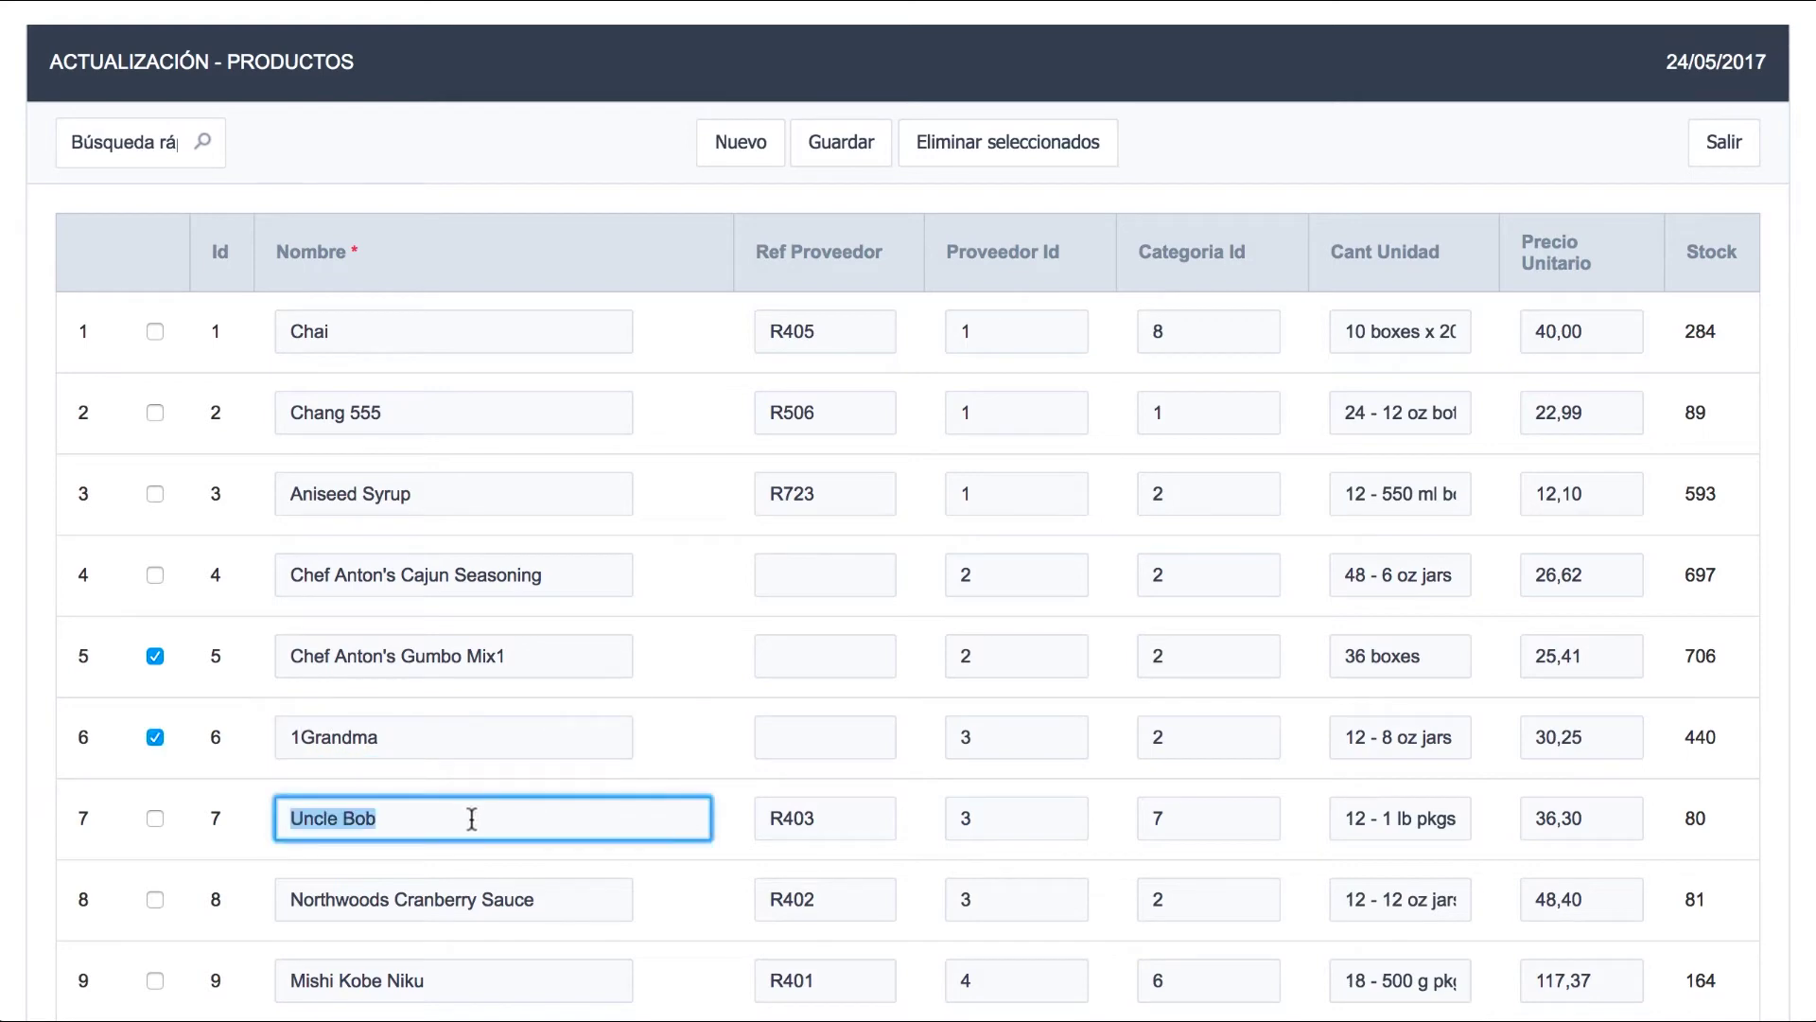
key("End")
type("1")
left_click(390, 738)
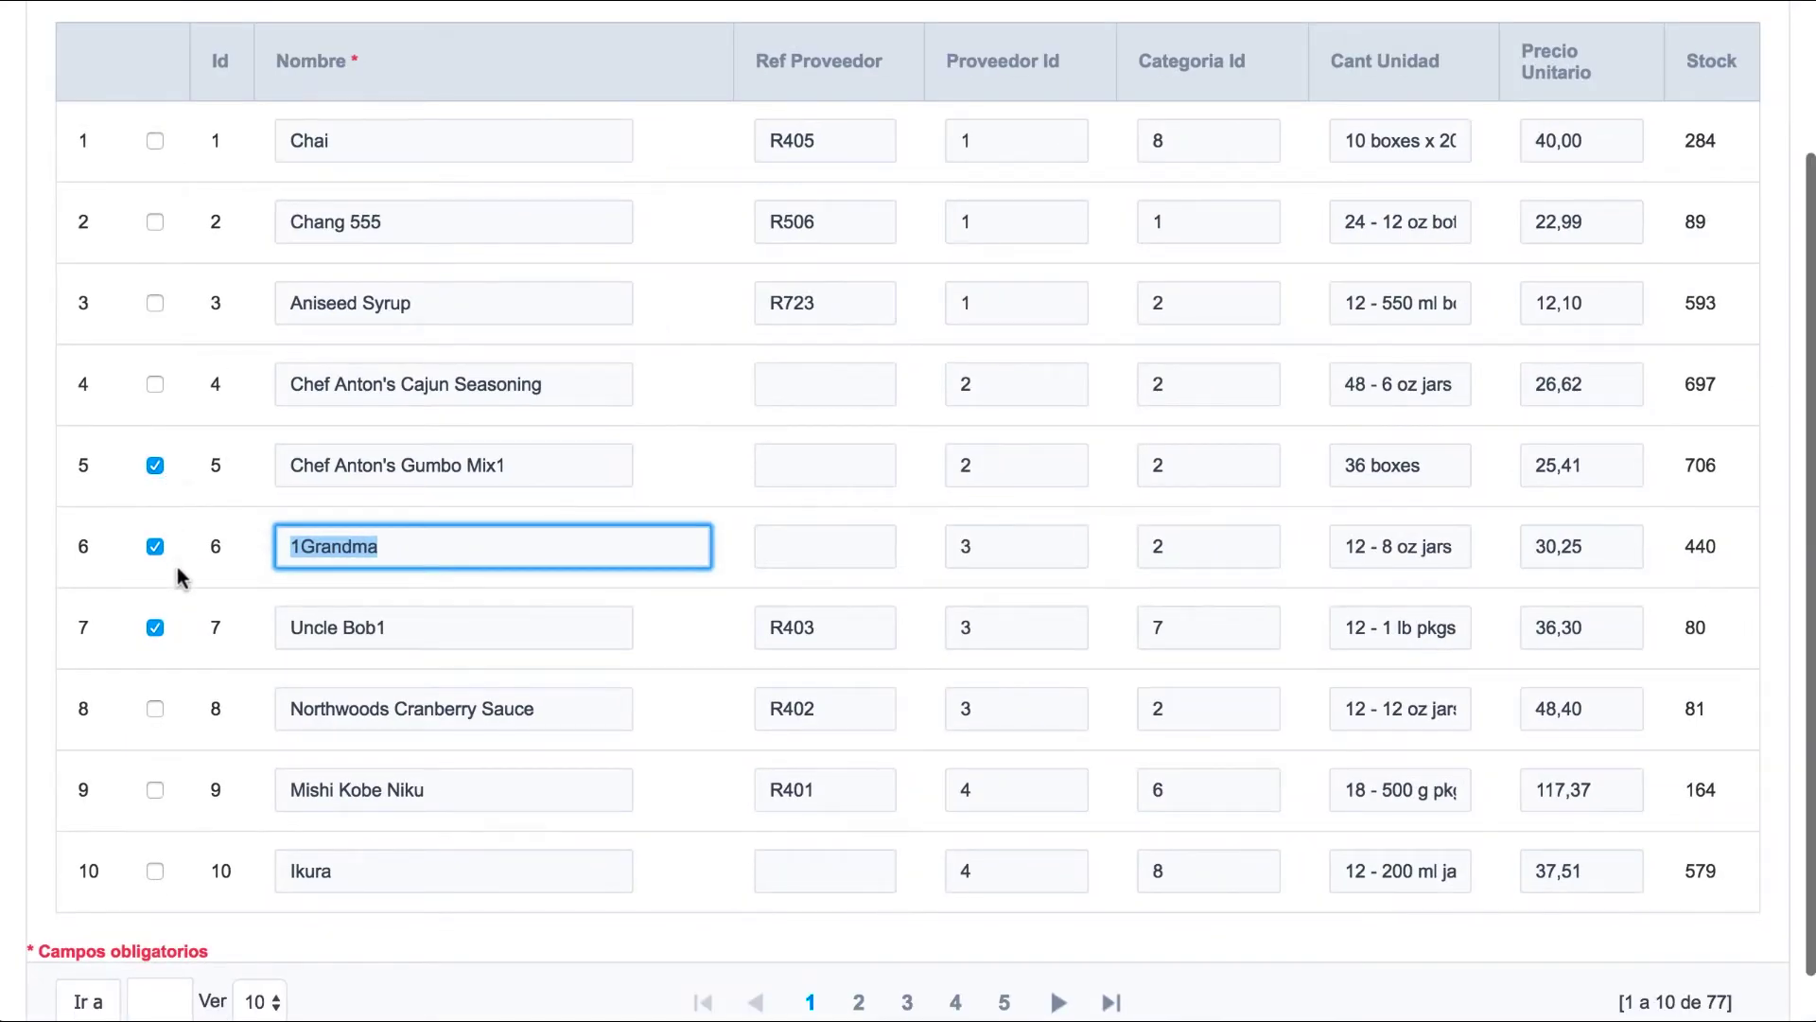
Deselect the 1Grandma record in the multiple-record form.
scroll(681, 409, "up", 3)
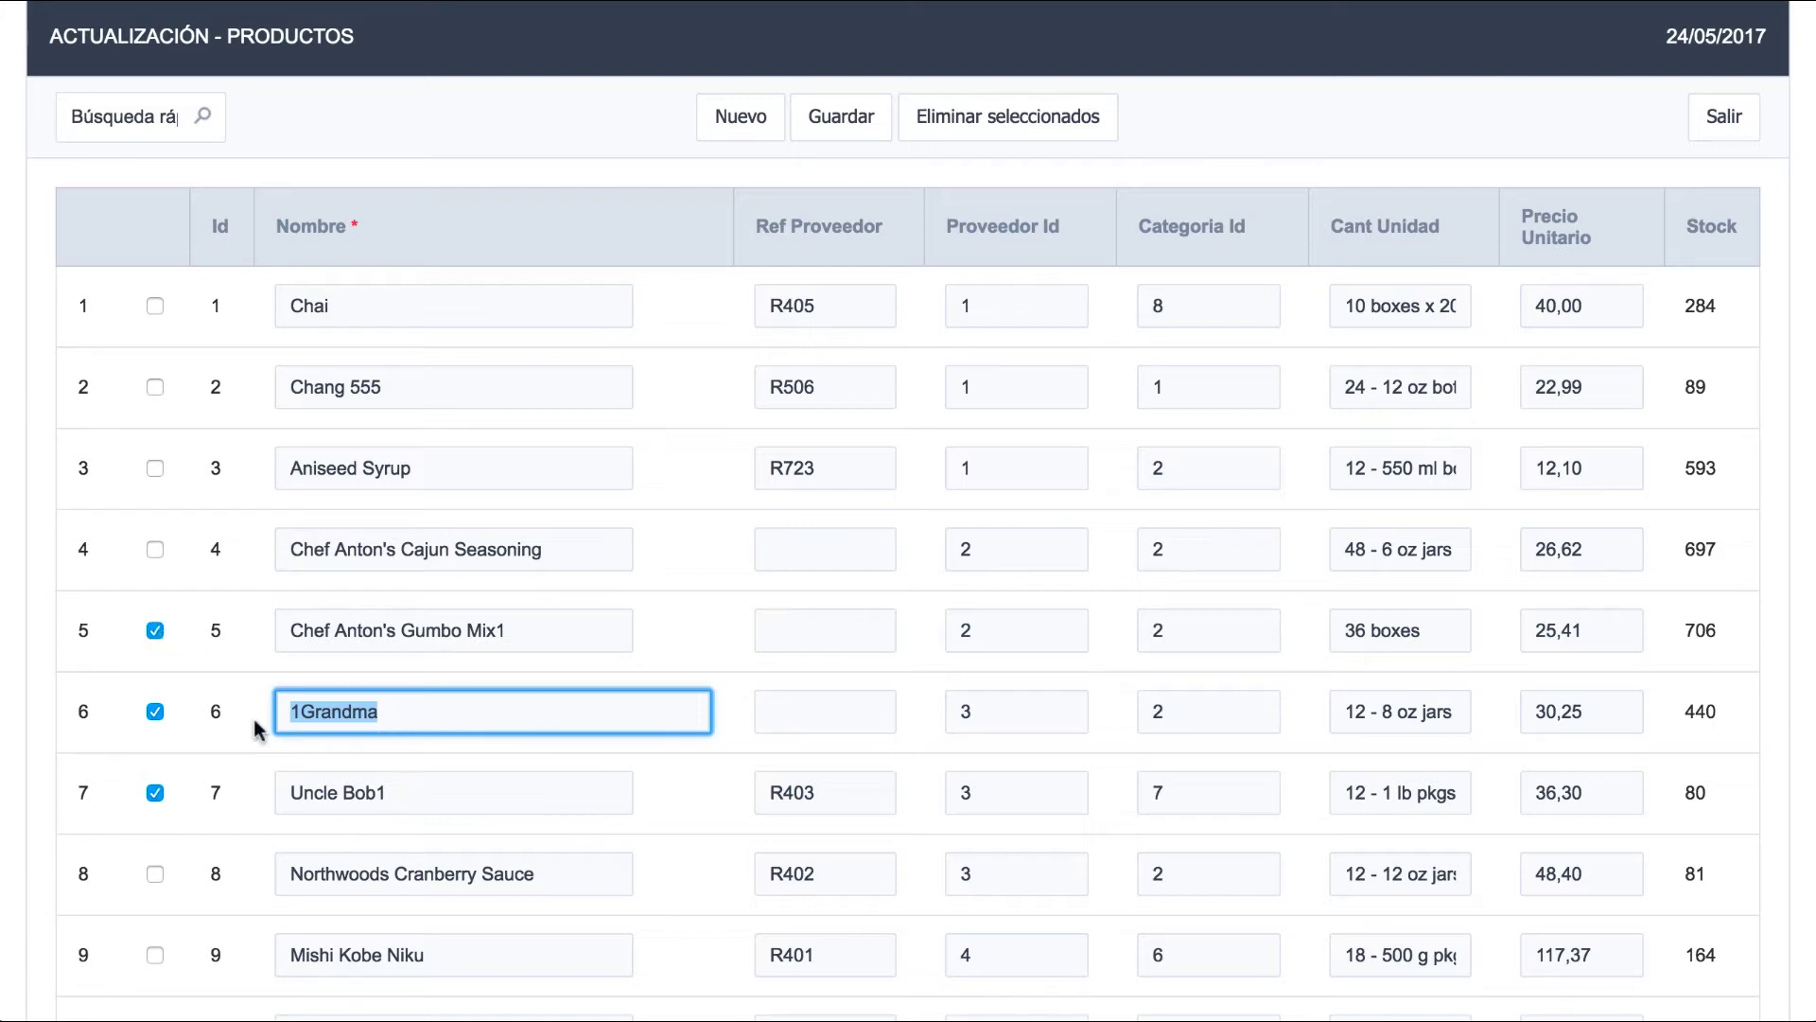
left_click(155, 712)
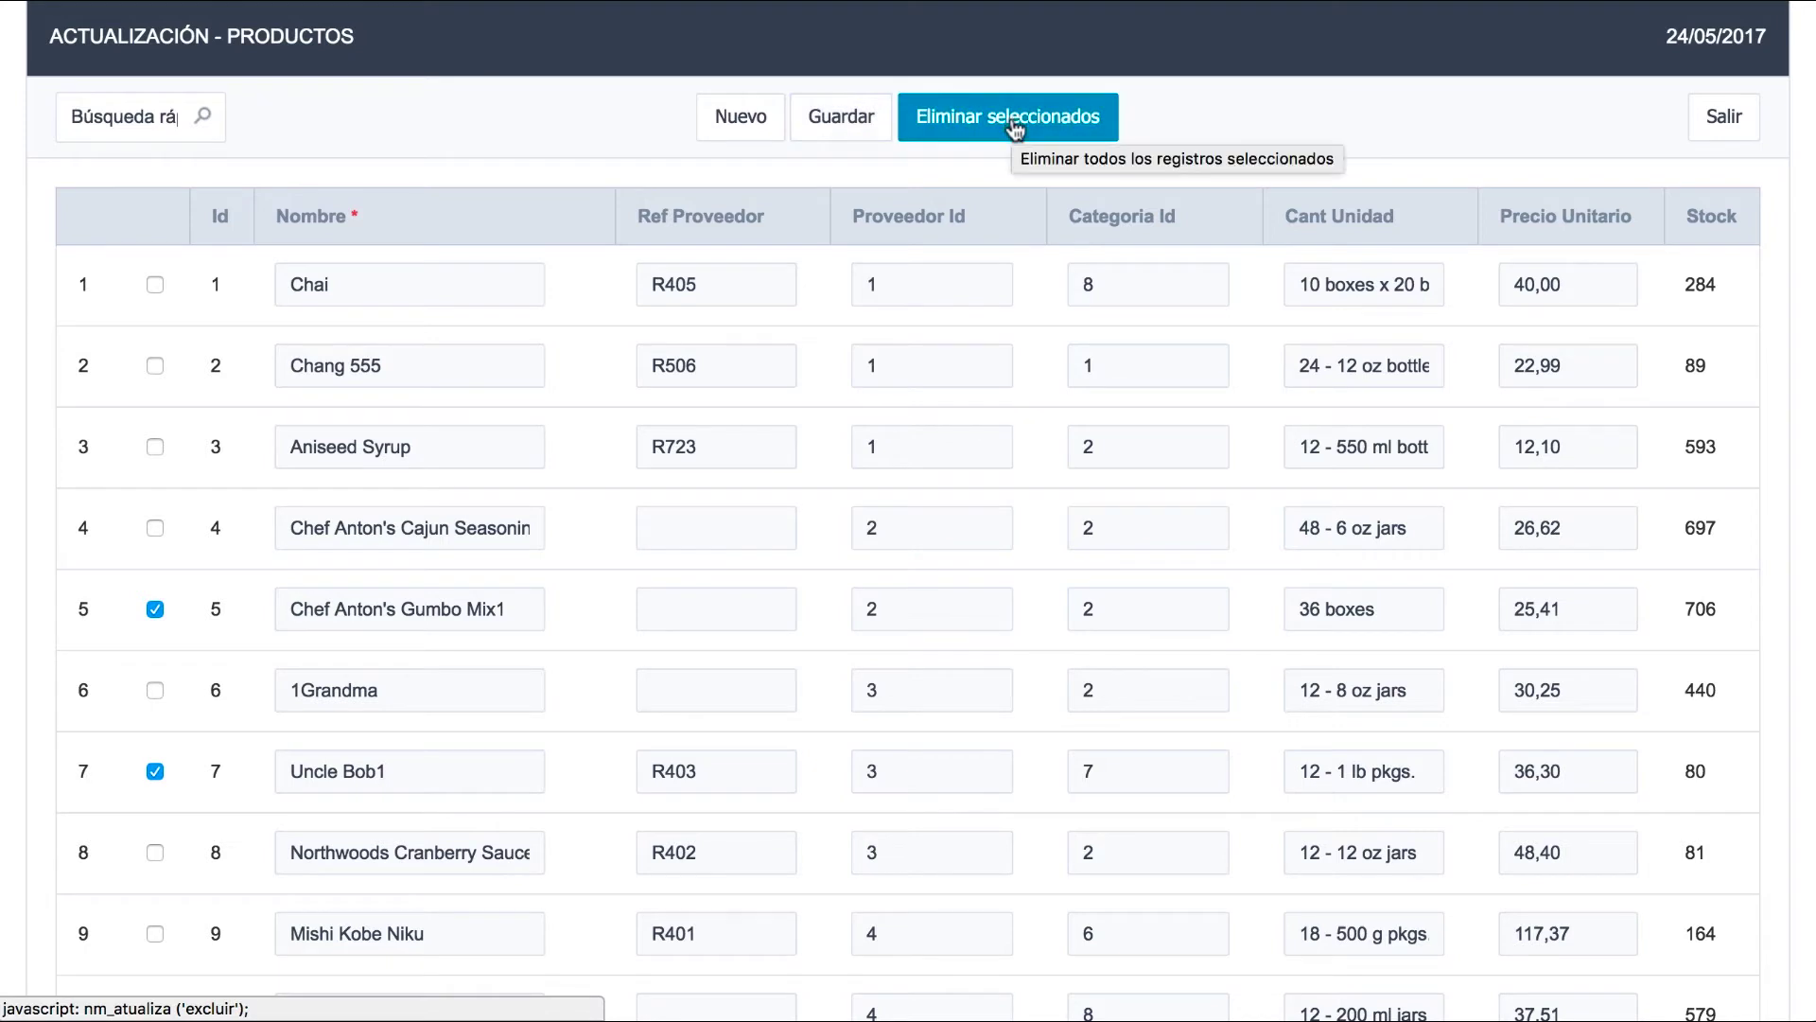
scroll(492, 379, "down", 1)
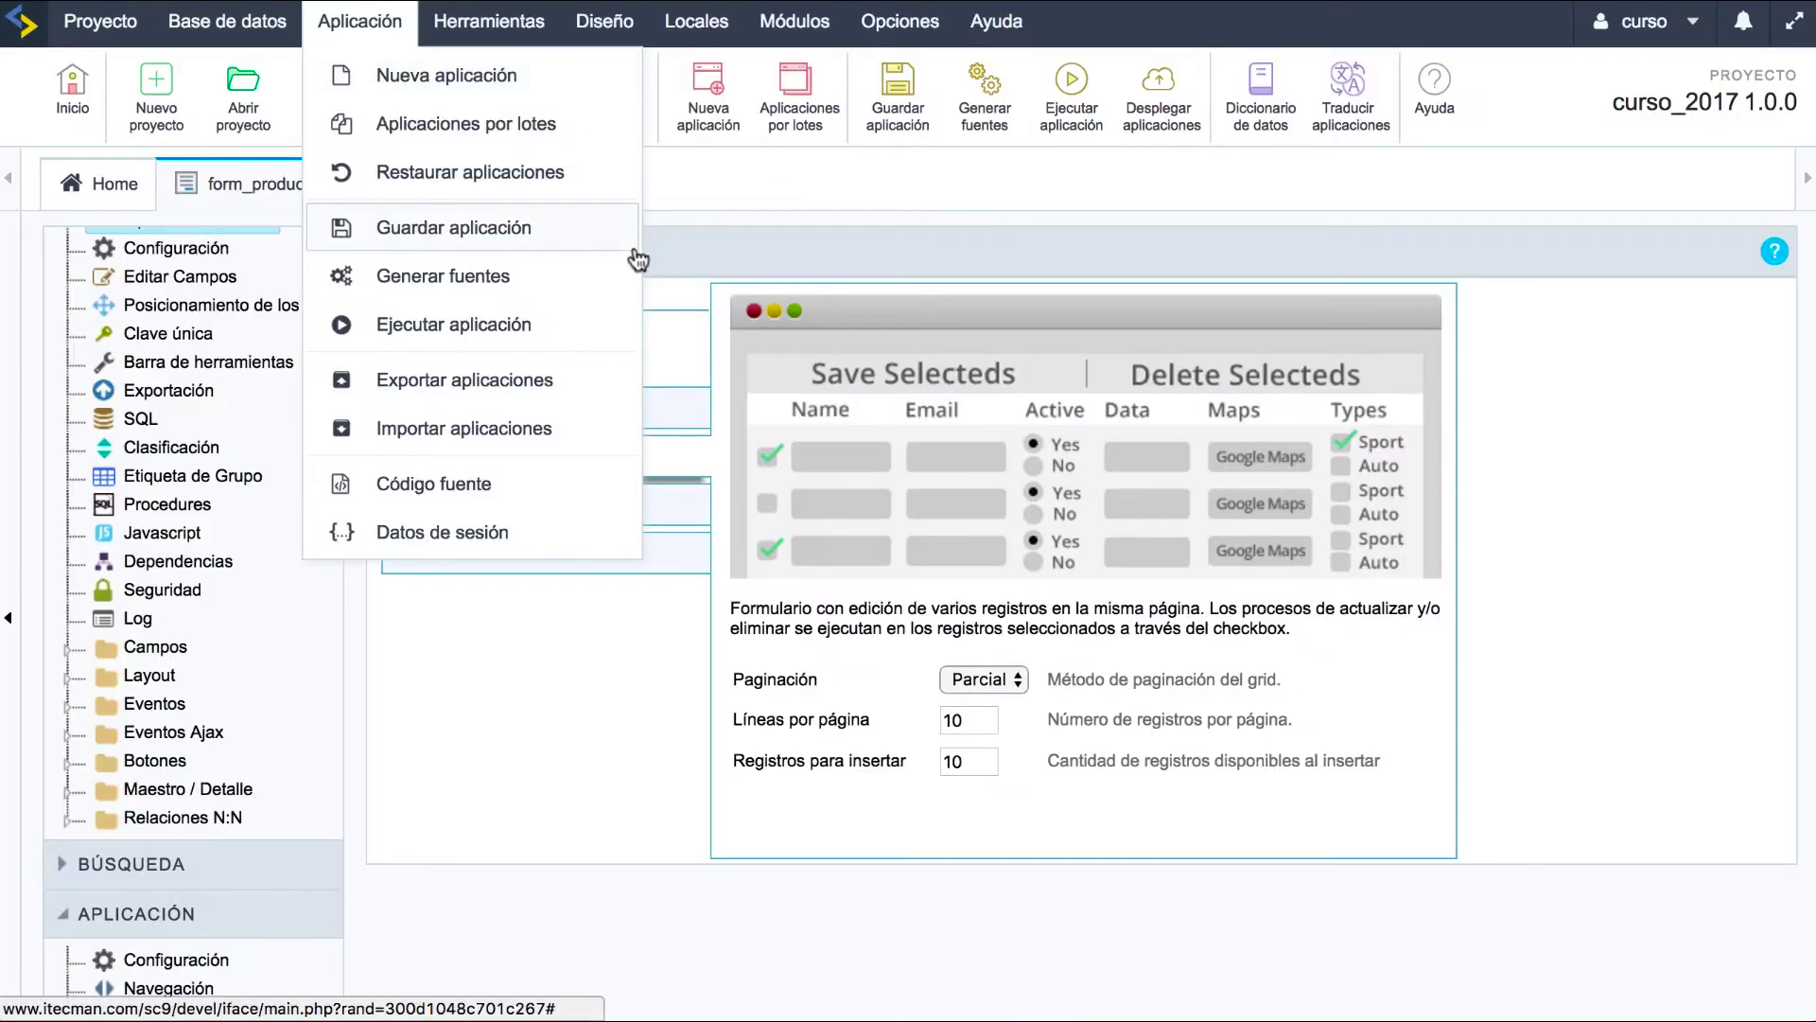
Change the form format to Grid Editable and run the application to try its inline cells and new-record option.
left_click(567, 516)
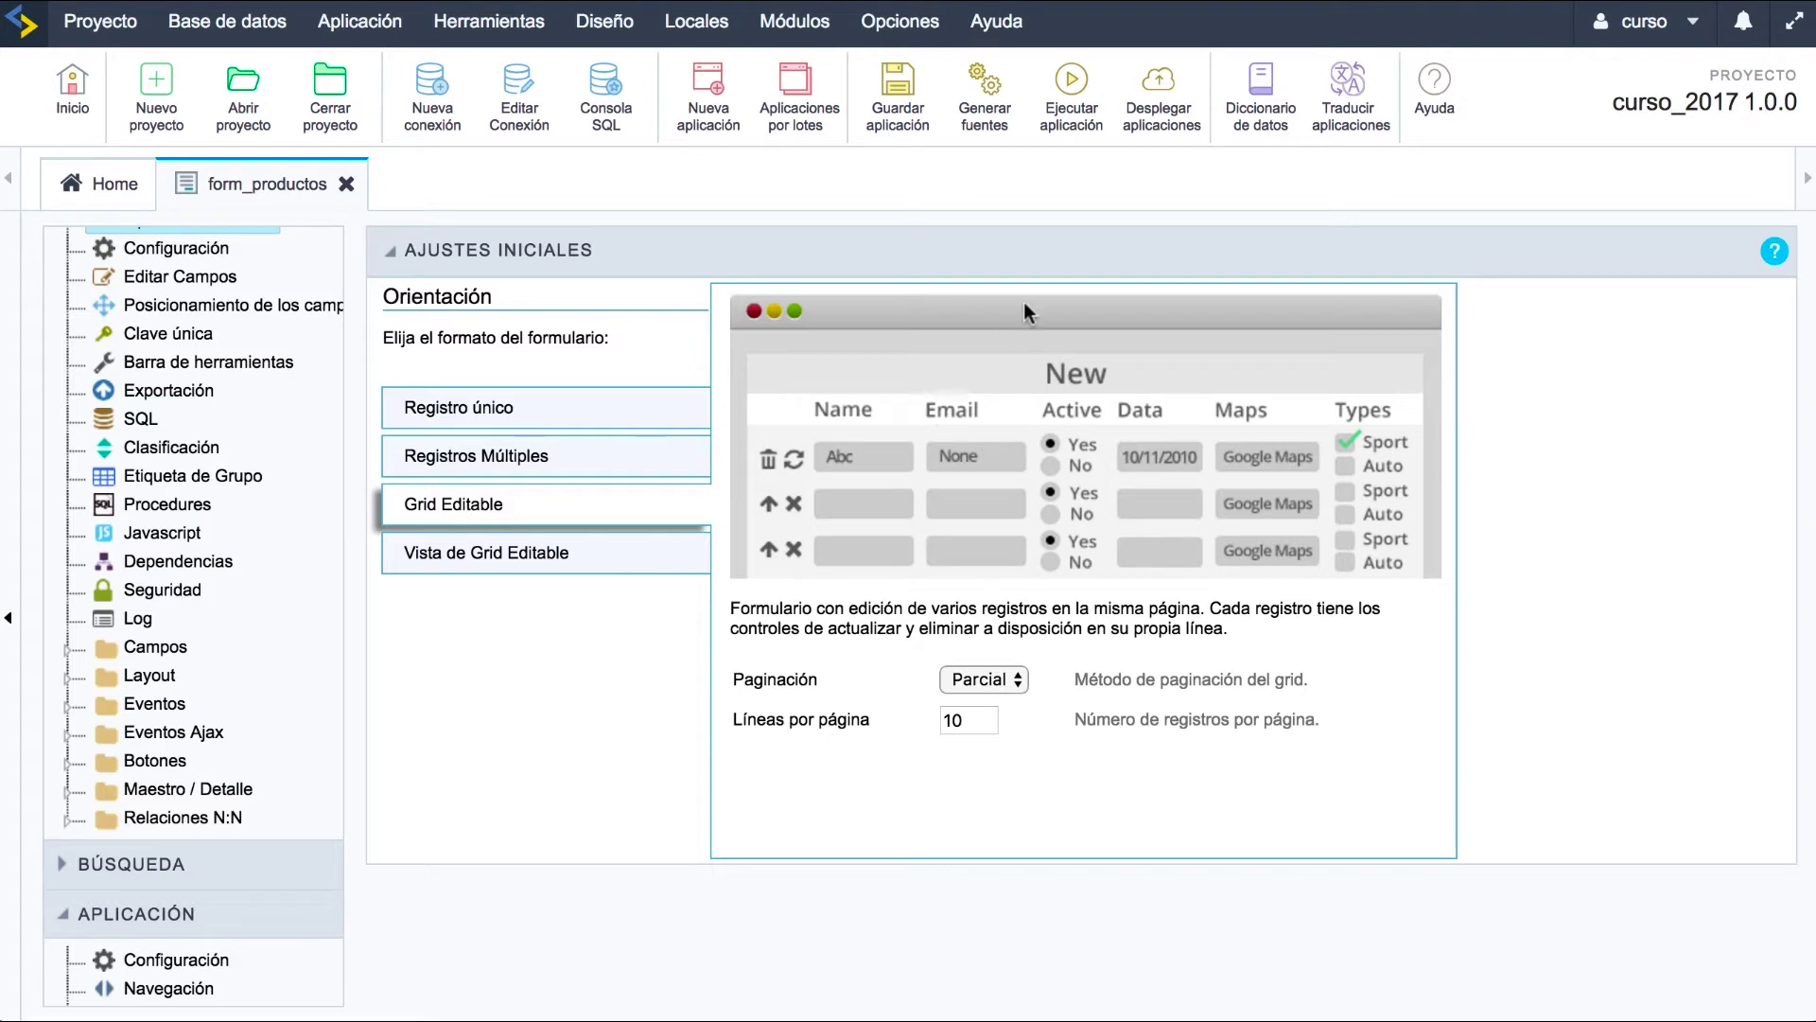
left_click(1075, 119)
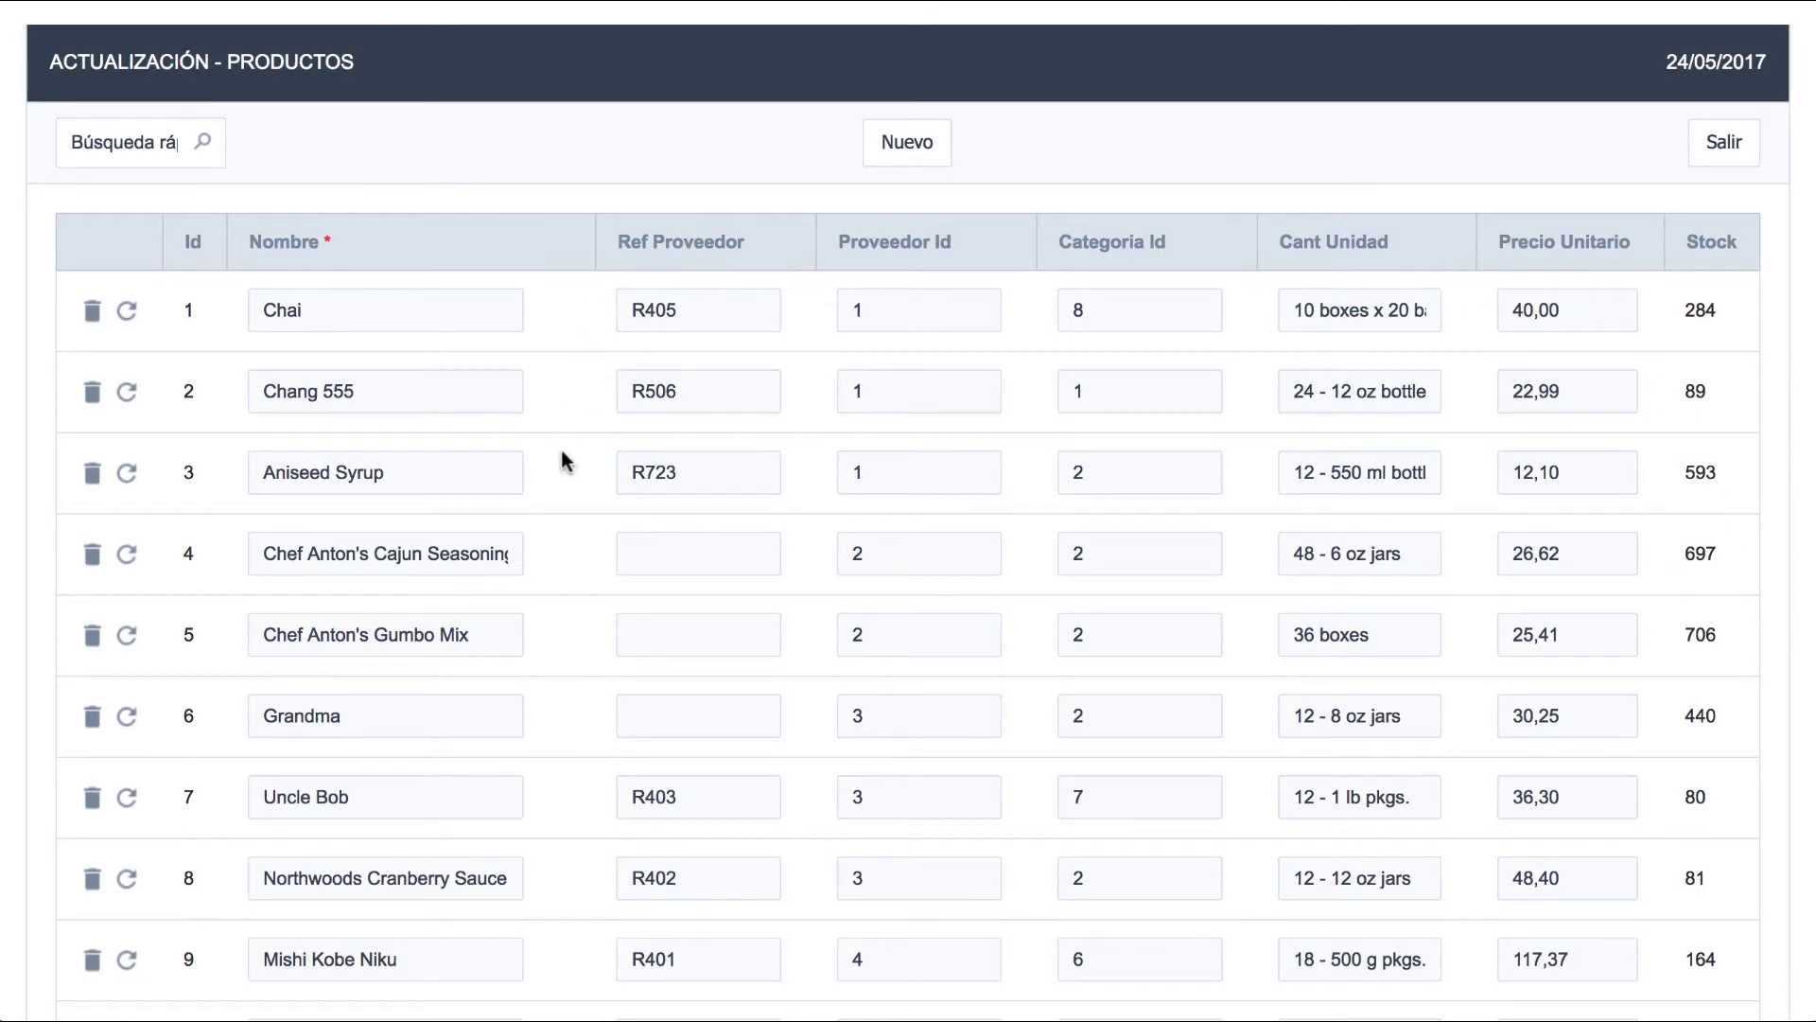
left_click(662, 558)
key("Tab")
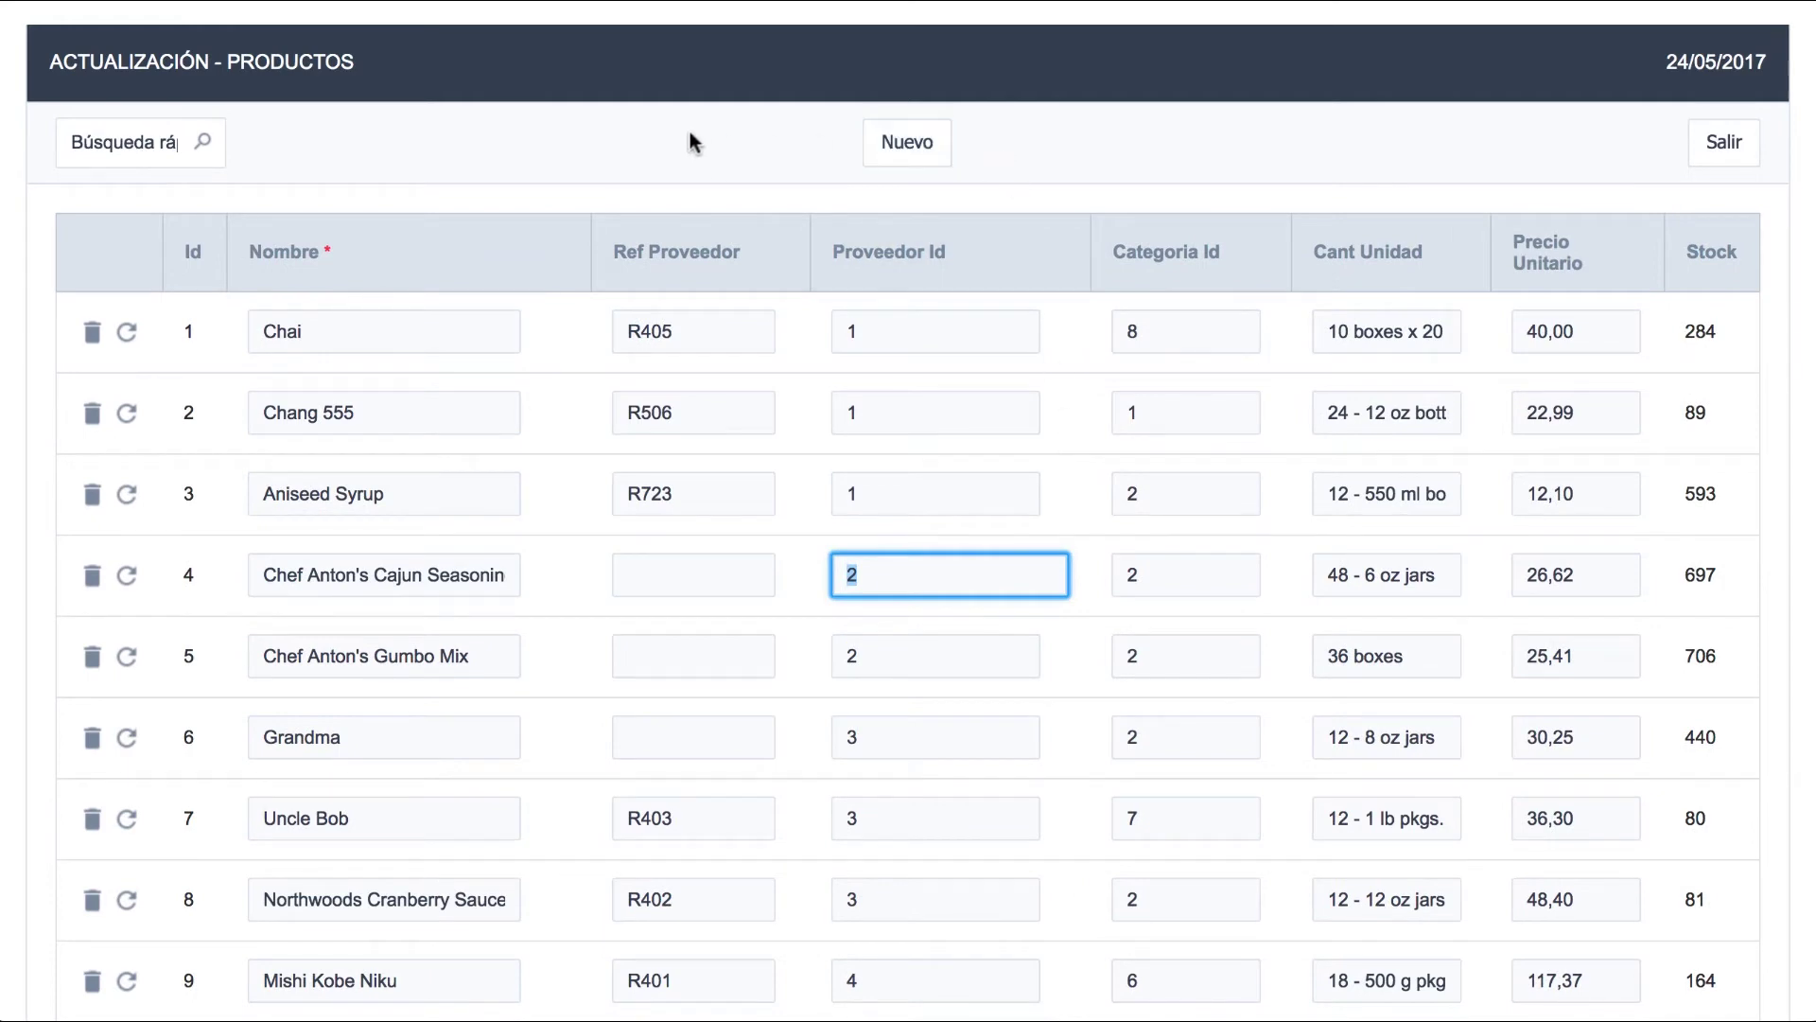
left_click(908, 142)
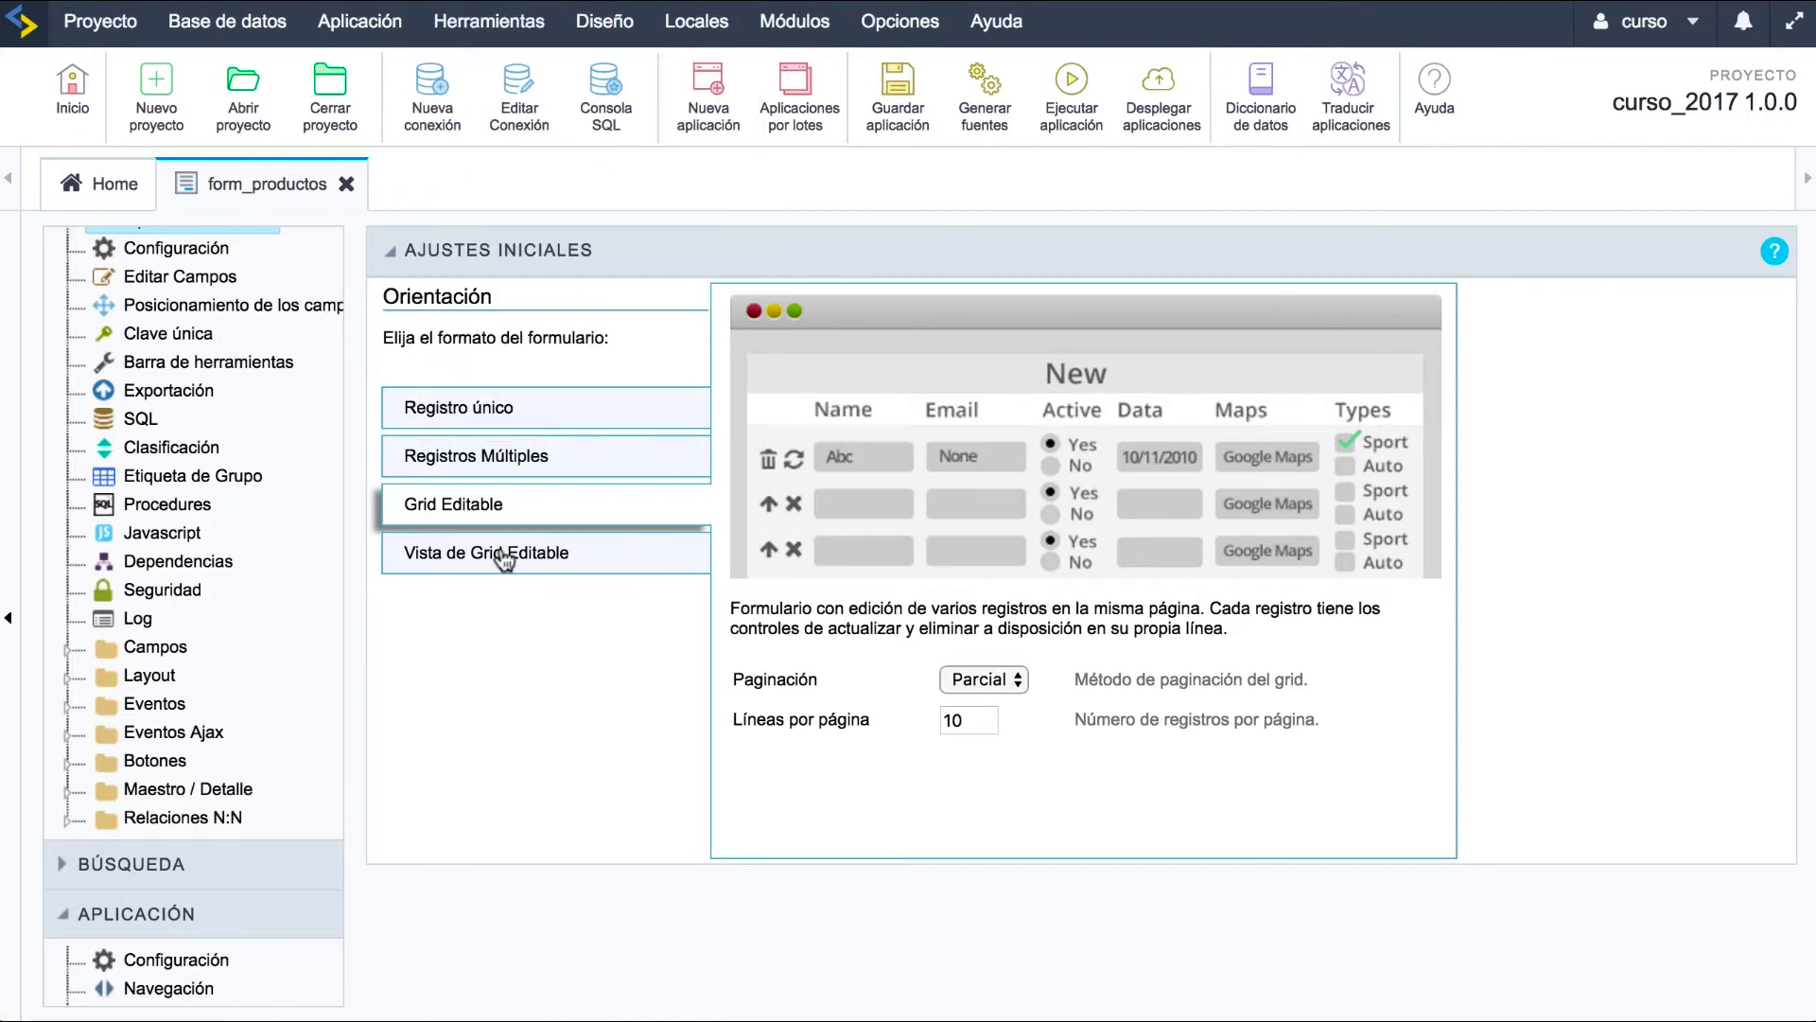
Change the form format to Vista de Grid Editable and run the application.
left_click(502, 556)
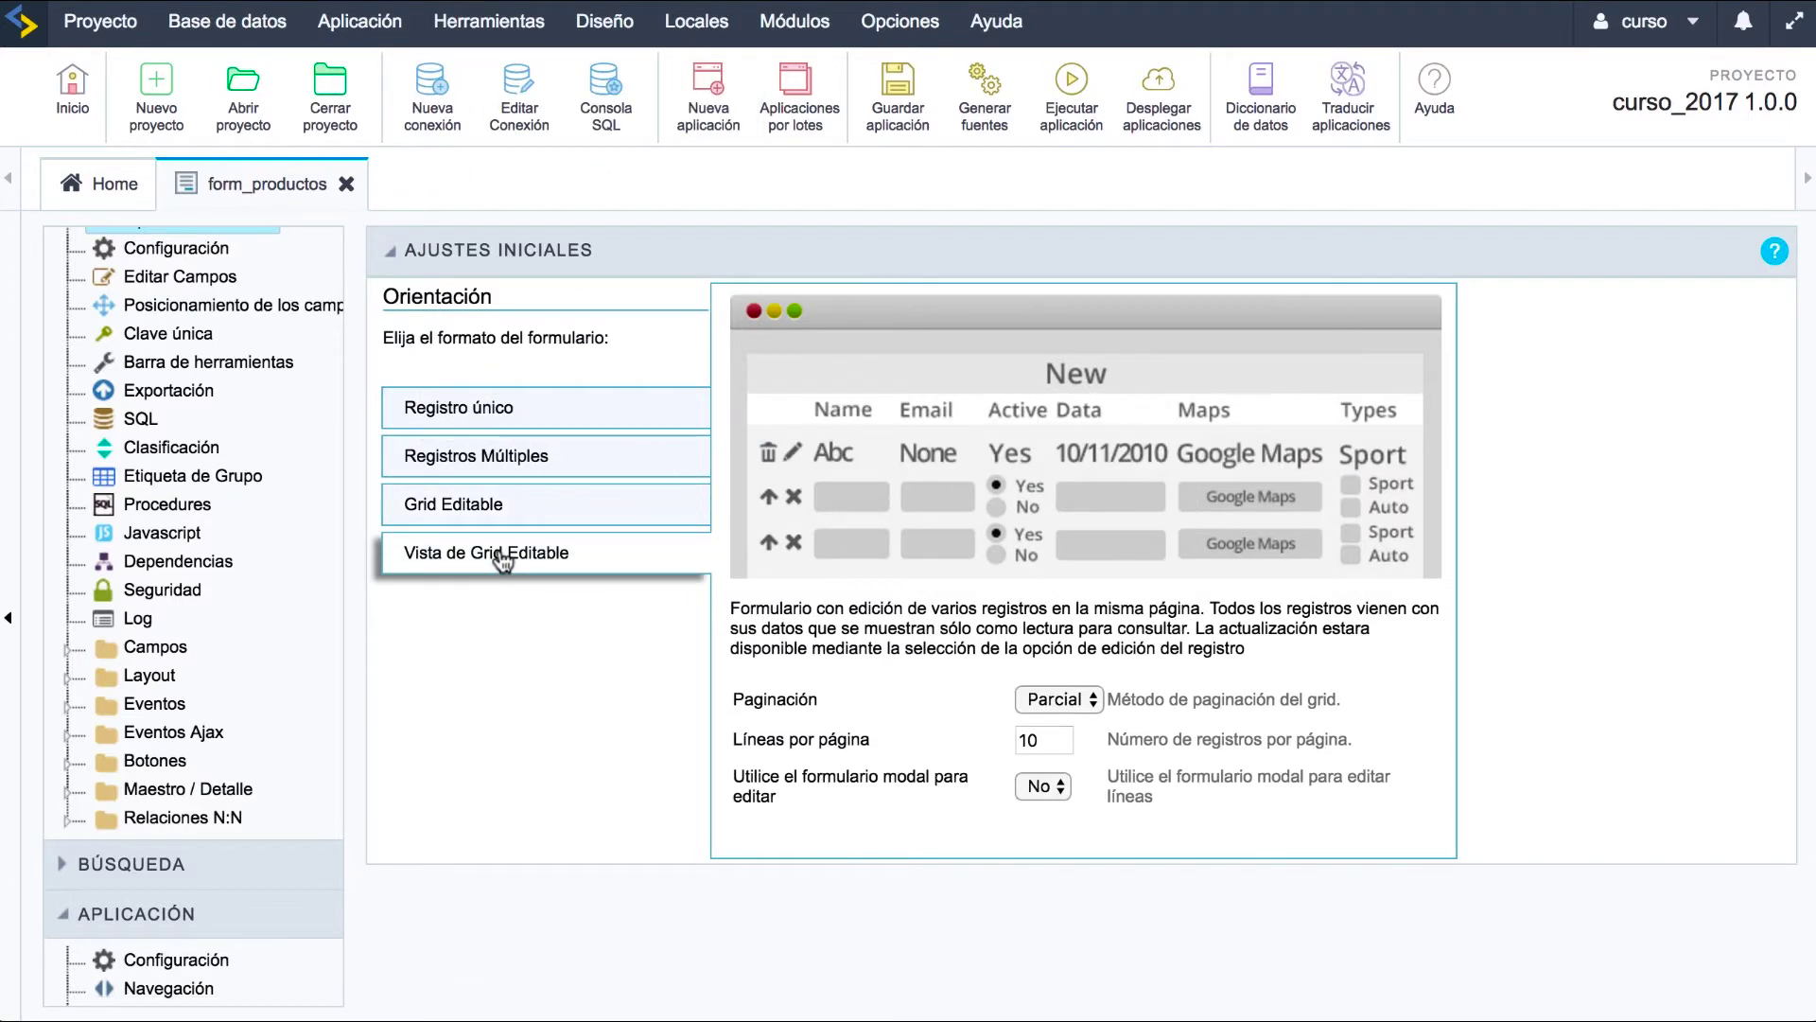
left_click(1069, 114)
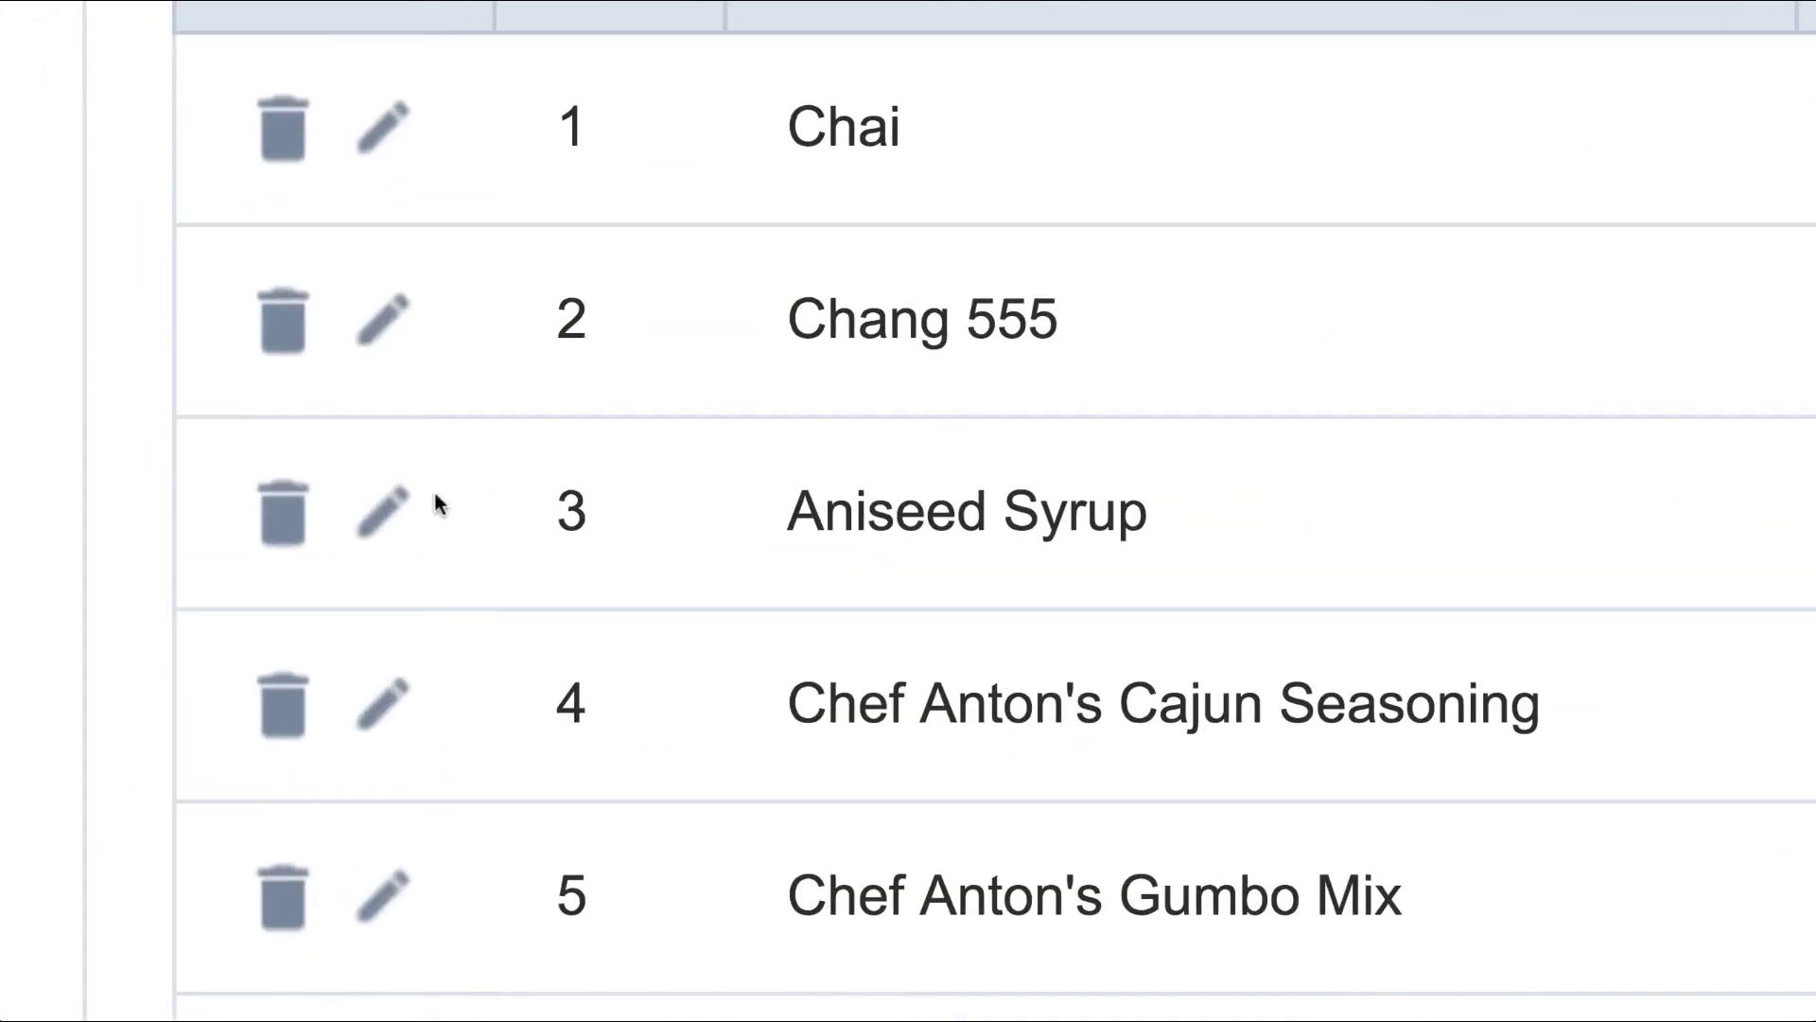
Open the Aniseed Syrup record for inline editing and go through its editable fields.
left_click(384, 511)
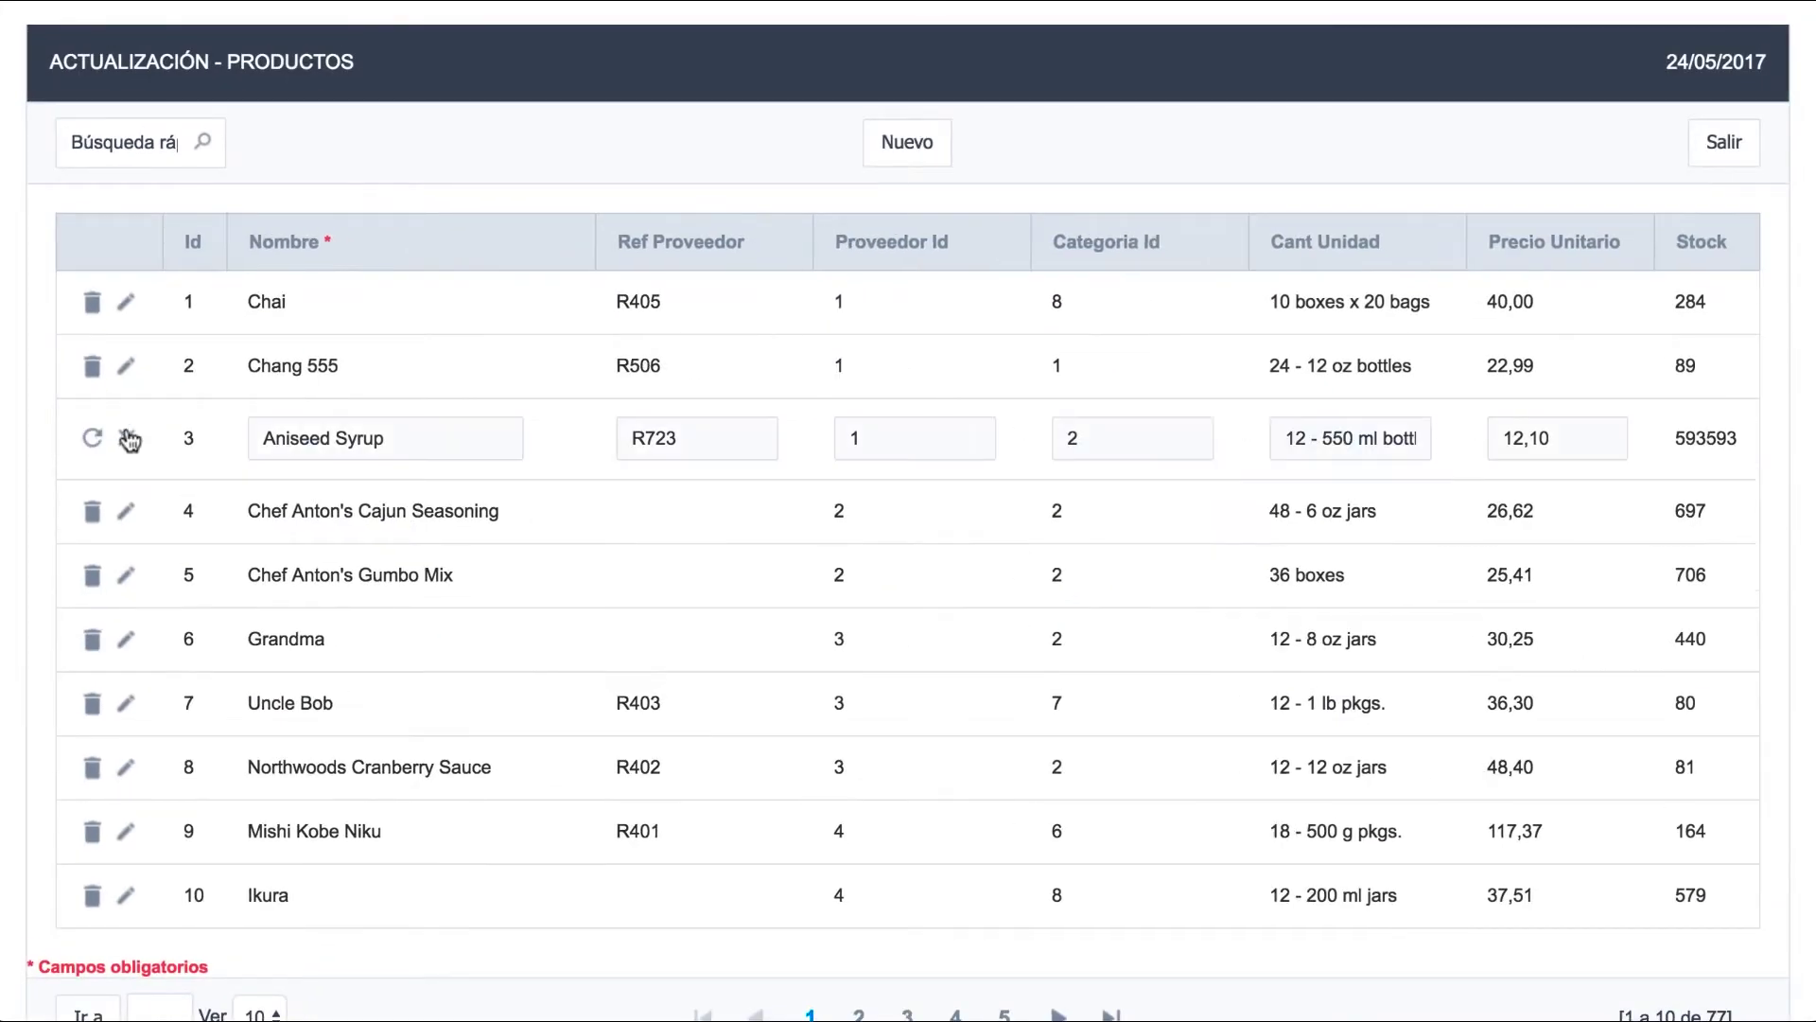
left_click(305, 444)
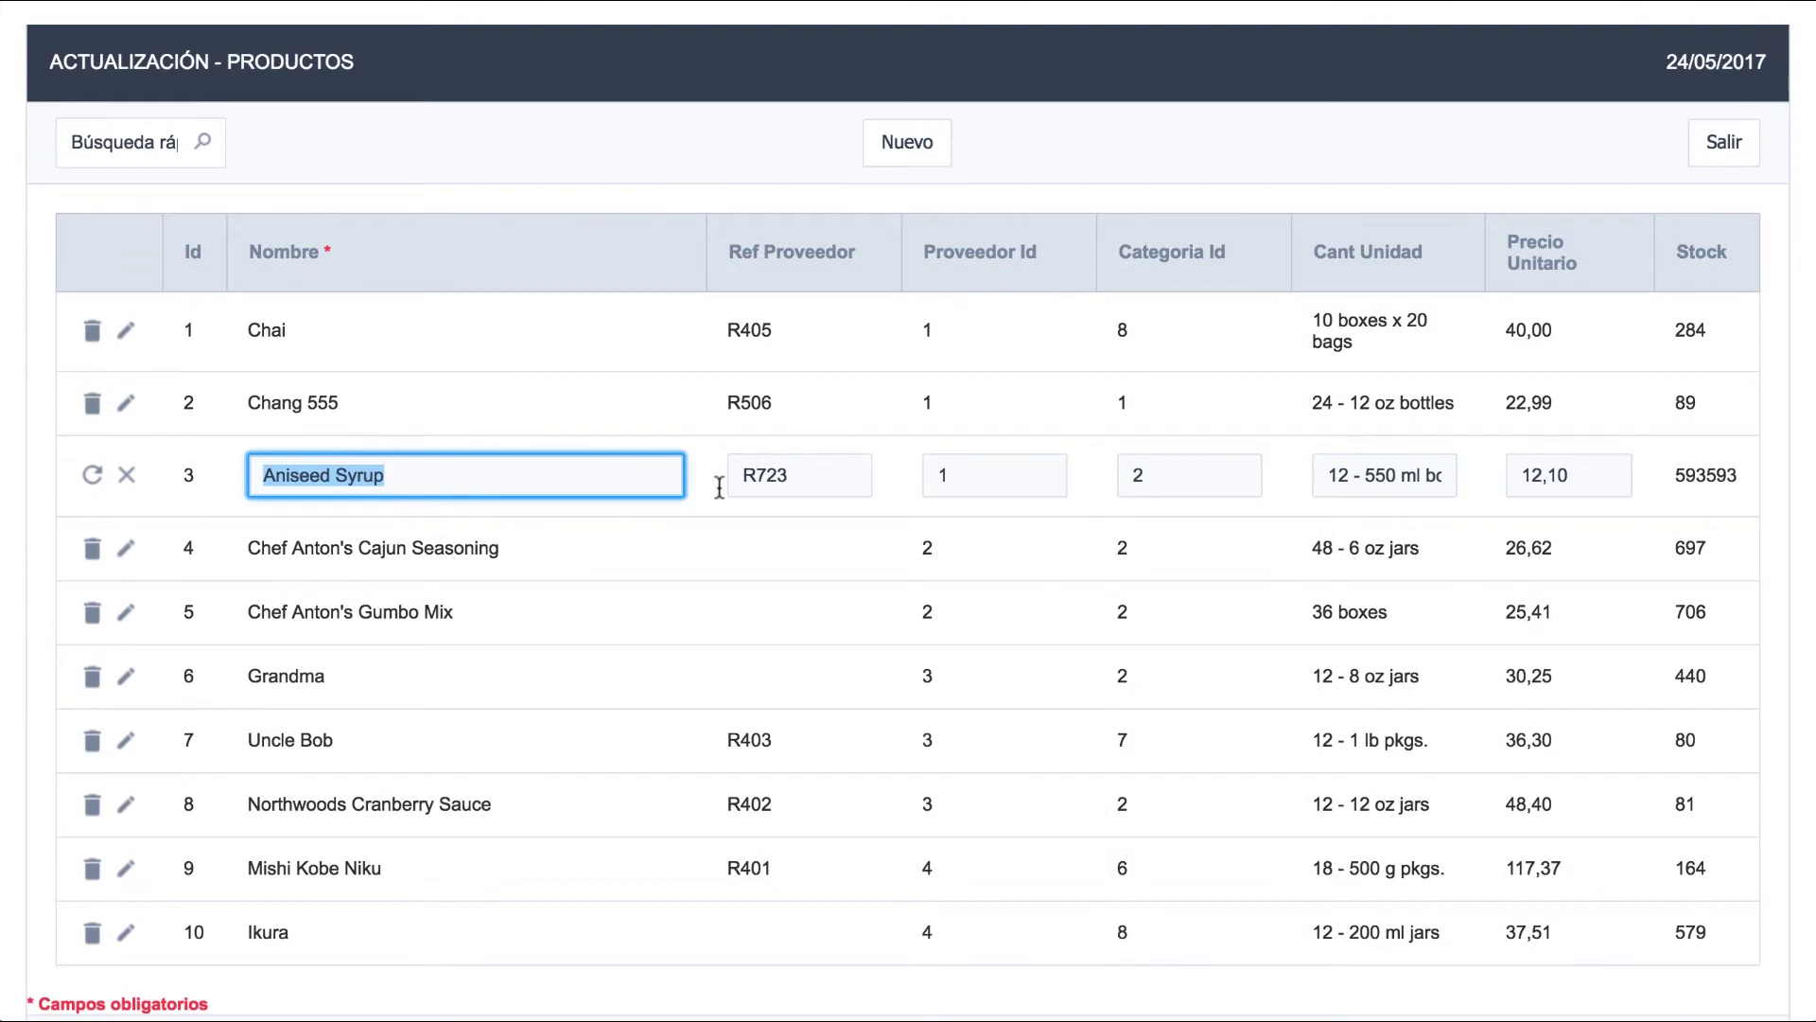
left_click(791, 480)
left_click(1193, 479)
left_click(1359, 482)
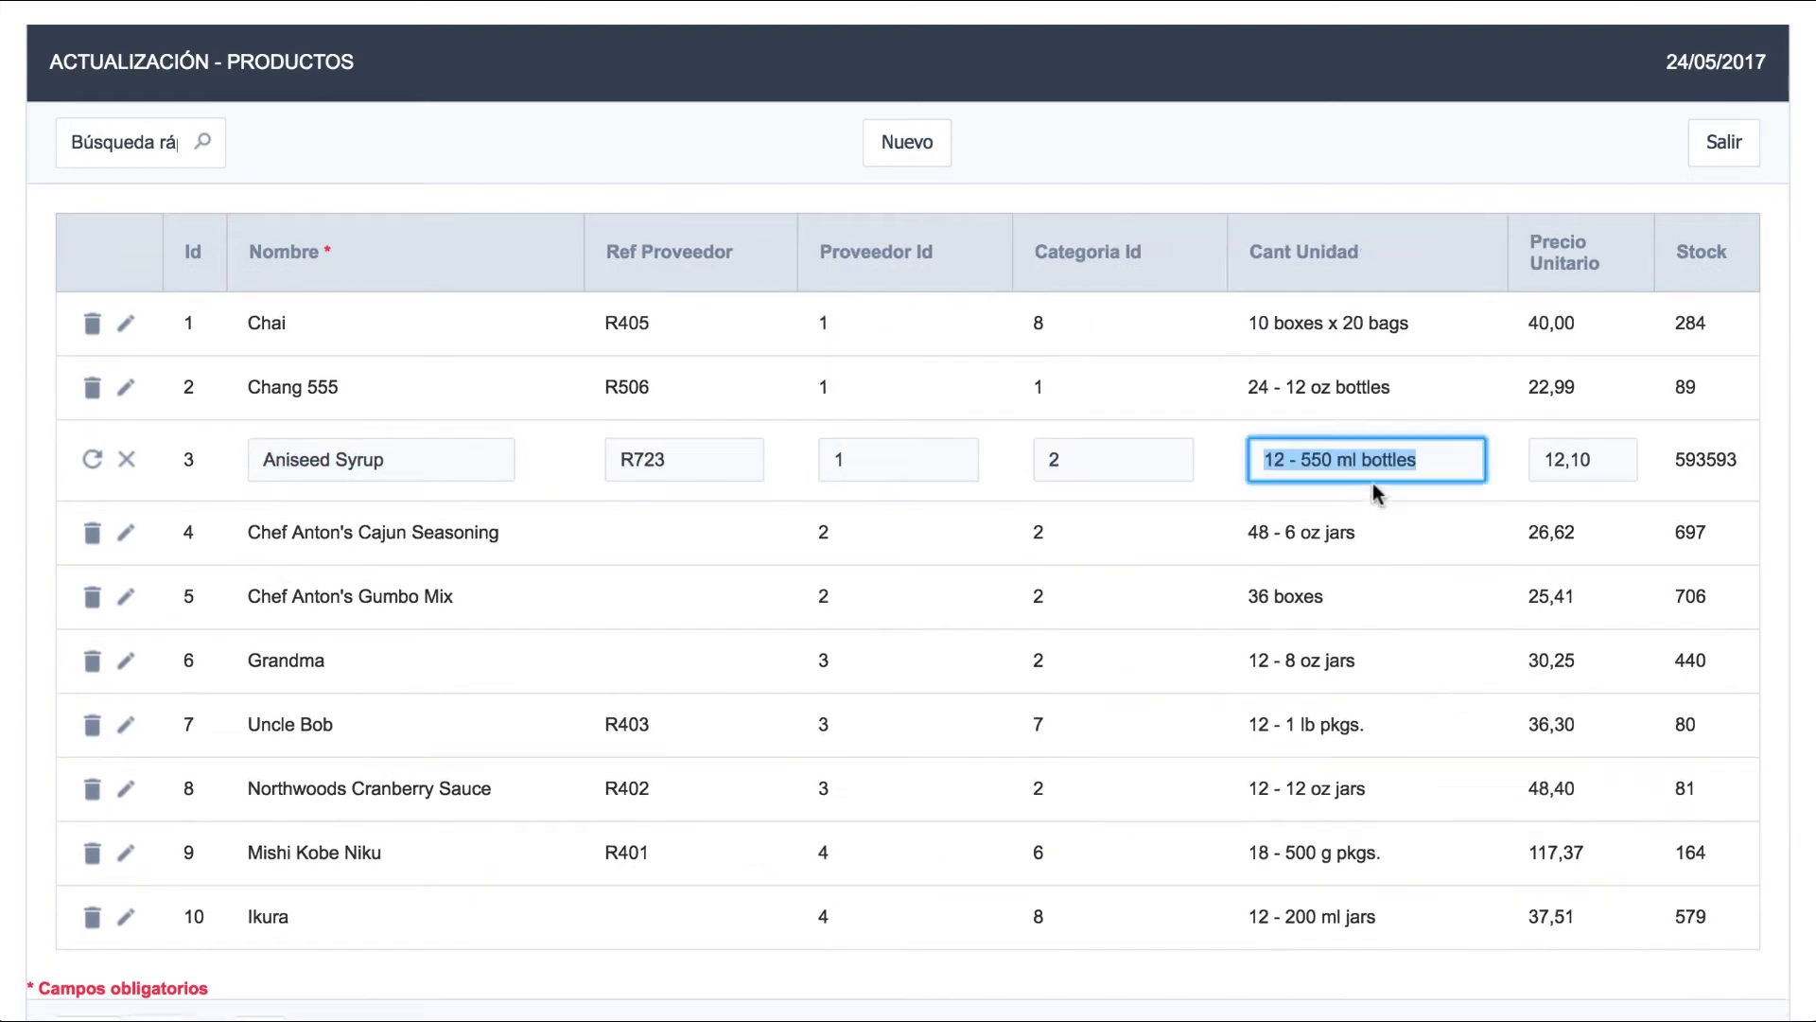
left_click(1598, 465)
left_click(1723, 456)
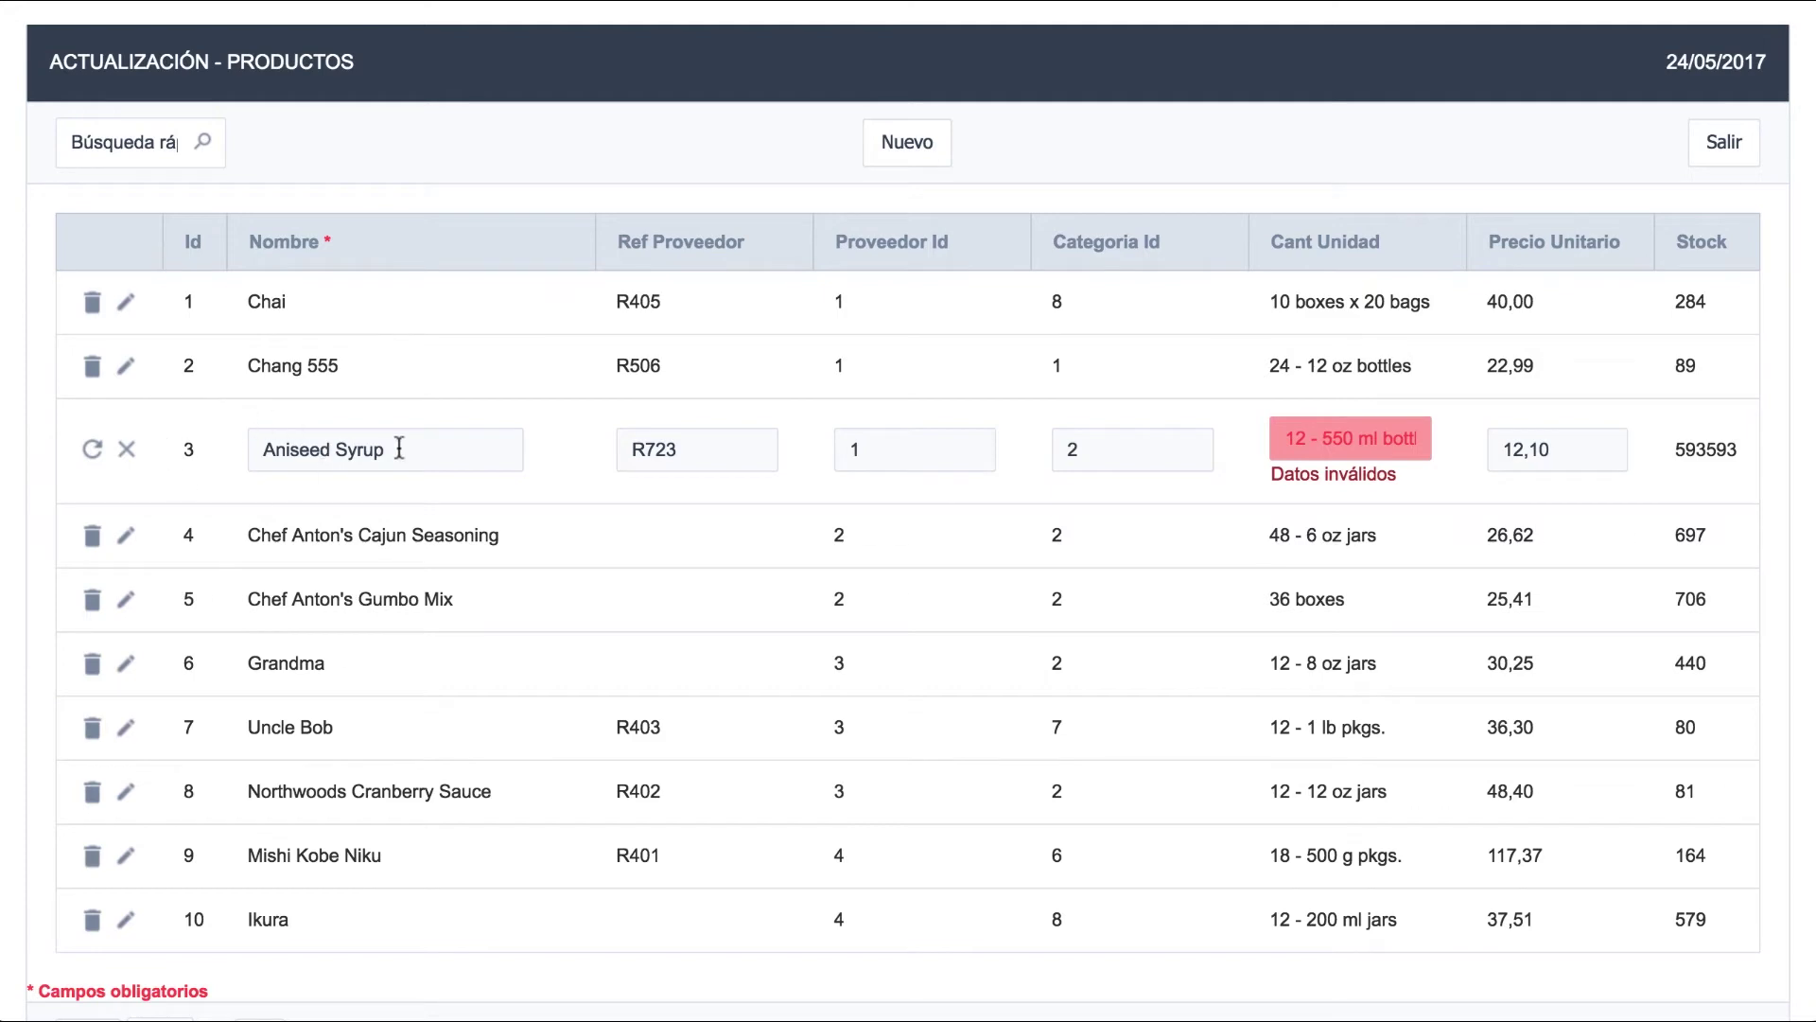
Try to update the Aniseed Syrup record, dismiss the error message and cancel the row's editing.
left_click(92, 448)
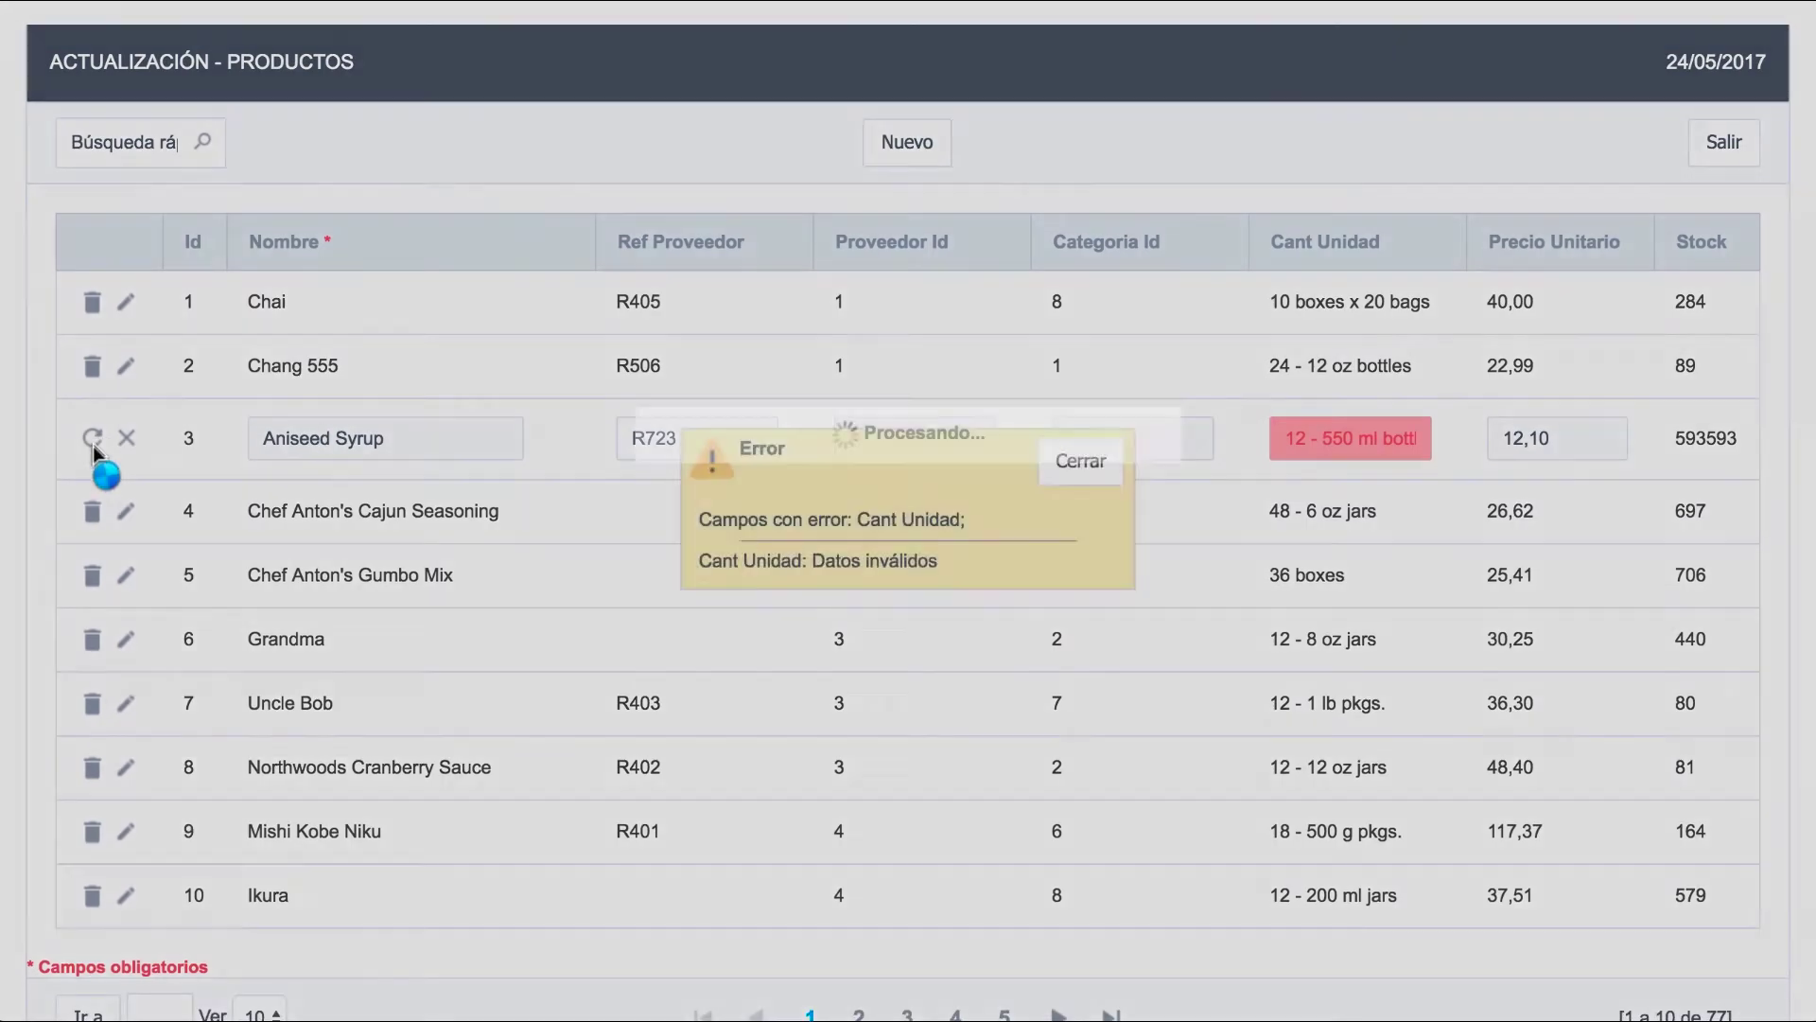
left_click(1080, 461)
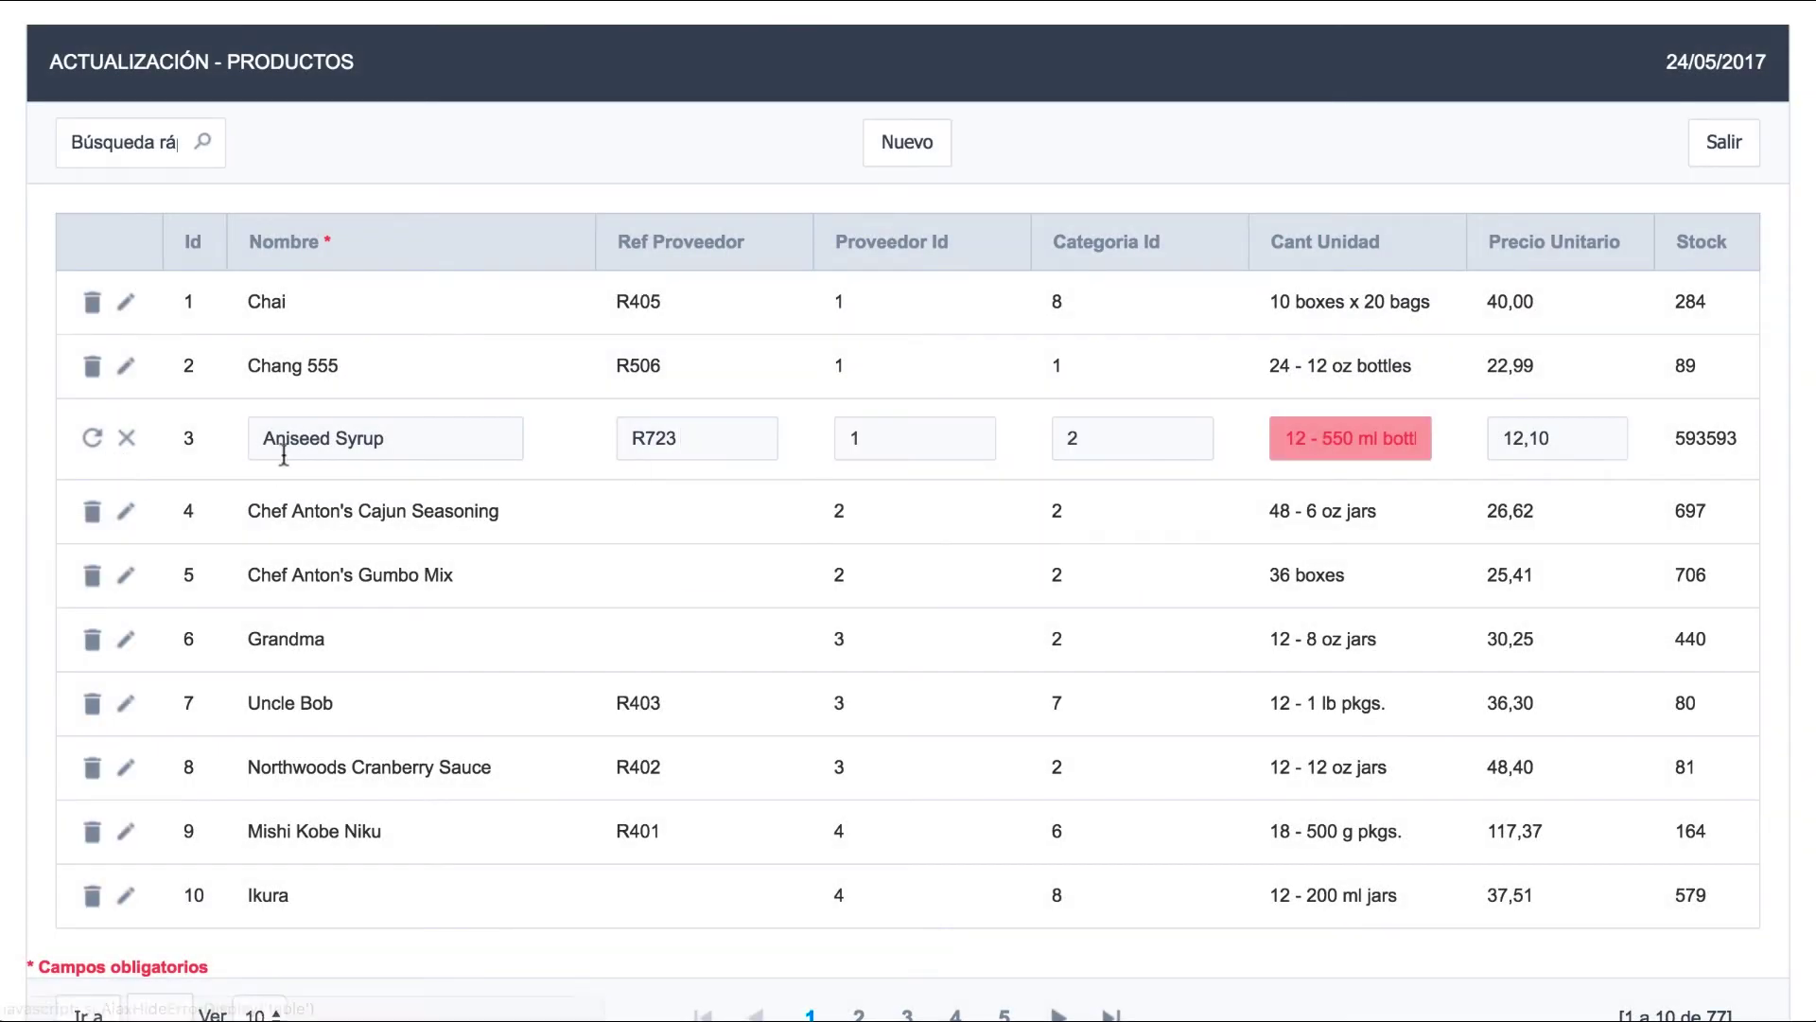
left_click(127, 439)
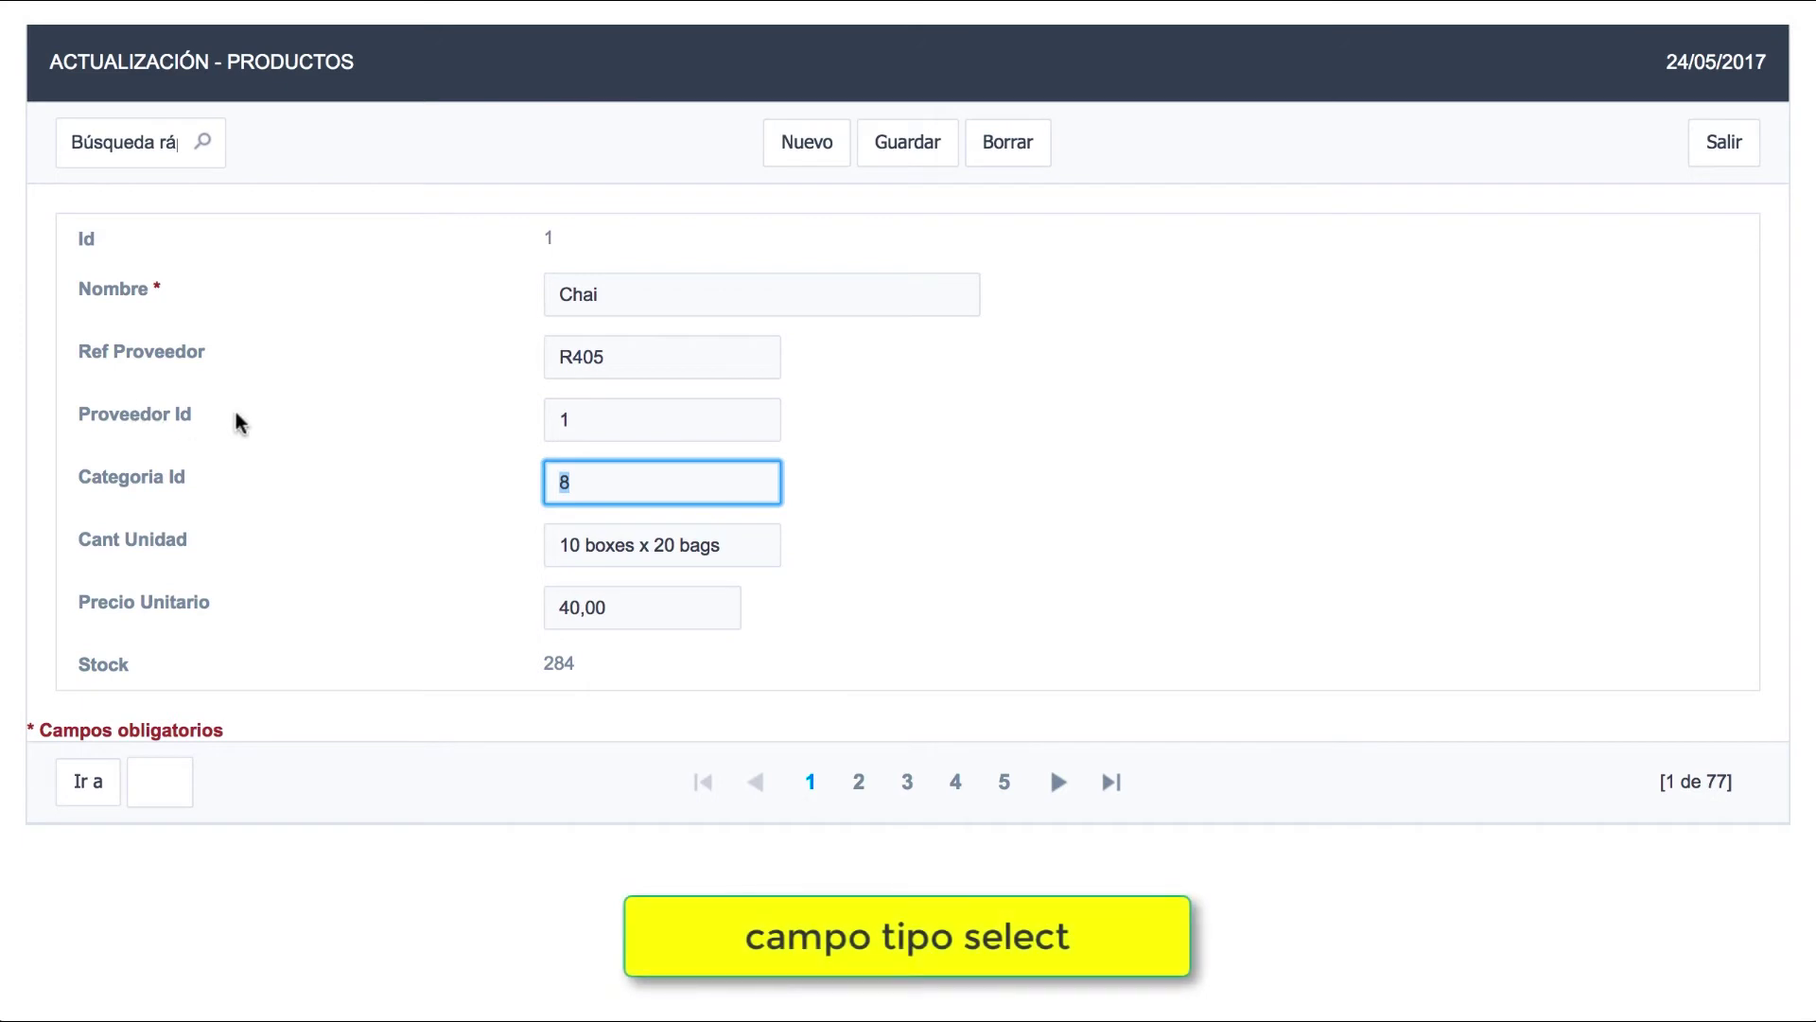
Examine the Proveedor Id and Categoria Id fields of the first product in the single-record form.
left_click(593, 422)
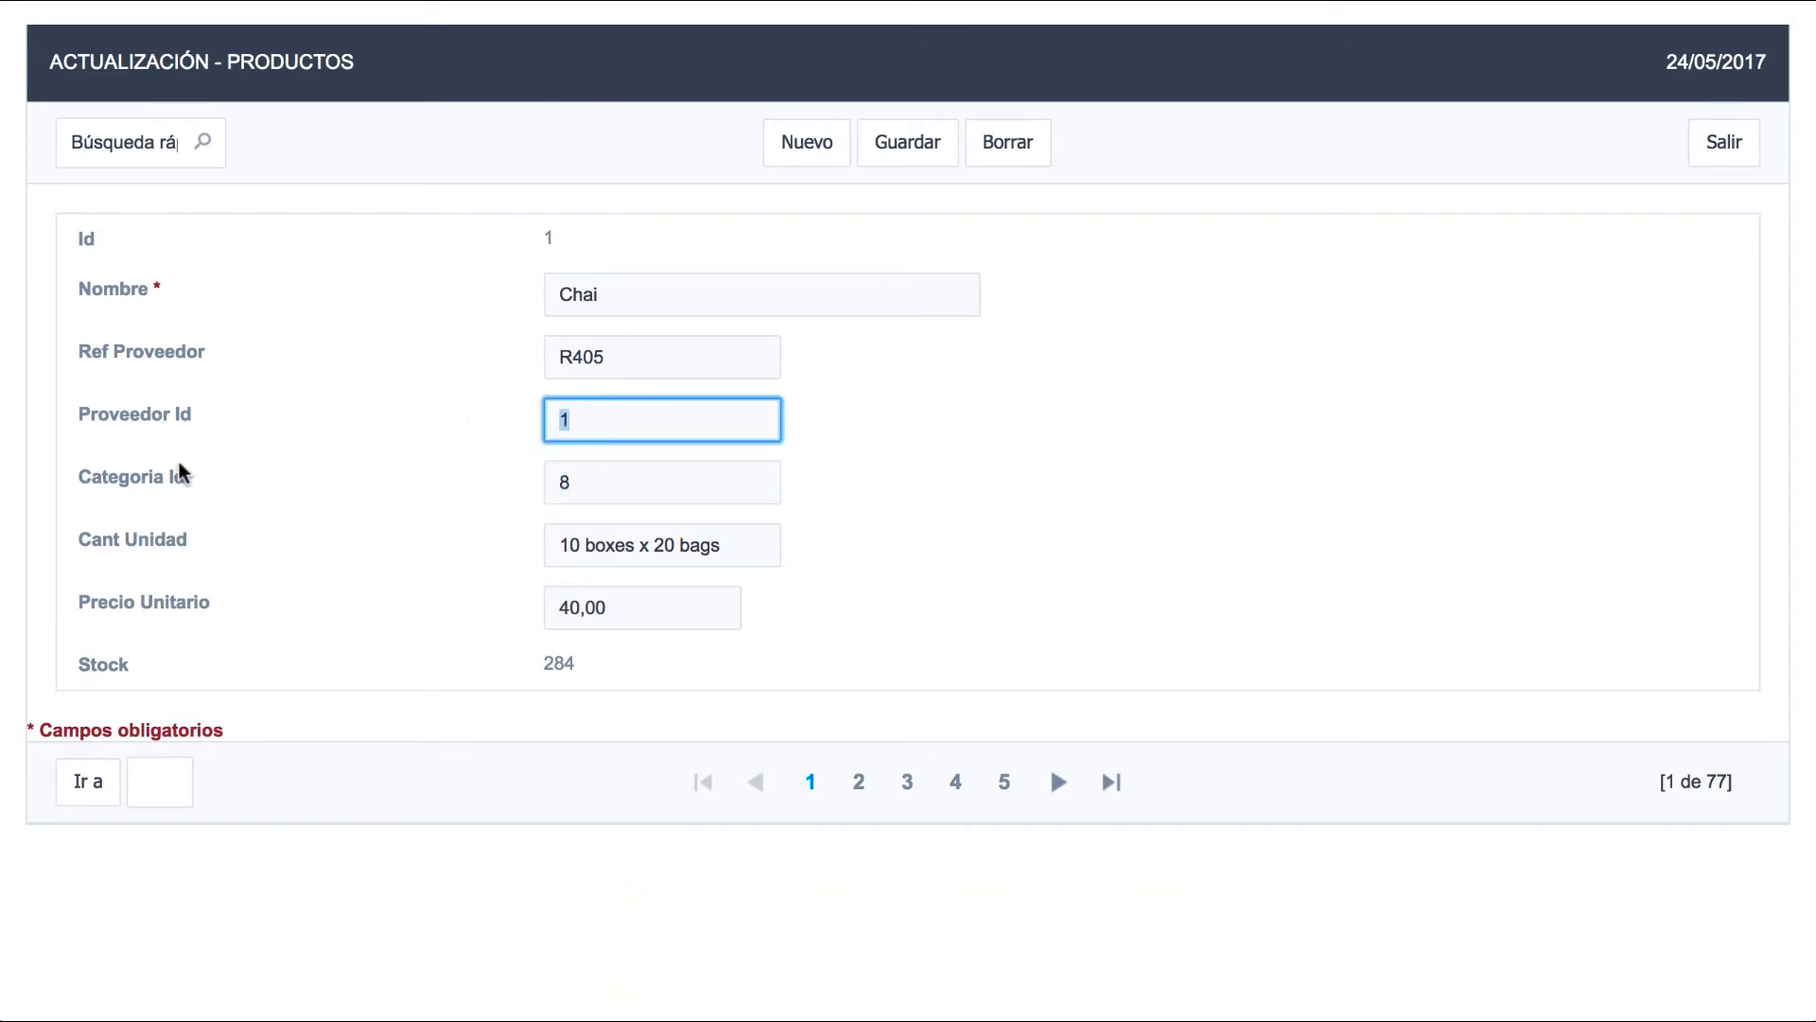
left_click(654, 487)
left_click(622, 431)
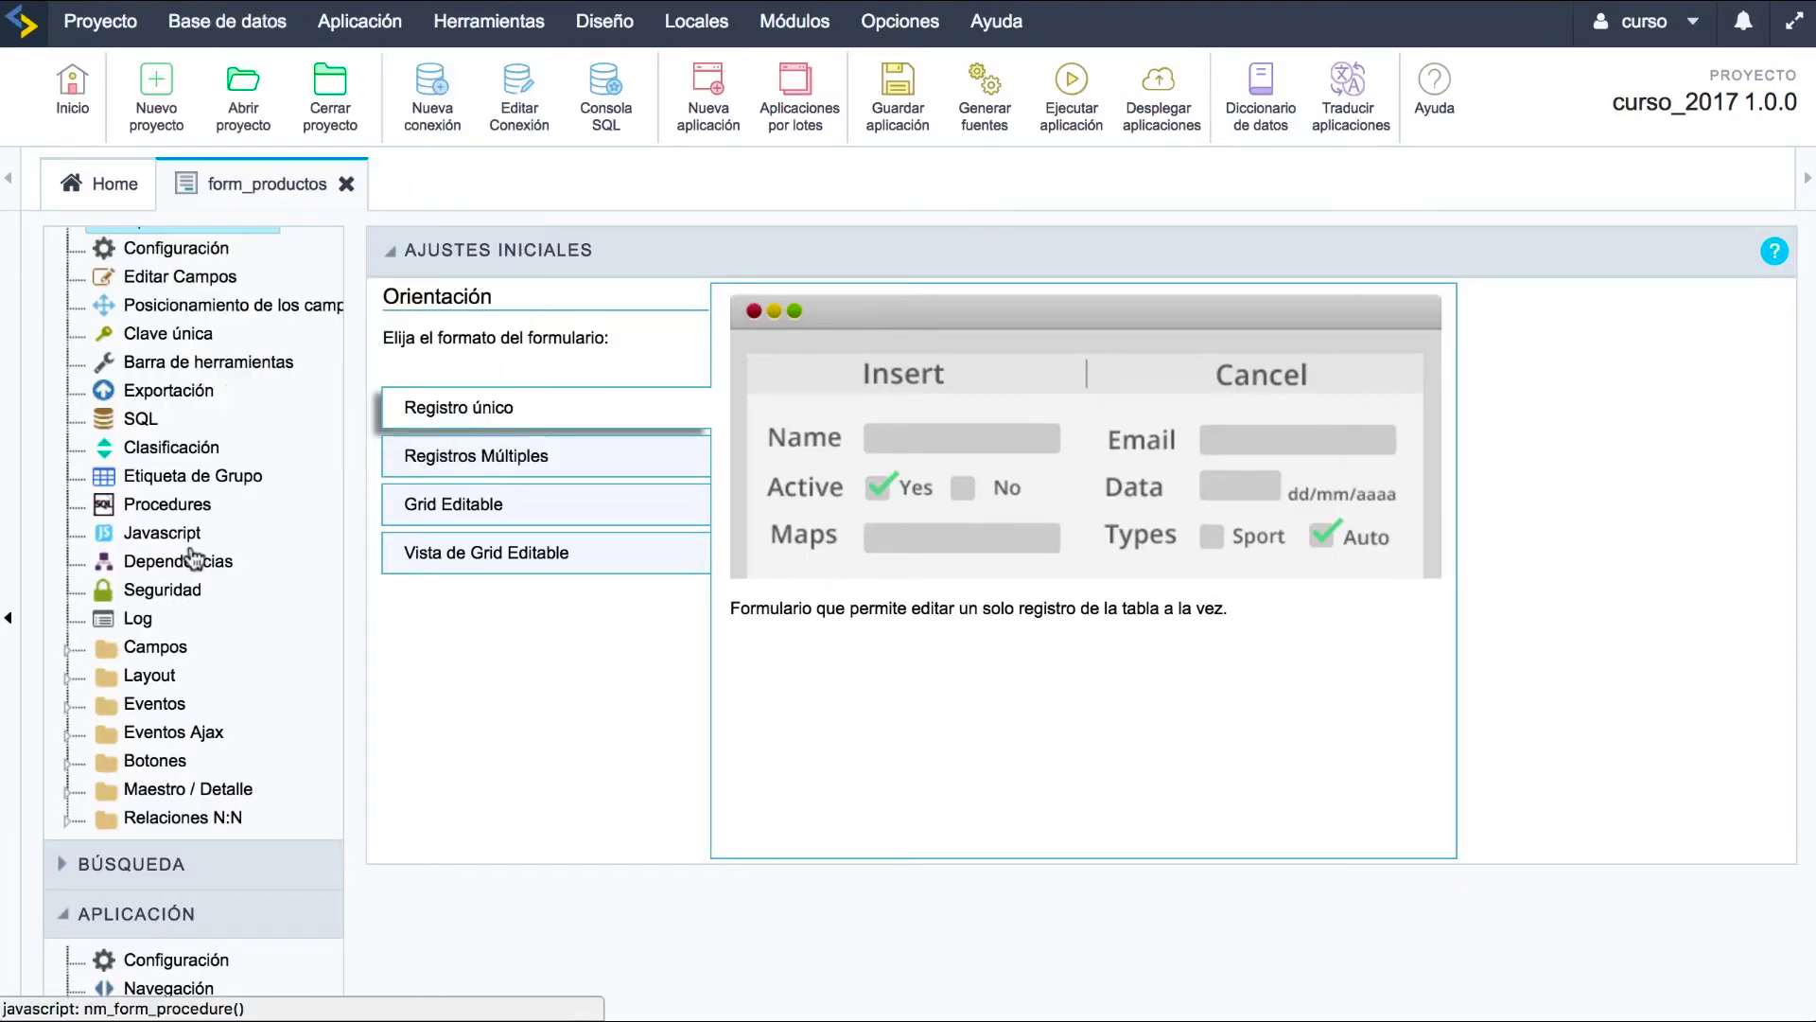
Open the settings of the proveedor_id field and choose Select as its data type.
left_click(72, 650)
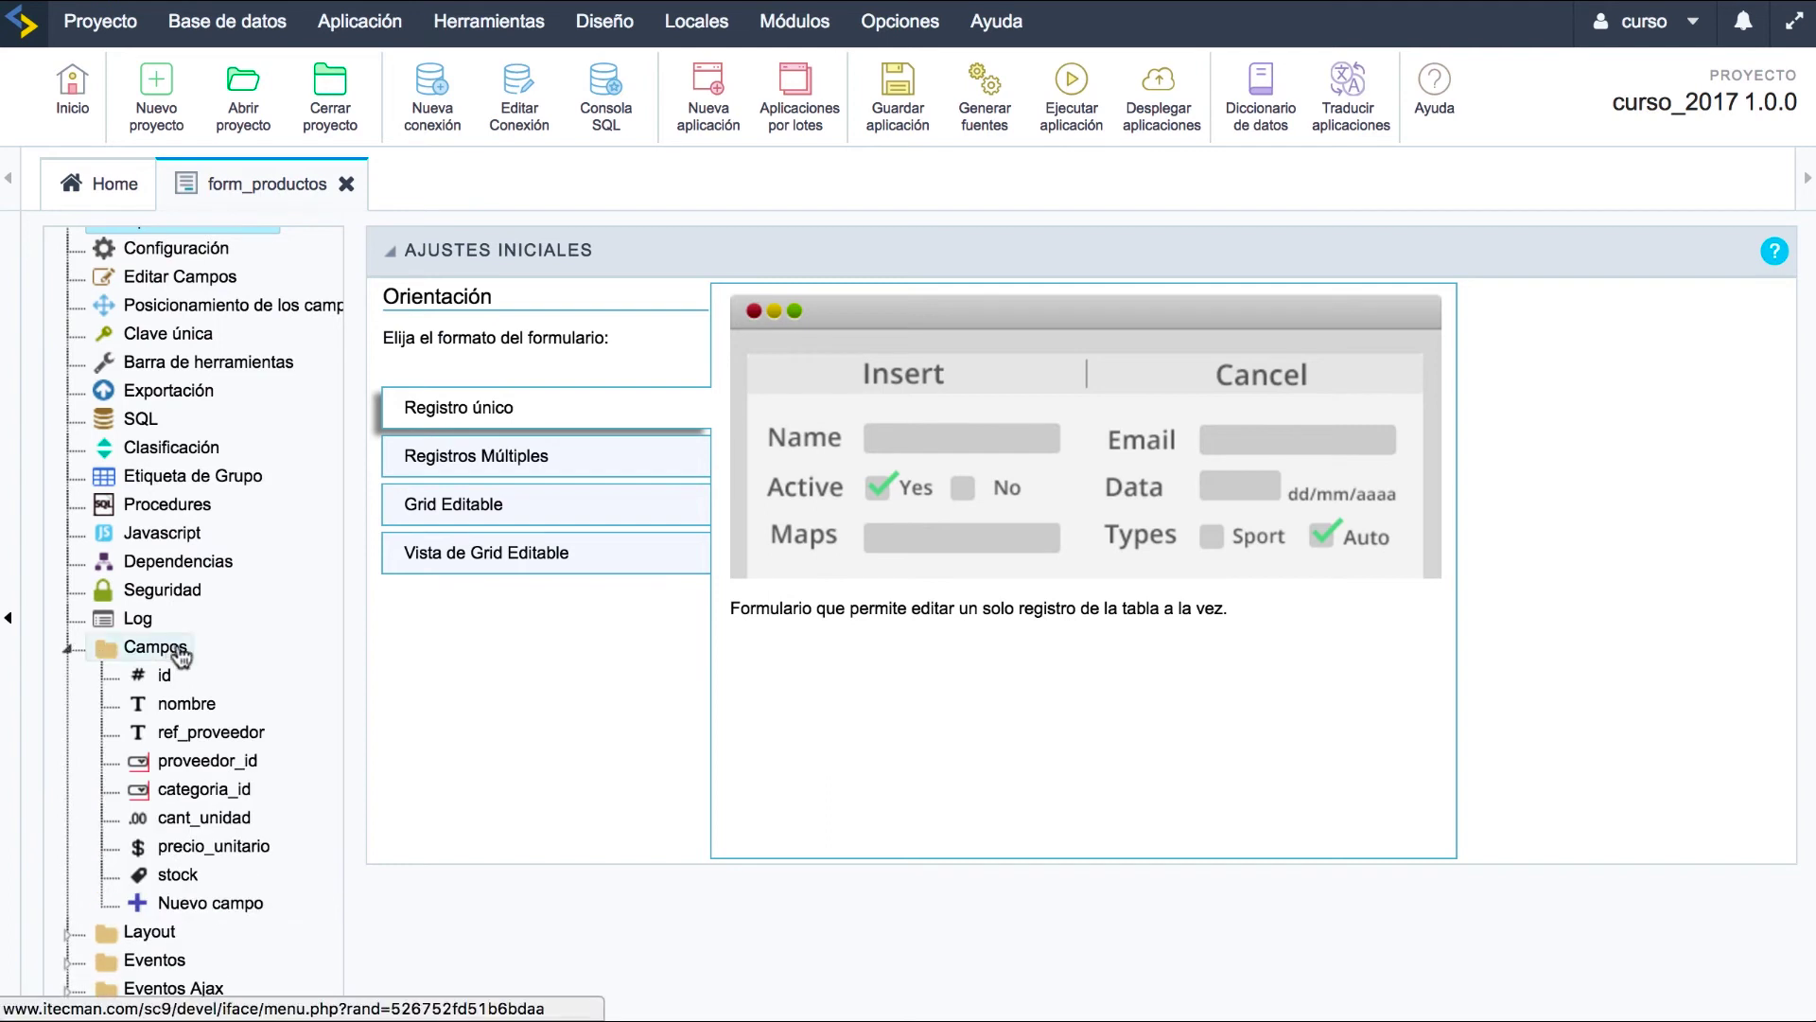
left_click(207, 762)
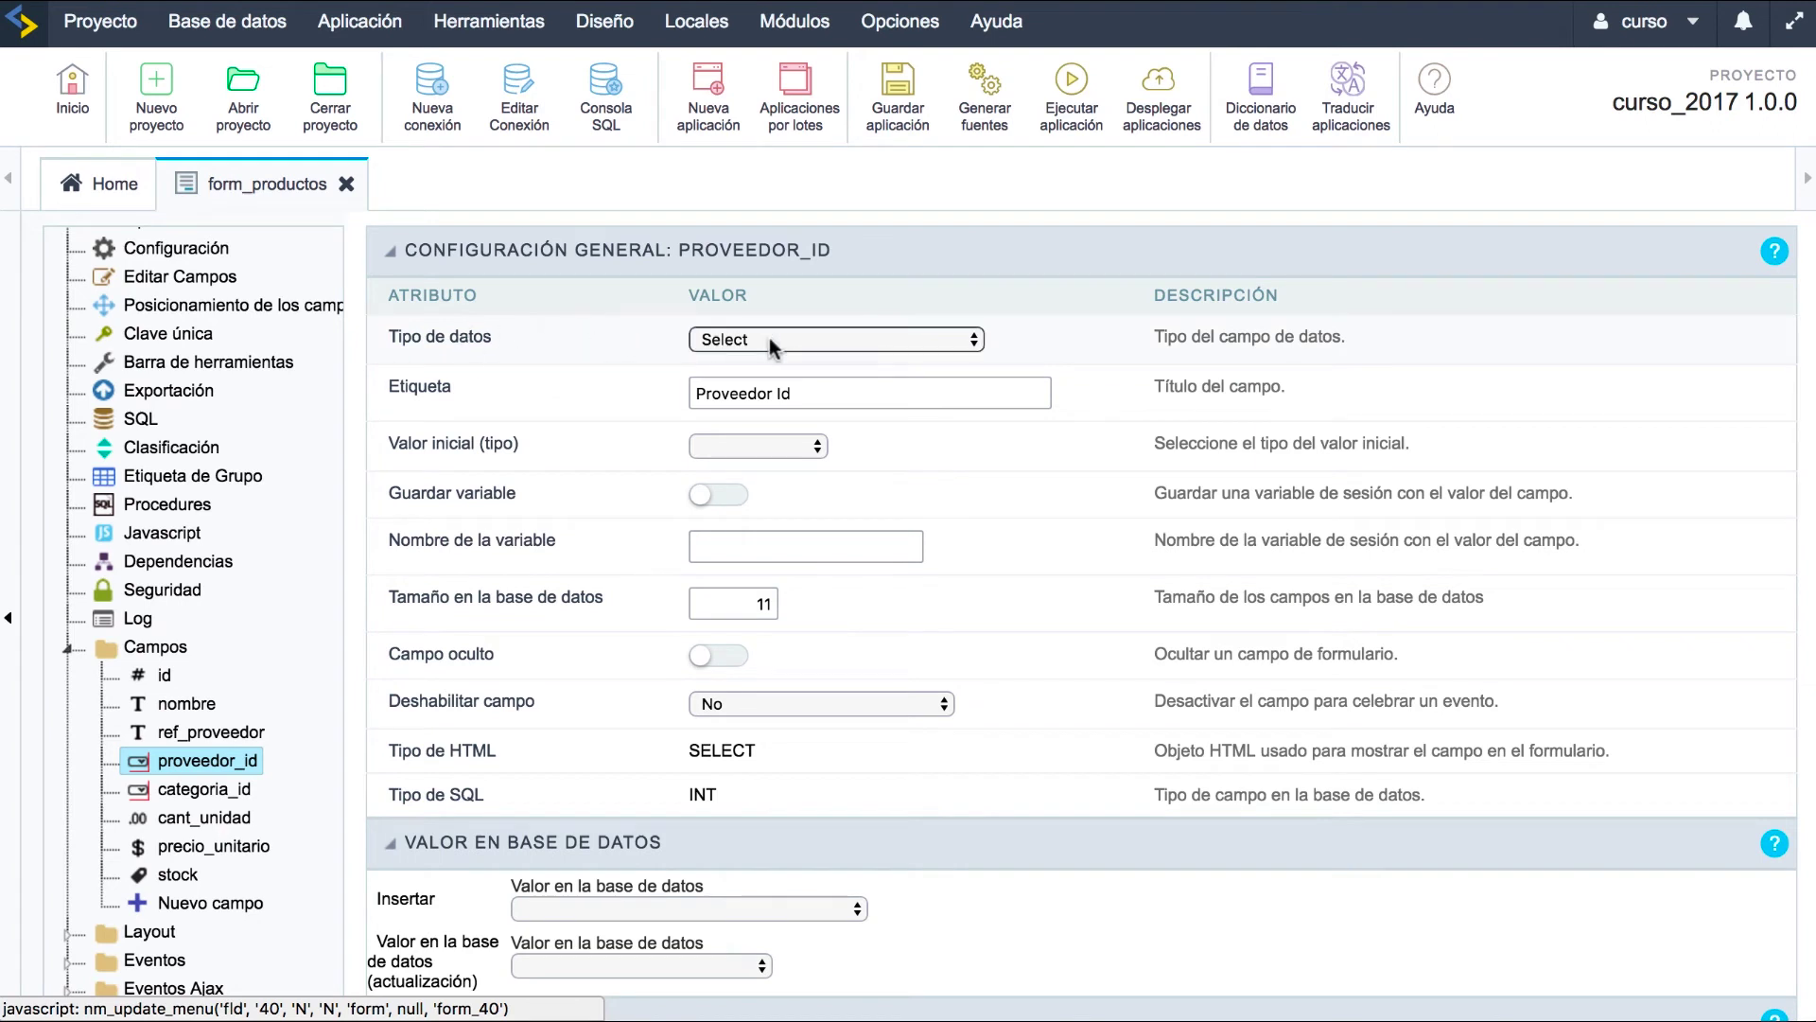
left_click(827, 341)
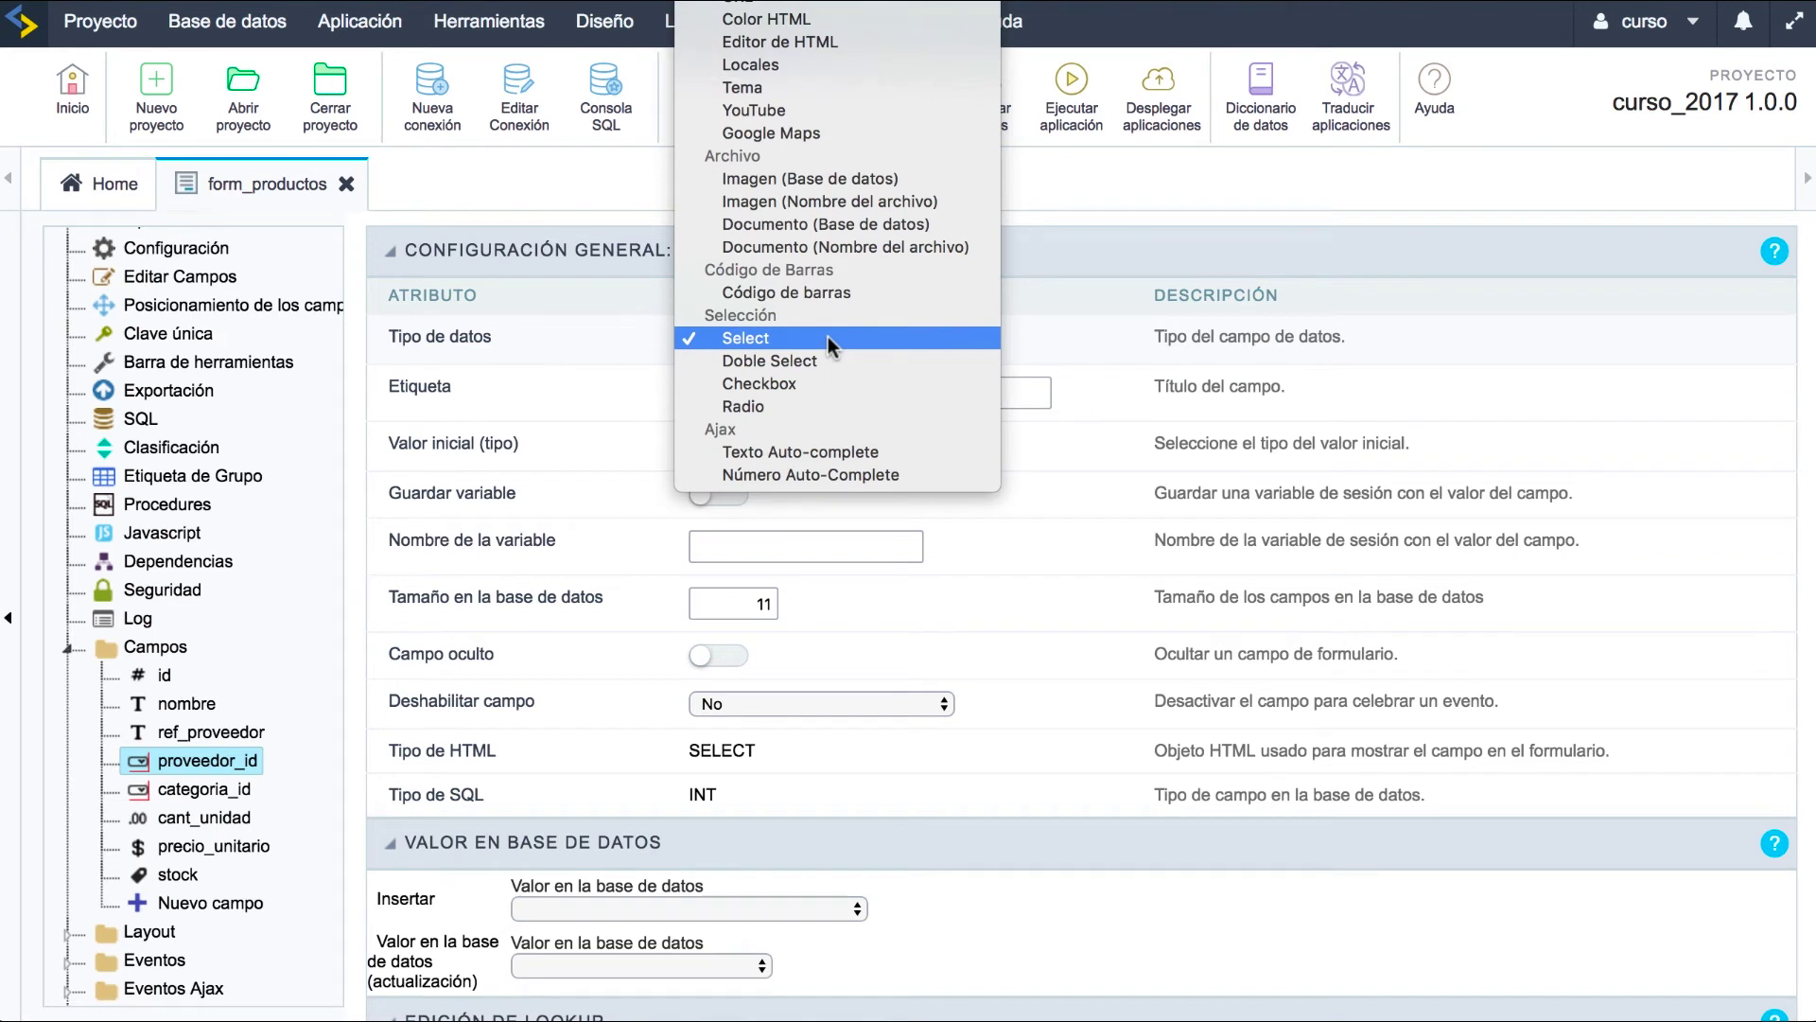
scroll(870, 338, "up", 5)
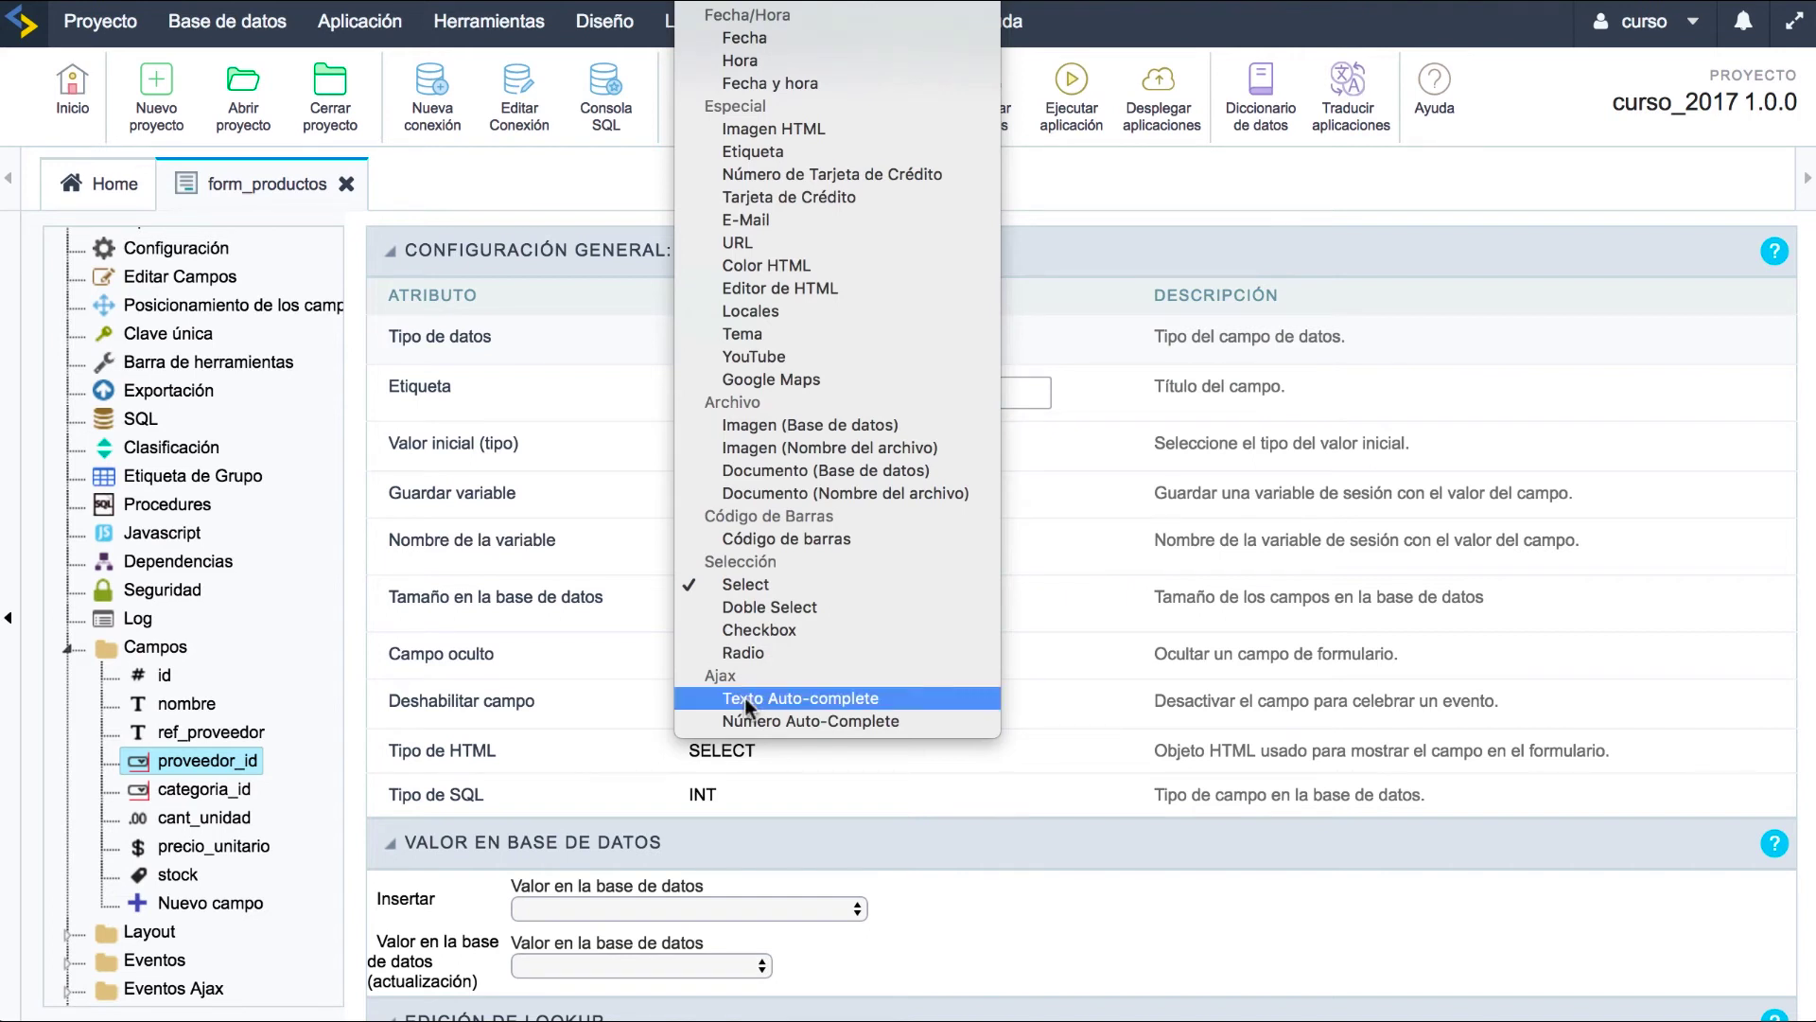
left_click(764, 583)
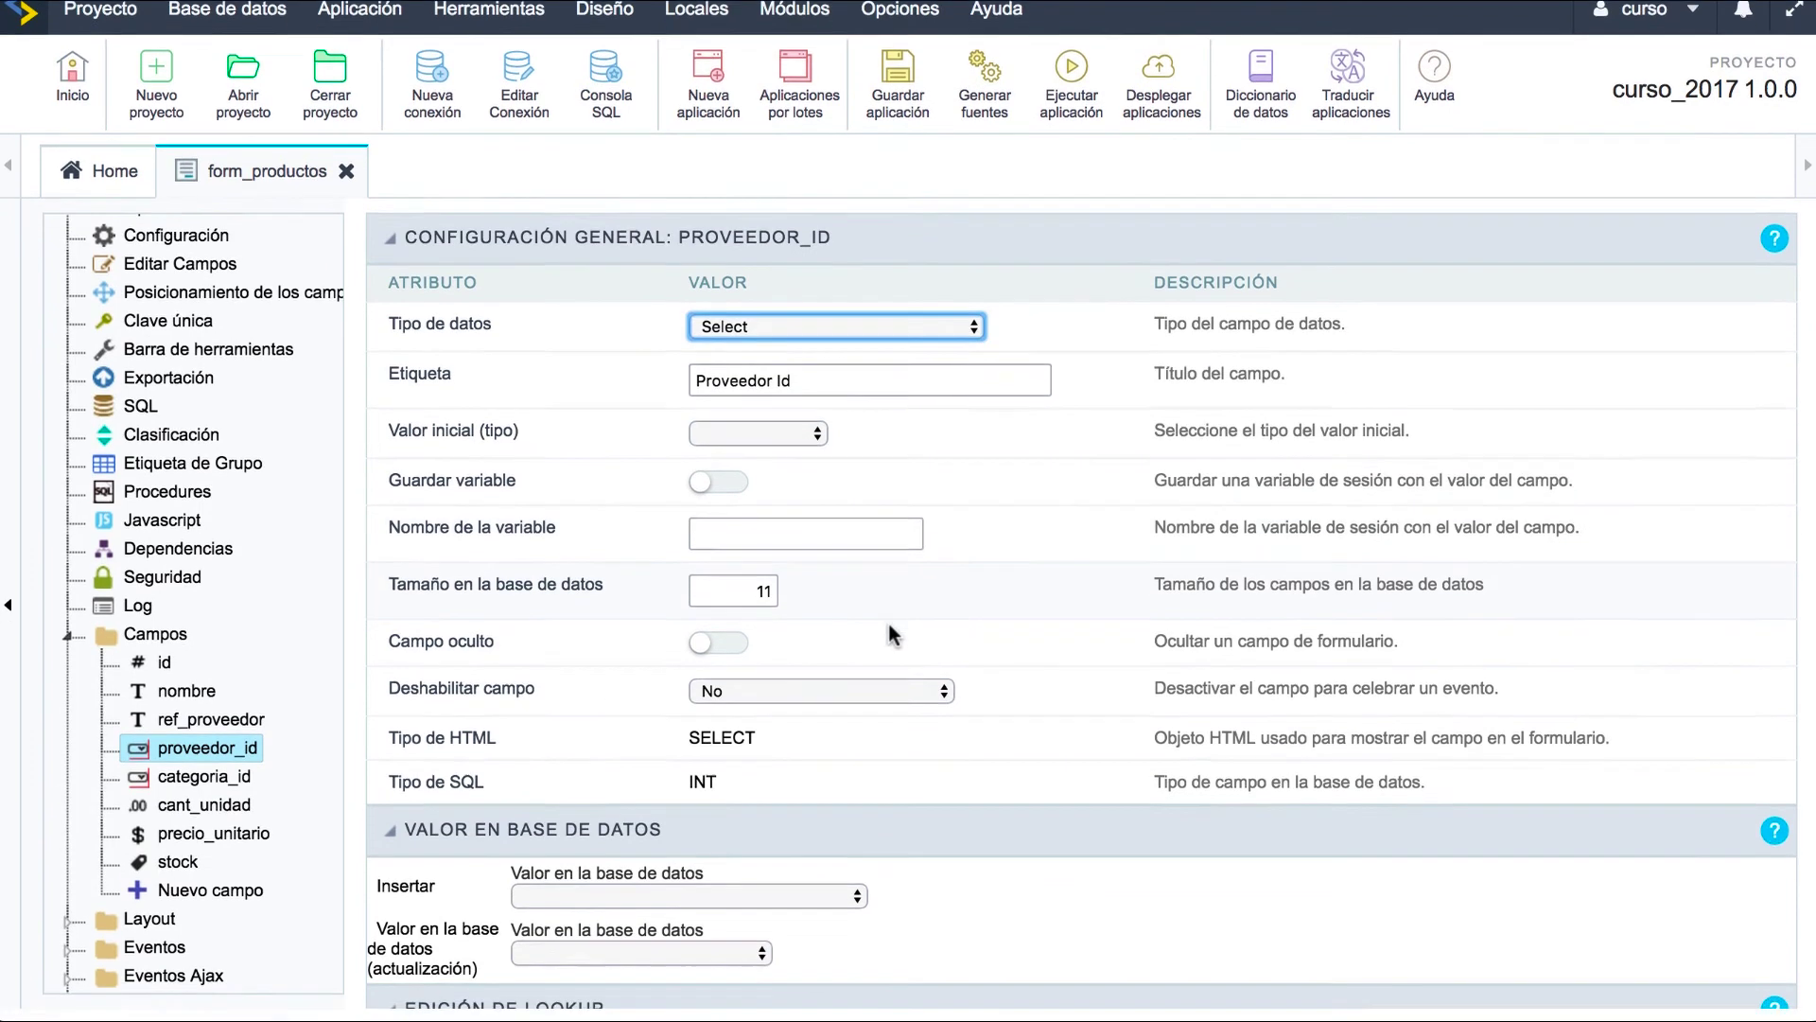
left_click(244, 760)
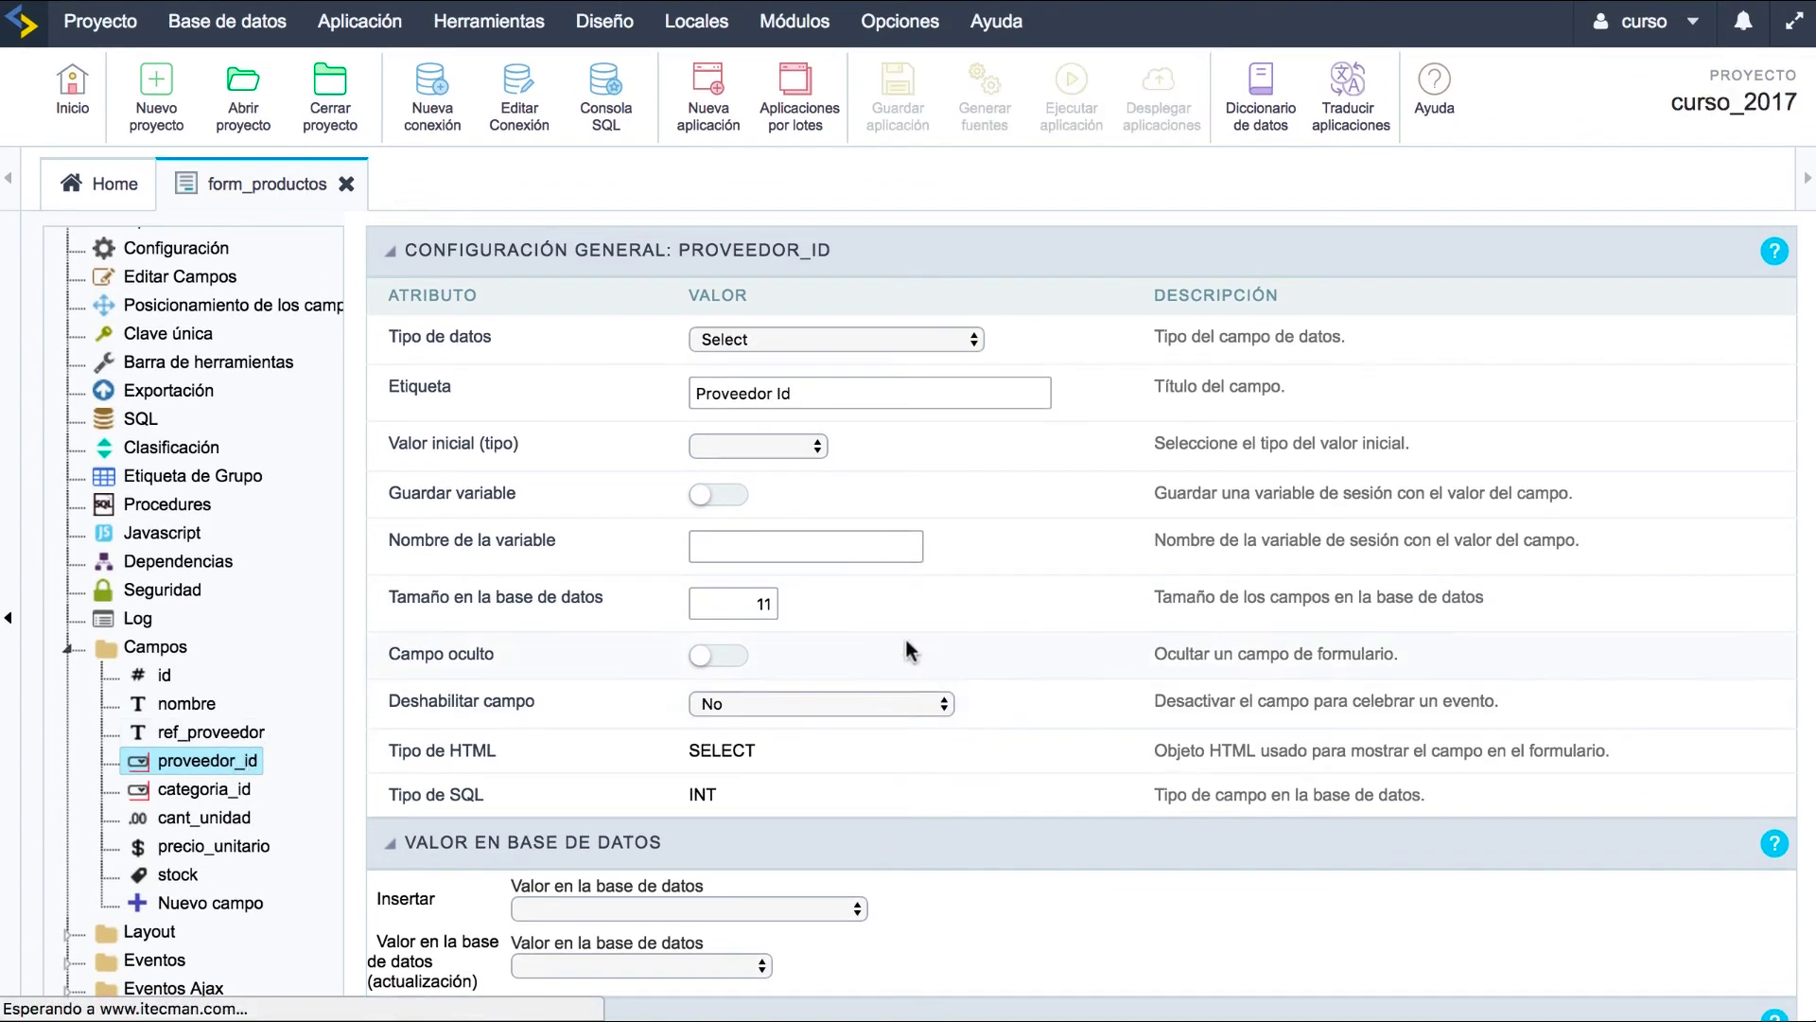
Start creating the lookup select for proveedor_id and choose proveedores as its source table.
scroll(788, 547, "down", 5)
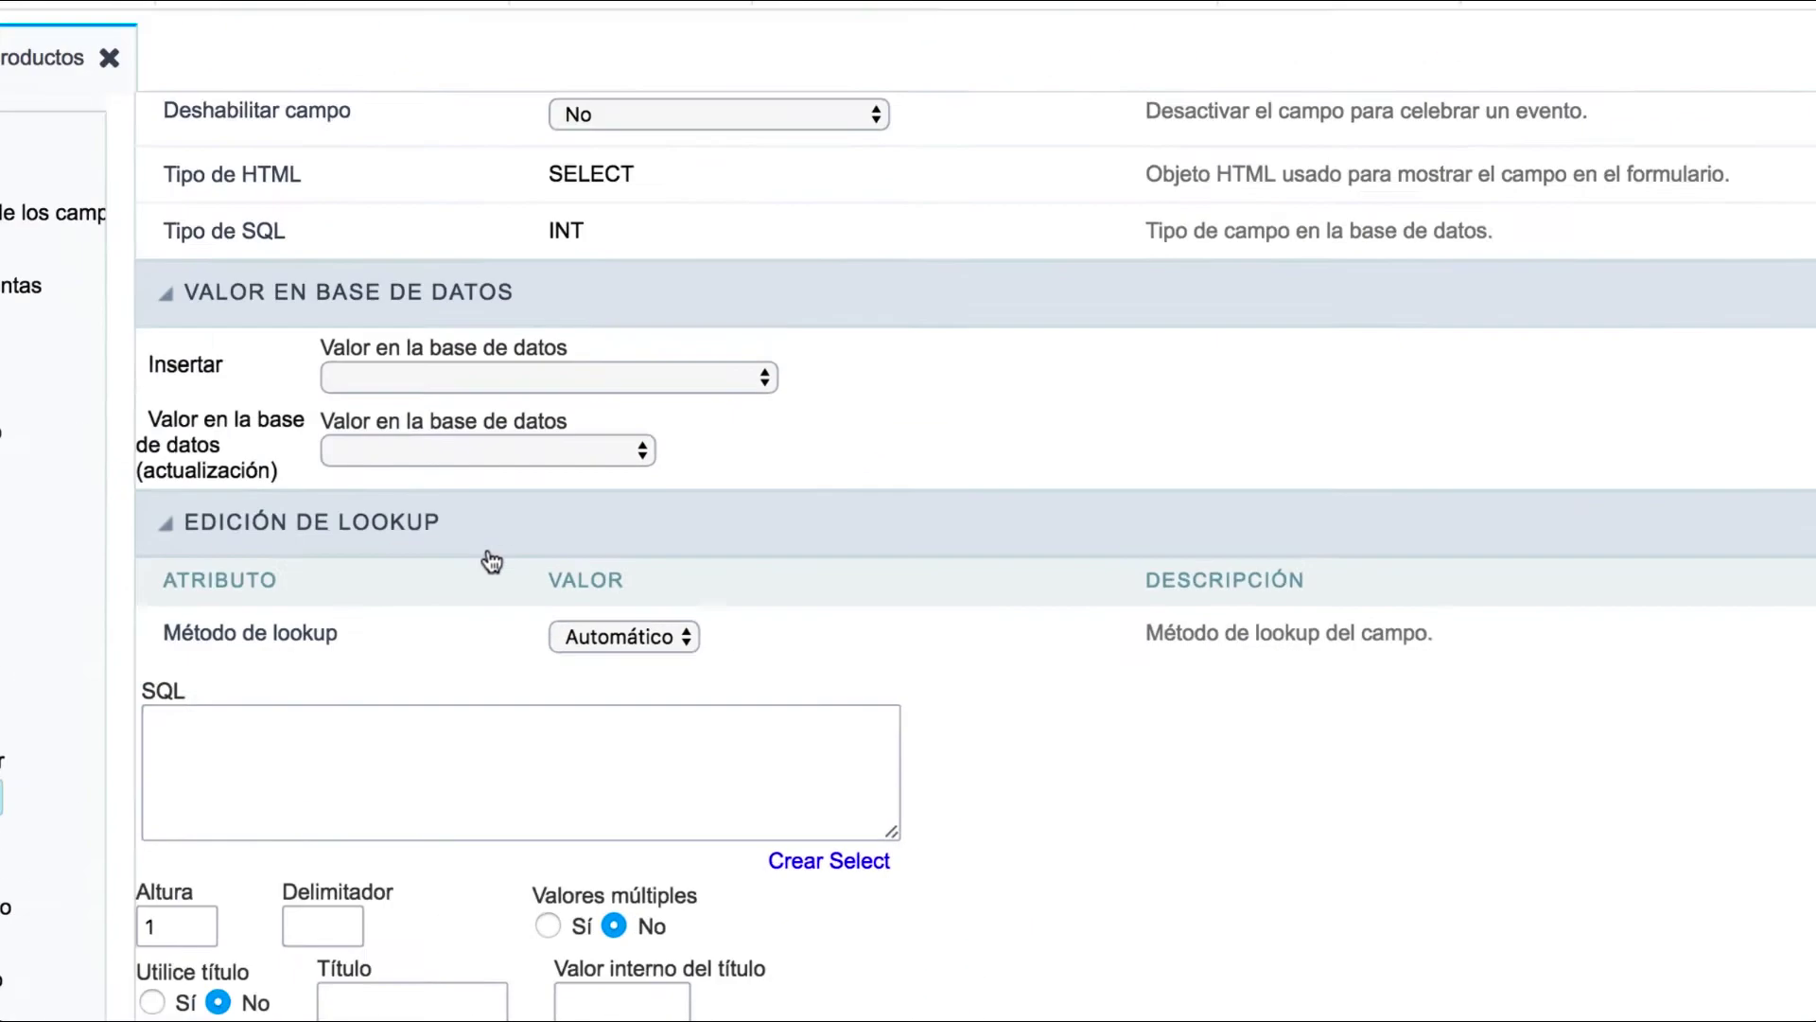
left_click(331, 802)
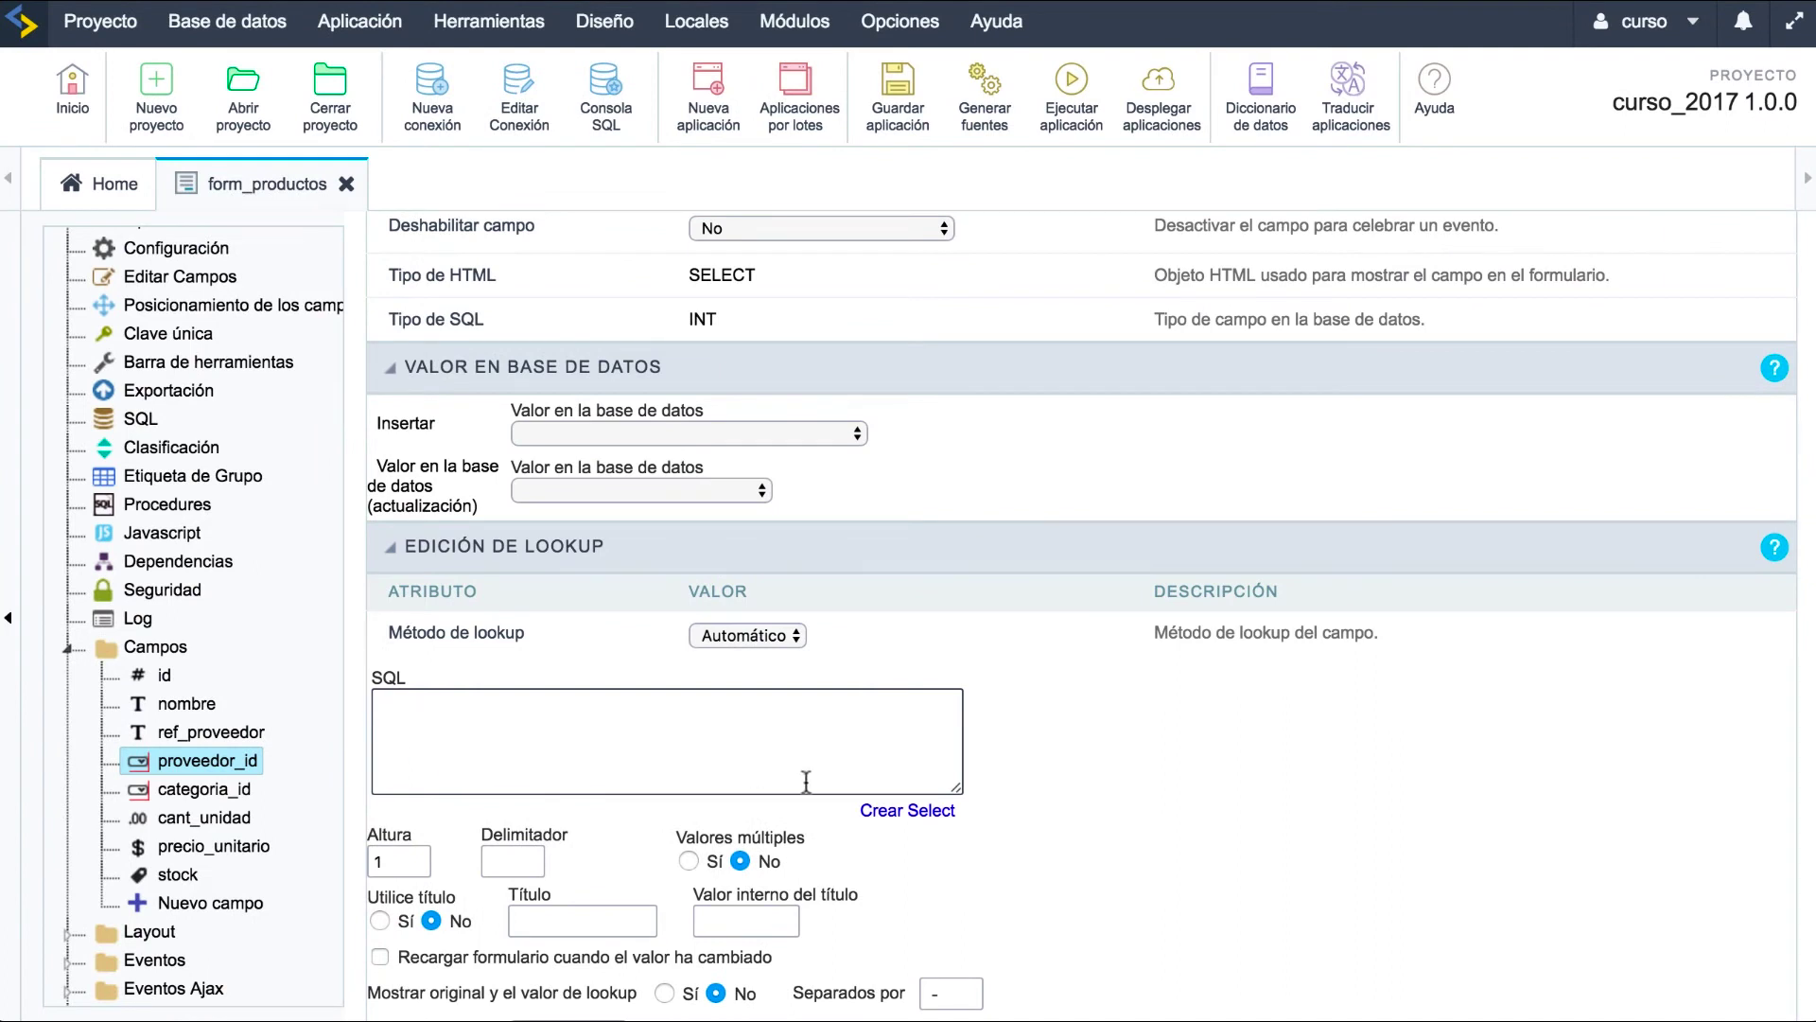
left_click(949, 810)
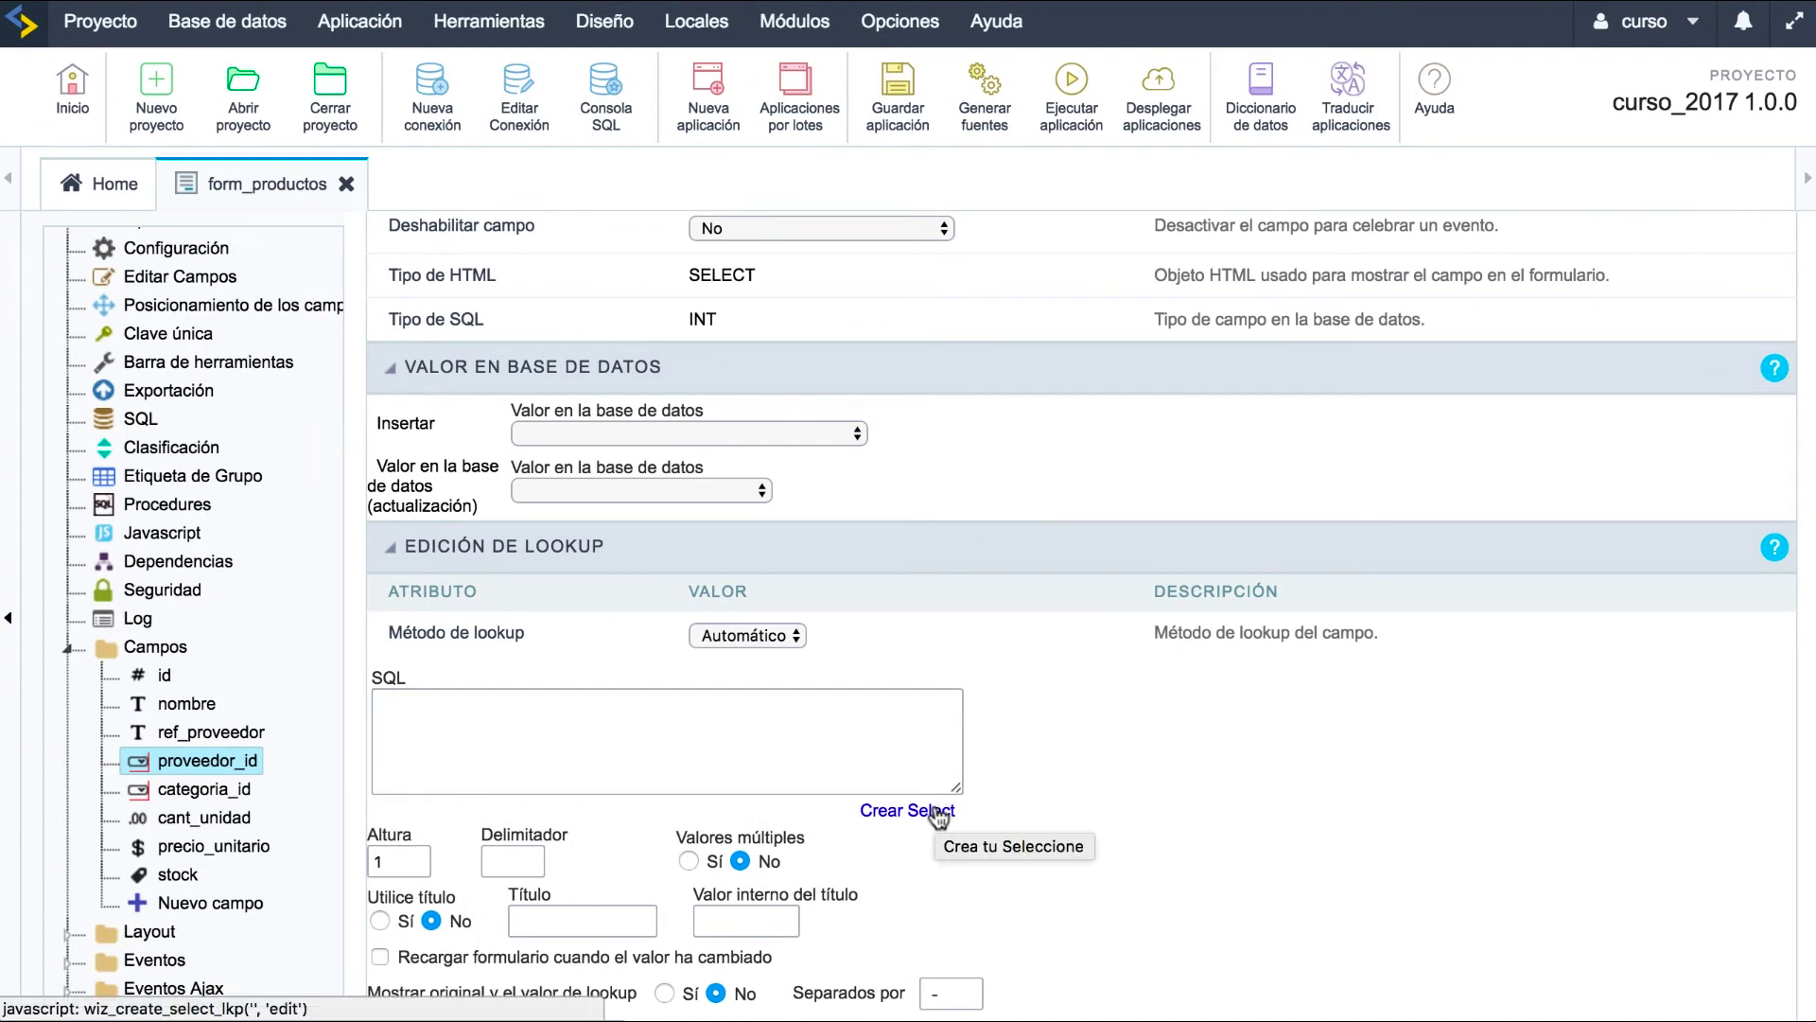
left_click(938, 811)
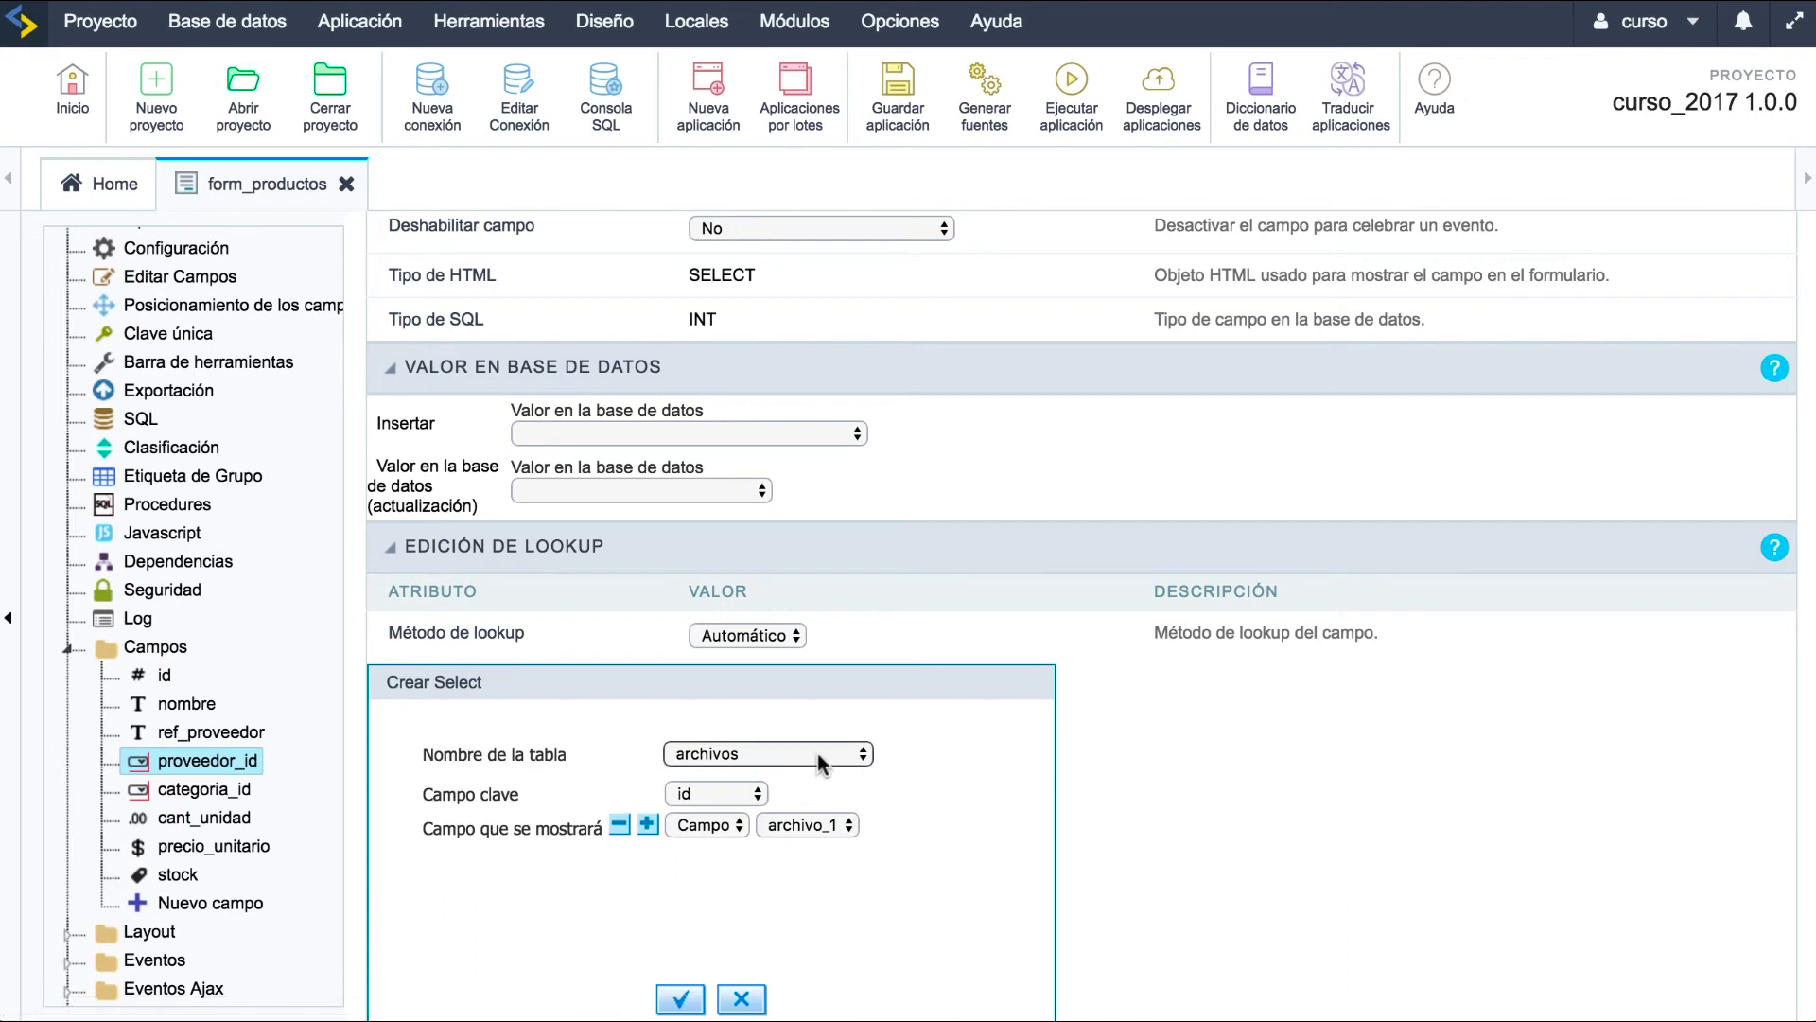
left_click(793, 752)
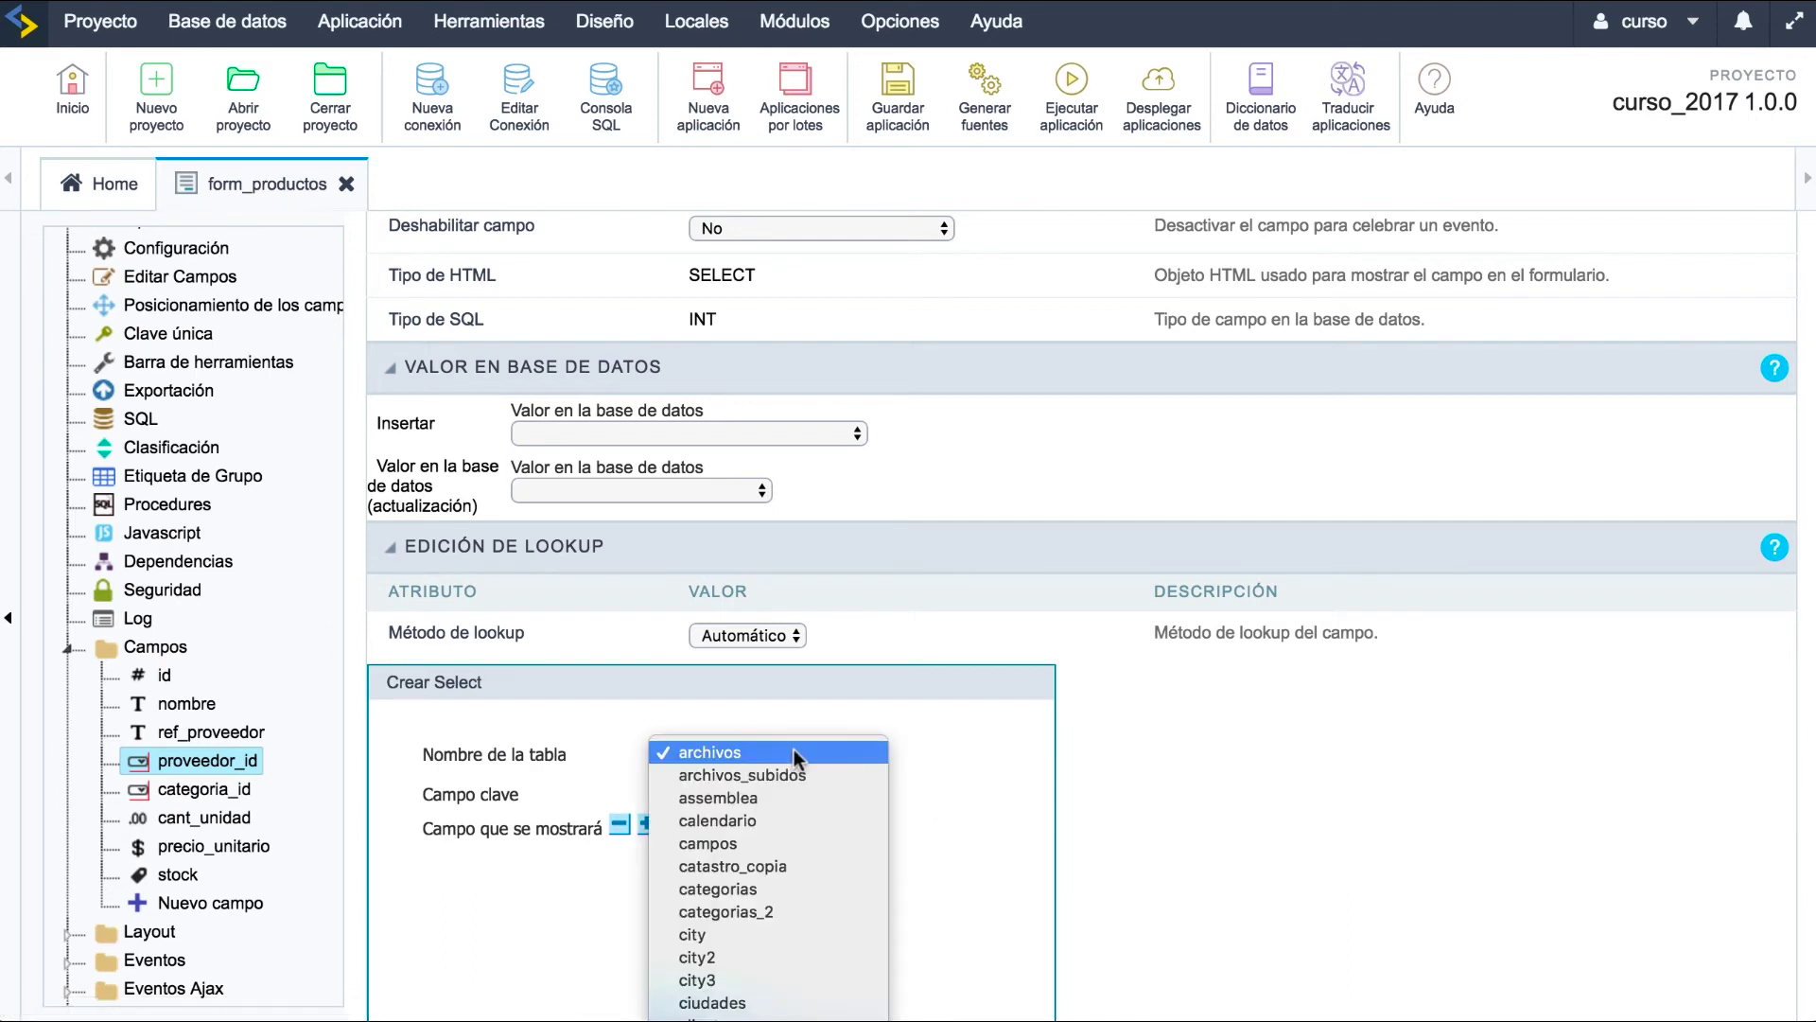
left_click(792, 752)
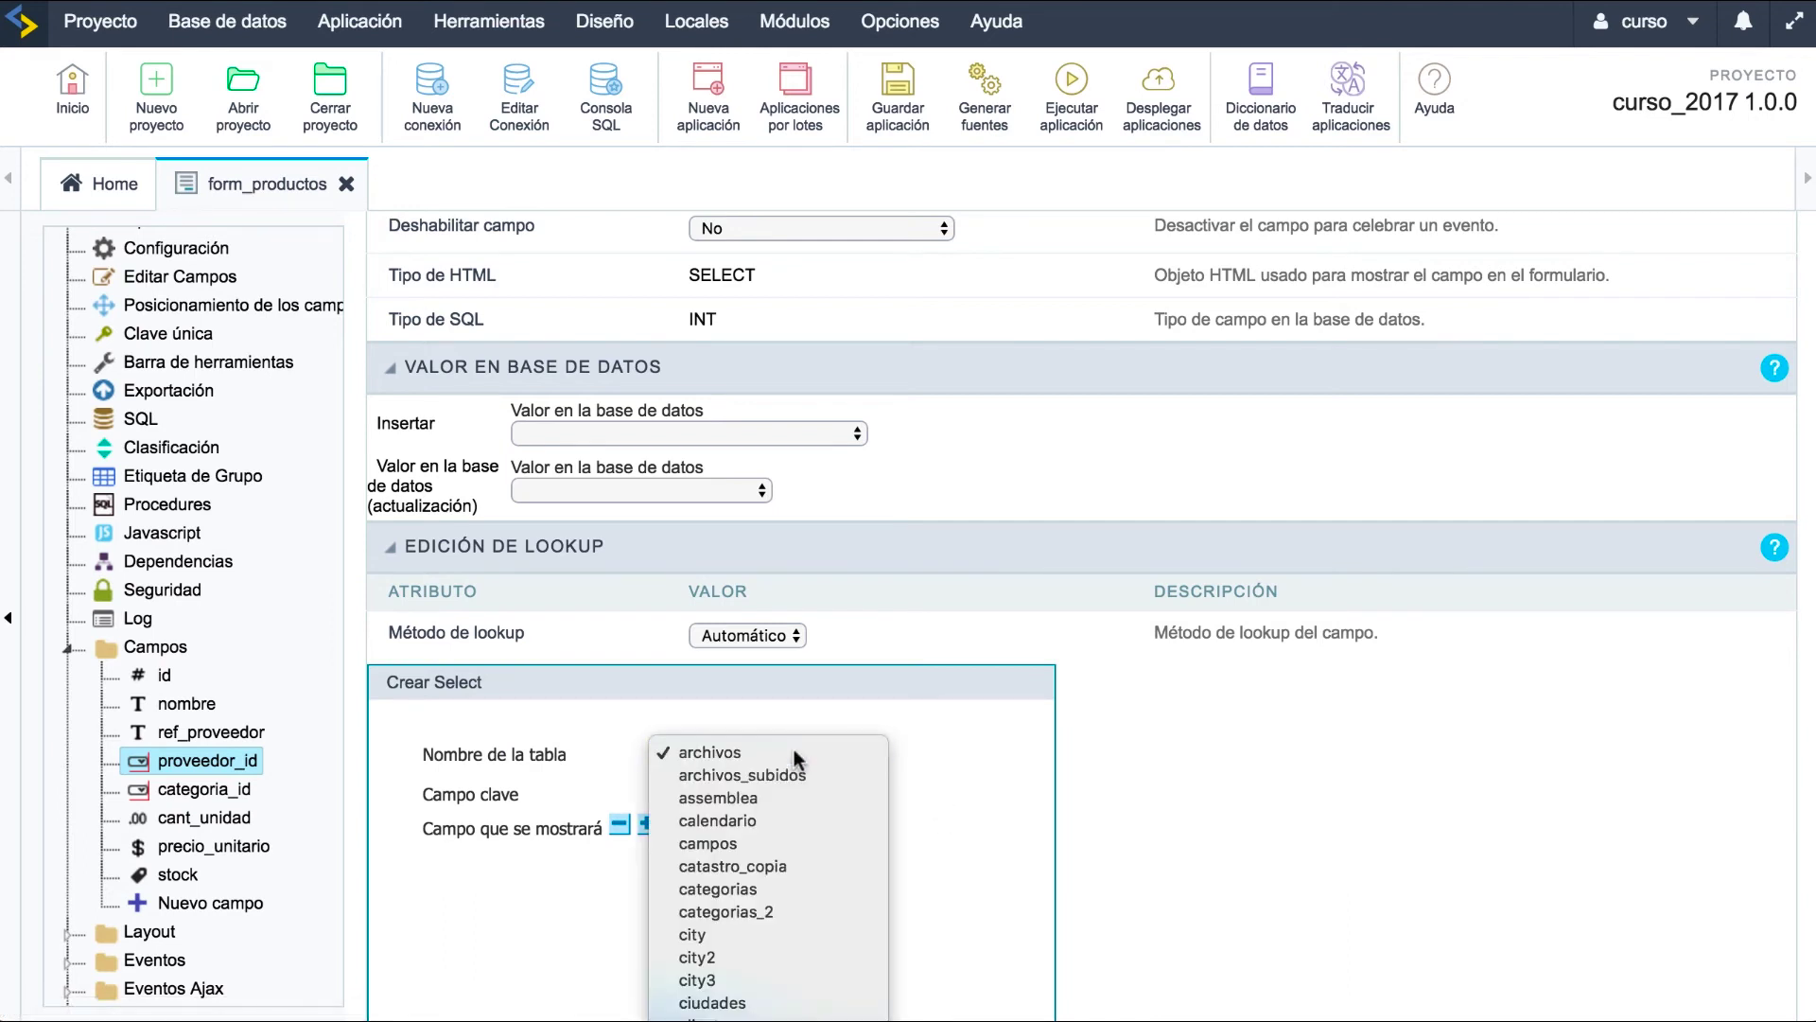
scroll(792, 749, "down", 5)
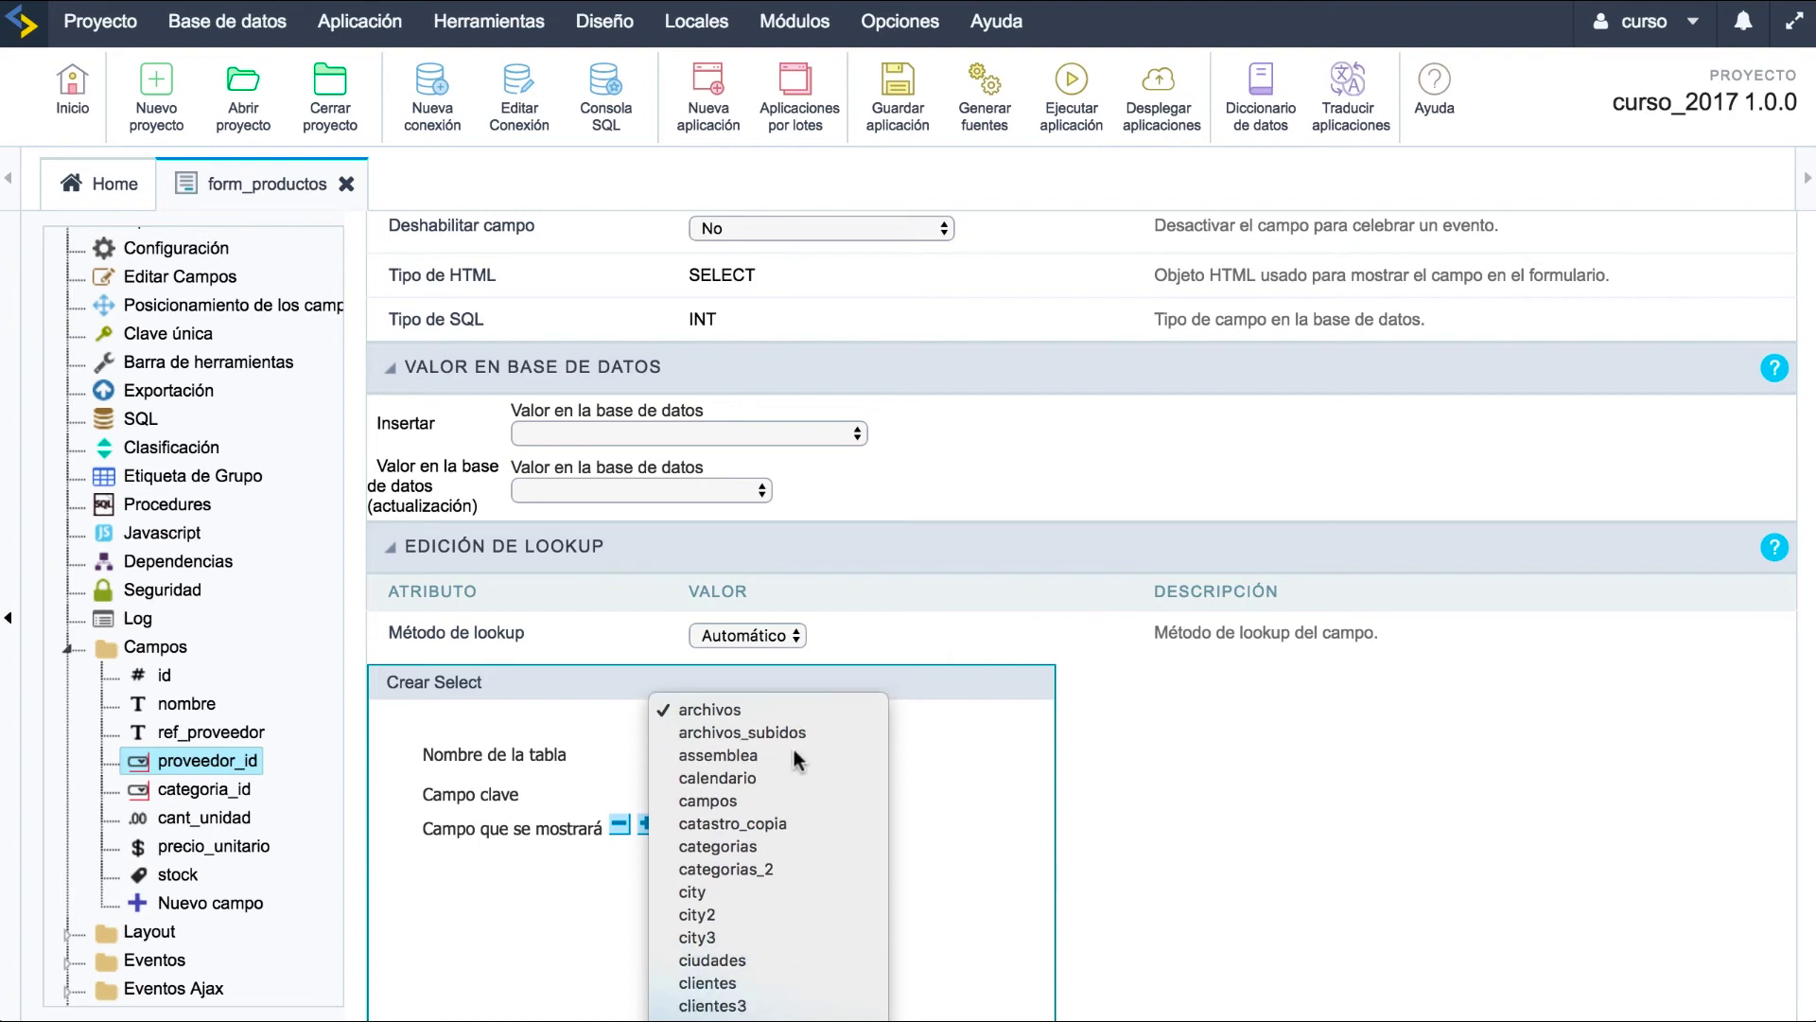
type("proveedores")
key("Return")
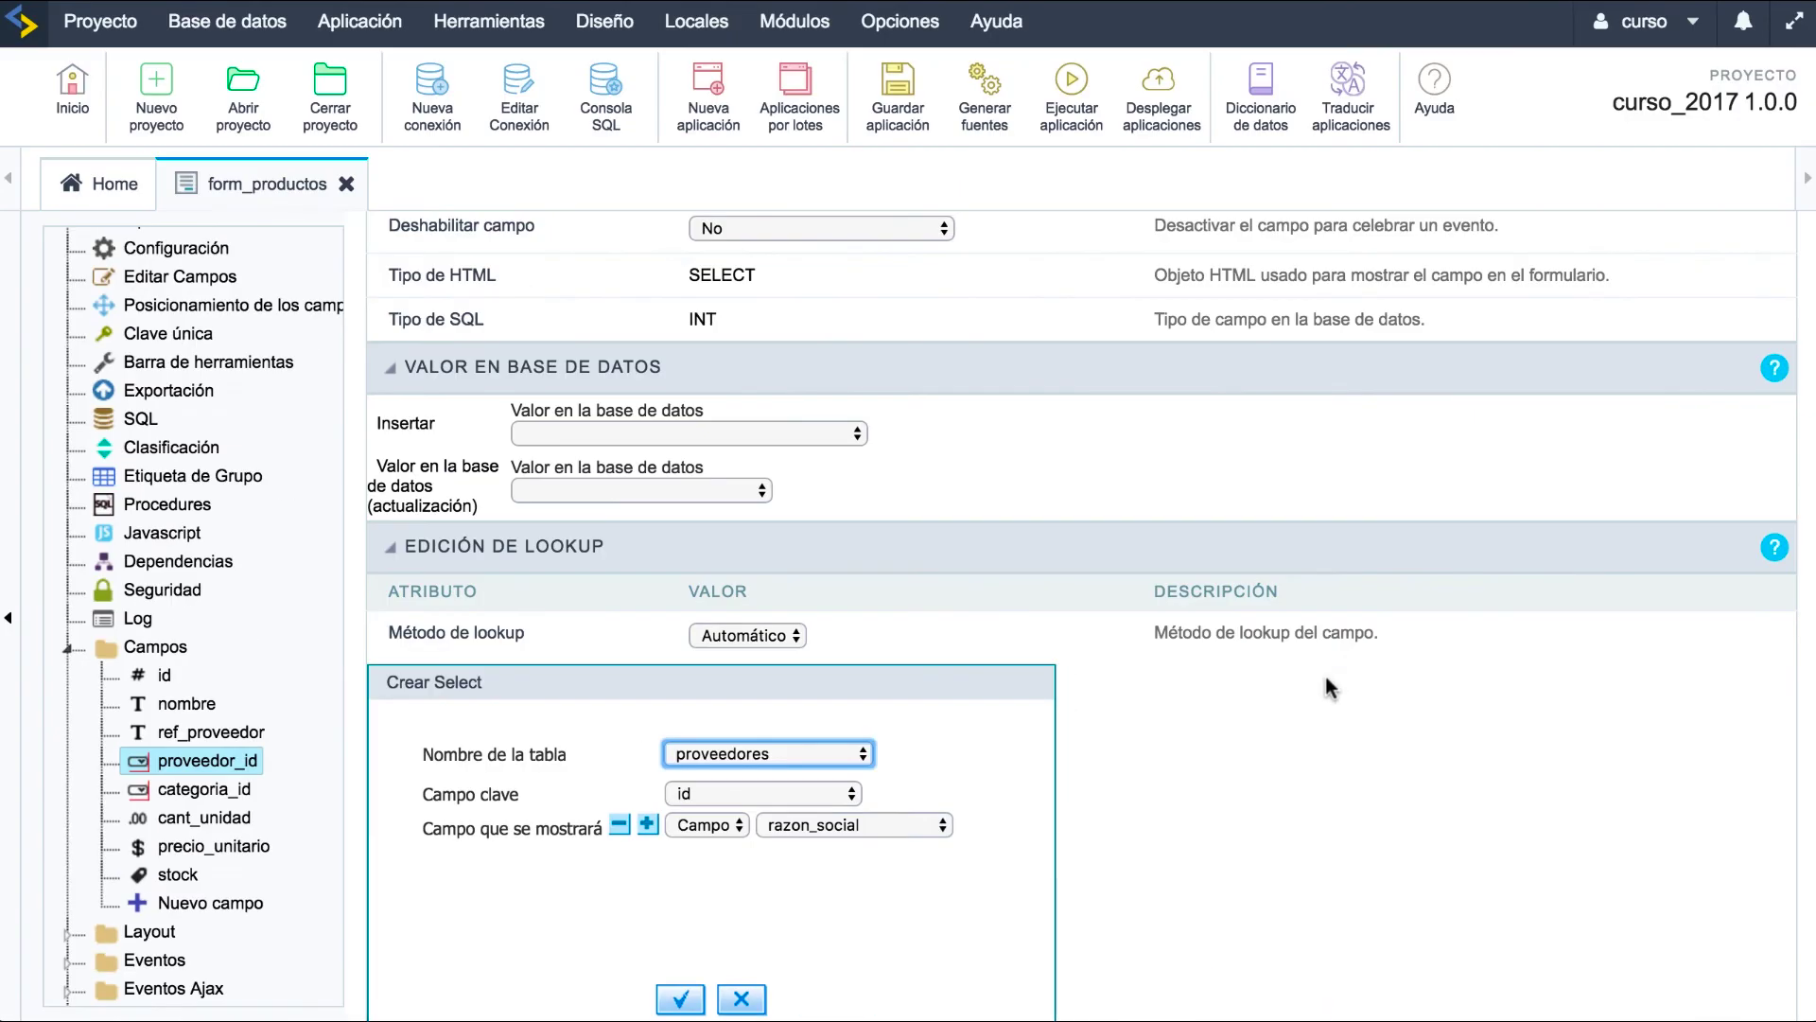
Set nombre as the field the lookup displays and generate its SQL query.
left_click(821, 825)
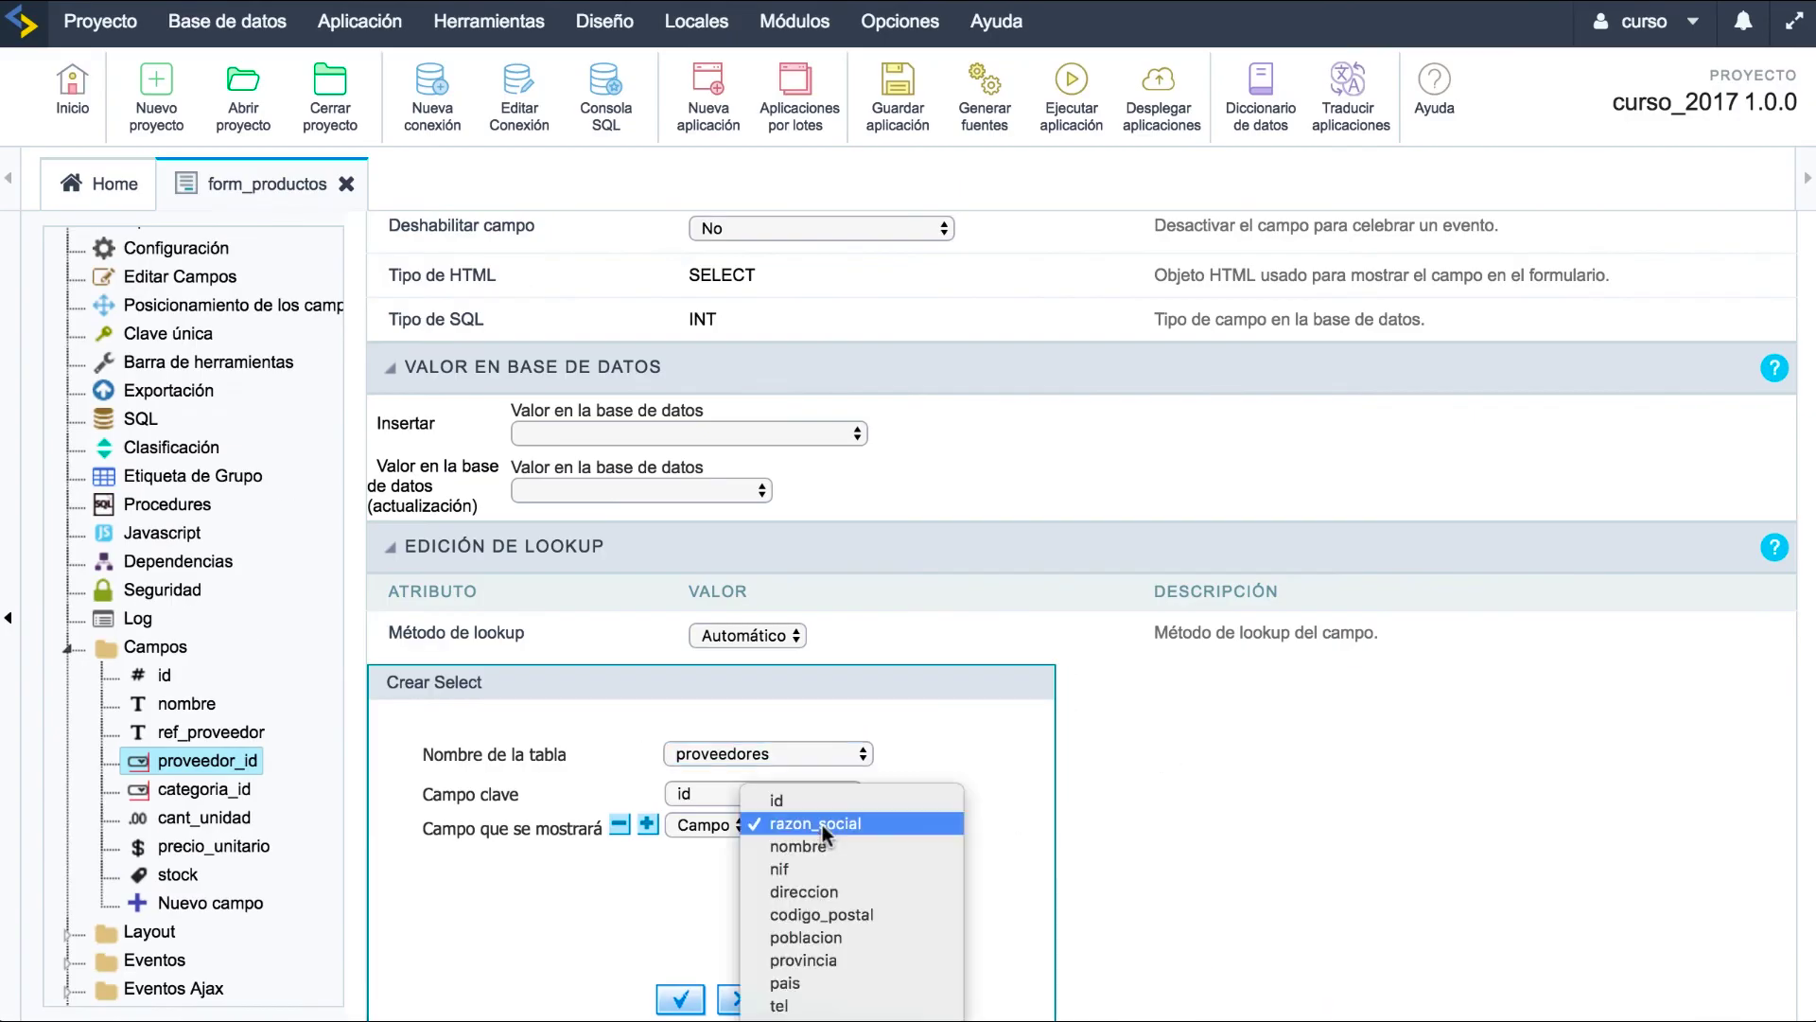
left_click(819, 844)
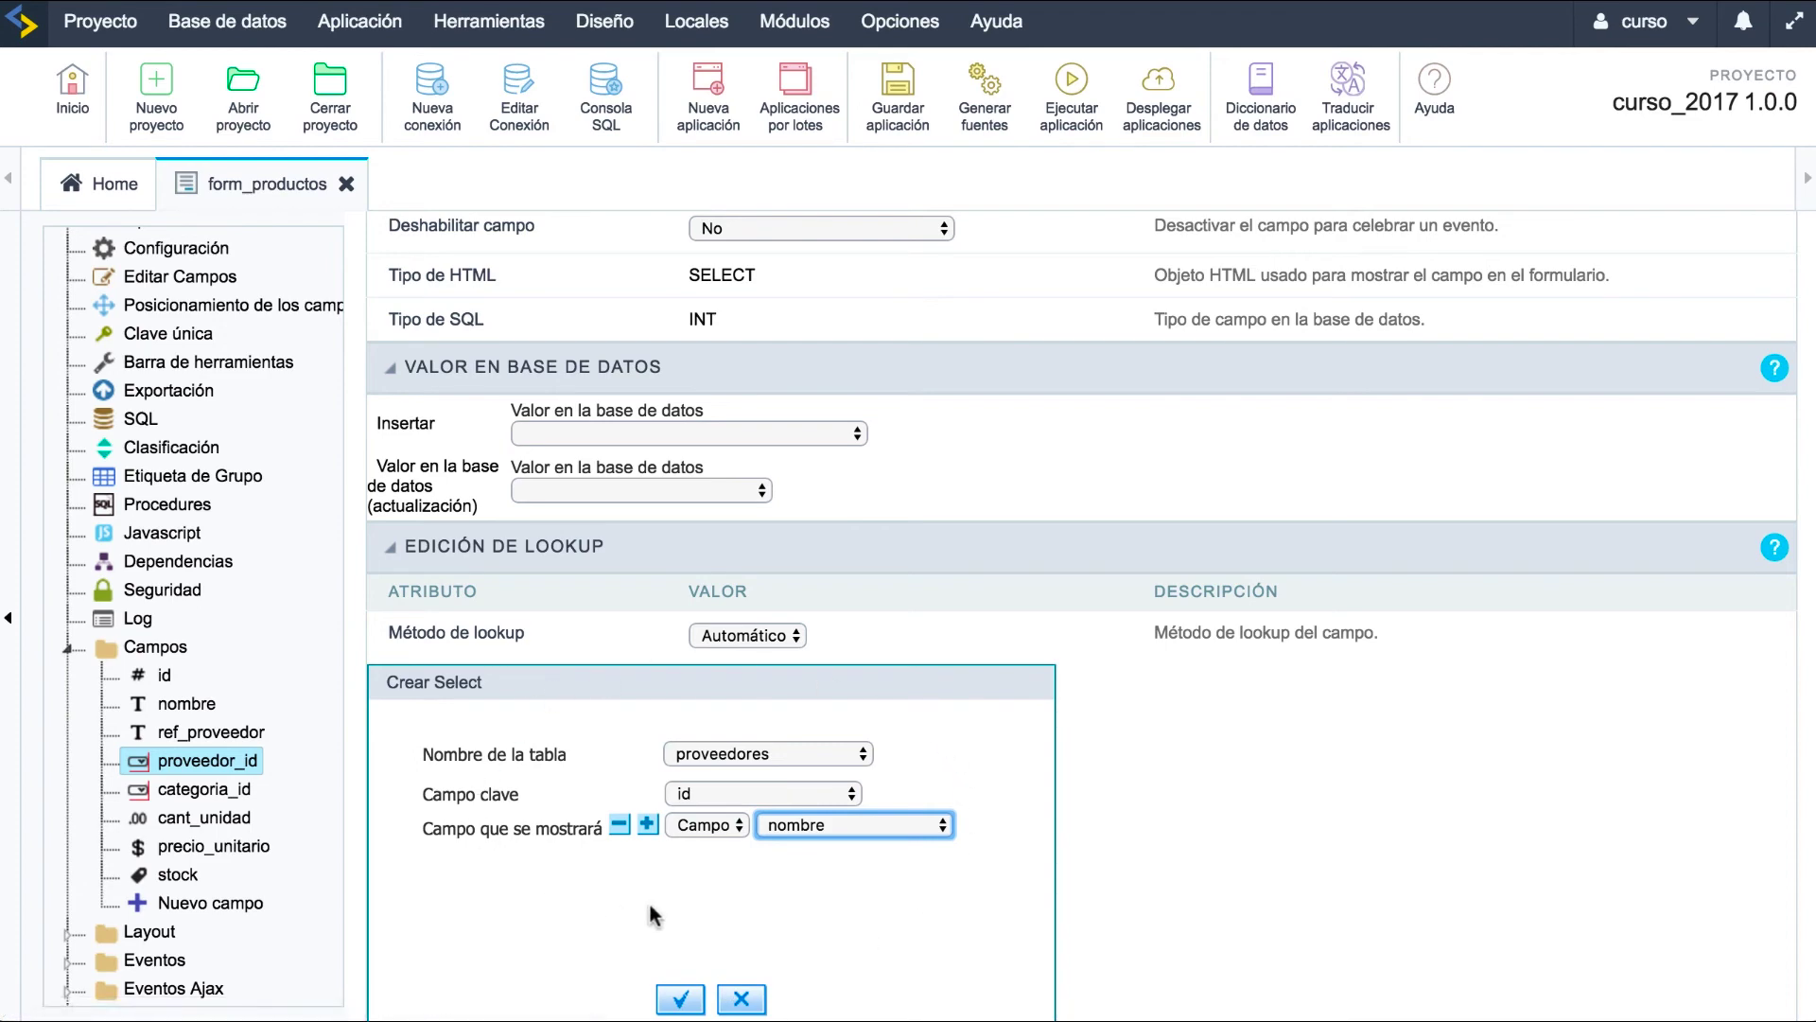
left_click(674, 1002)
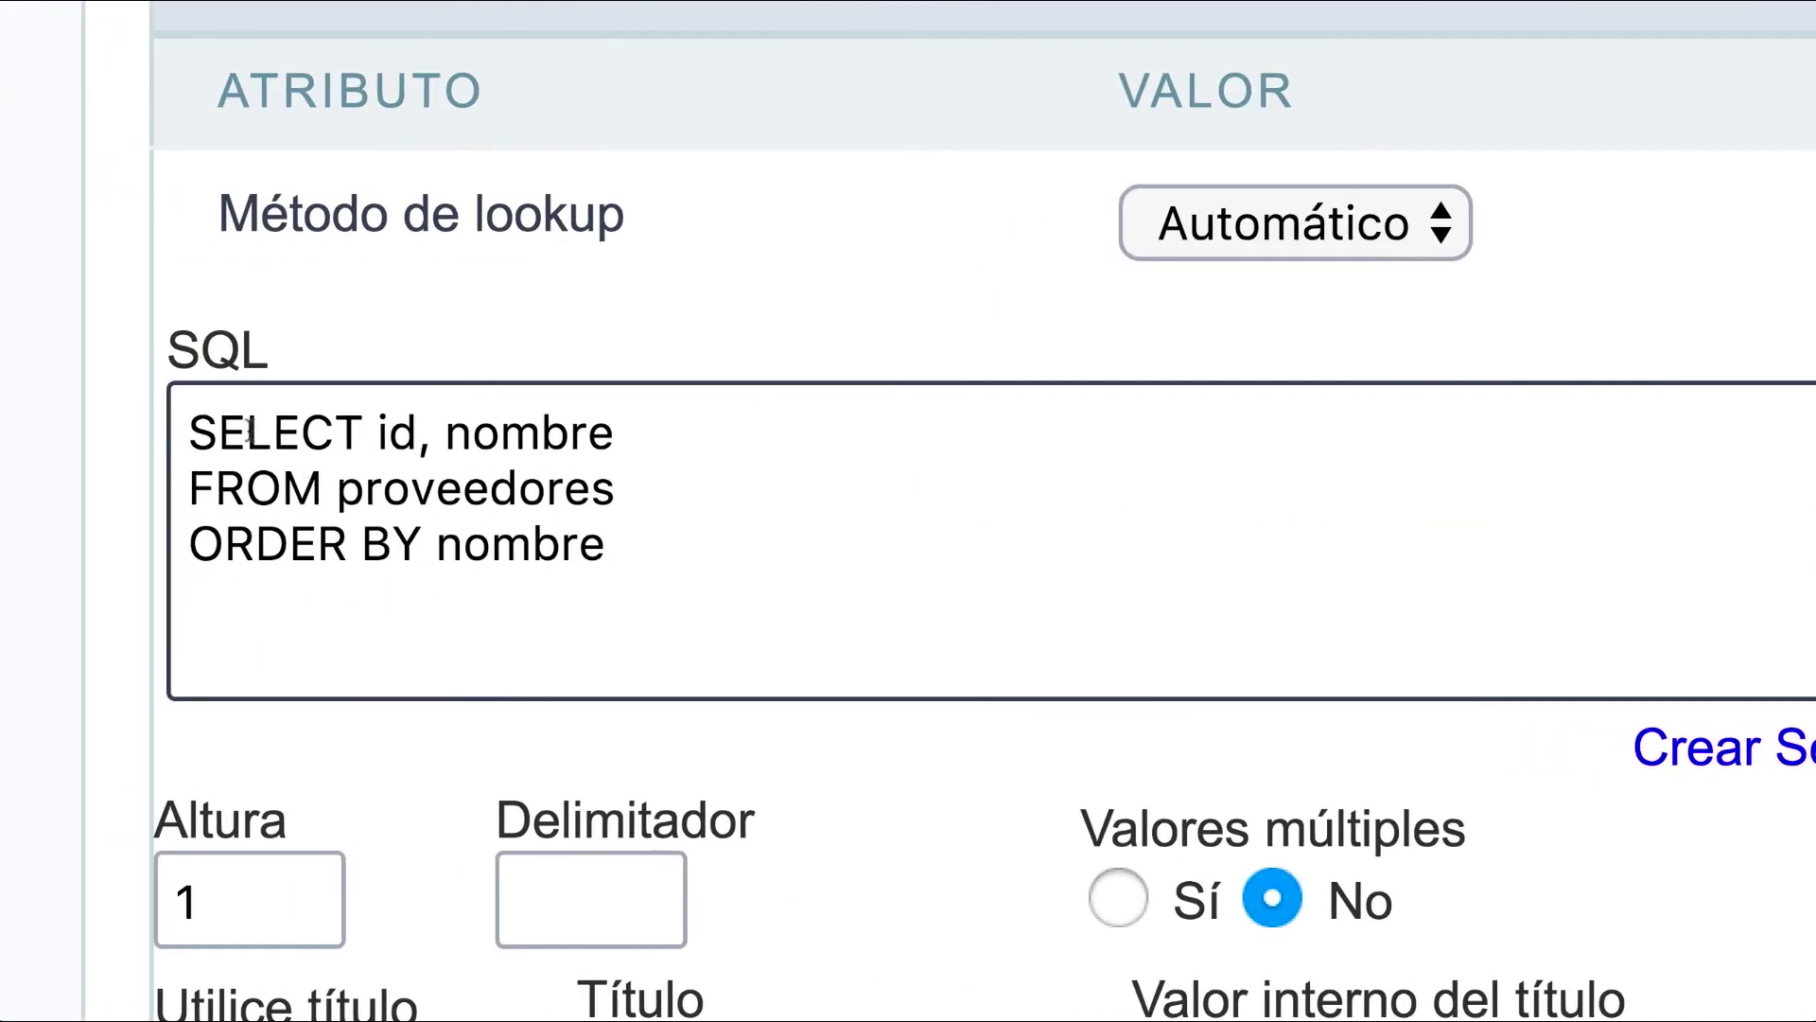
Examine the generated lookup query, in particular its id and nombre columns.
left_click_drag(193, 417, 608, 550)
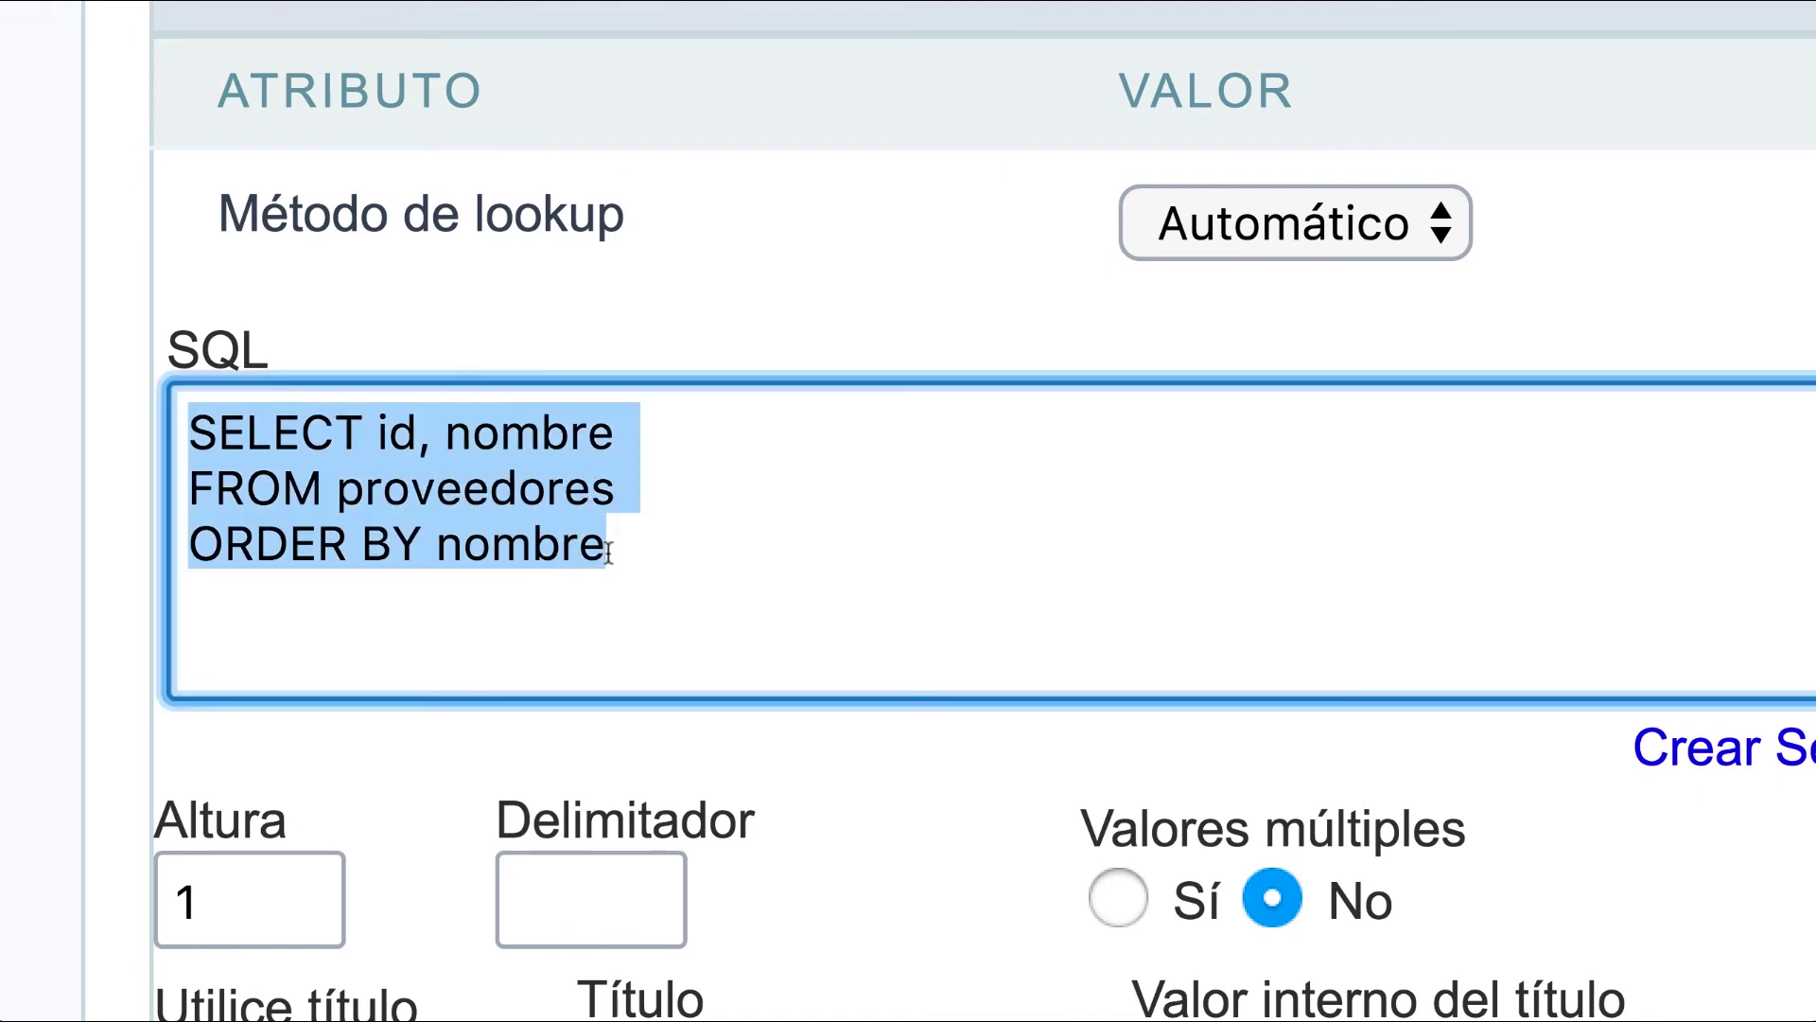
left_click(475, 431)
left_click_drag(489, 437, 617, 437)
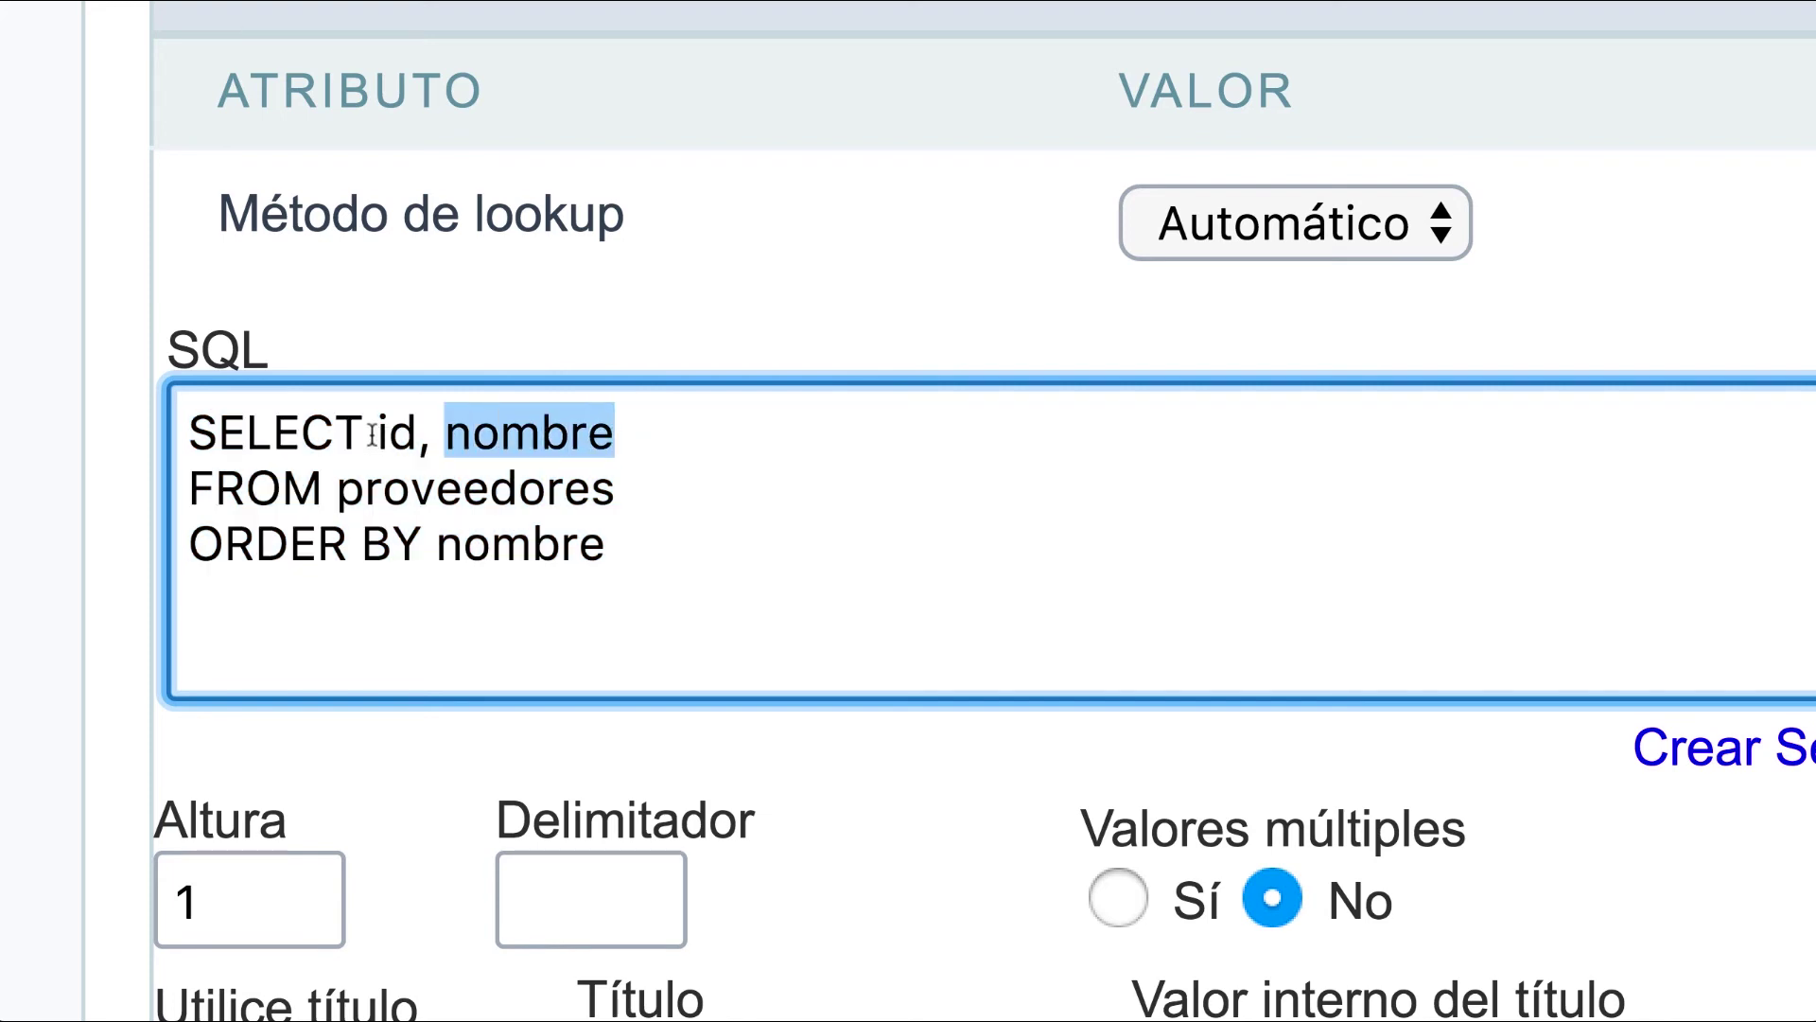
left_click(374, 435)
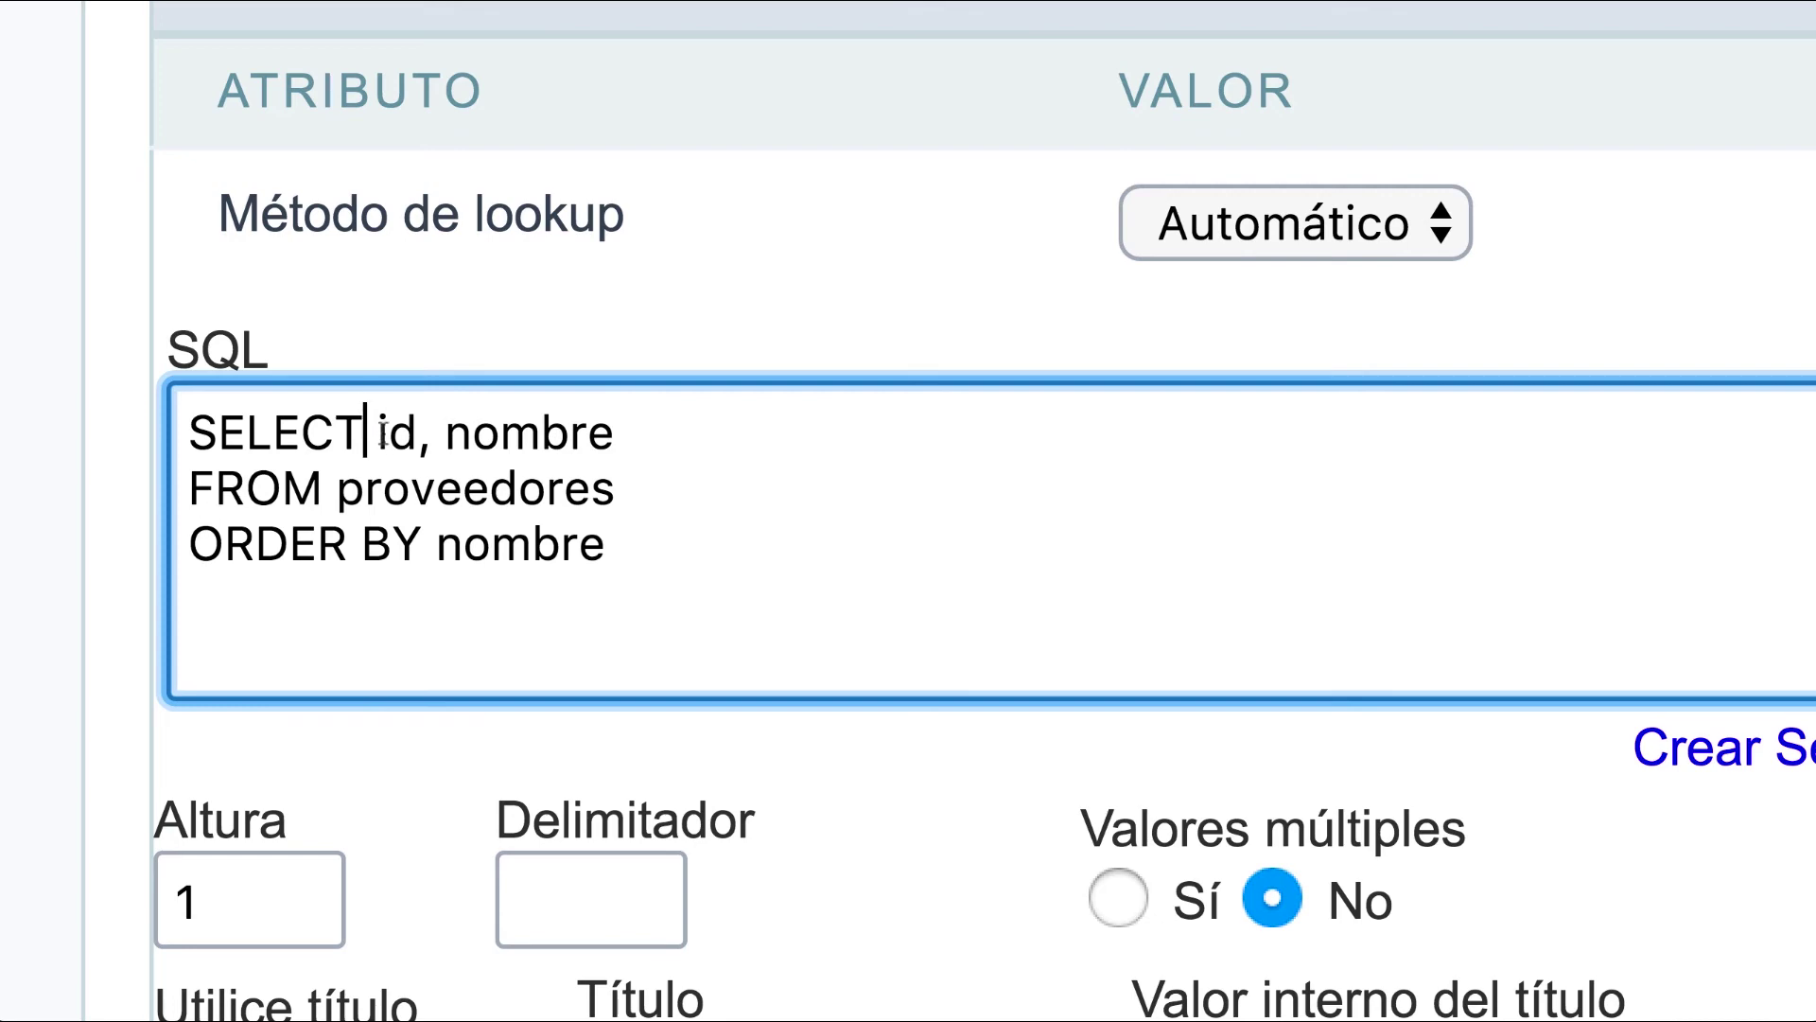
left_click_drag(381, 436, 420, 435)
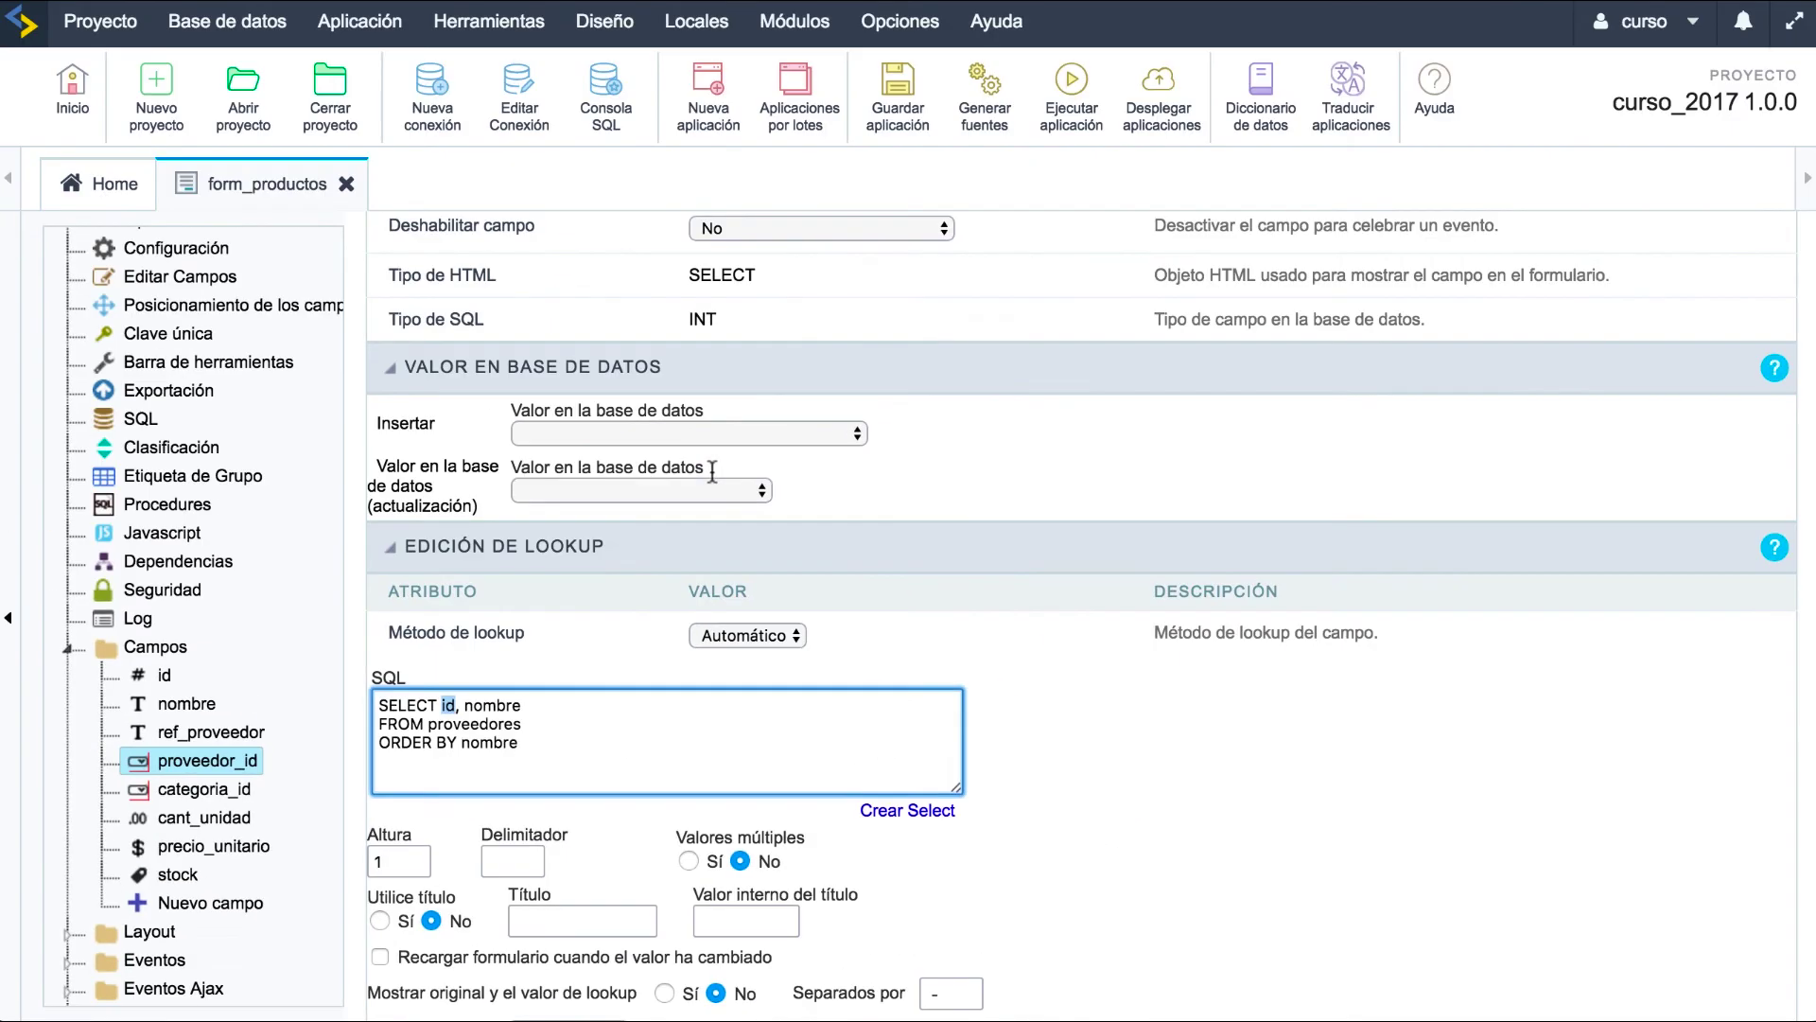
Run the application and try out the Proveedor Id list on the Chai record, choosing AGÈNCIA DE RESIDUS DE CATALUNYA.
left_click(1053, 88)
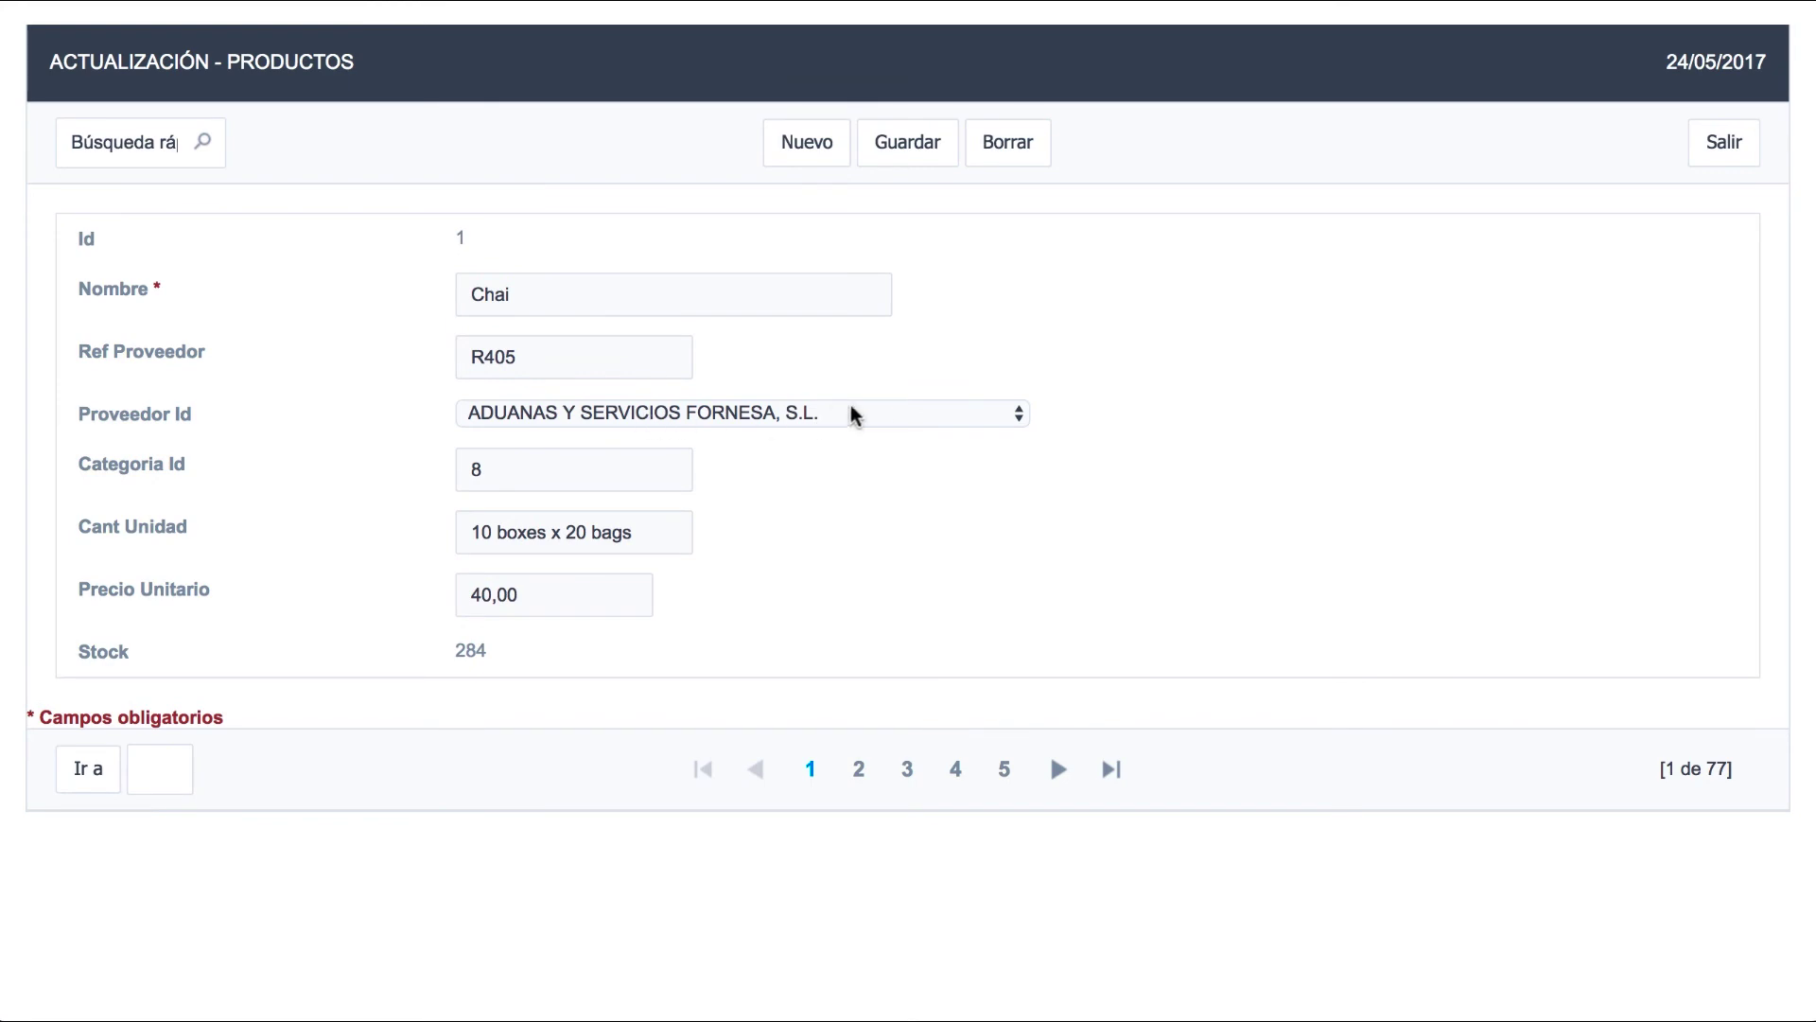
left_click(877, 413)
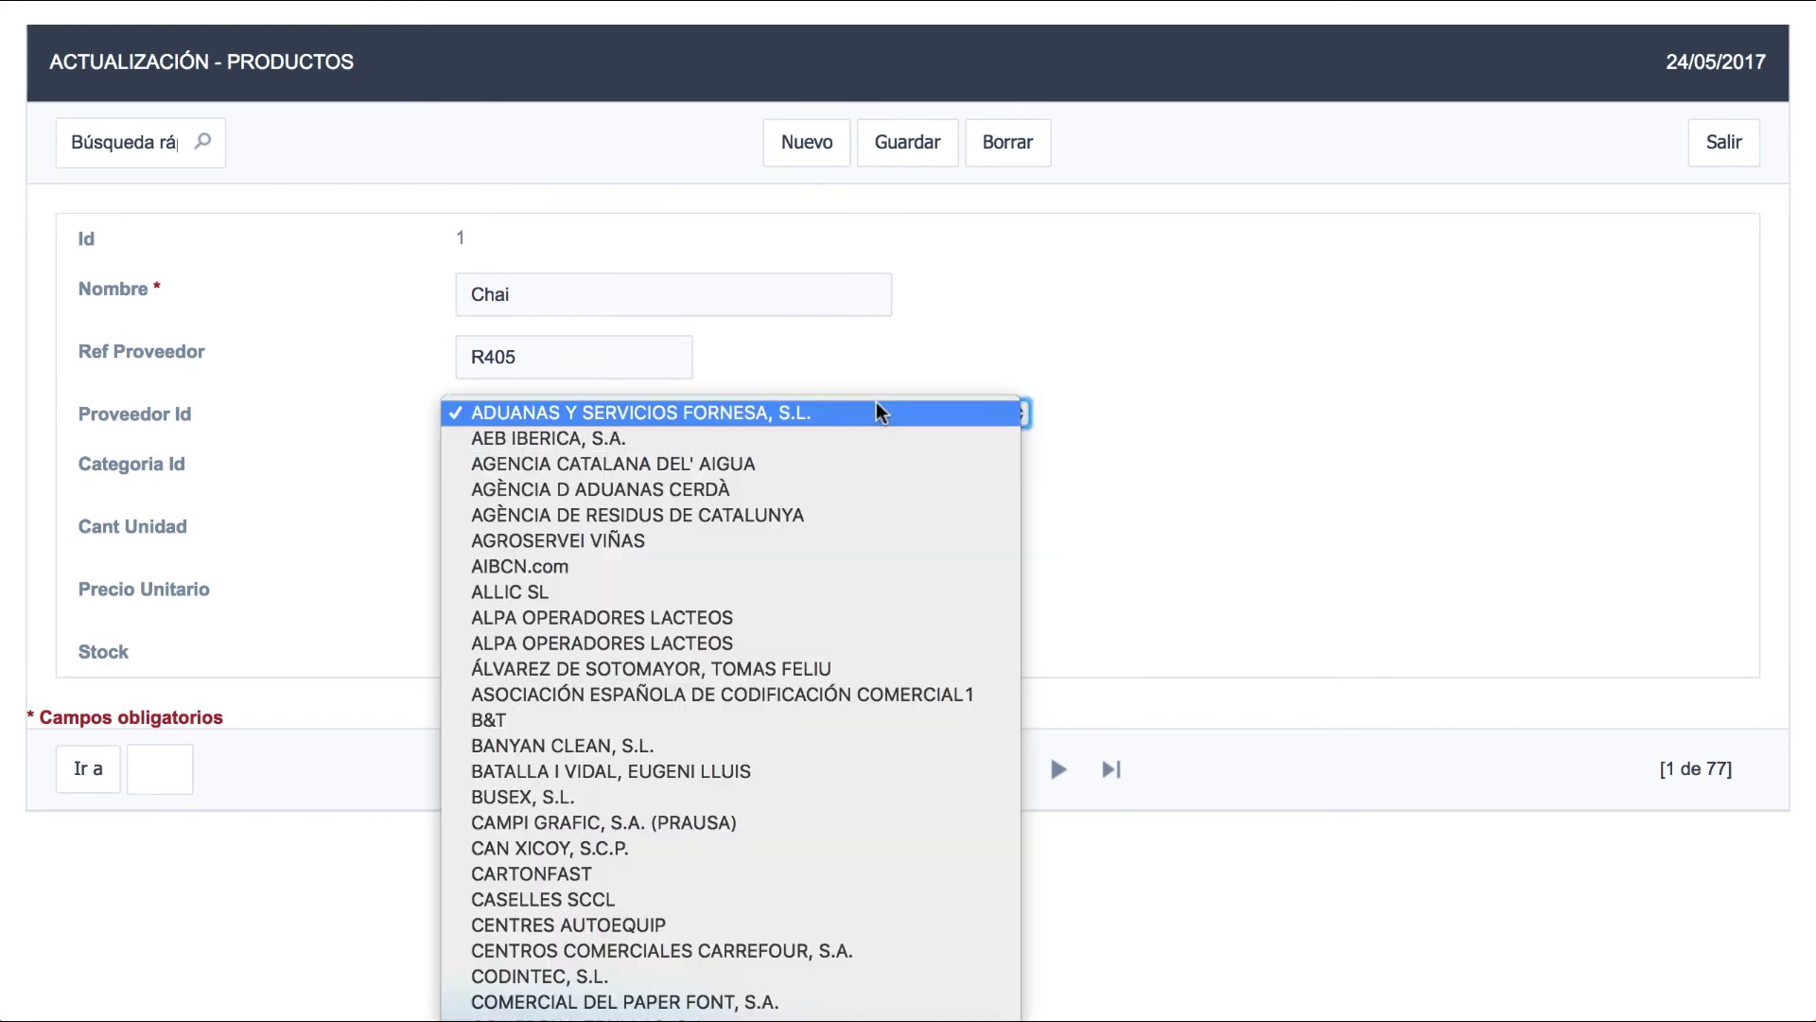
left_click(769, 514)
left_click(834, 422)
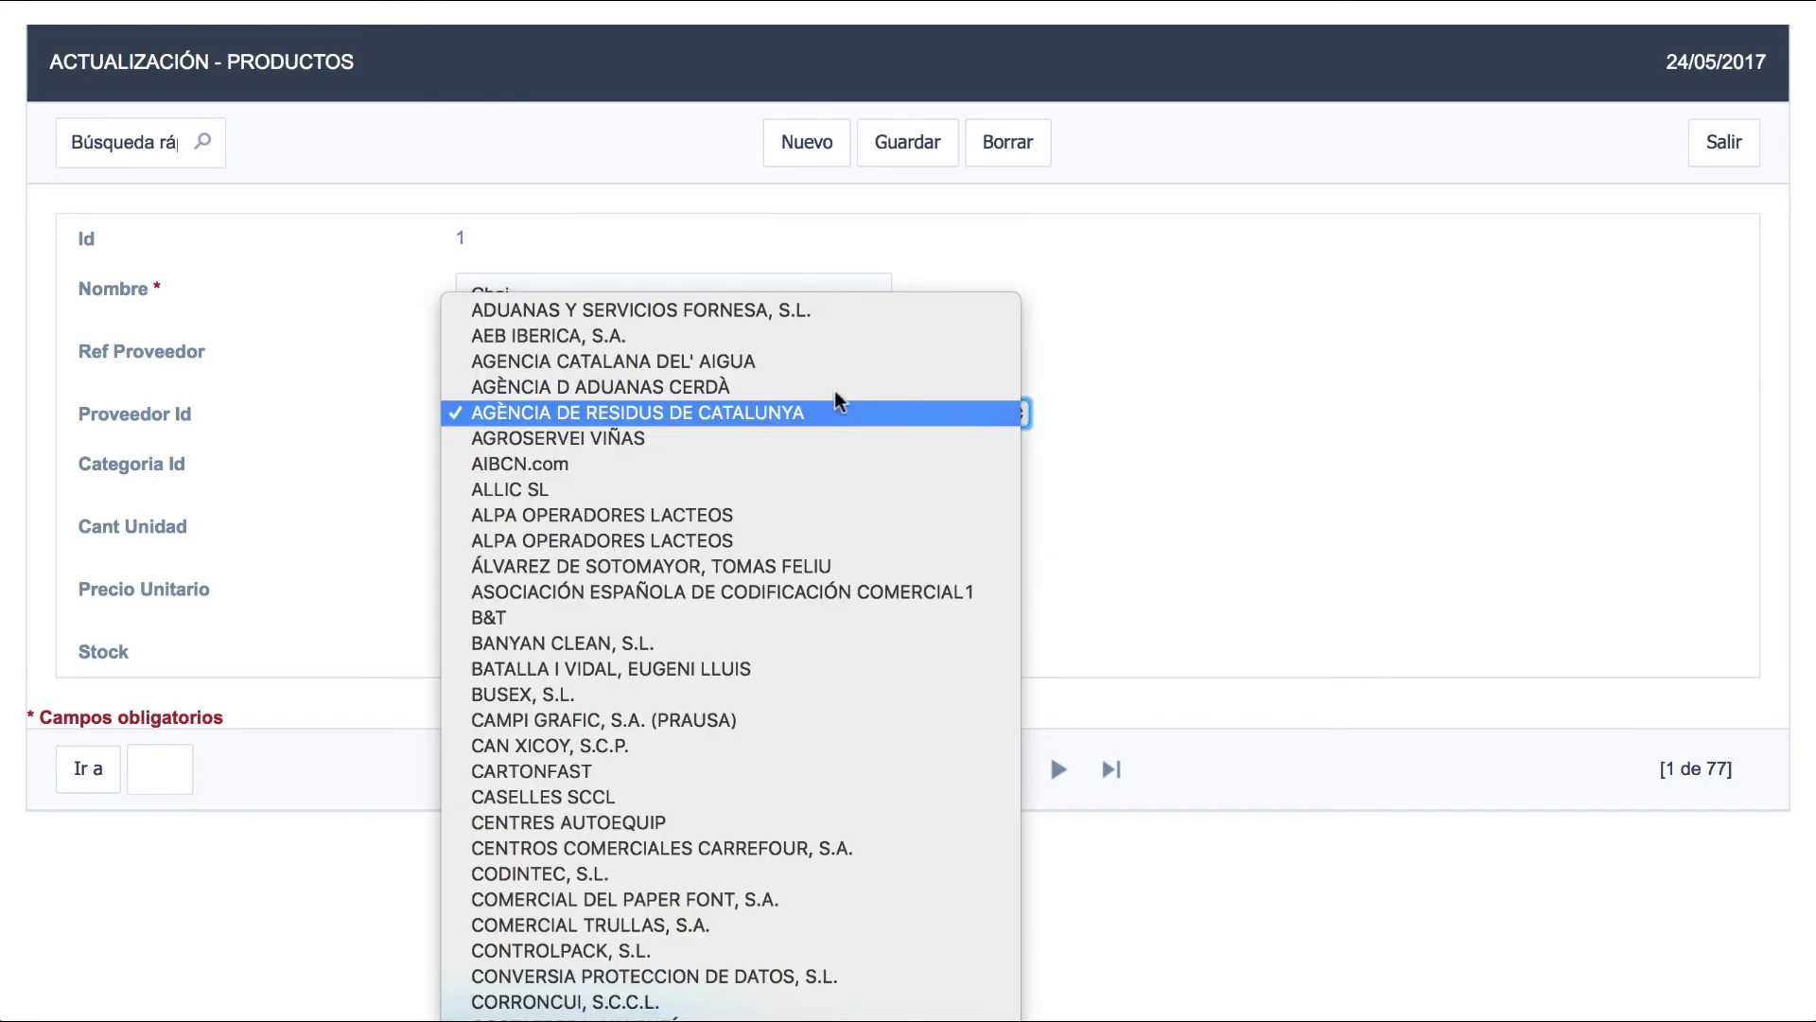
left_click(842, 354)
Start a new product record, choose AGÈNCIA DE RESIDUS DE CATALUNYA as its Proveedor Id, and cancel the record.
left_click(821, 147)
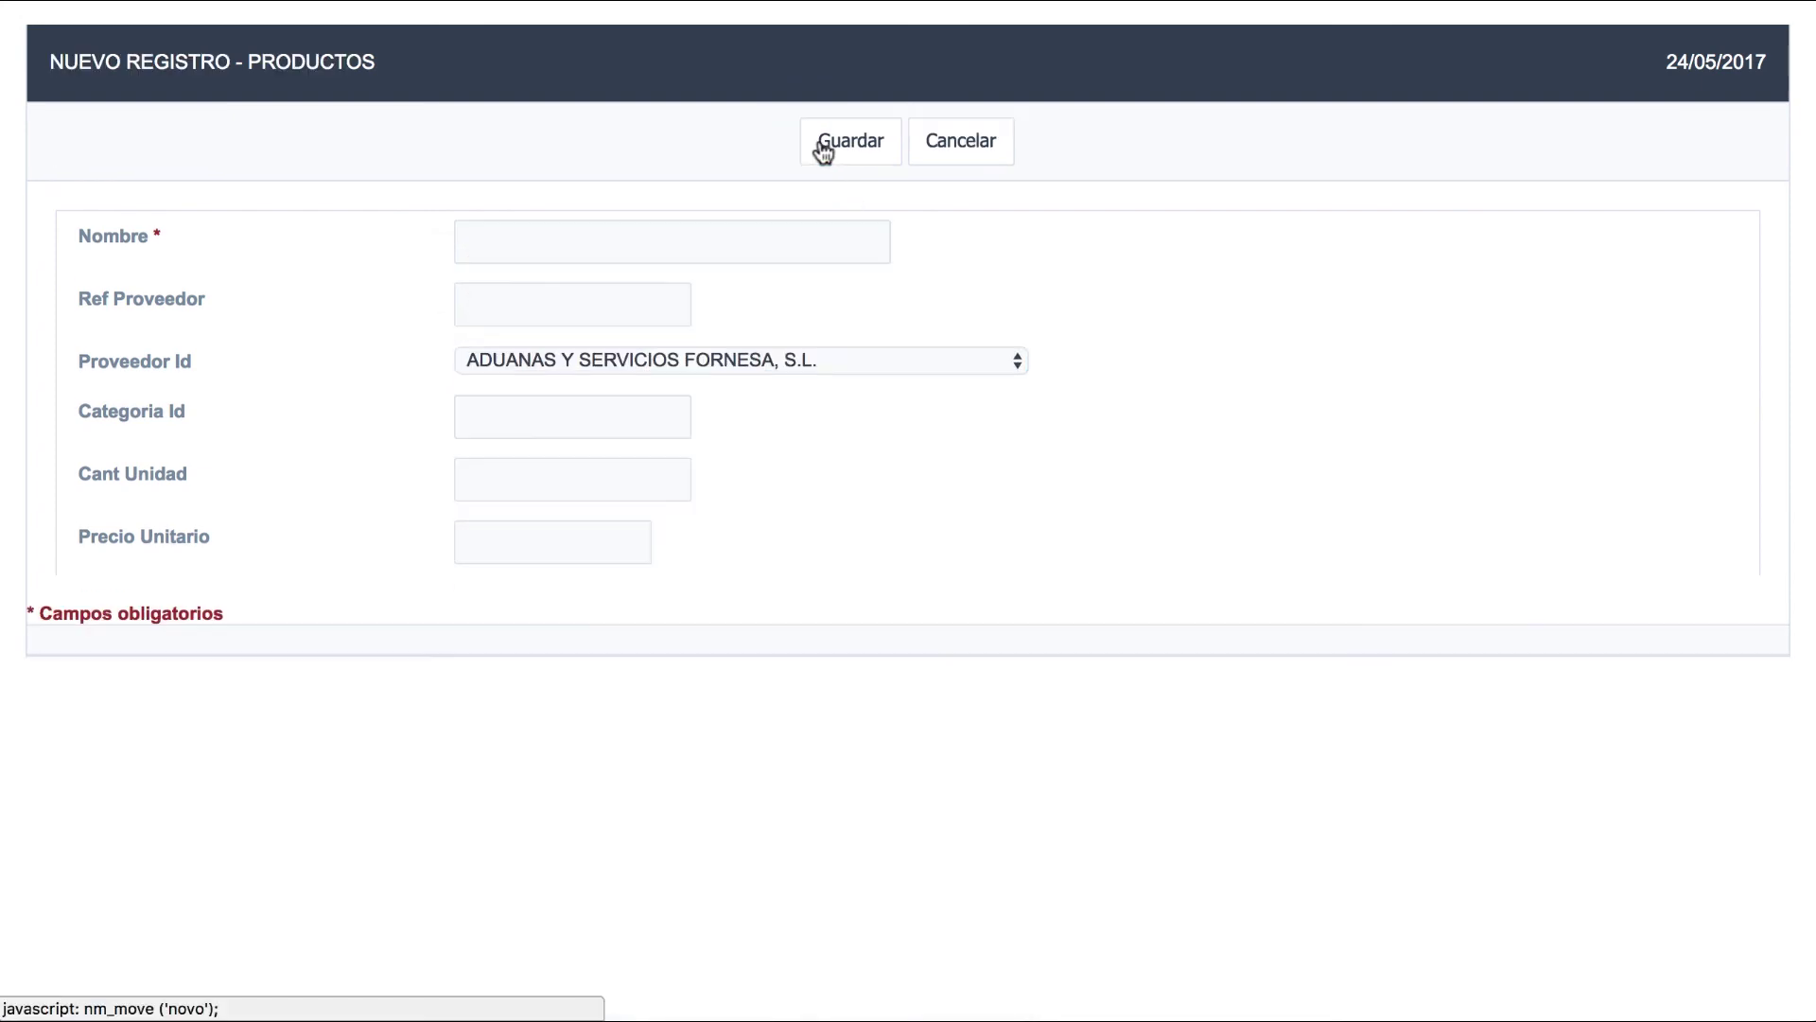
left_click(628, 364)
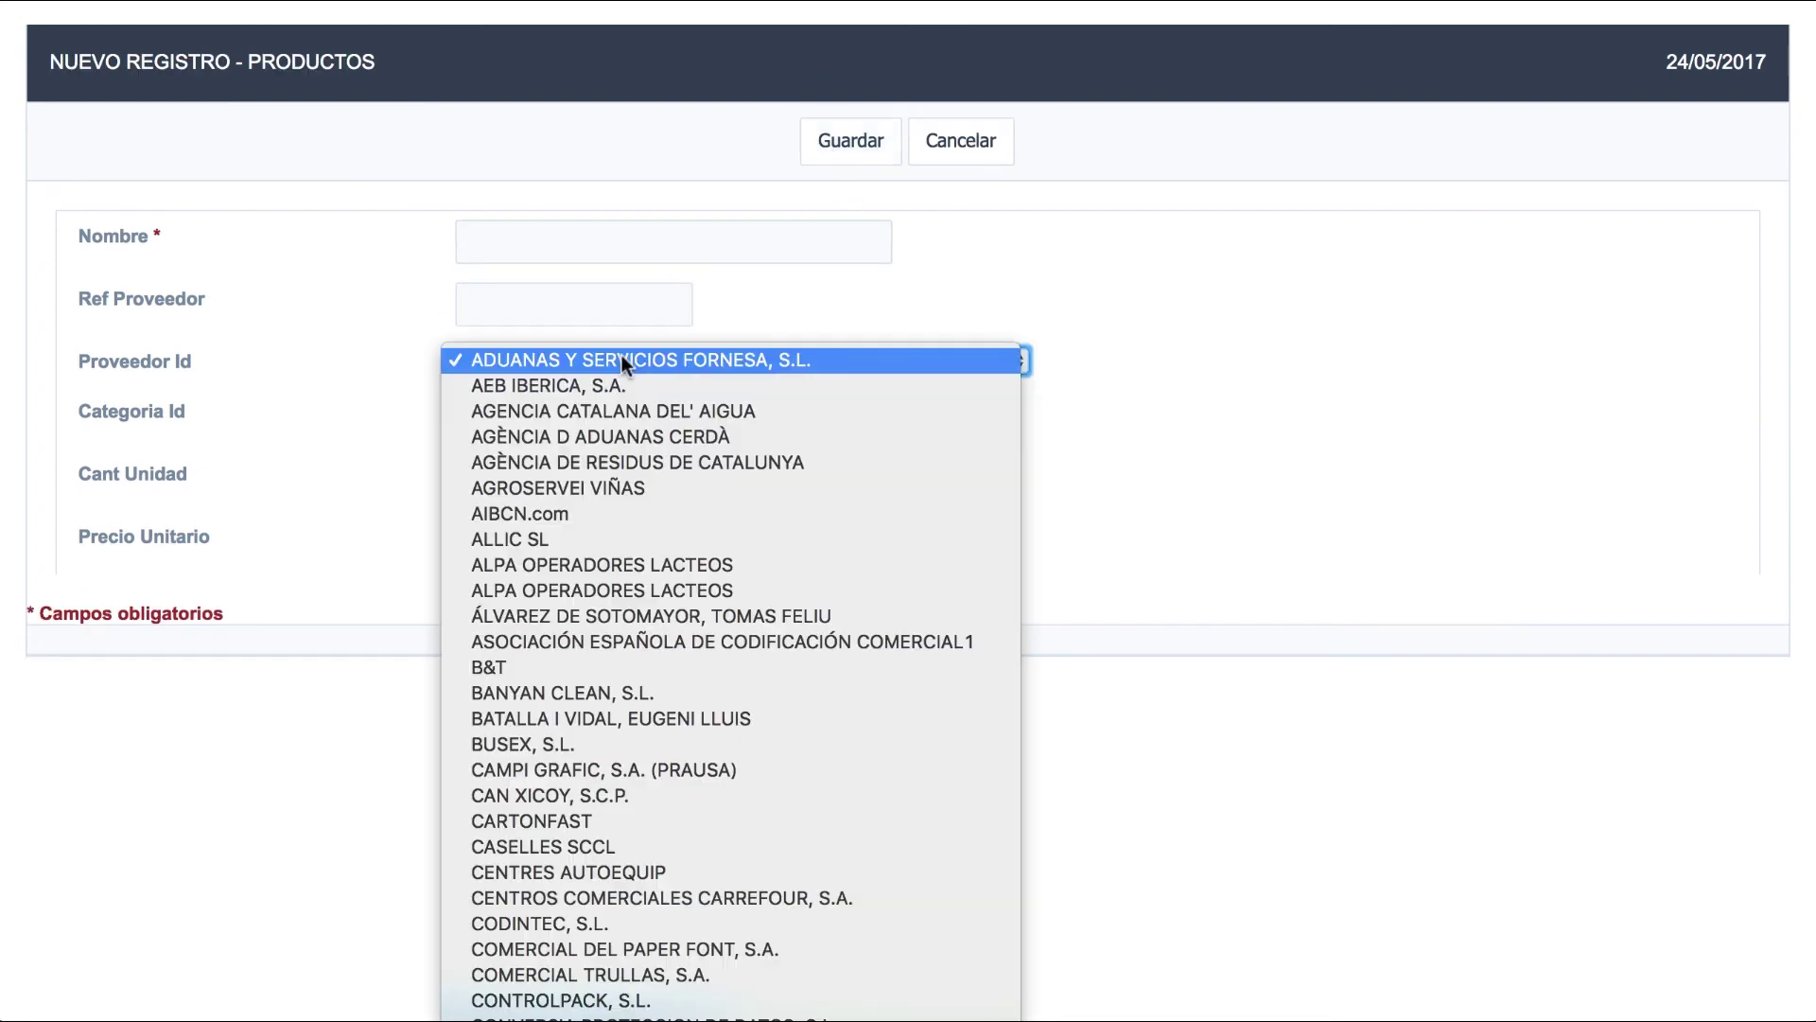
left_click(600, 462)
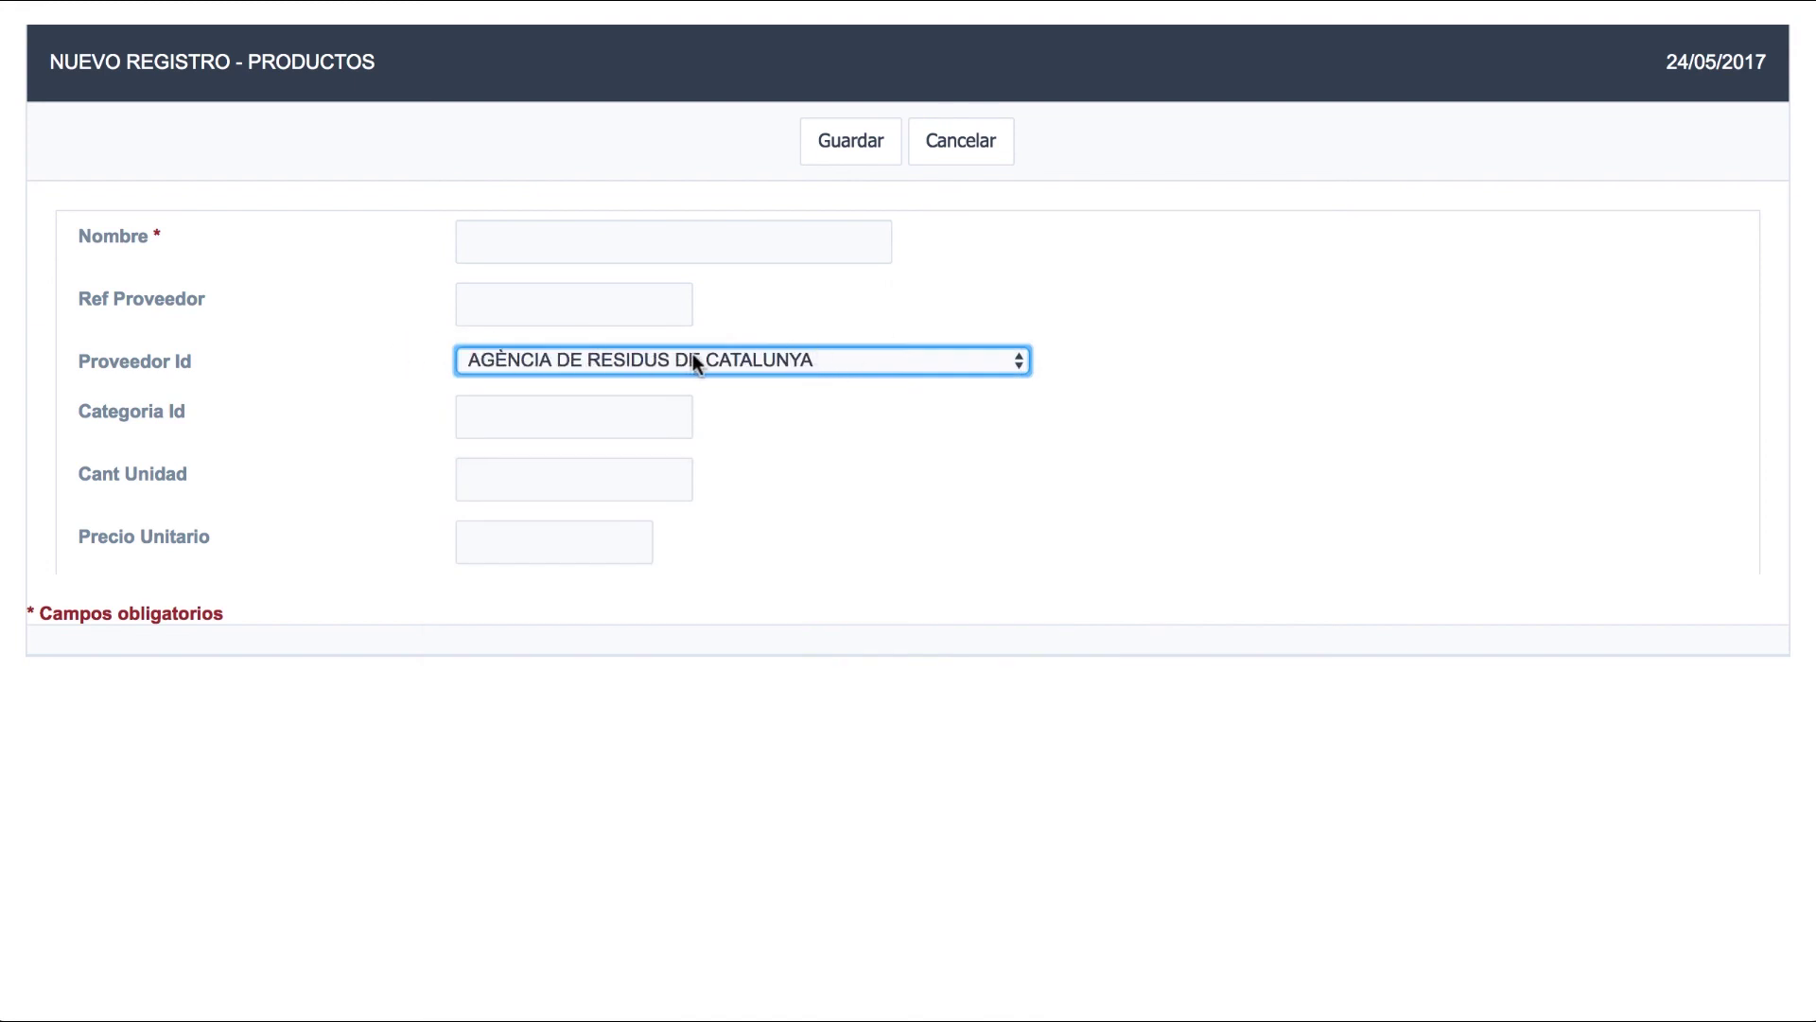
left_click(538, 426)
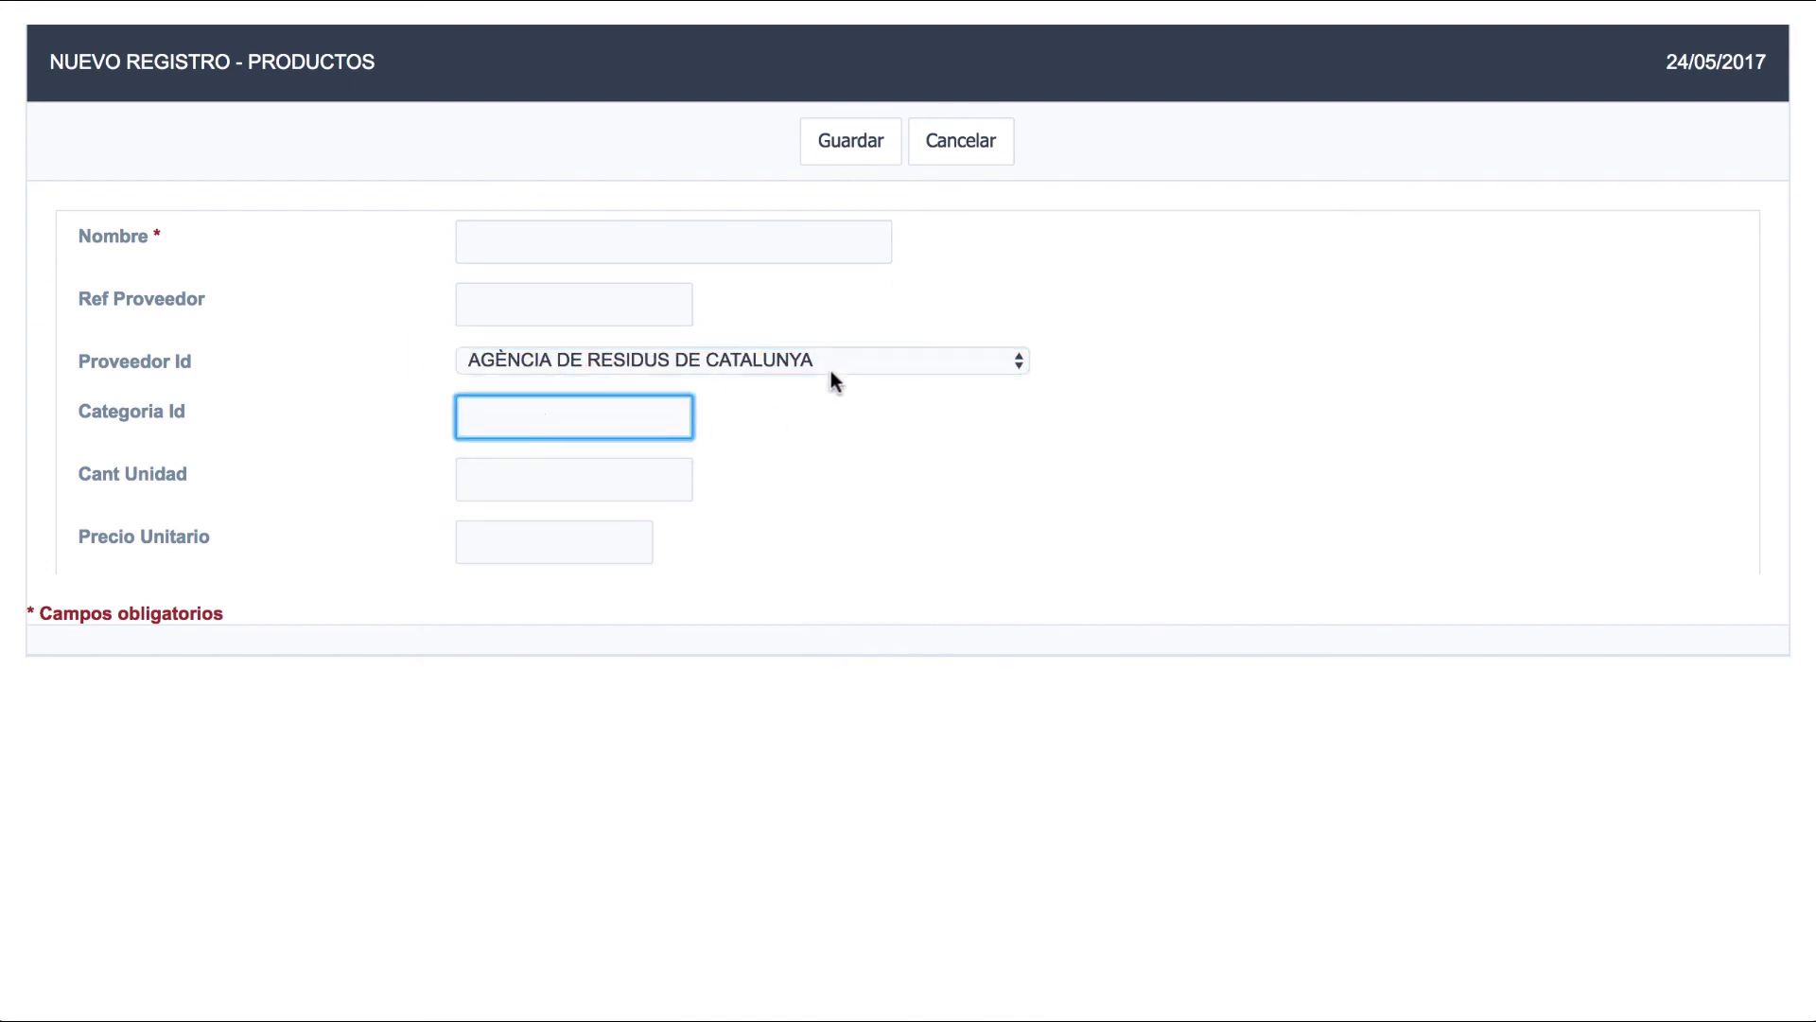
left_click(961, 144)
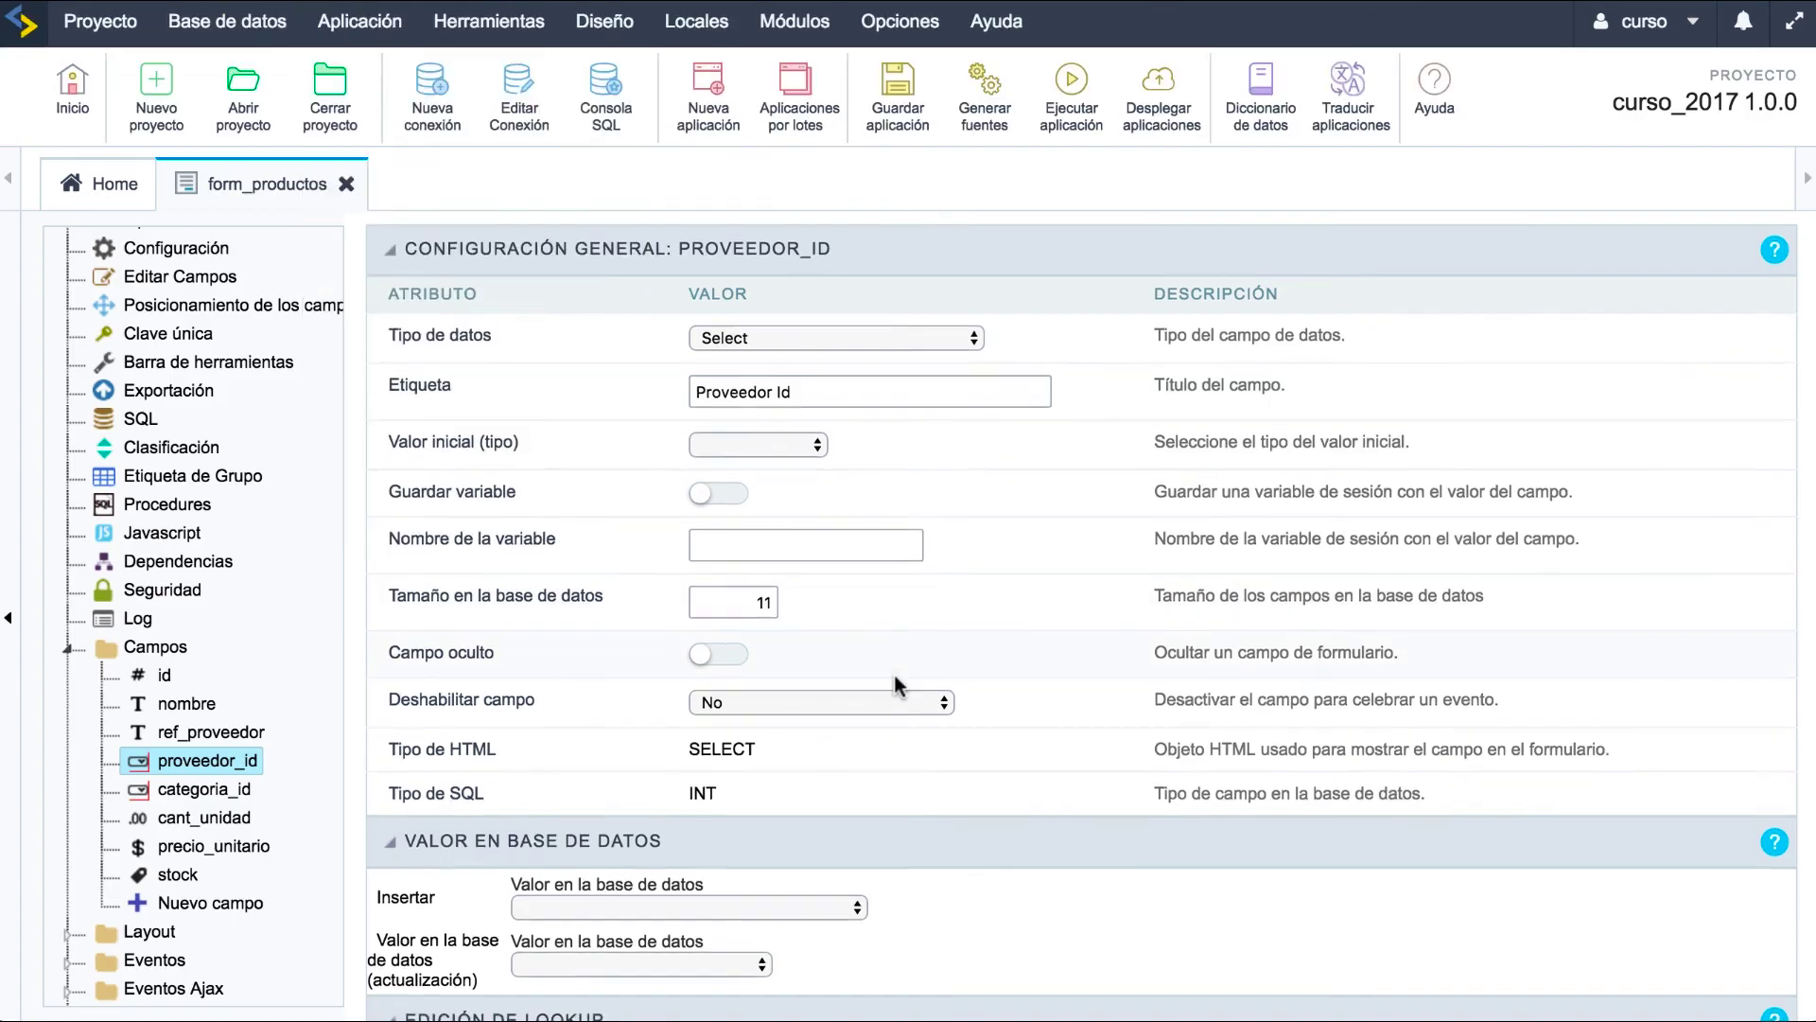
Enable the title option in the proveedor_id lookup and set the title to "< Seleccione un elemento >".
scroll(899, 688, "down", 5)
scroll(916, 759, "down", 3)
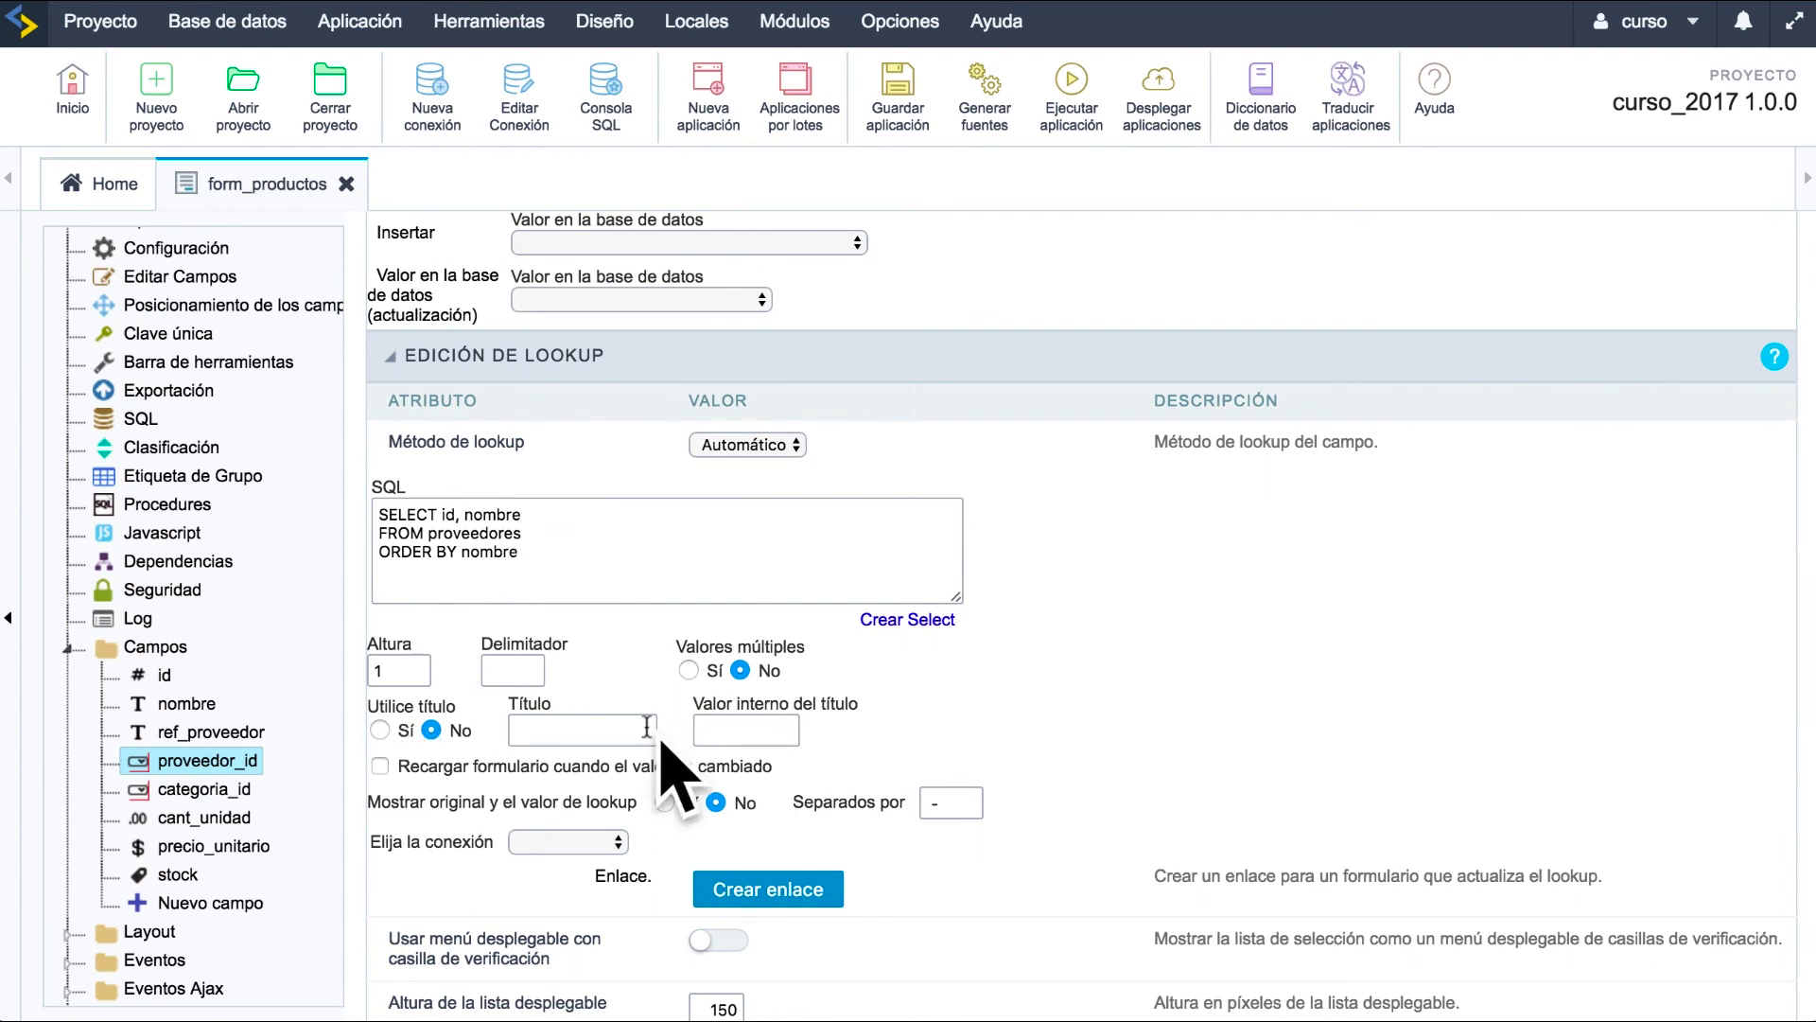
left_click(381, 729)
left_click(539, 730)
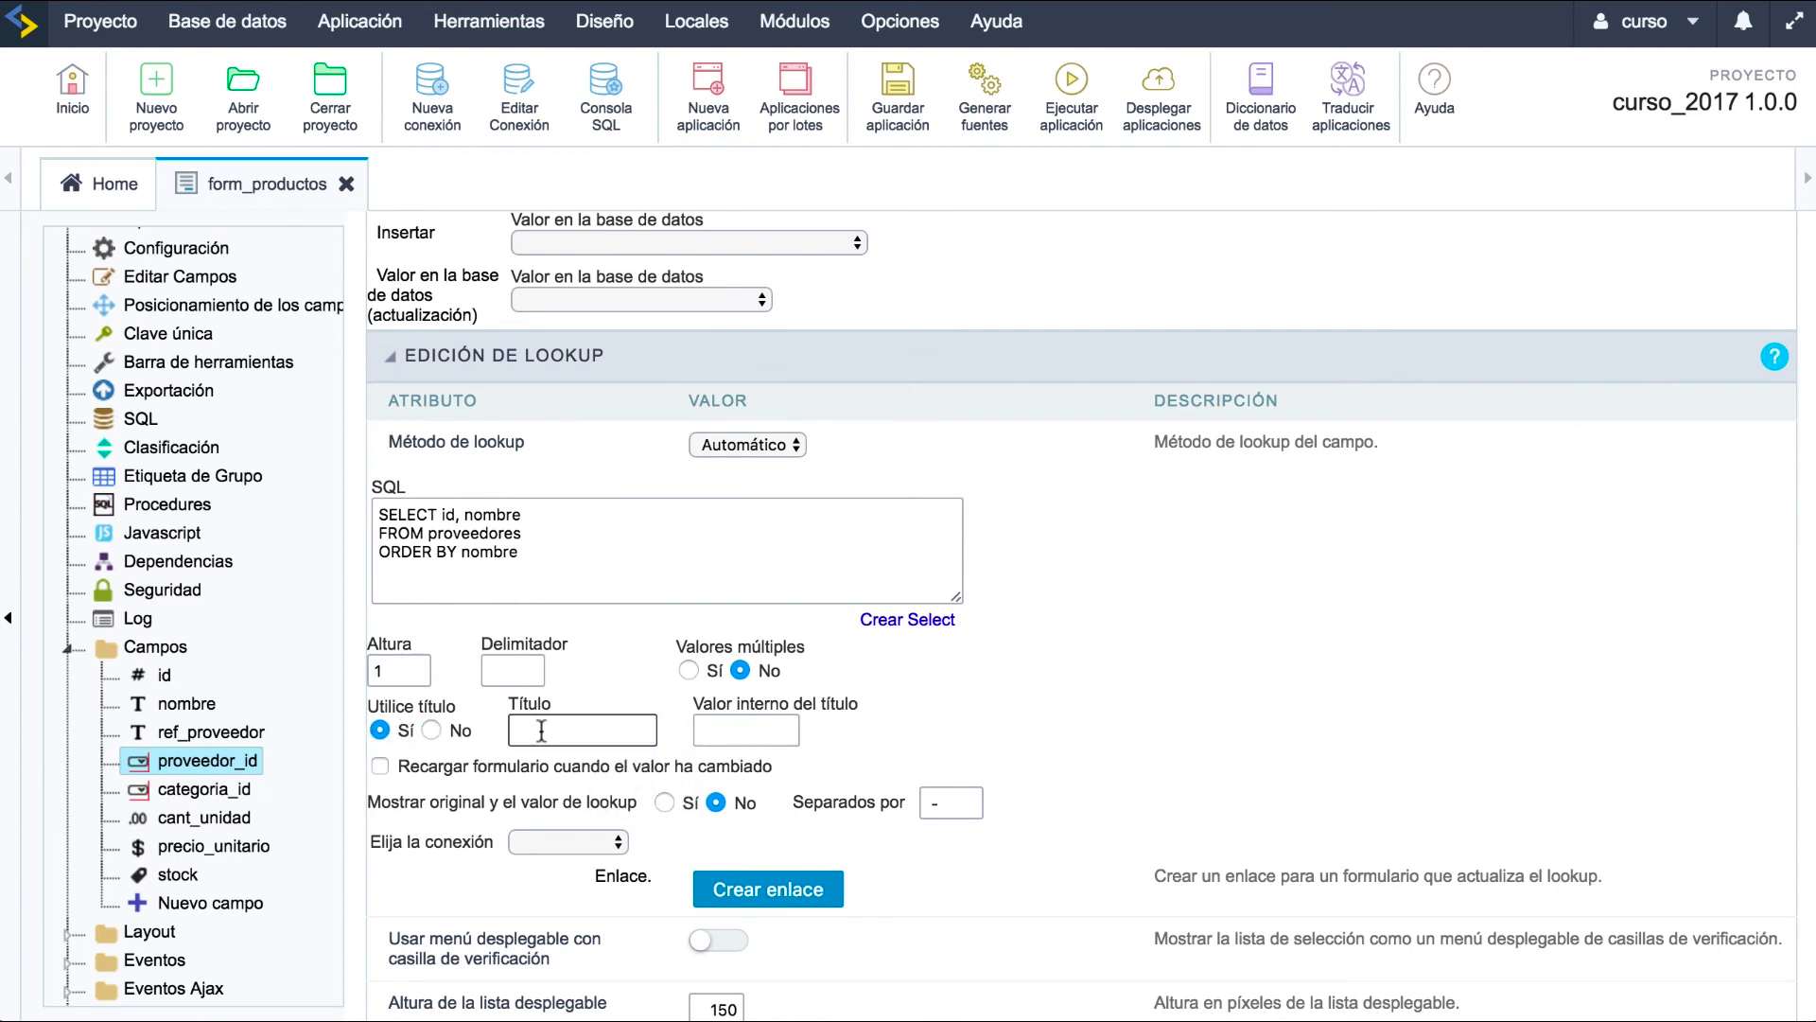
left_click(580, 733)
type("< Seleccione un elemento >")
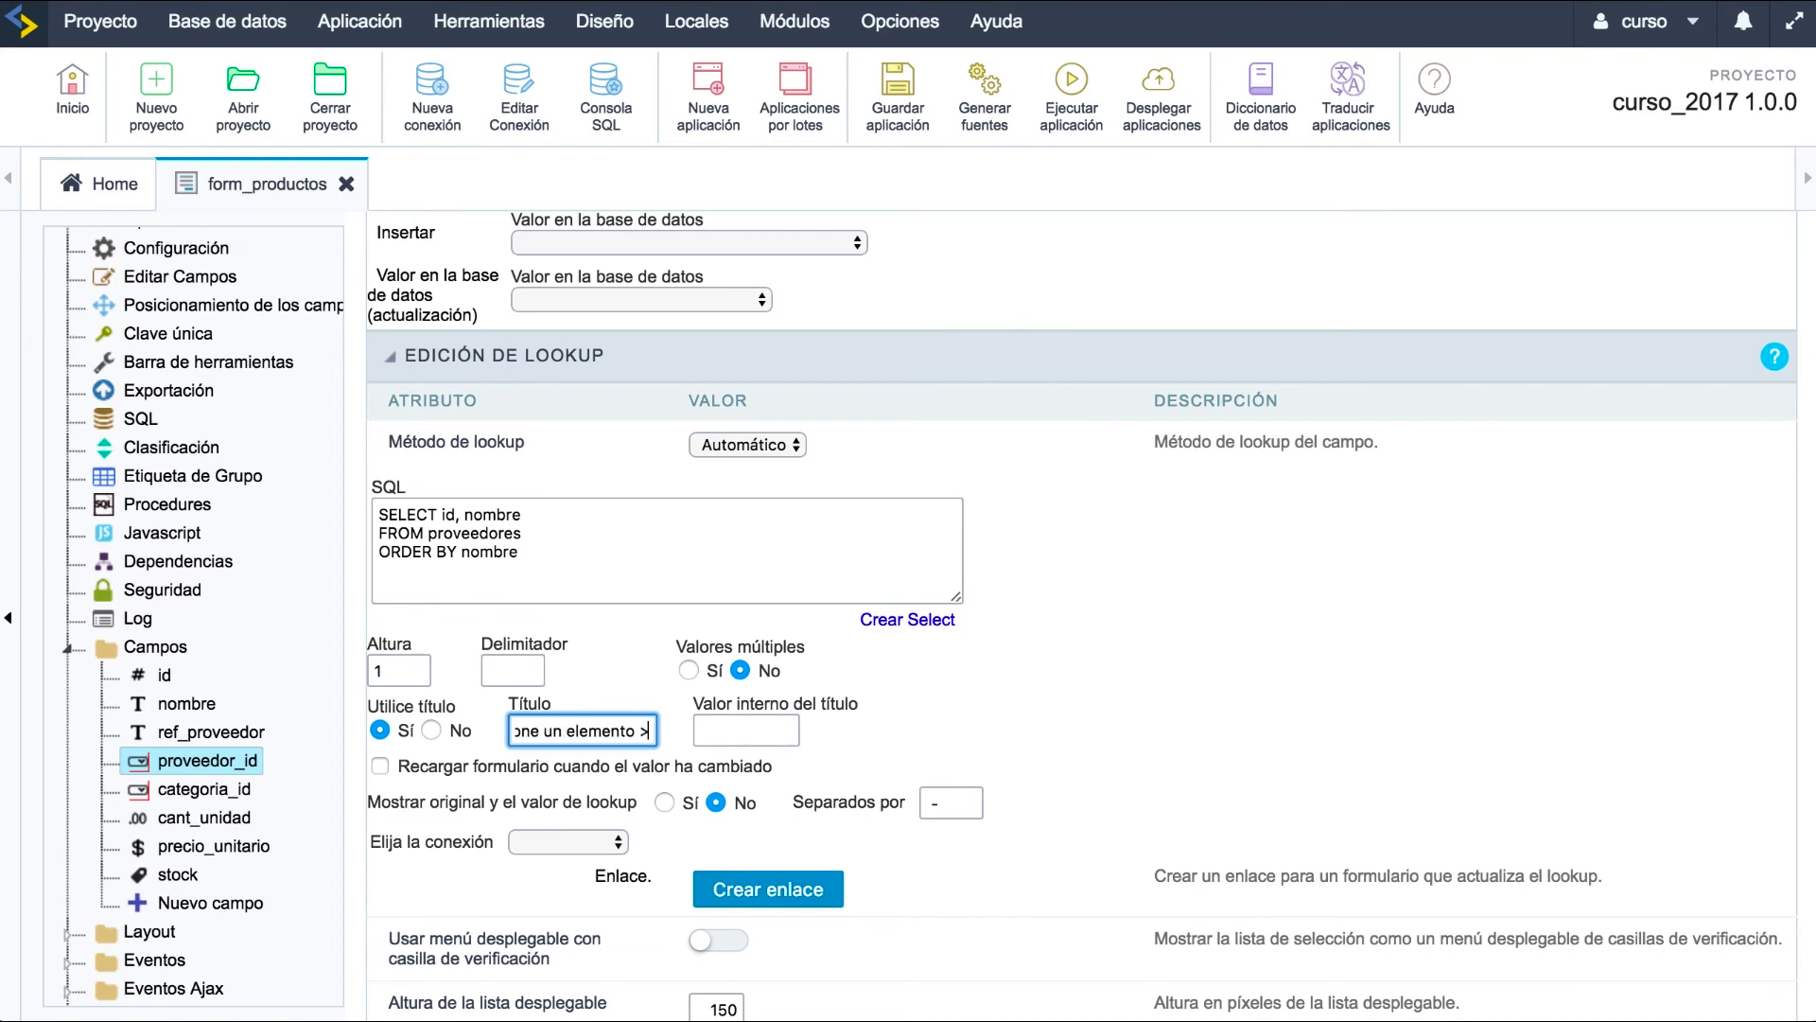
Run the application again and inspect the Proveedor Id options in a new product record.
left_click(1065, 87)
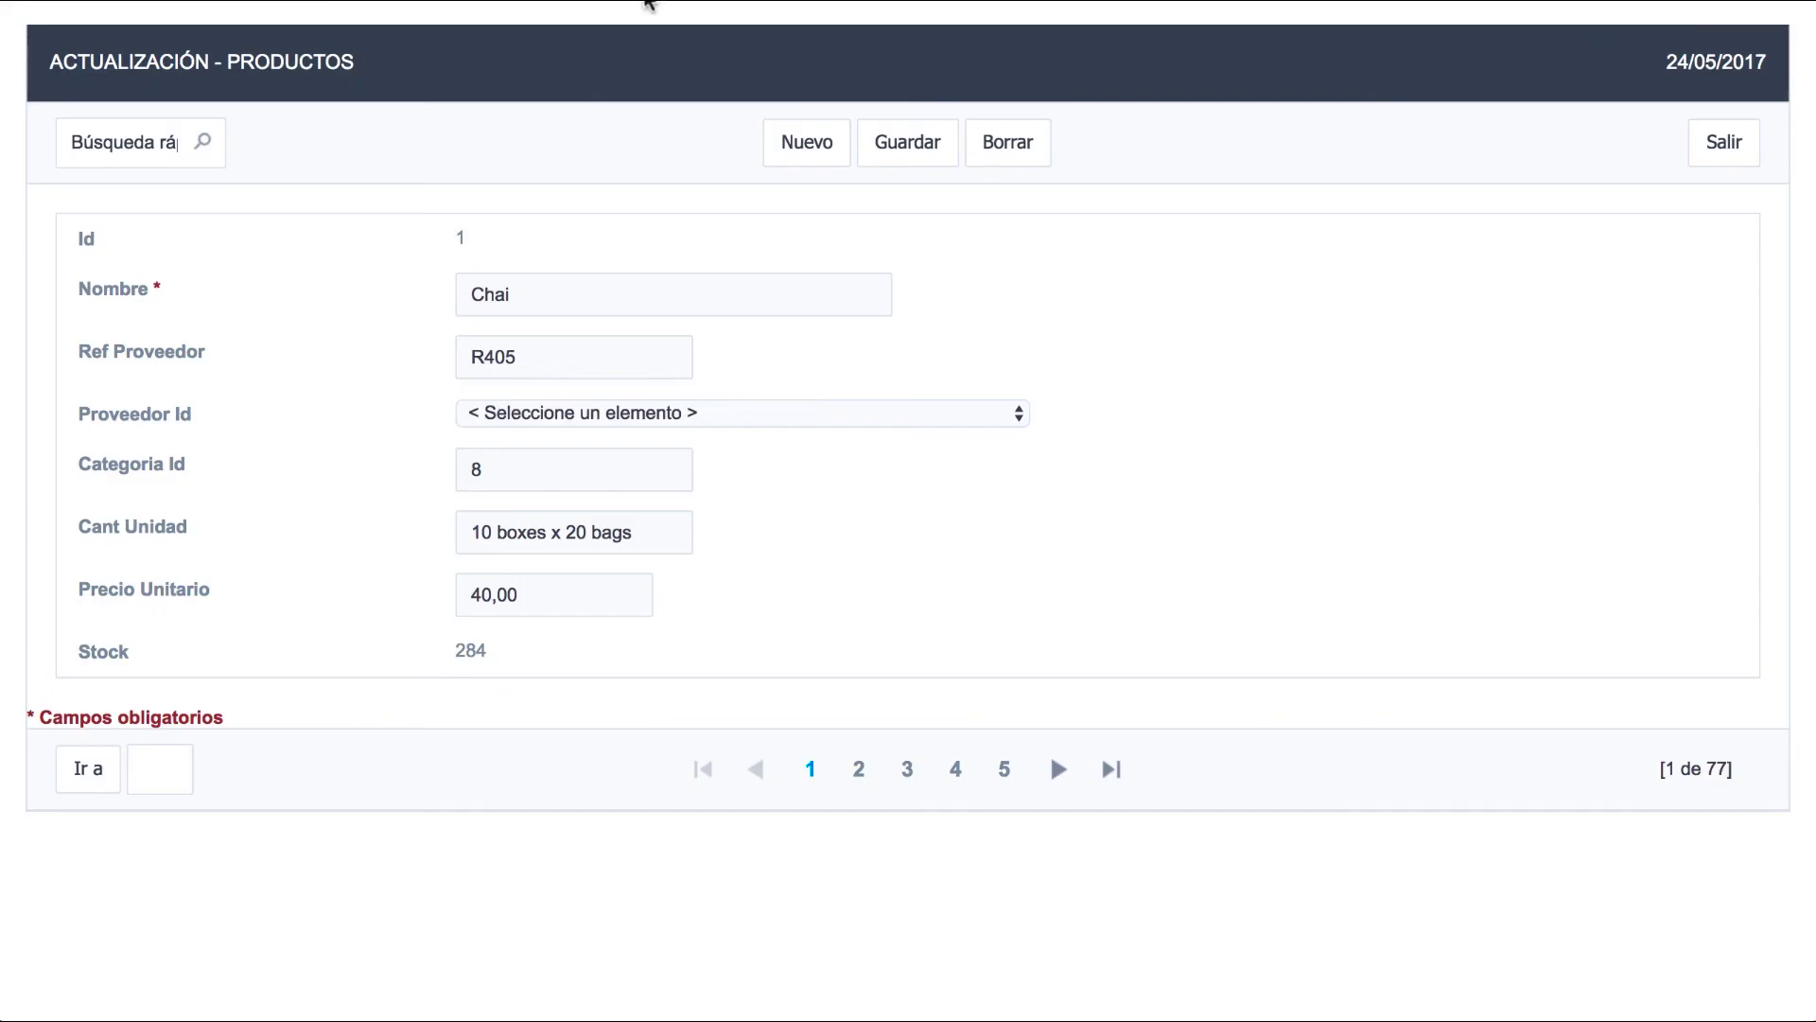
left_click(807, 142)
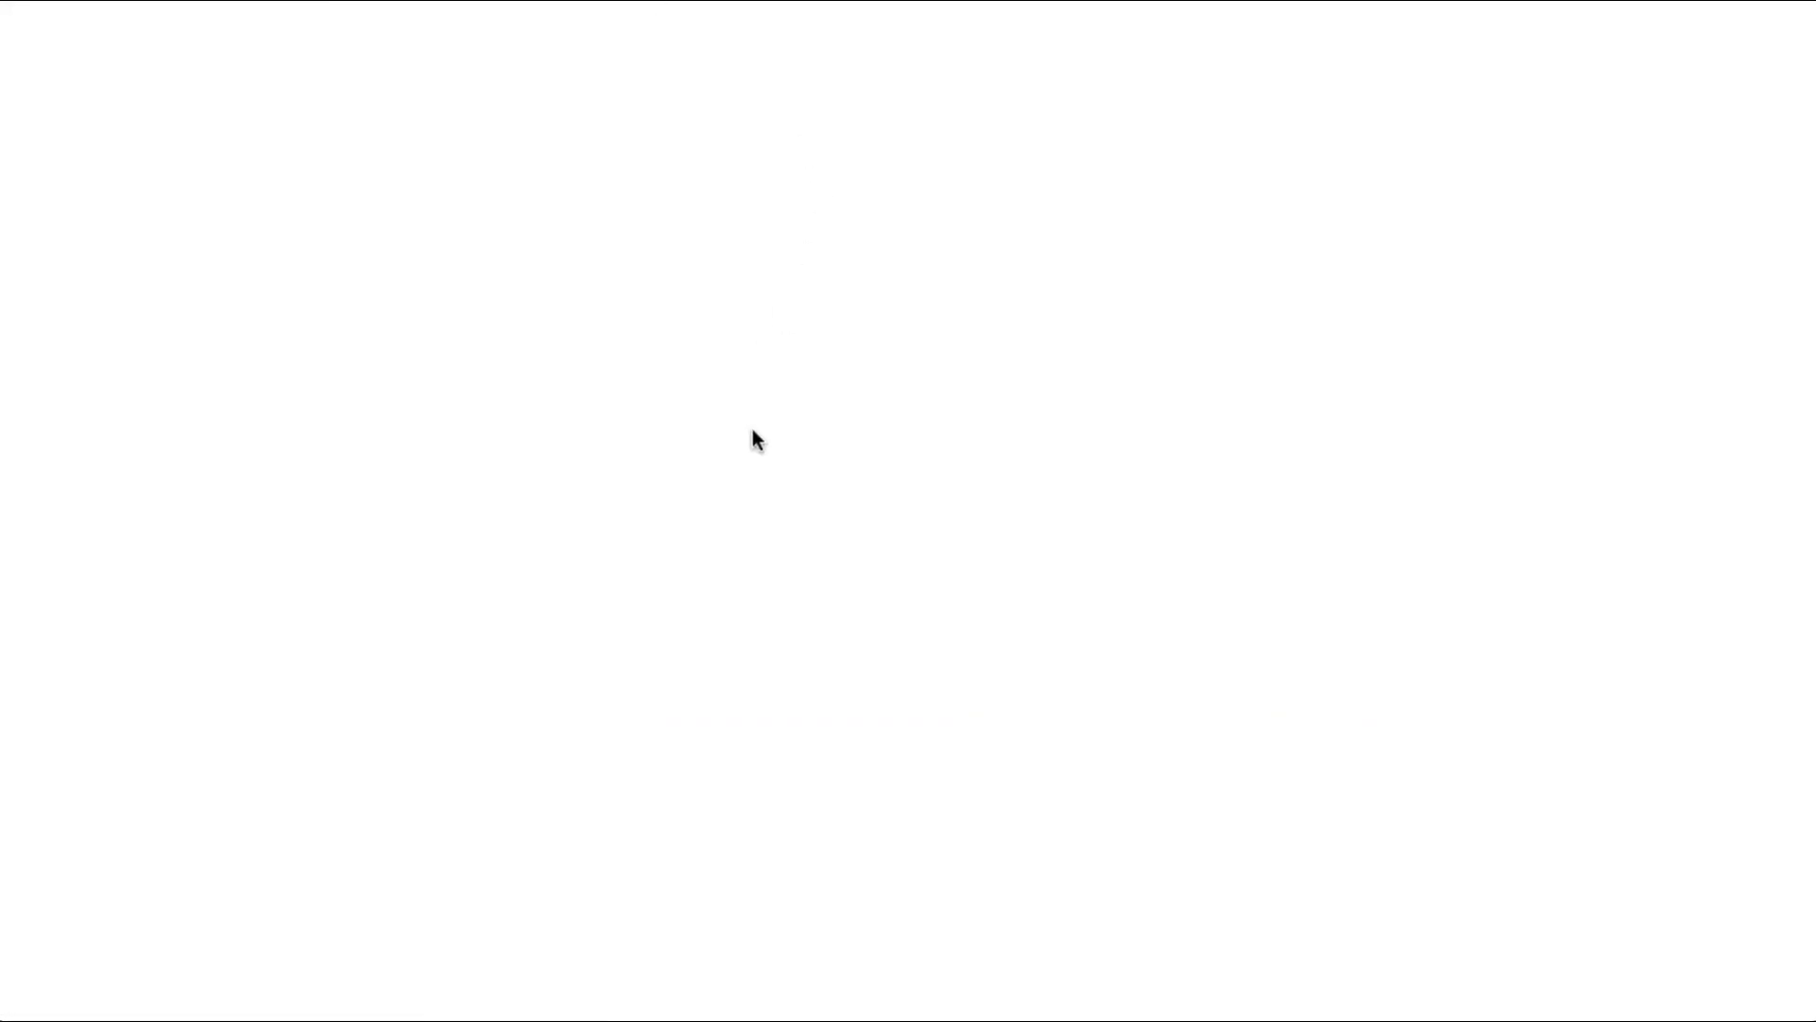
left_click(760, 361)
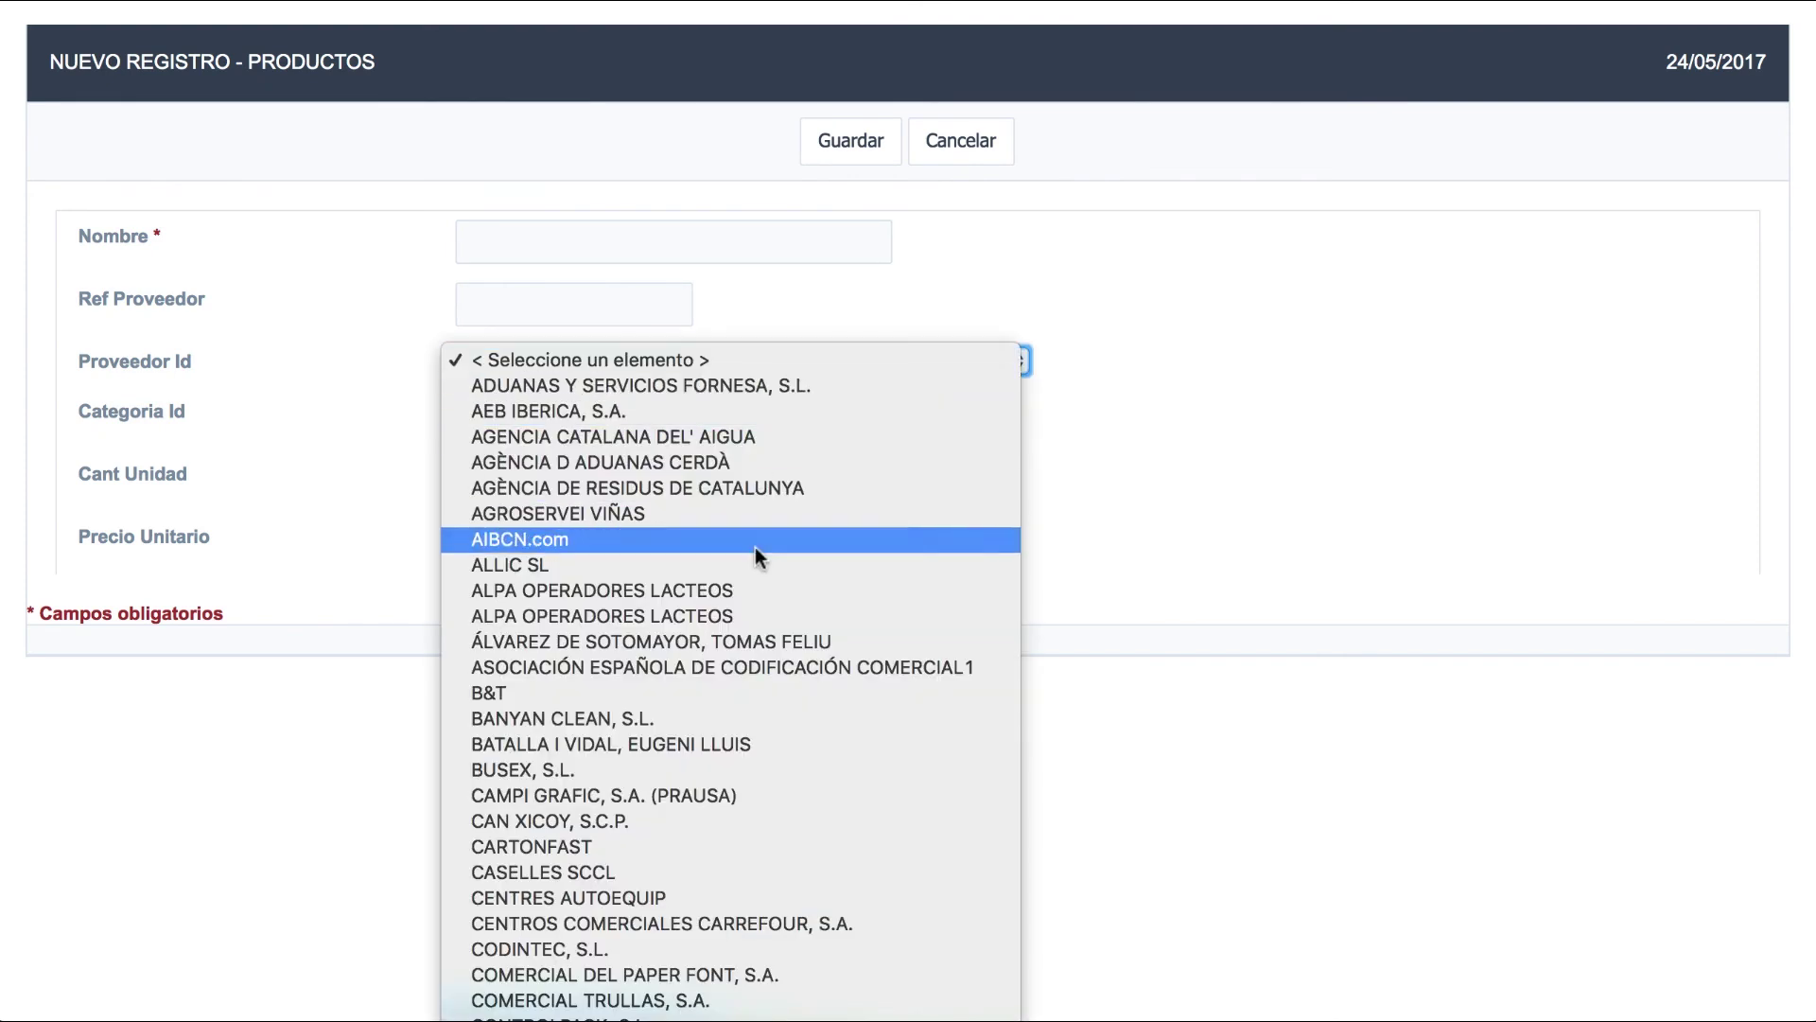
Change the proveedor_id field's data type to Número Auto-Complete and check its lookup SQL.
left_click(747, 363)
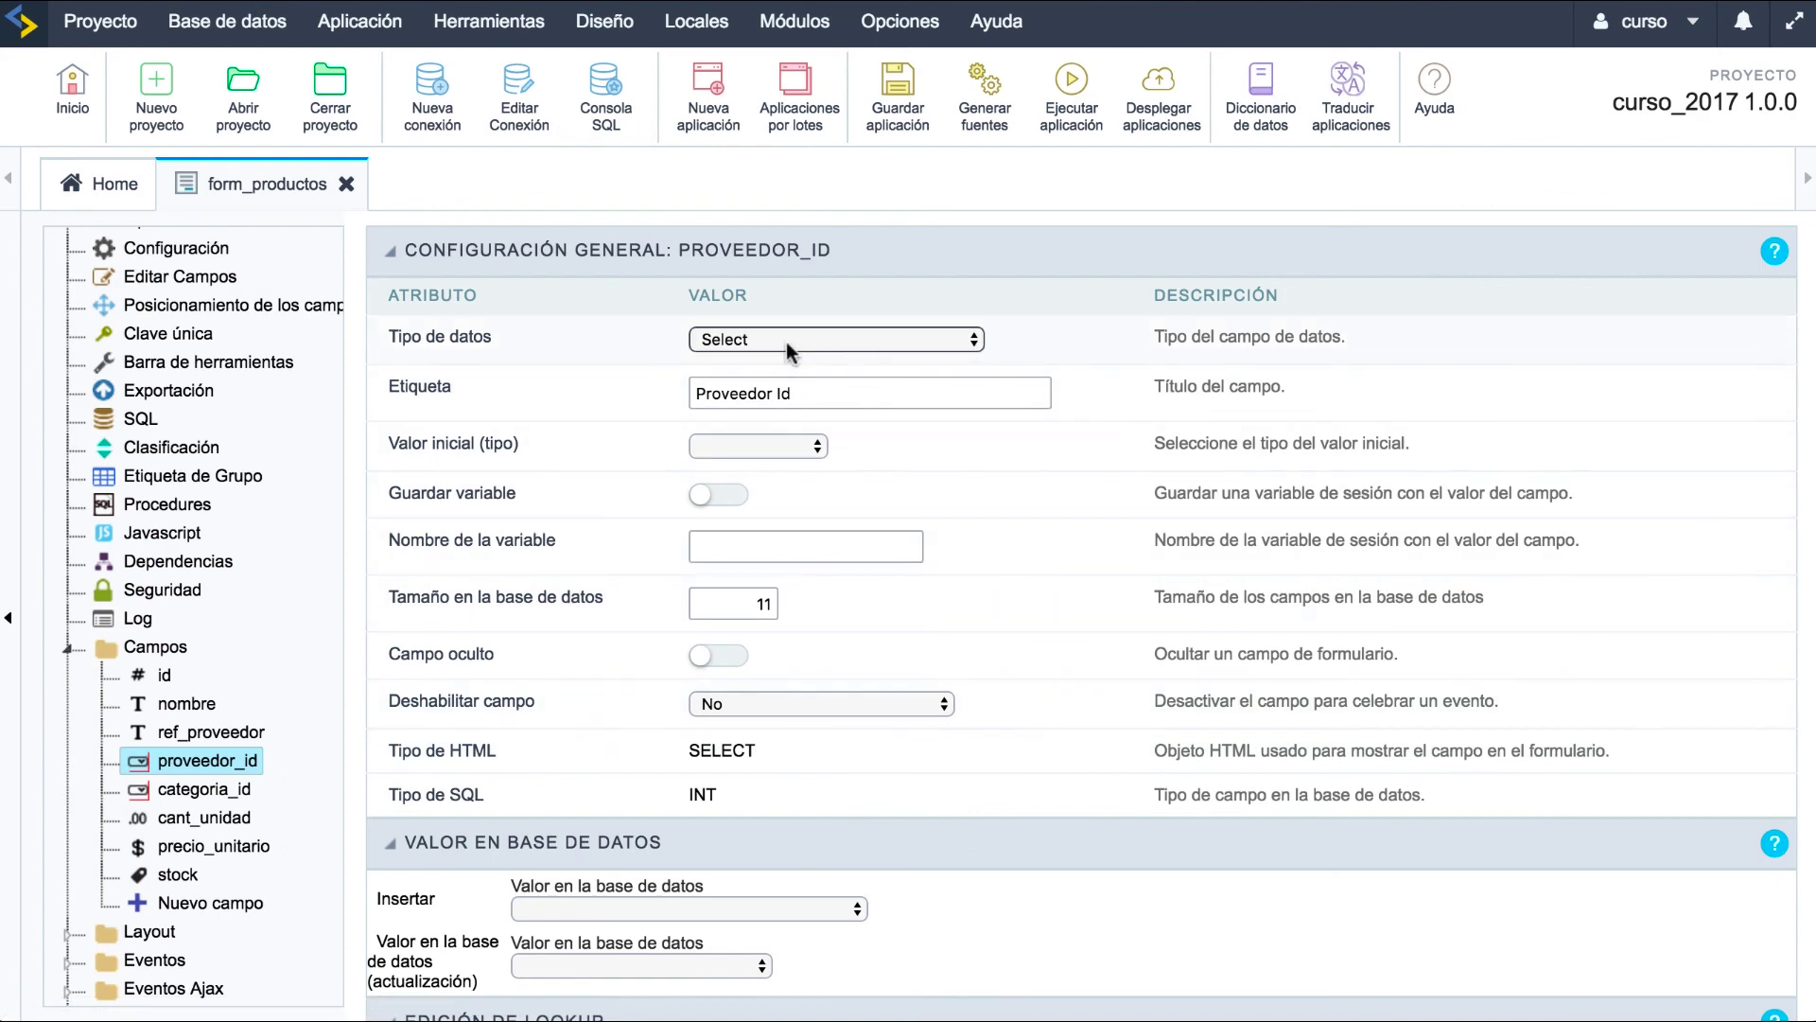
left_click(845, 337)
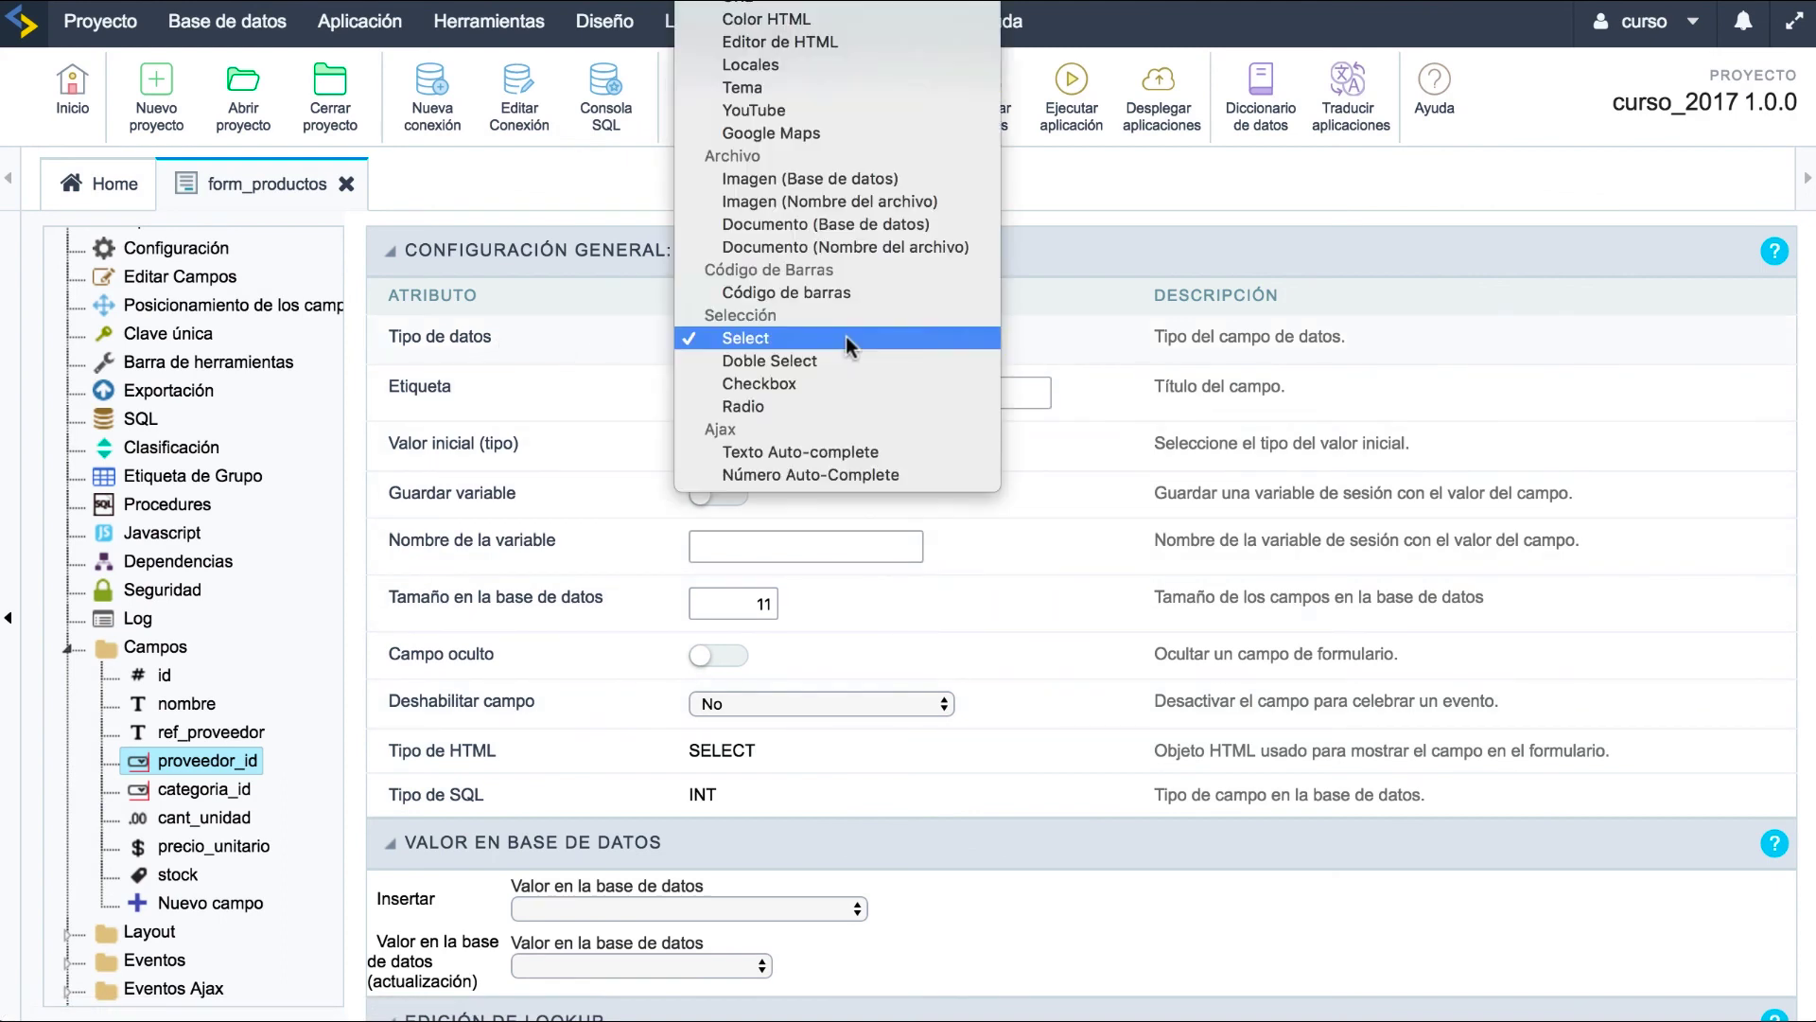
left_click(818, 471)
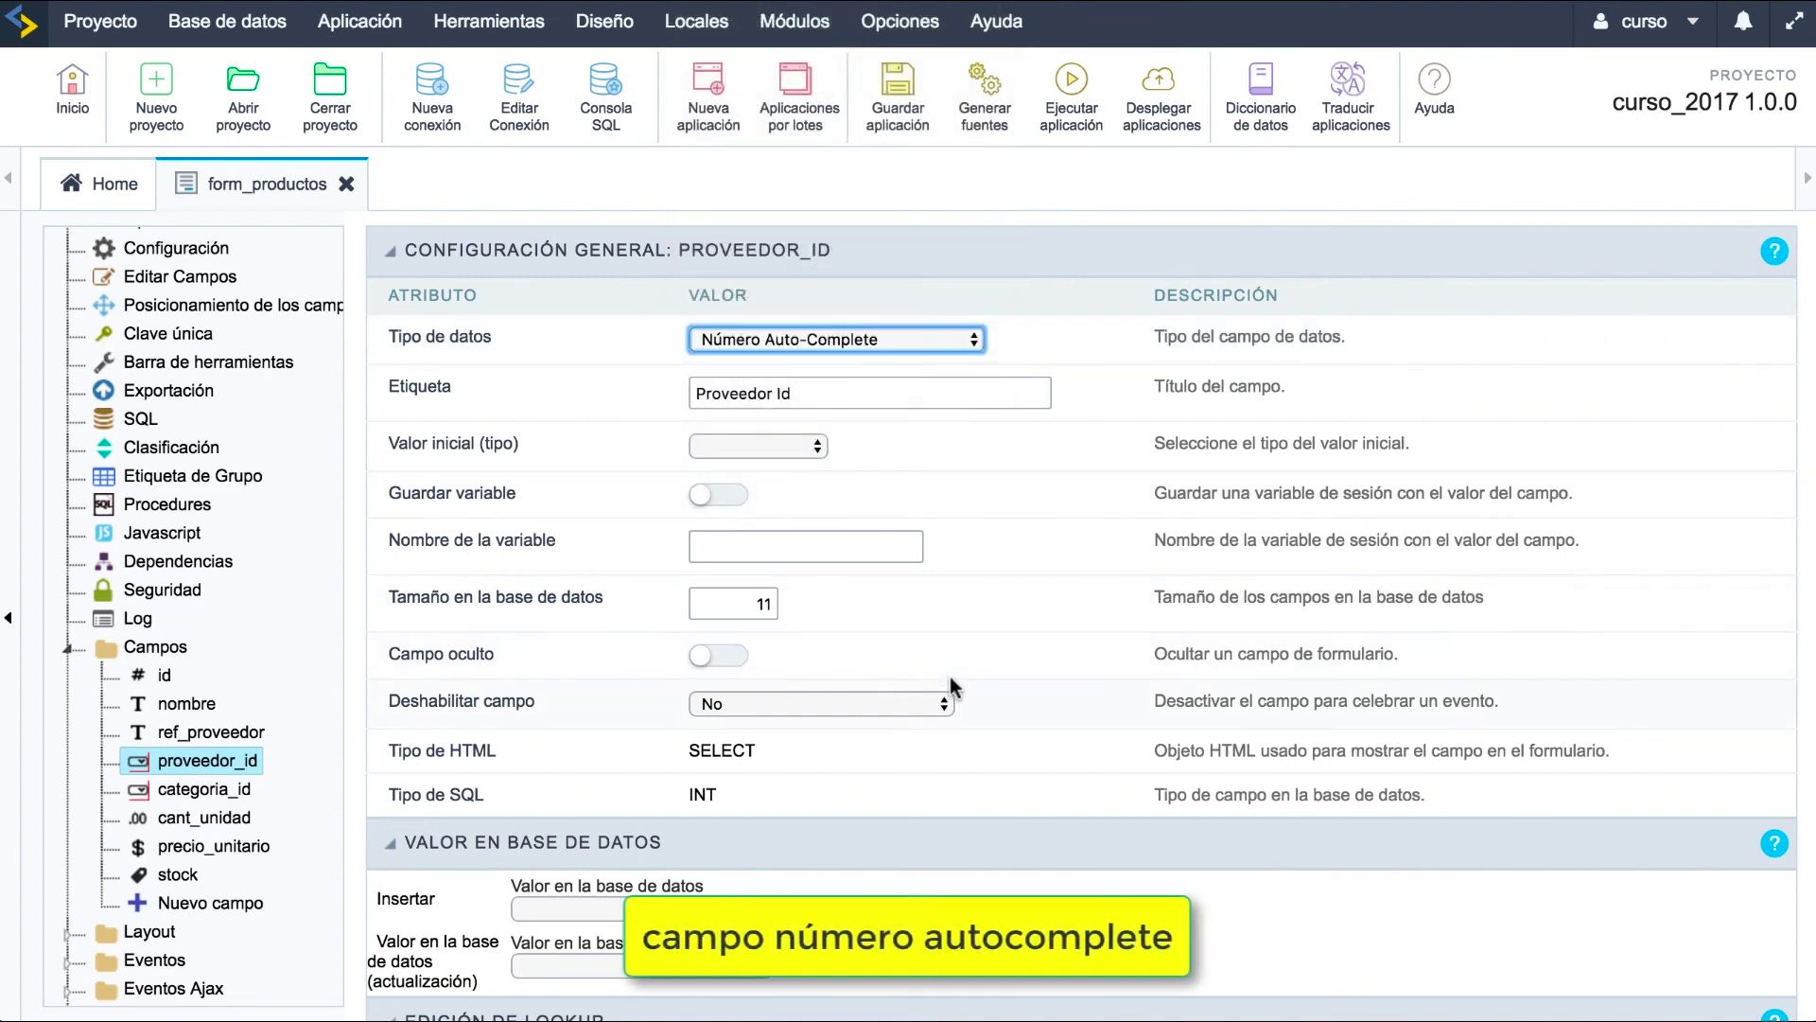
scroll(950, 677, "down", 4)
scroll(566, 832, "down", 7)
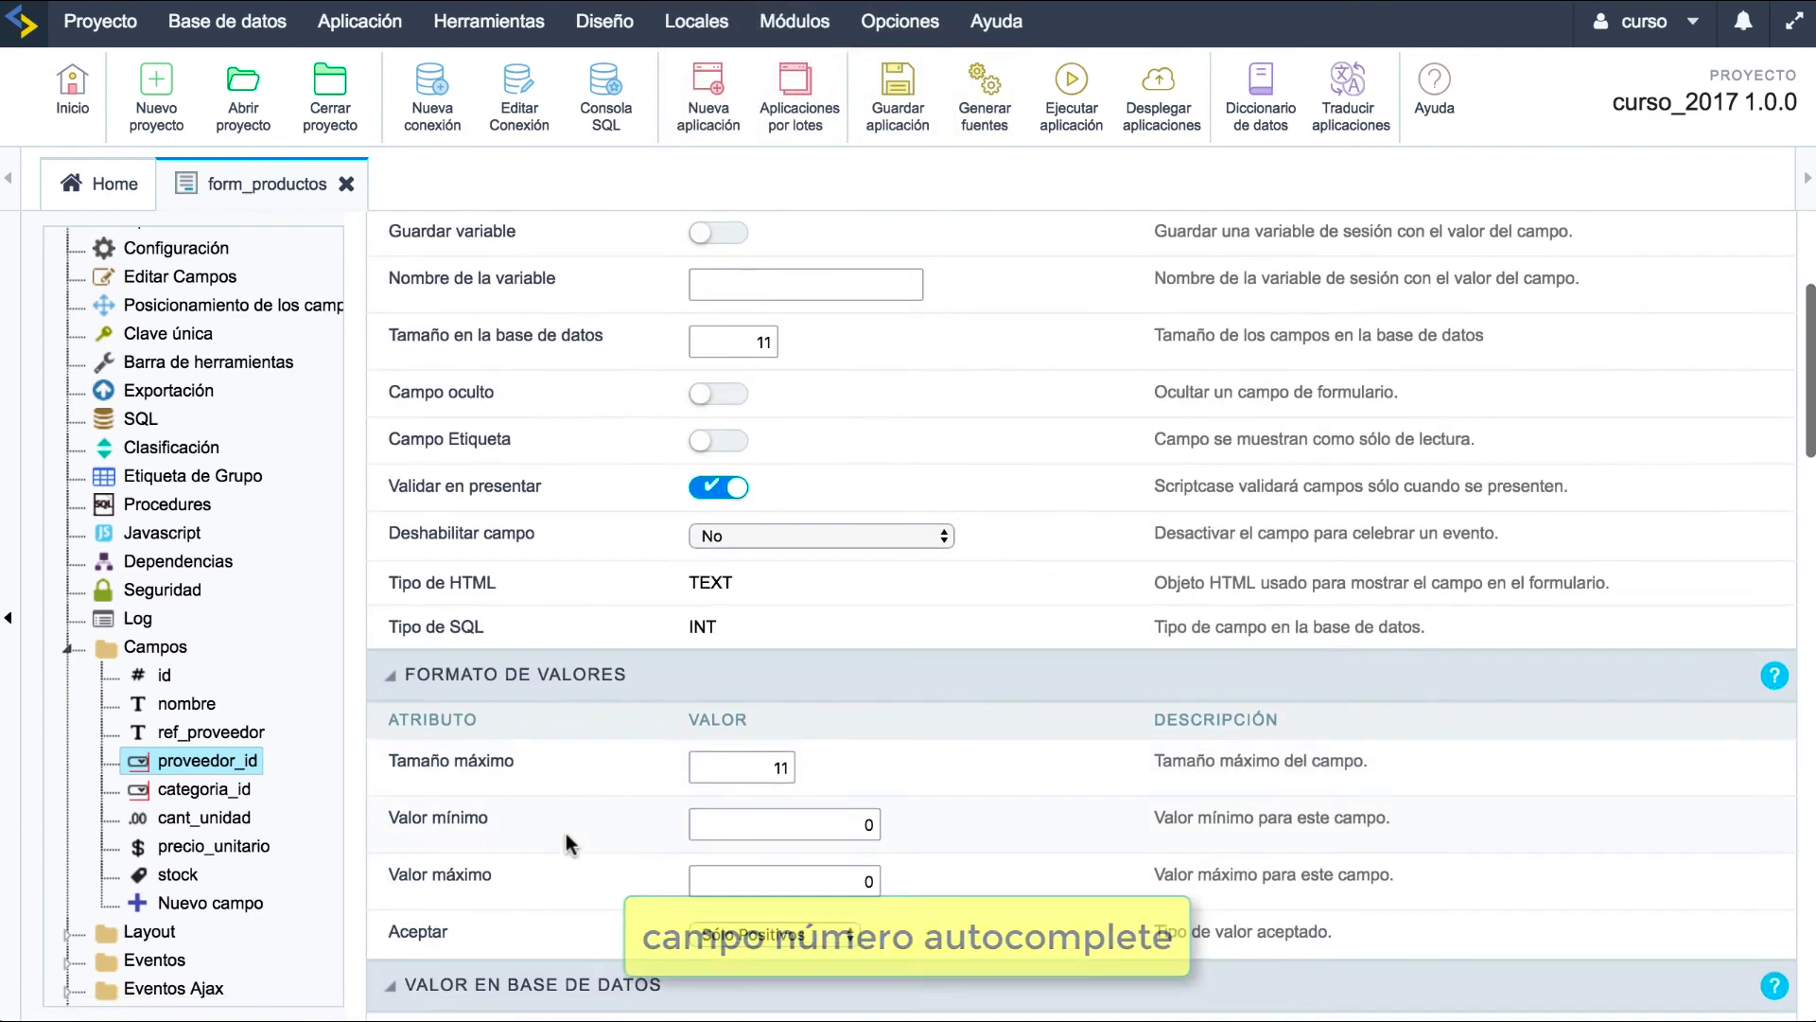
left_click(572, 895)
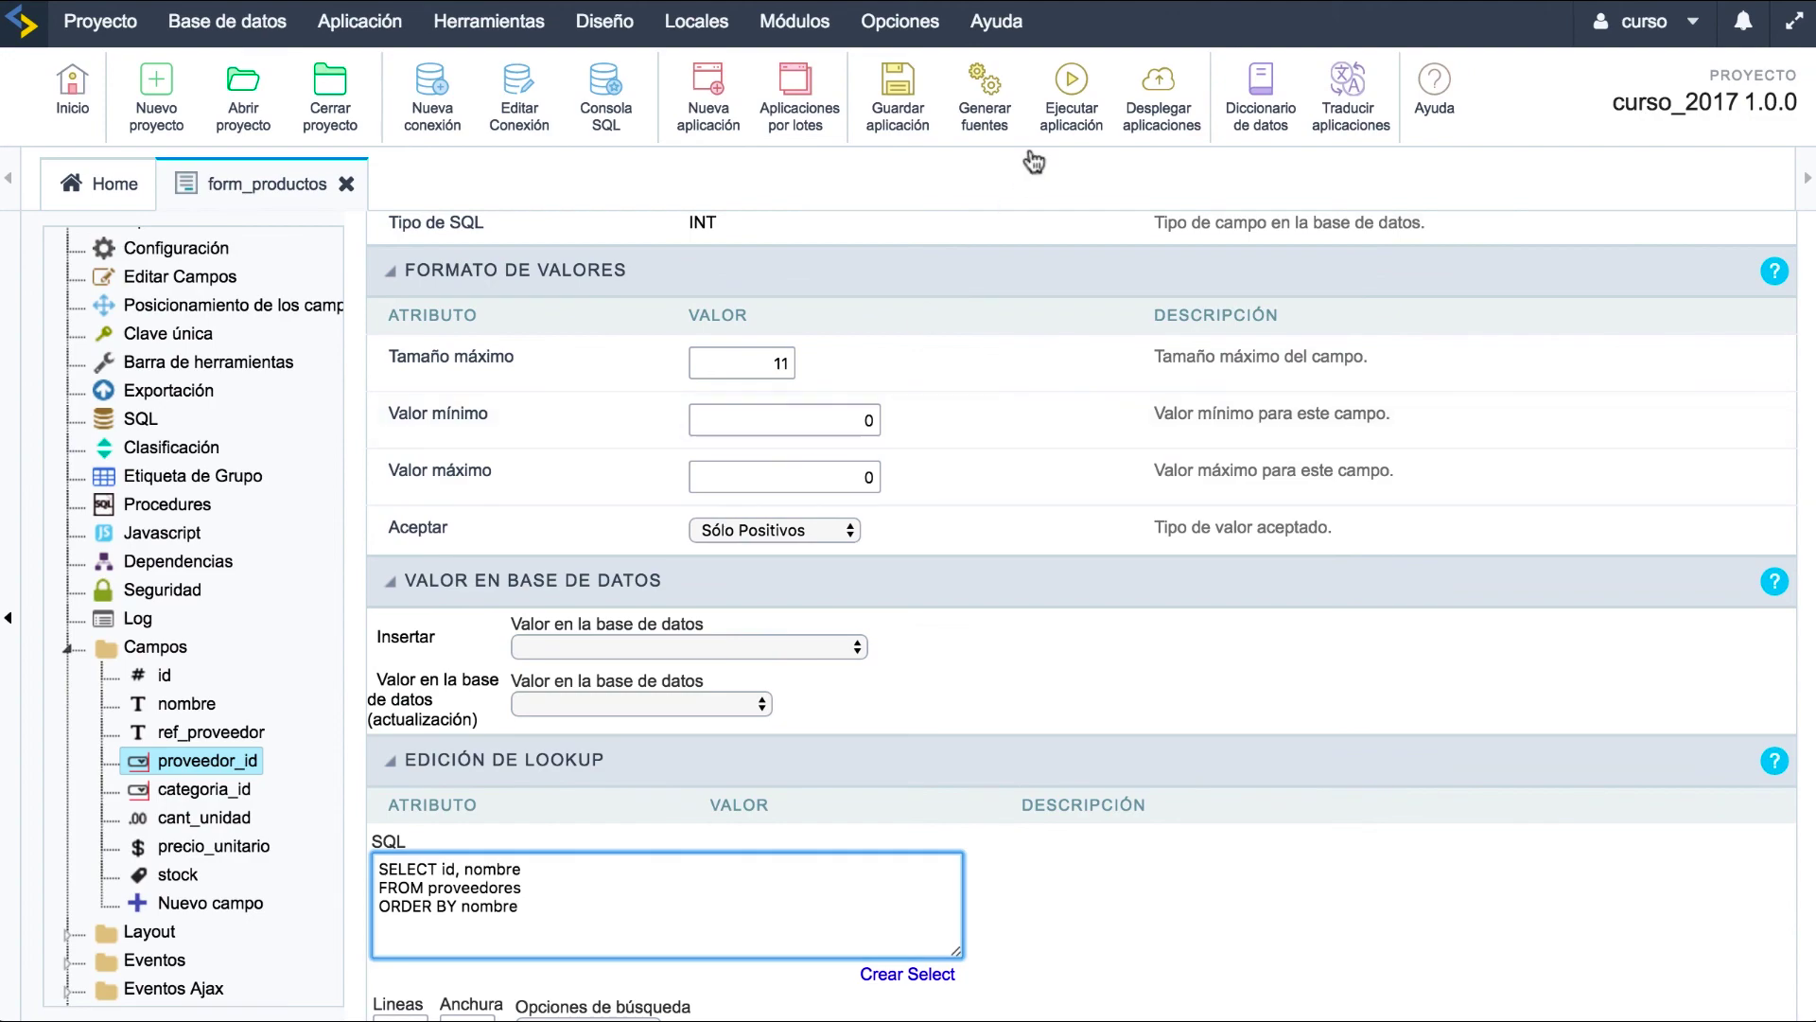
Run the application and start a new product record, ready for entry in Proveedor Id.
left_click(1065, 110)
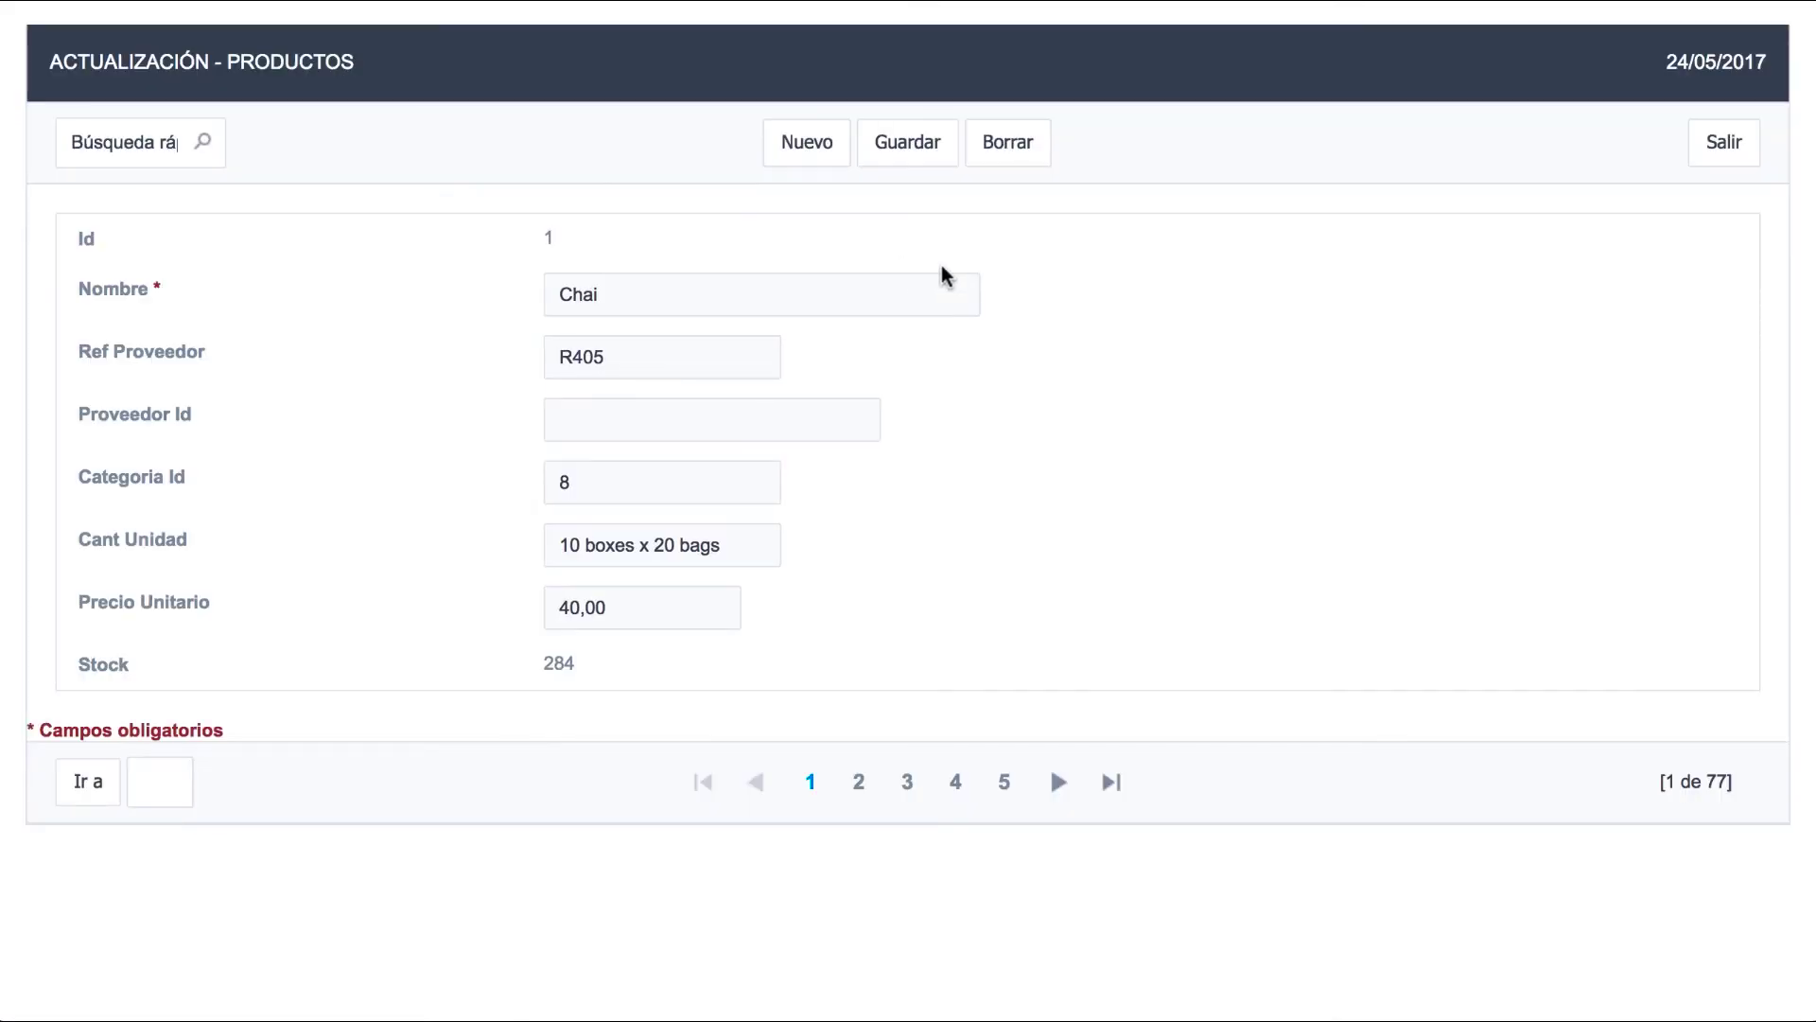
left_click(812, 144)
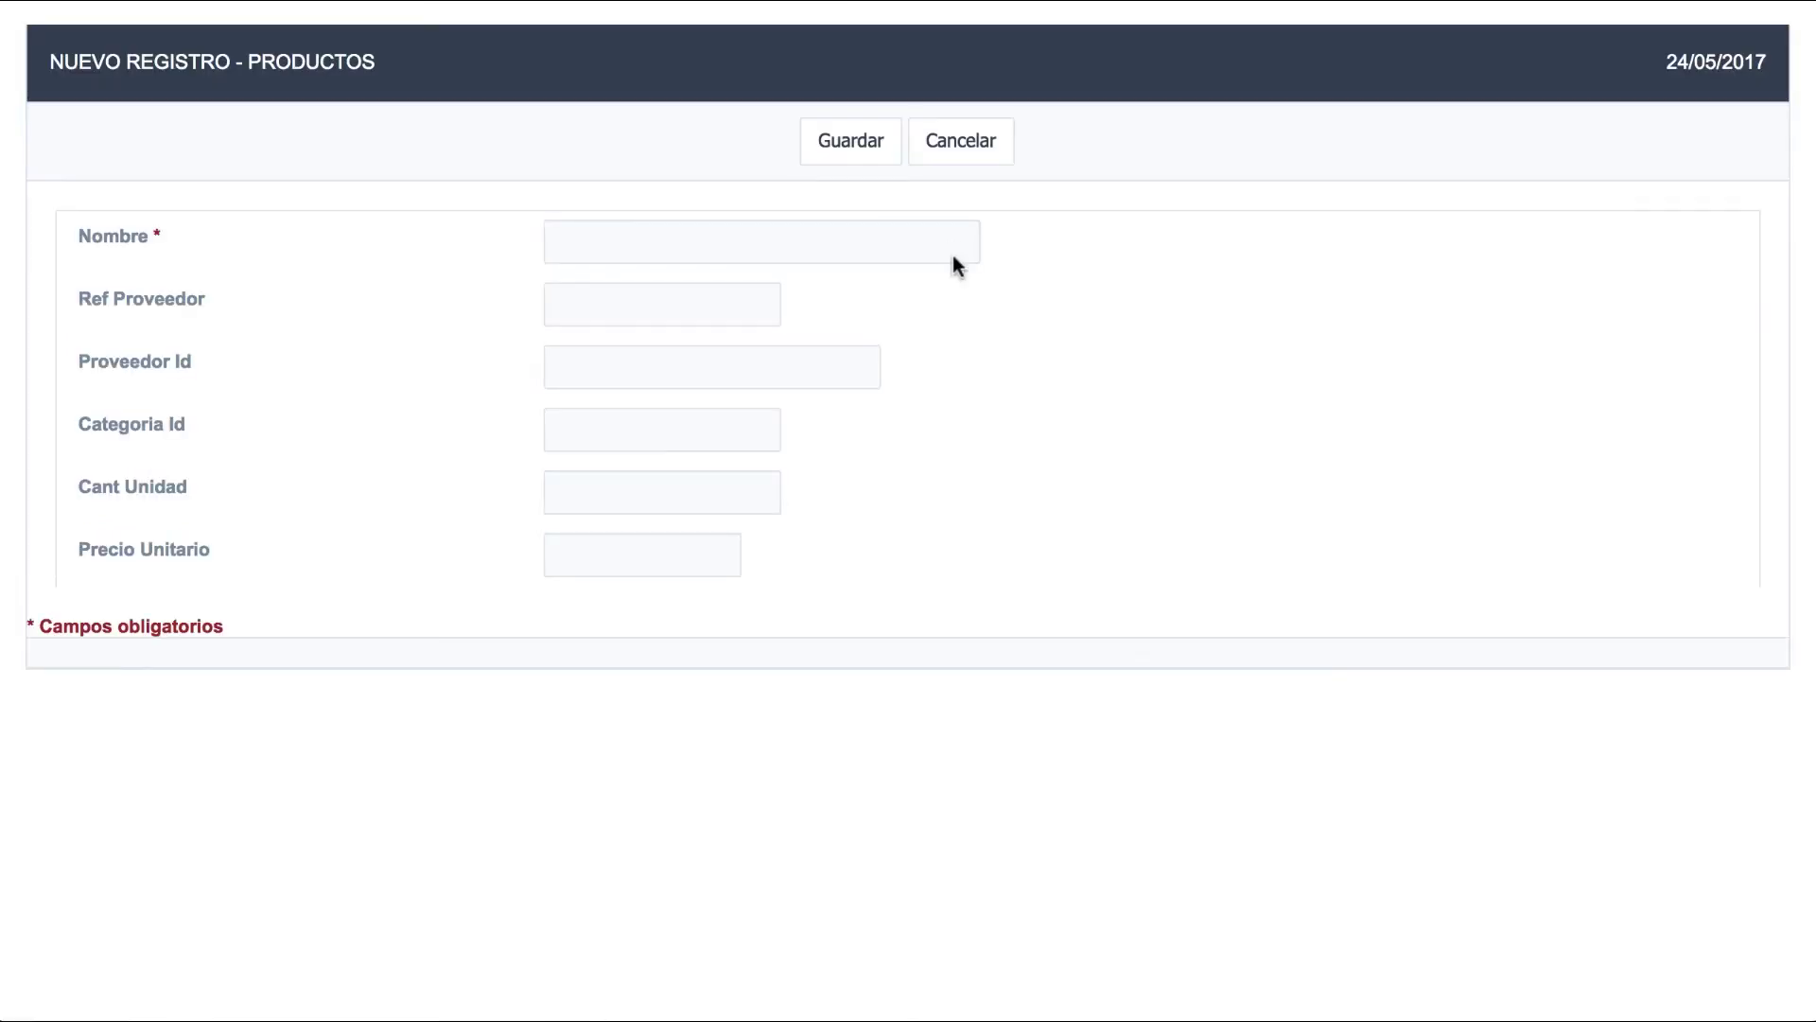
left_click(613, 366)
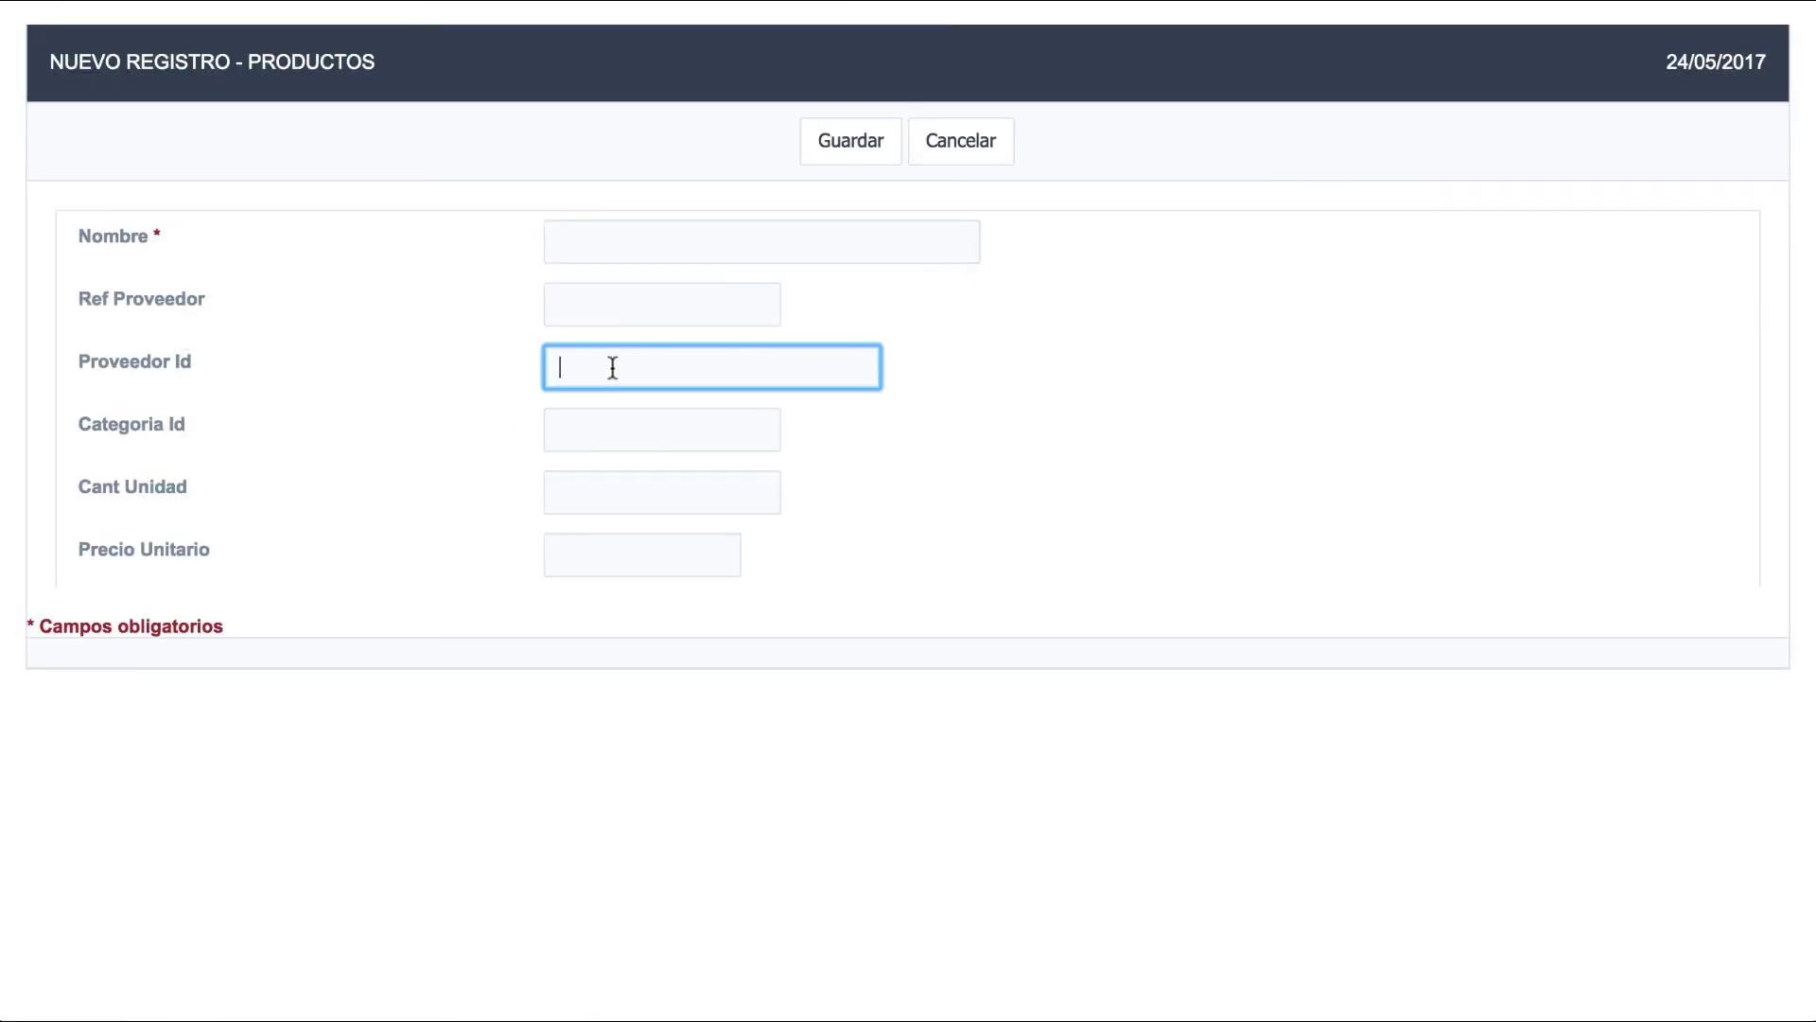
Search Proveedor Id for "po", move through the suggestions, and choose the second suggested supplier.
type("po")
key("Down")
key("Down")
key("Down")
key("Up")
key("Up")
key("Down")
key("Down")
key("Up")
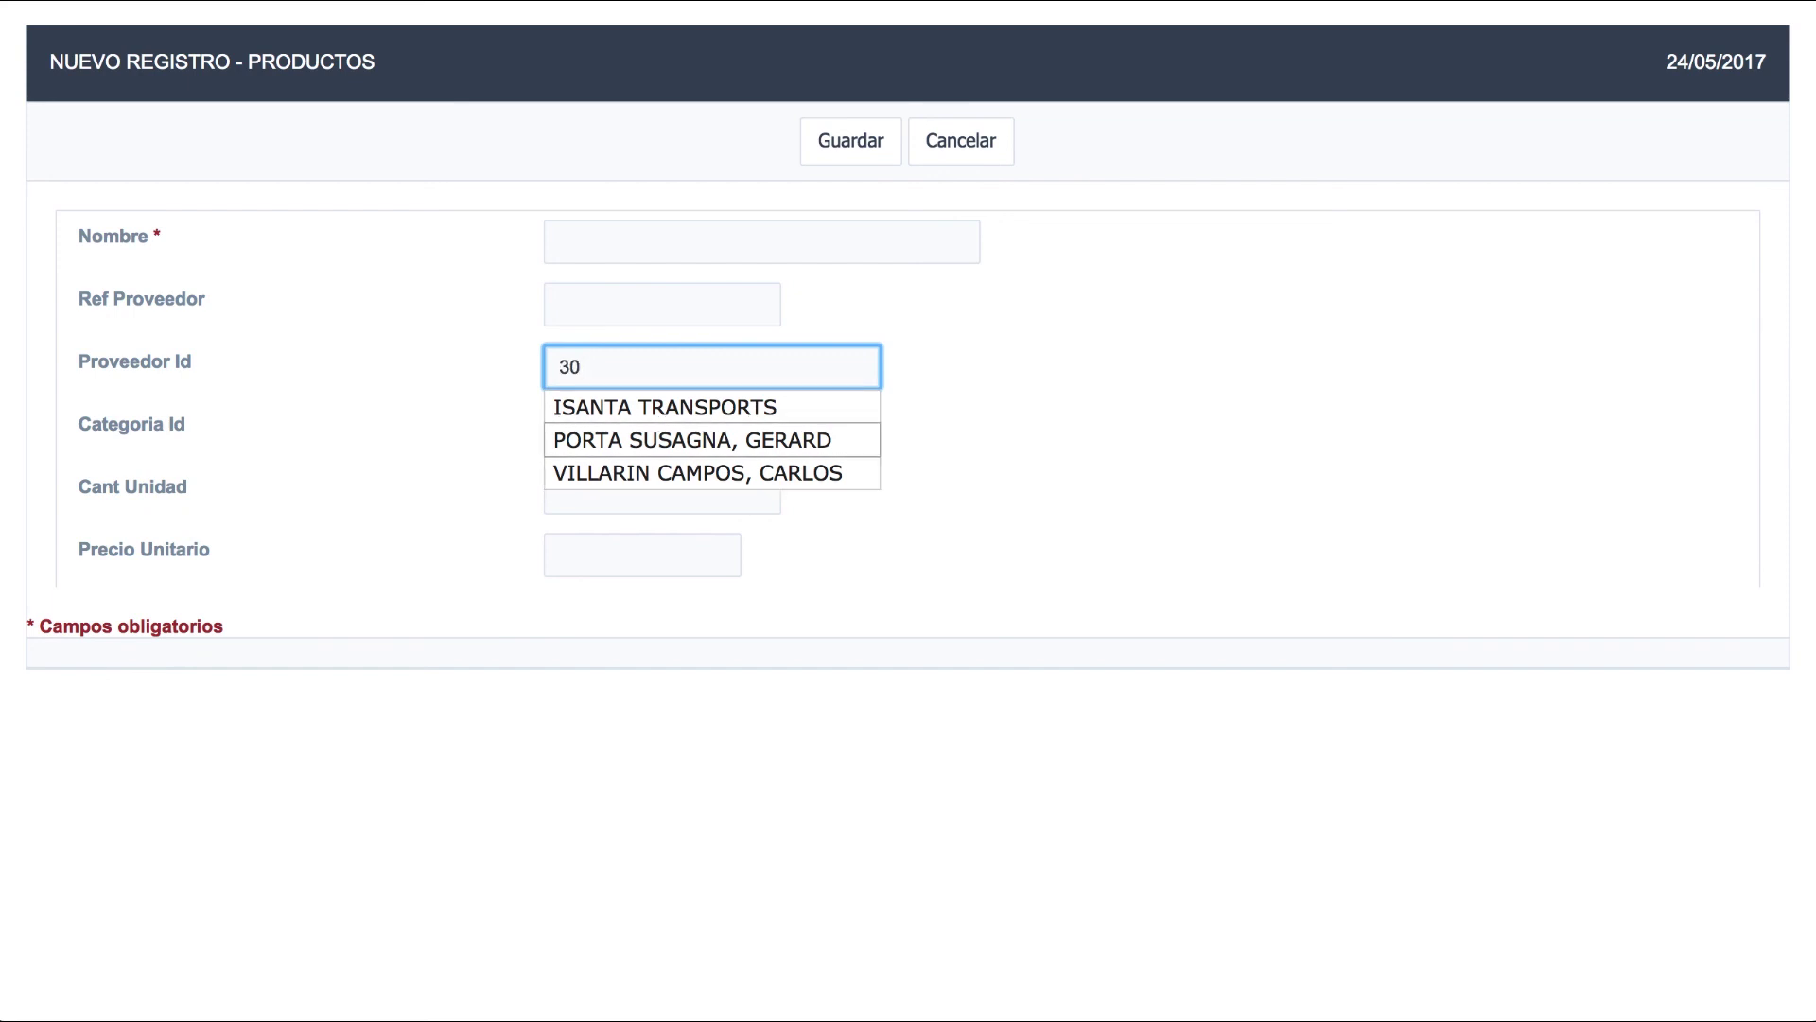
key("Return")
key("Tab")
Clear the chosen supplier from Proveedor Id, search for "po" again, and accept the second suggestion.
left_click_drag(560, 367, 818, 366)
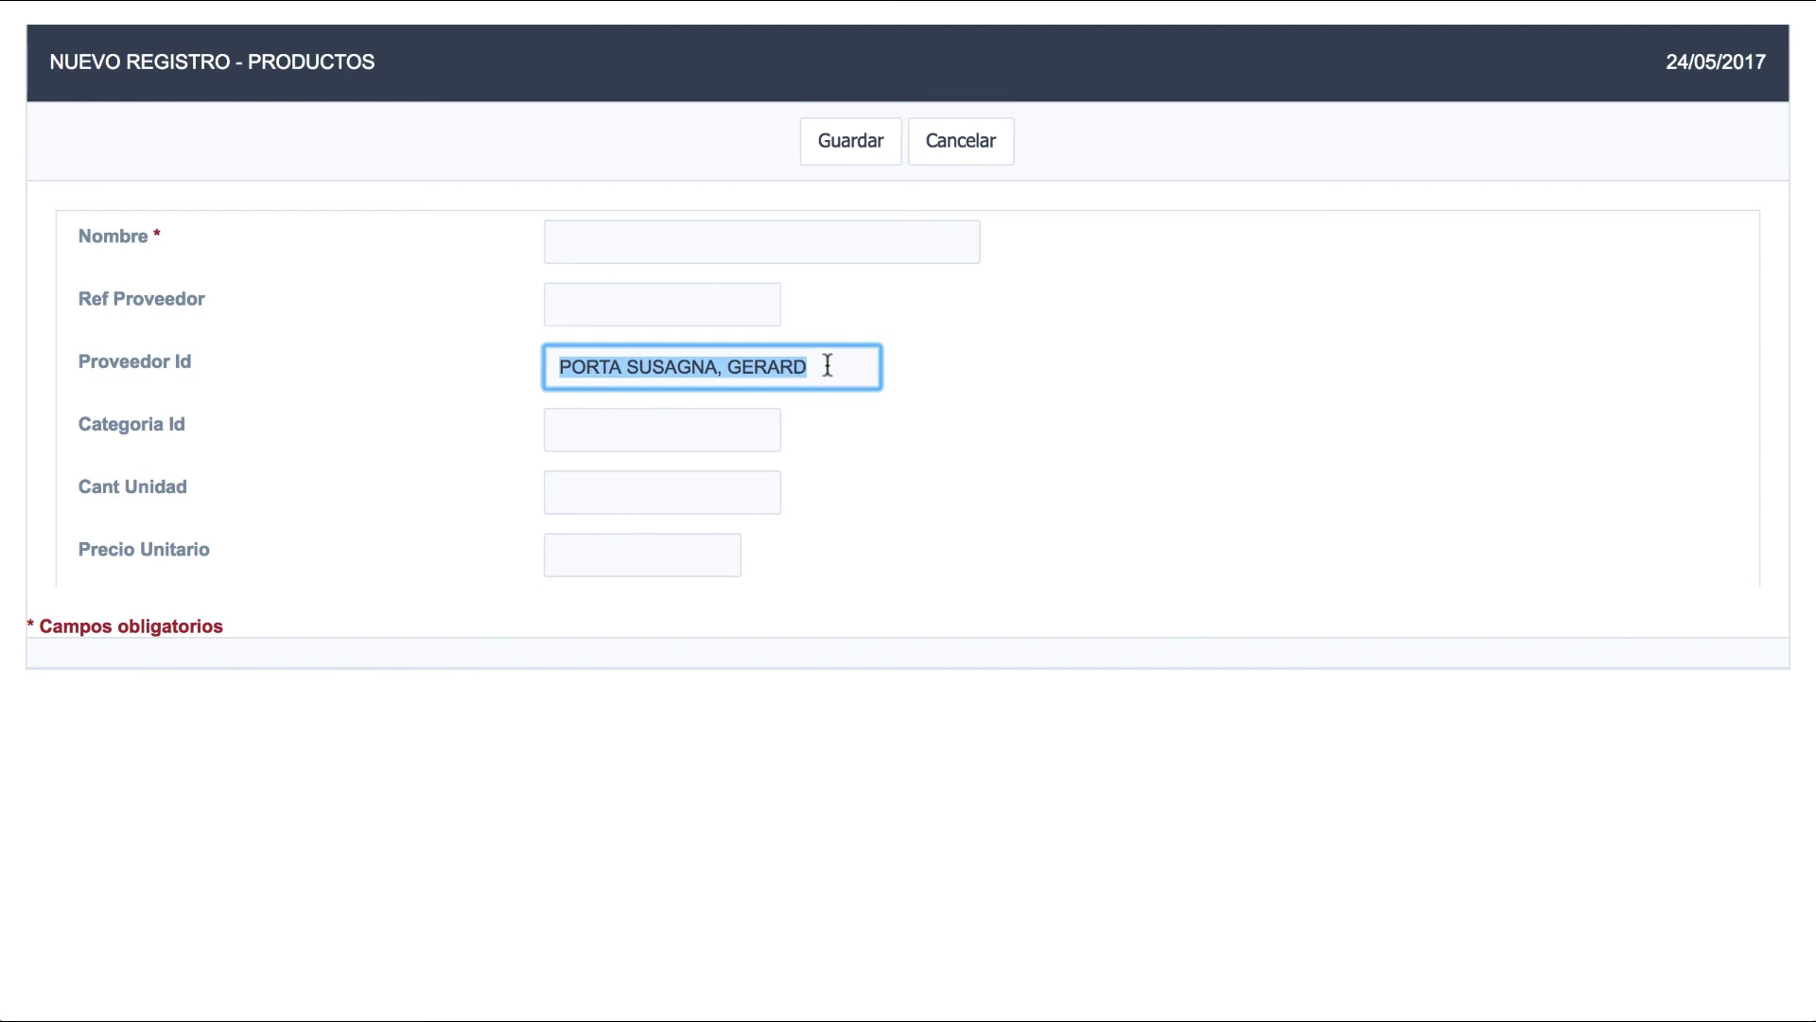
key("BackSpace")
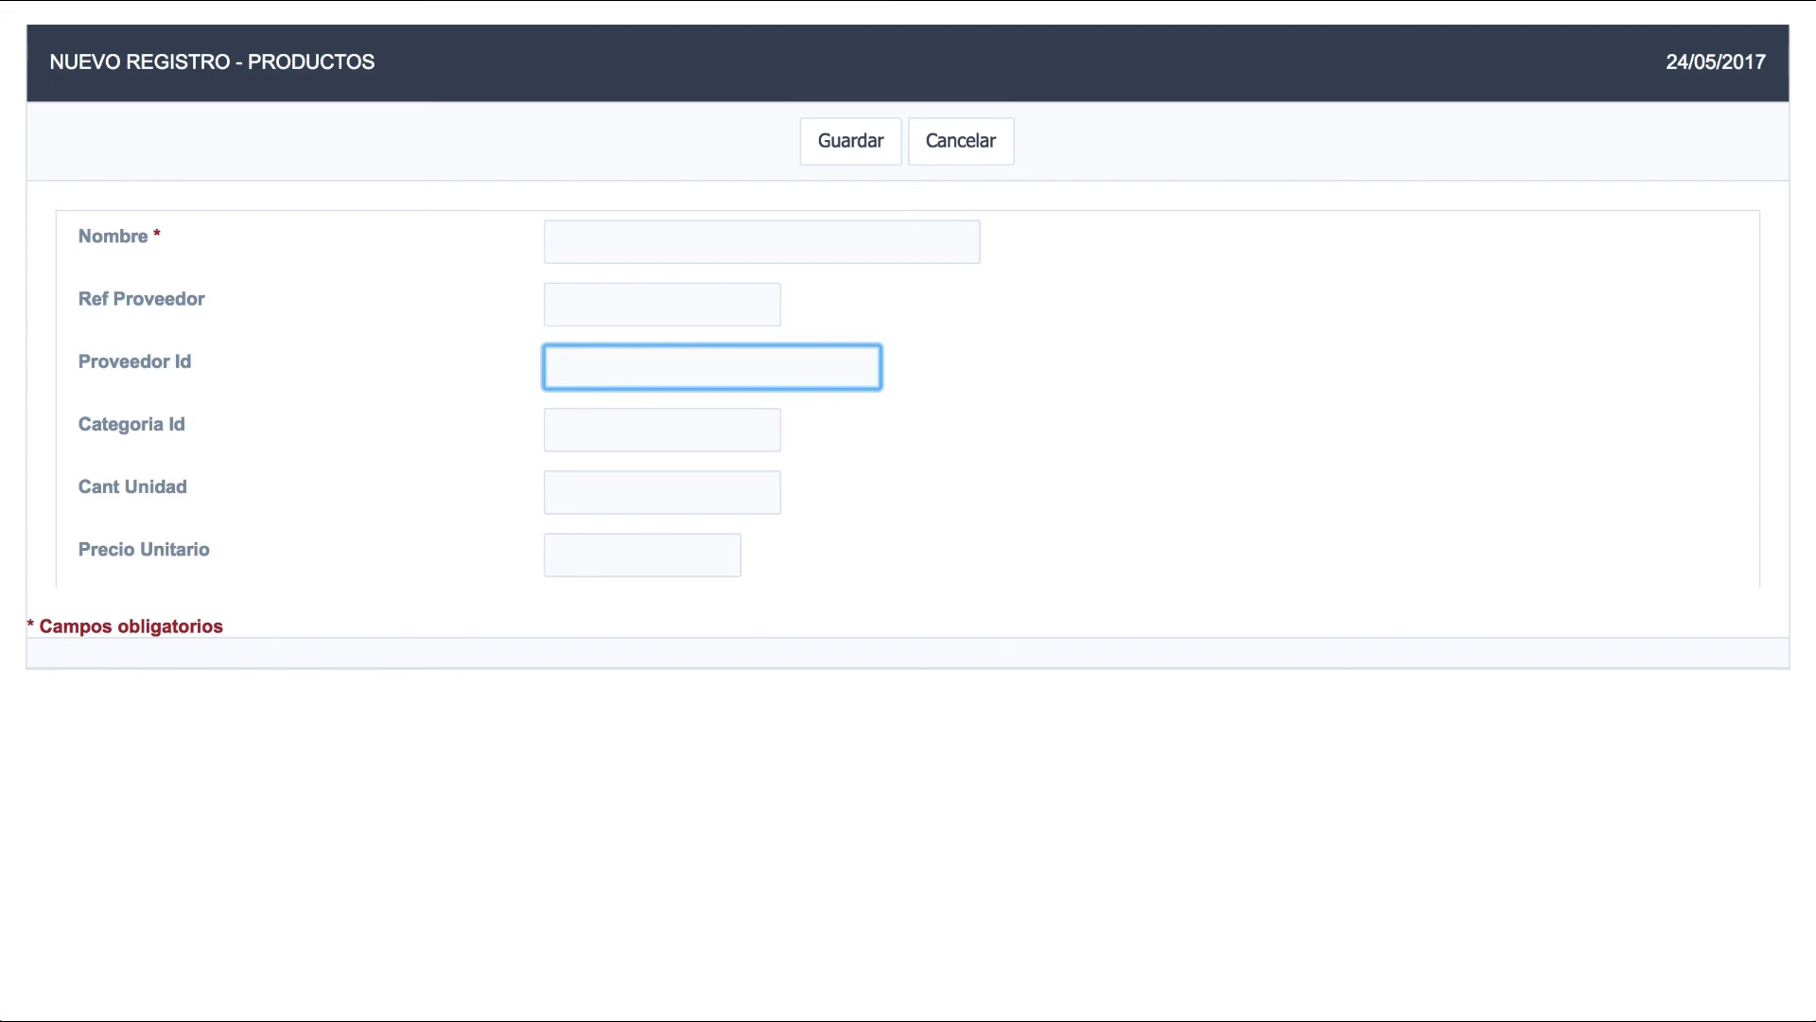
type("po")
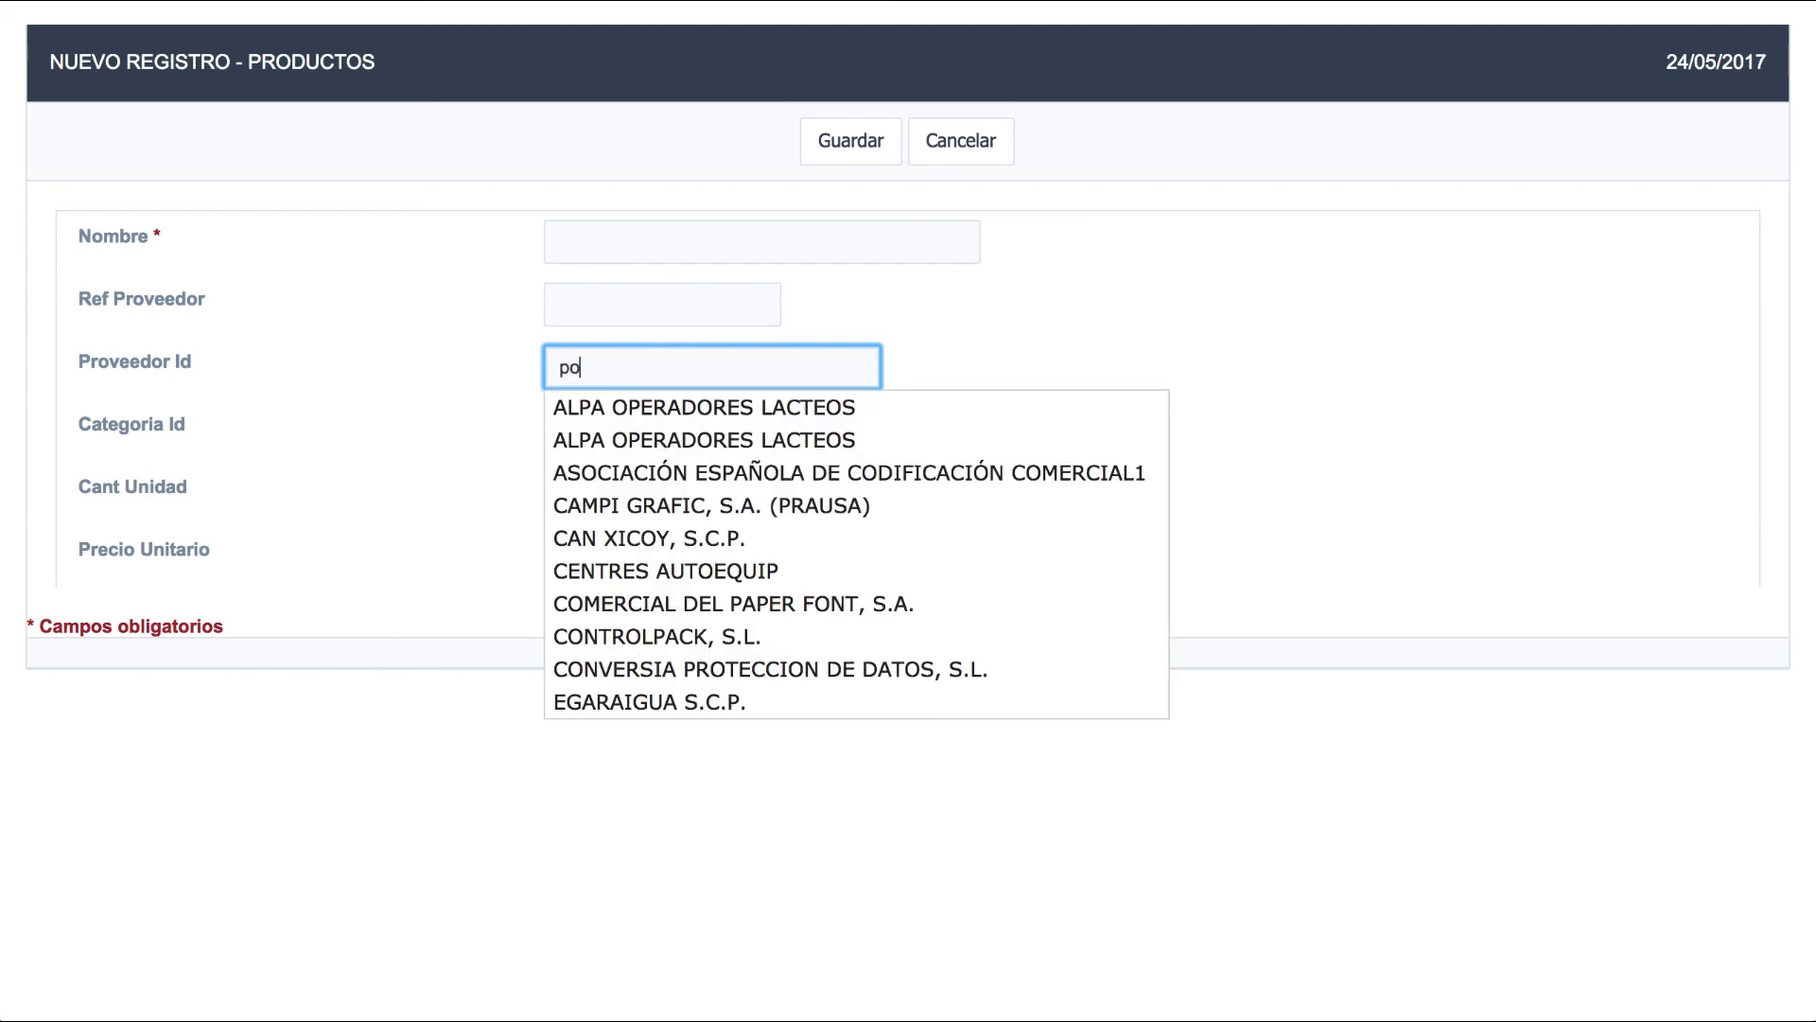
key("Down")
key("Down")
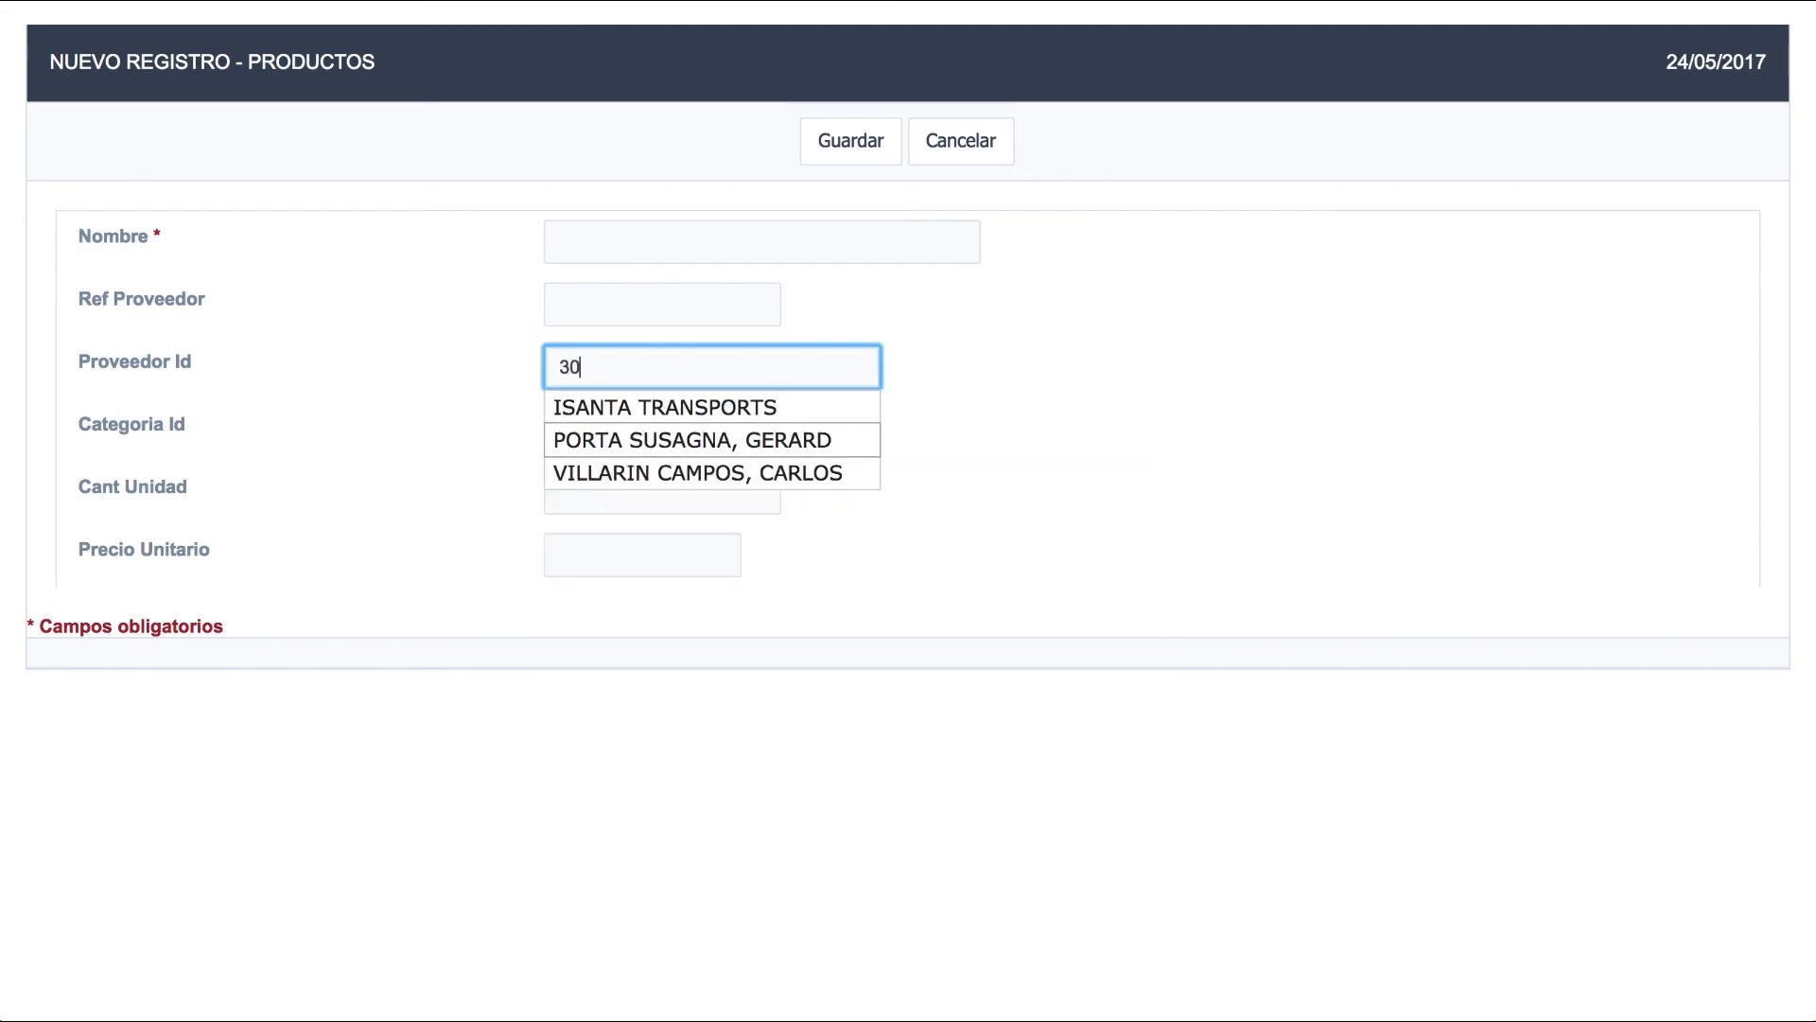
key("Return")
key("Tab")
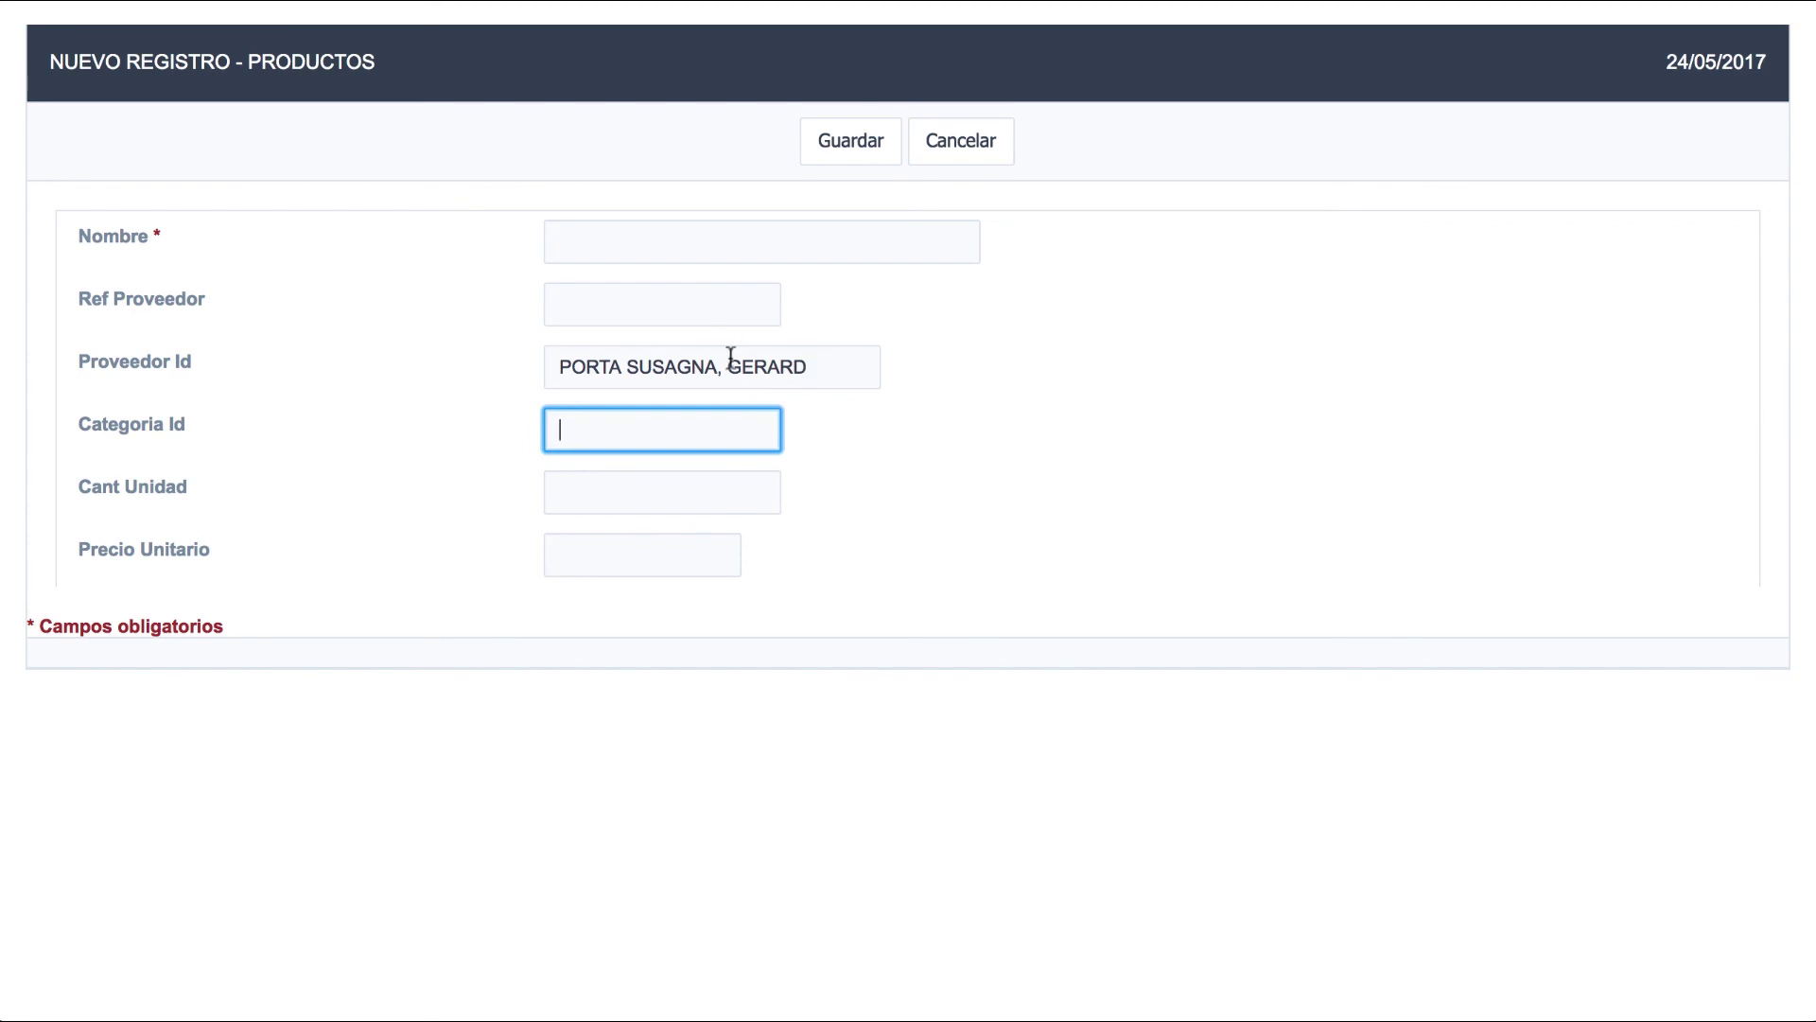